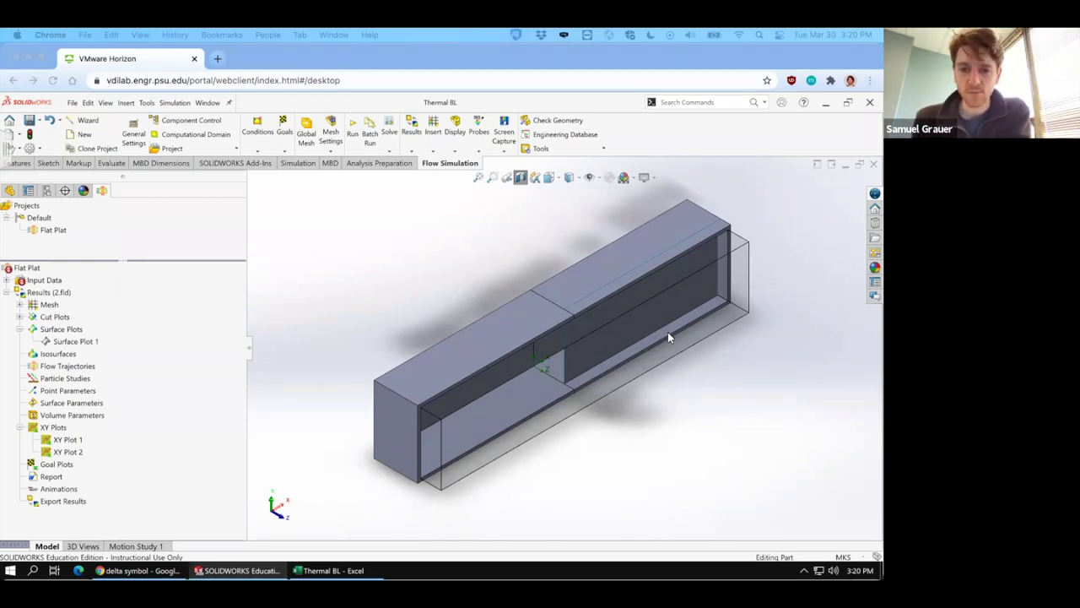
Delete the Surface-MidSurface2 mid surface from the plate model and accept the computational domain reset
click(578, 342)
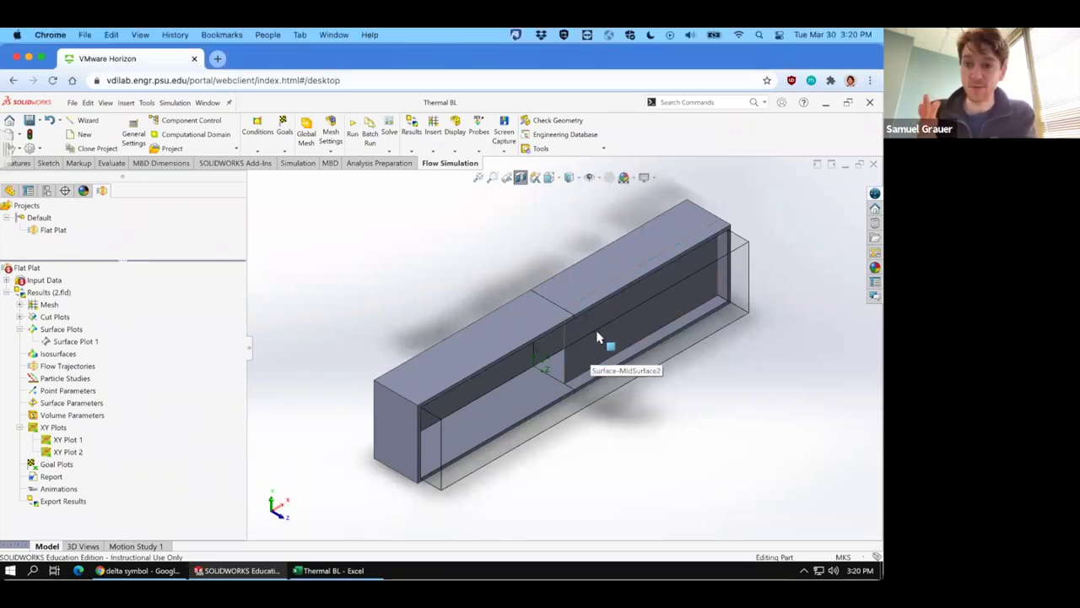
right_click(601, 338)
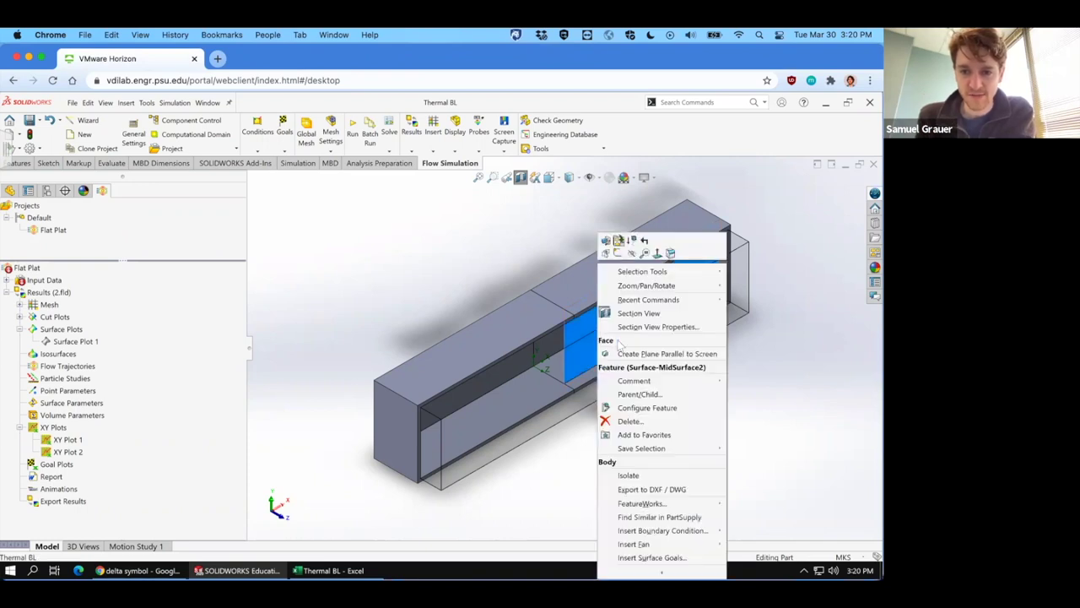
click(647, 424)
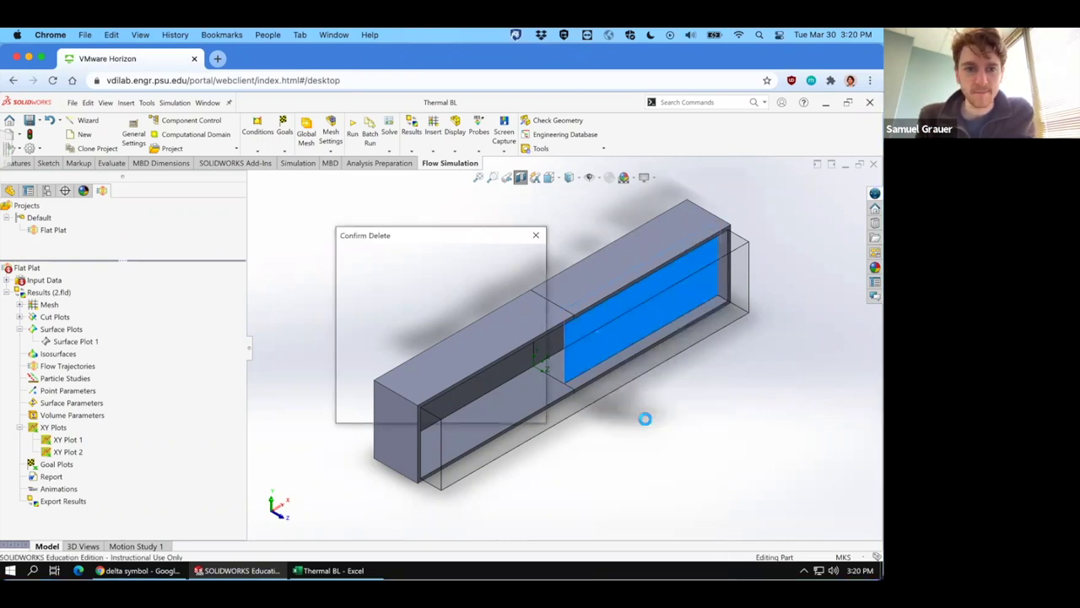
click(518, 262)
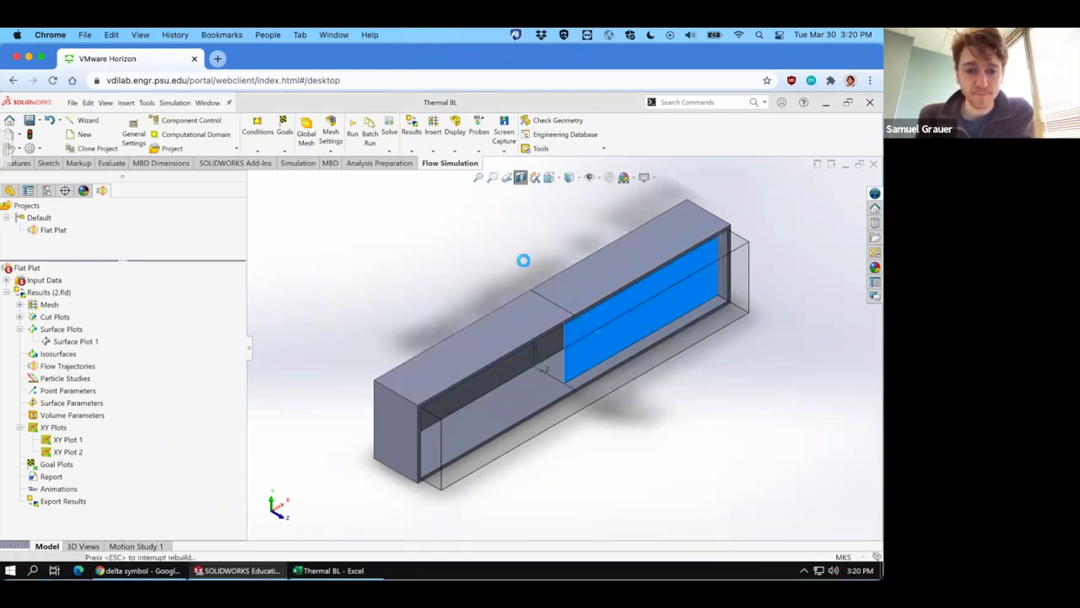
click(566, 332)
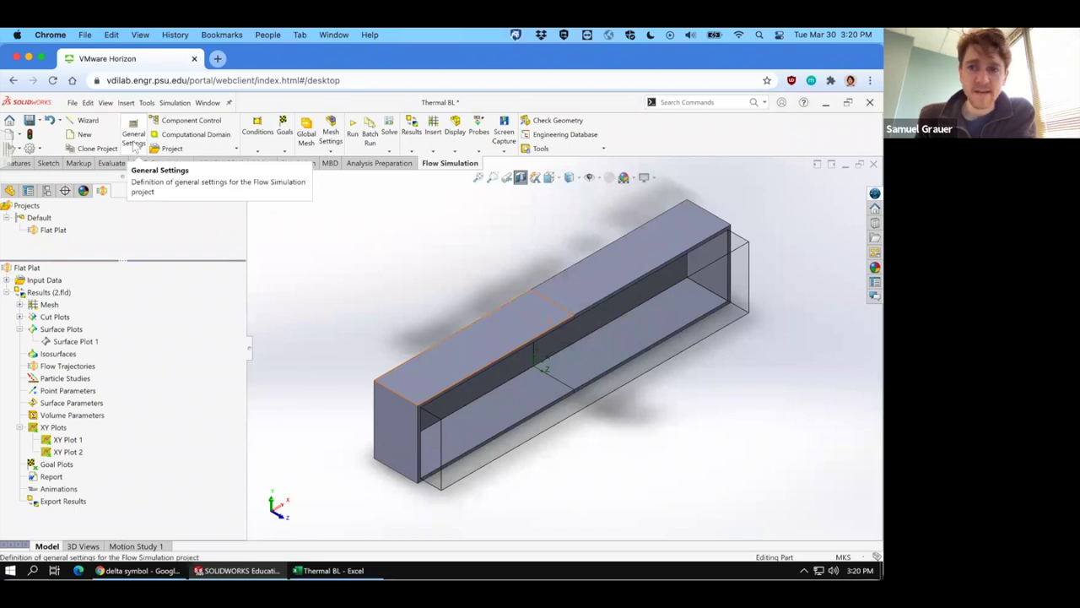
Change the project's flow type from Laminar Only to Turbulent Only in General Settings
click(134, 145)
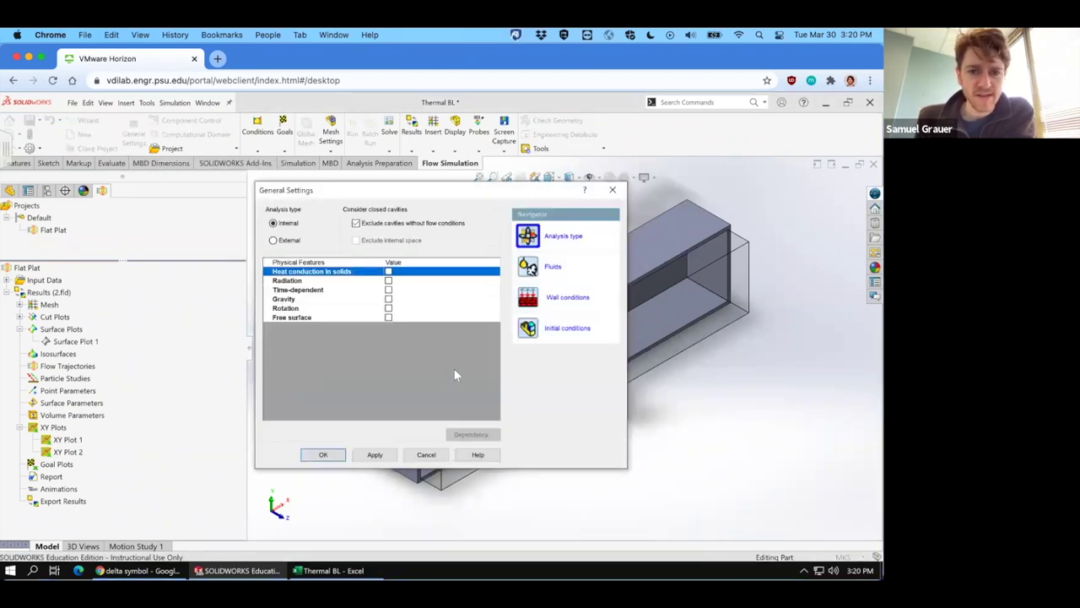
click(557, 266)
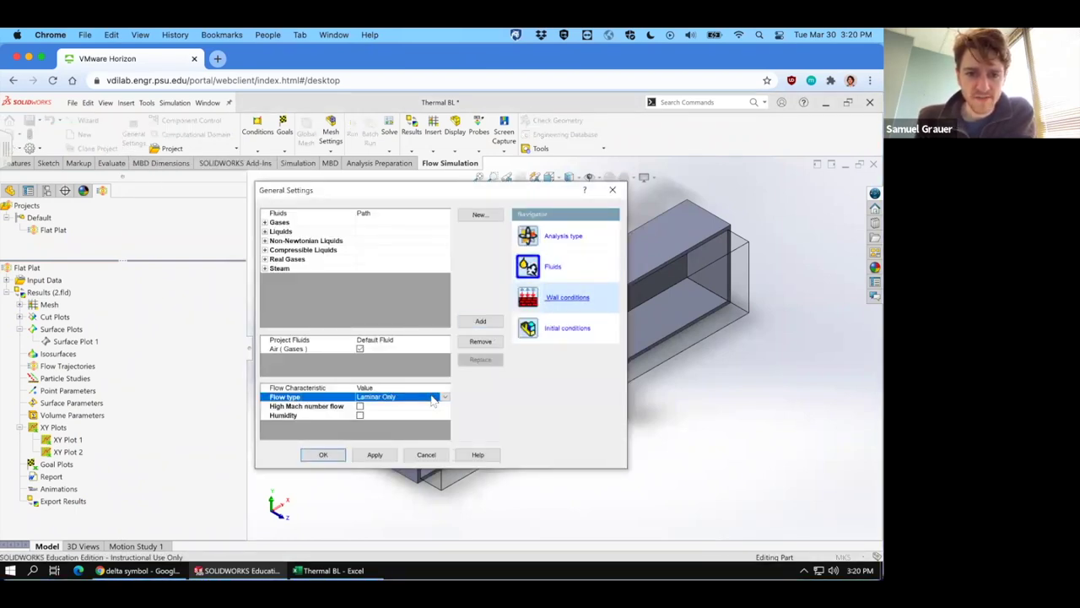
click(448, 402)
click(384, 425)
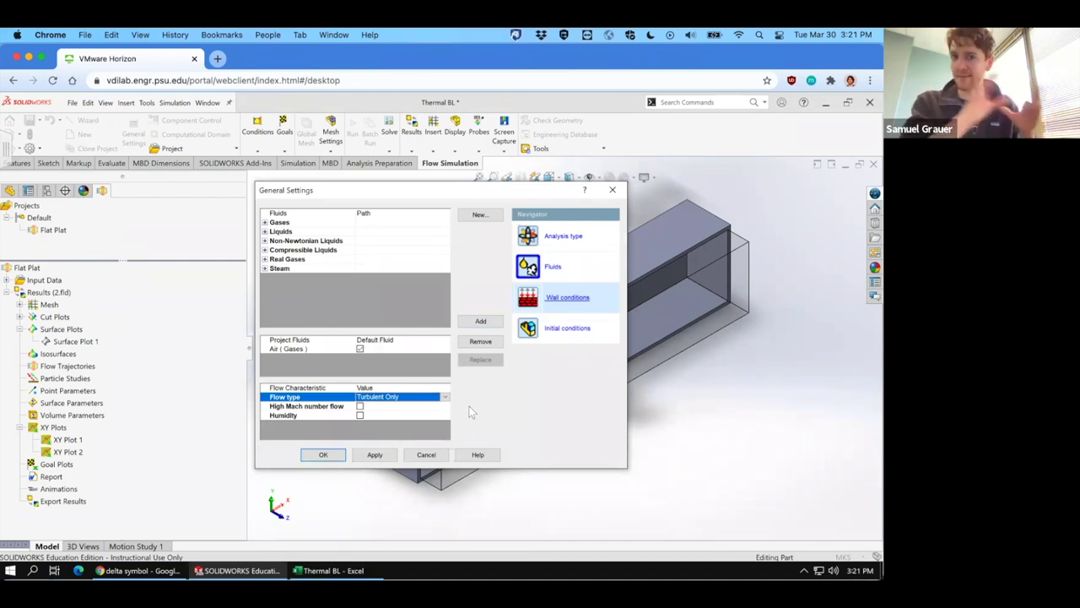
click(321, 456)
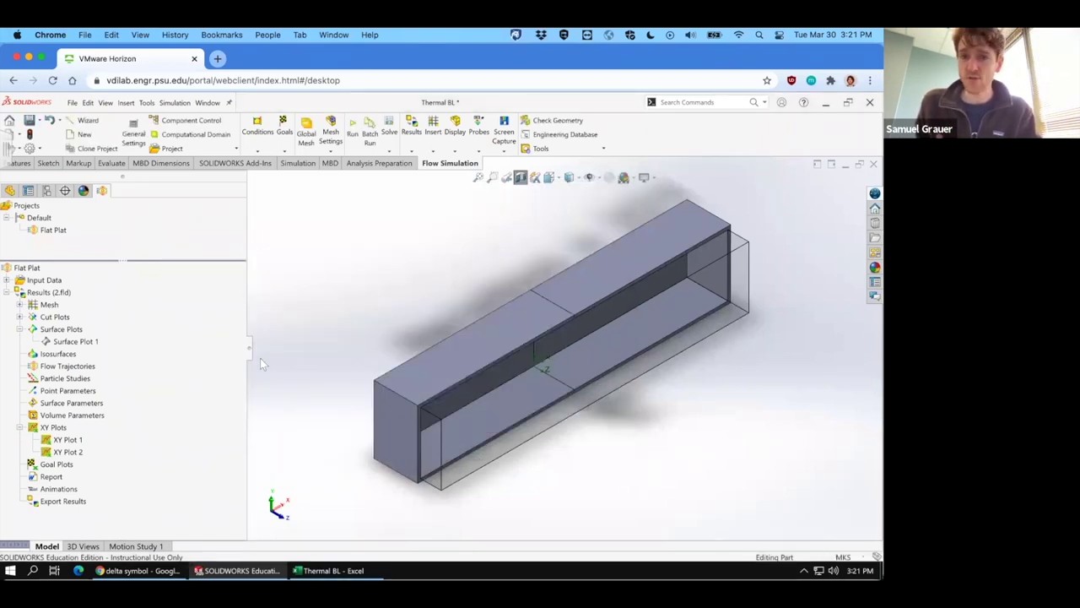
click(353, 126)
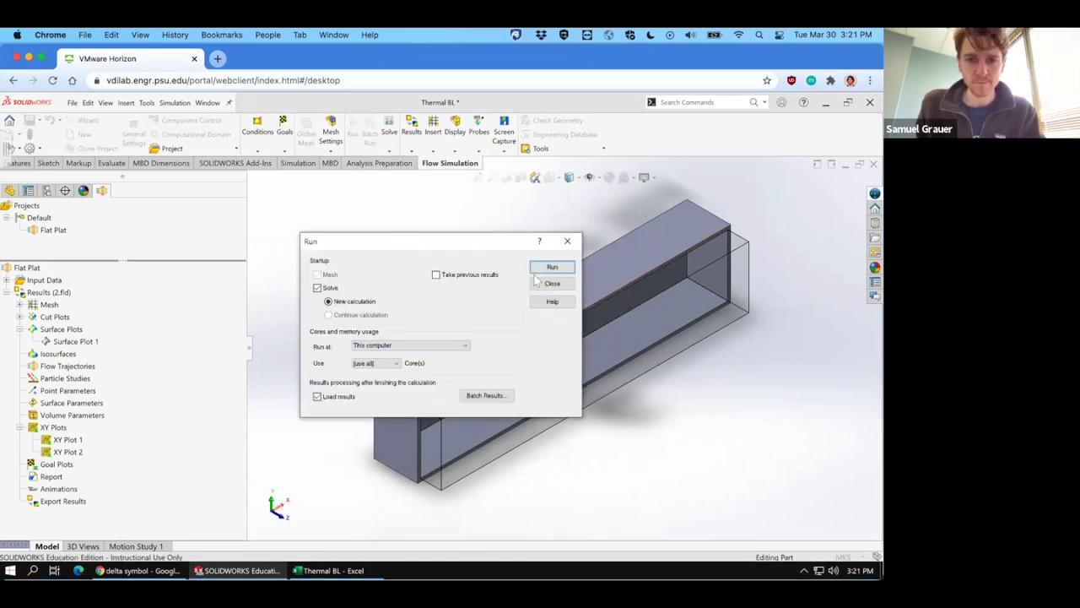
Start the turbulent calculation and show the List of Goals through Insert > Goal Table
click(545, 269)
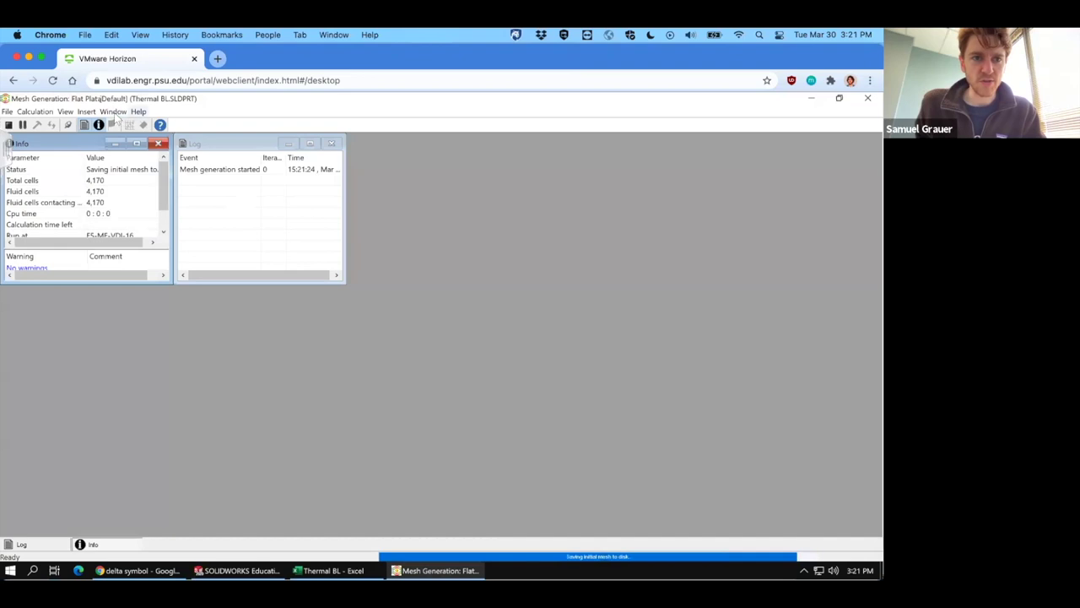
click(113, 112)
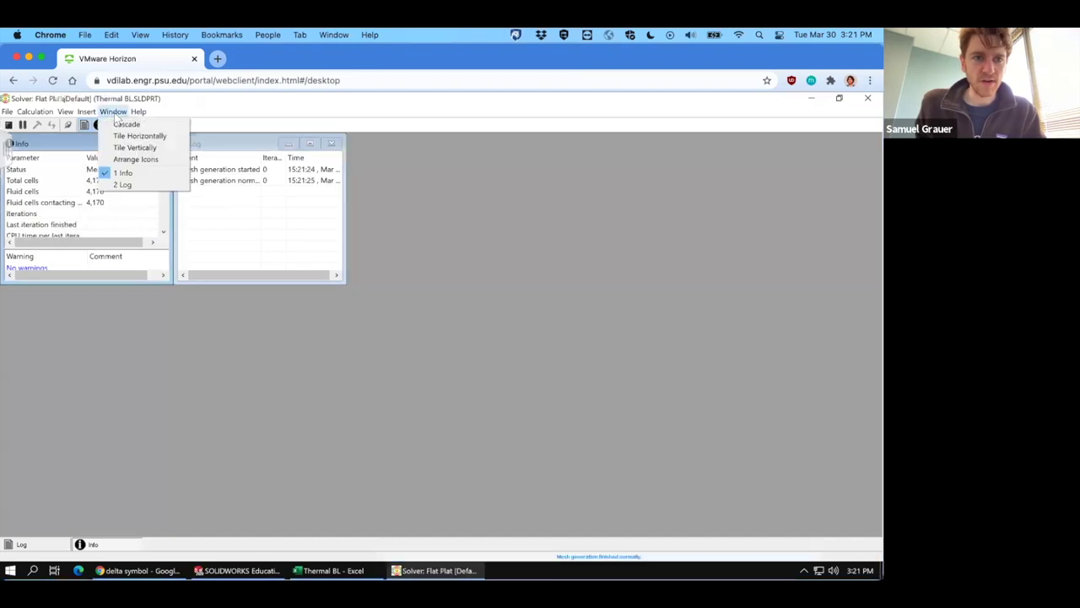
mouse_move(84, 113)
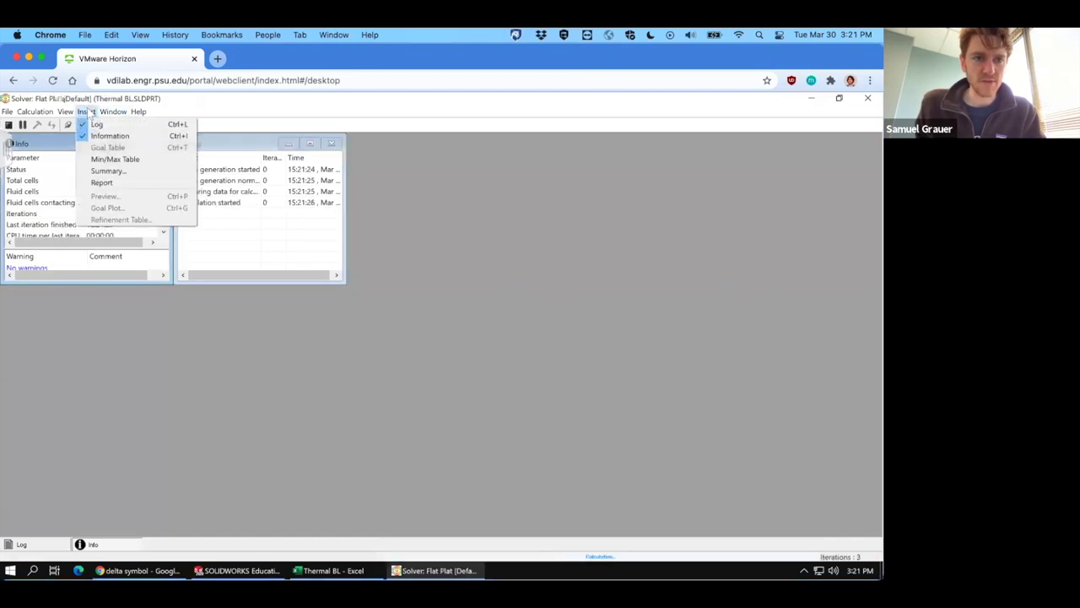
click(89, 113)
click(89, 113)
click(118, 143)
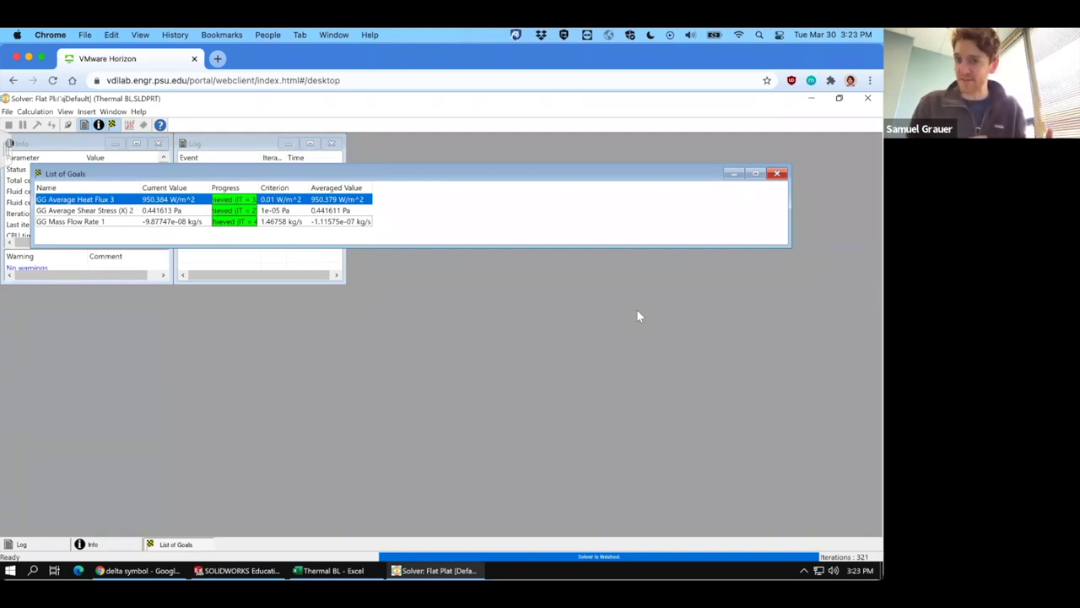
Close the List of Goals once the solver converges after 321 iterations
click(778, 173)
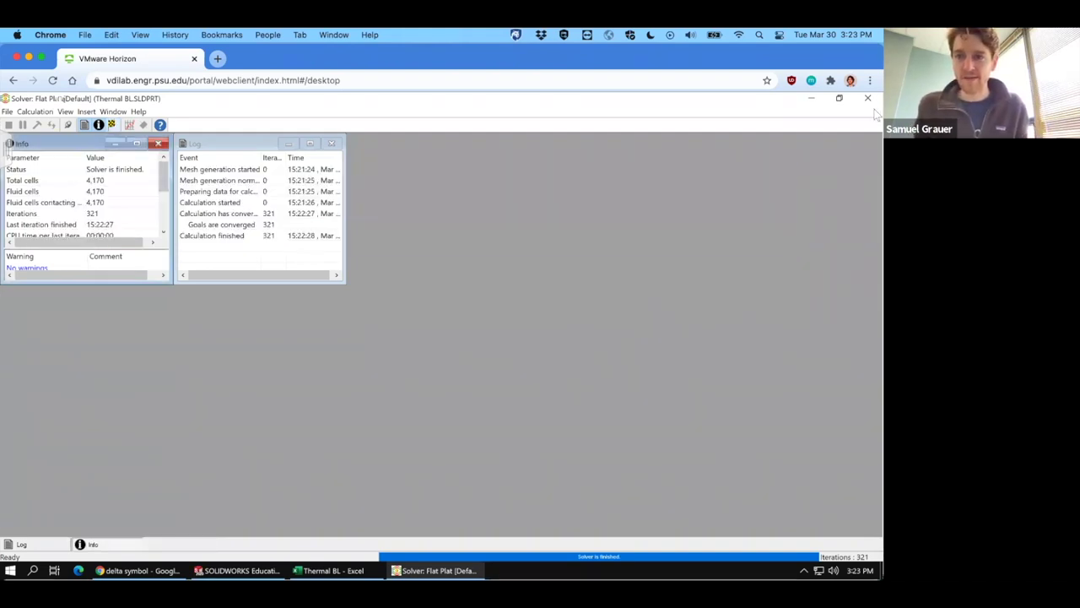
Close the solver window and delete Surface Plot 1 from the results
click(867, 98)
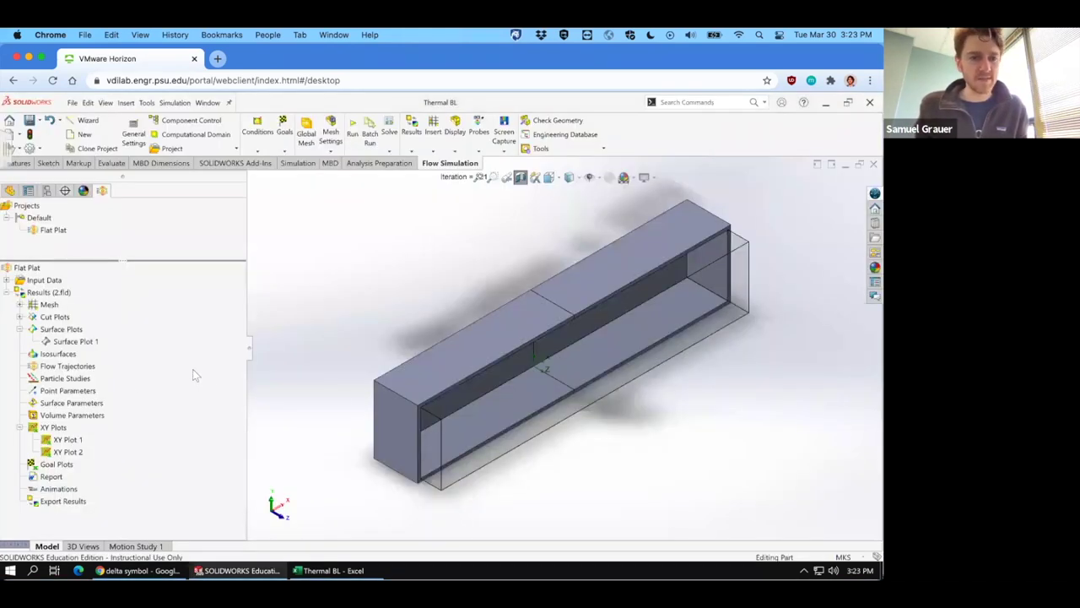
right_click(71, 343)
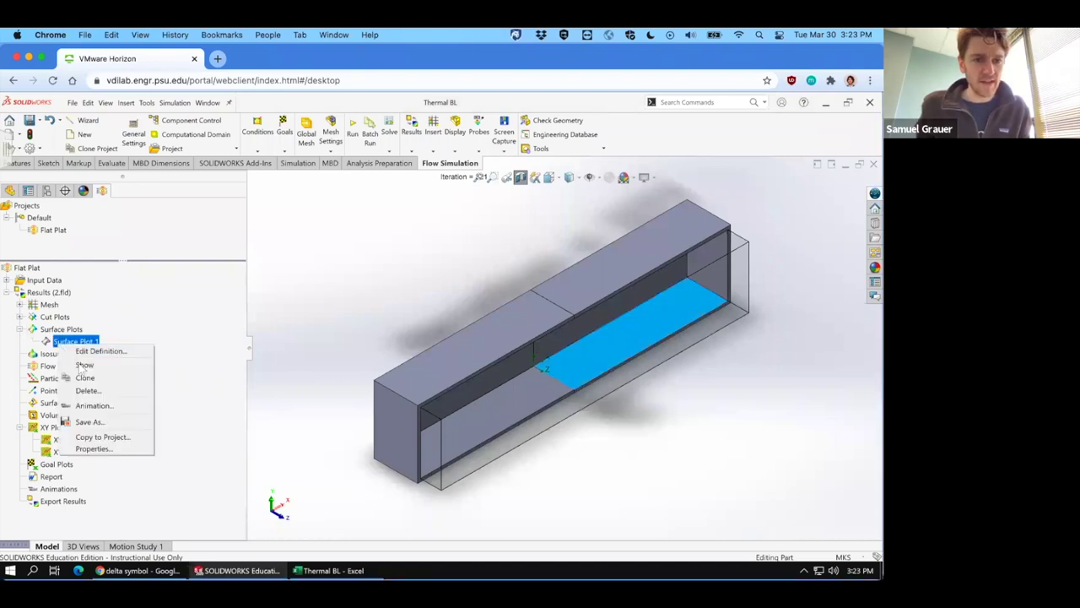
click(87, 390)
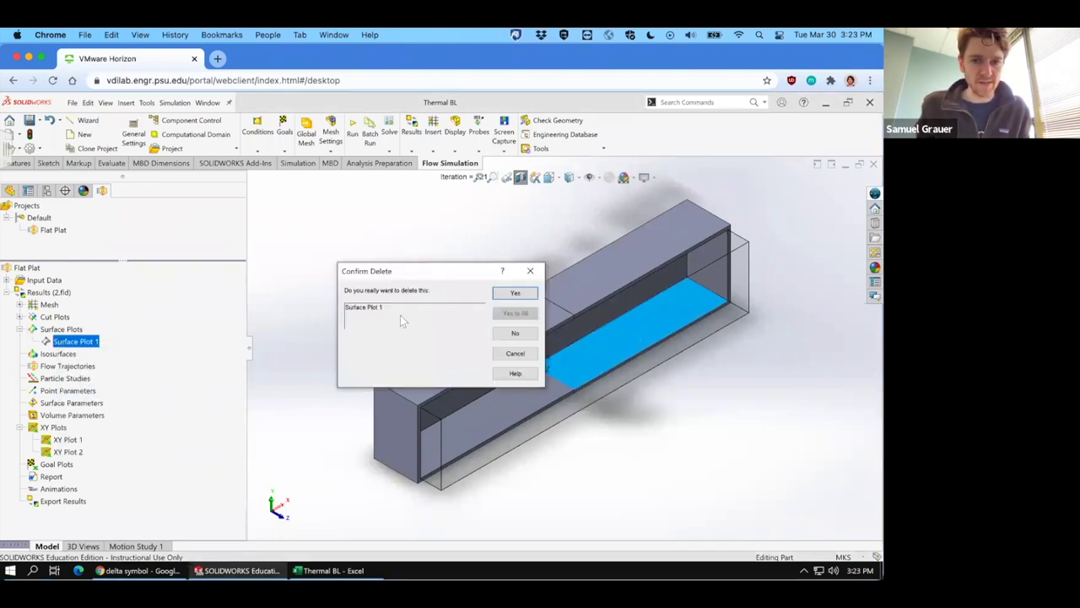
click(516, 294)
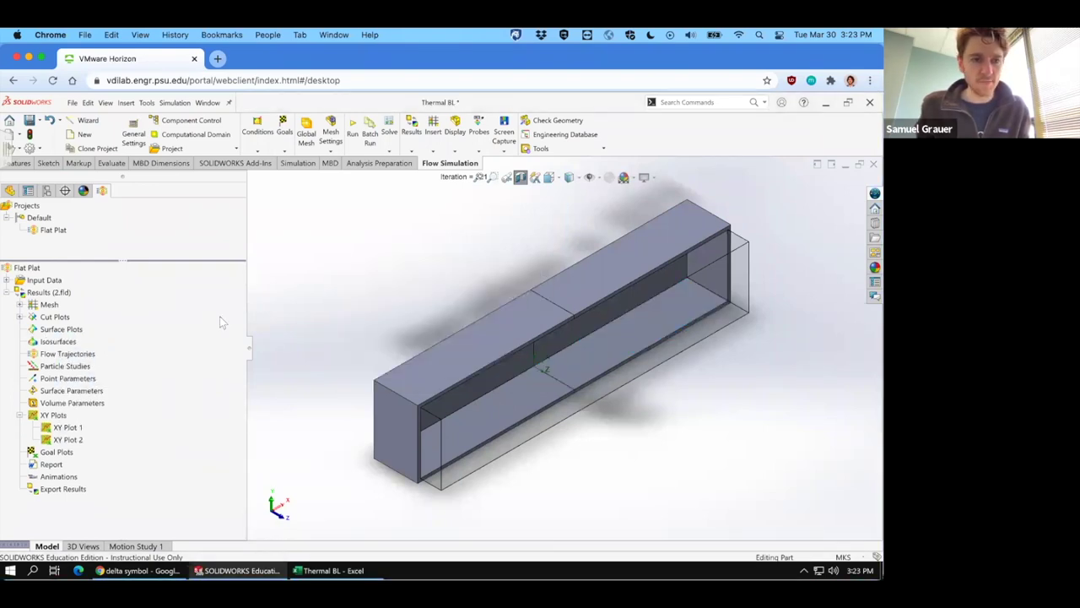
Expand Cut Plots, remove the cloned Cut Plot 3, and show Cut Plot 2's temperature contours
right_click(64, 338)
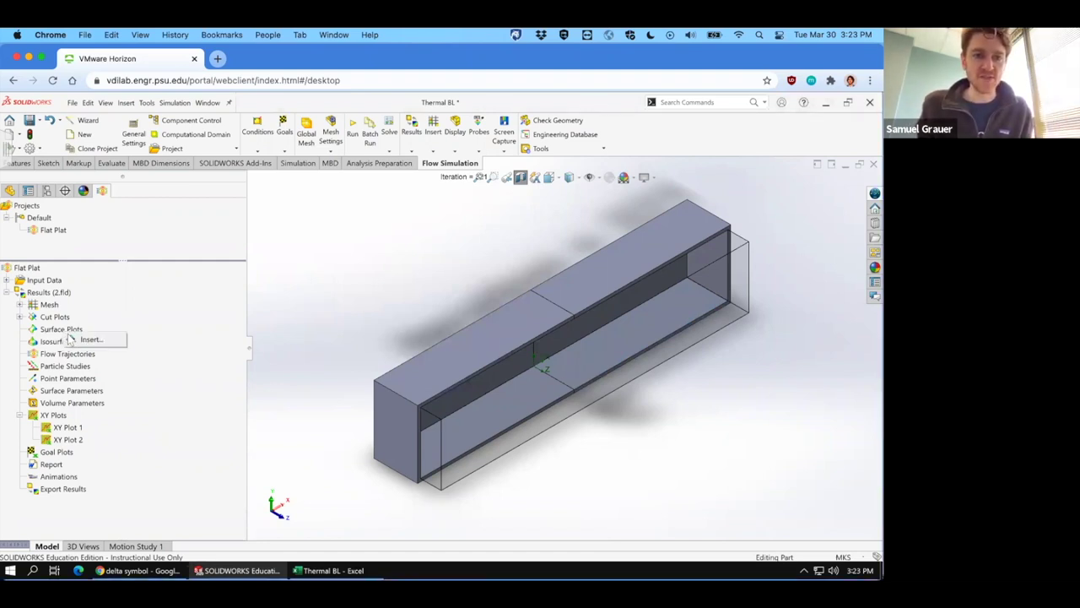
click(127, 295)
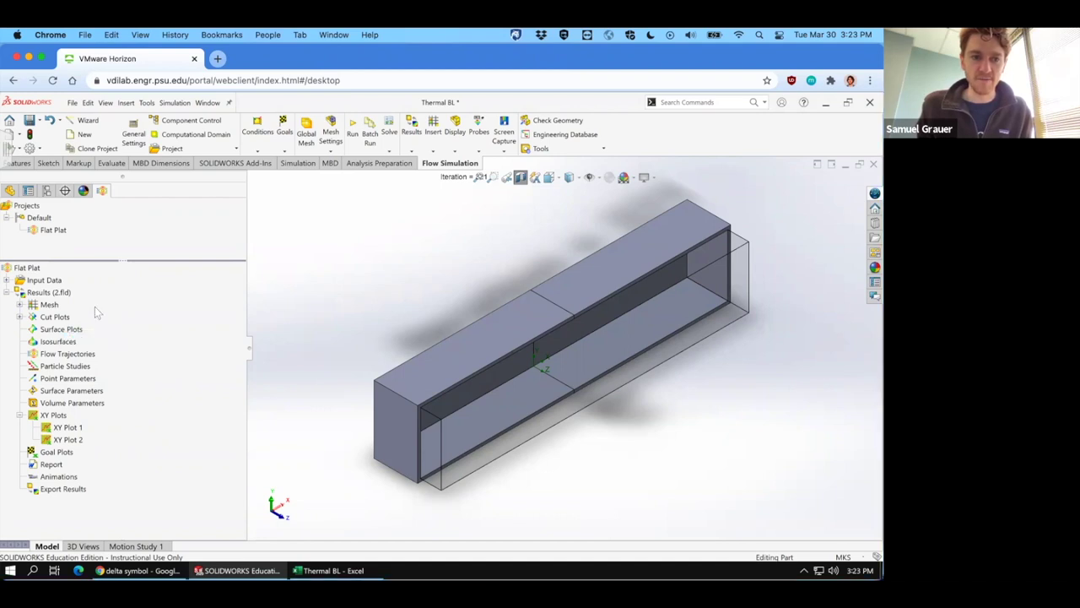
click(20, 316)
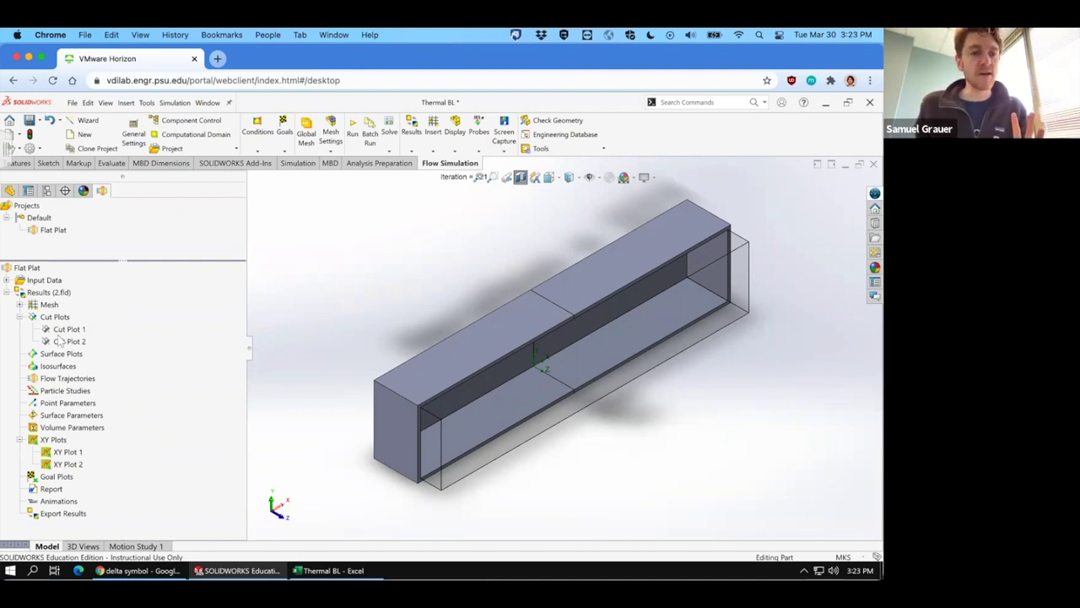
right_click(61, 341)
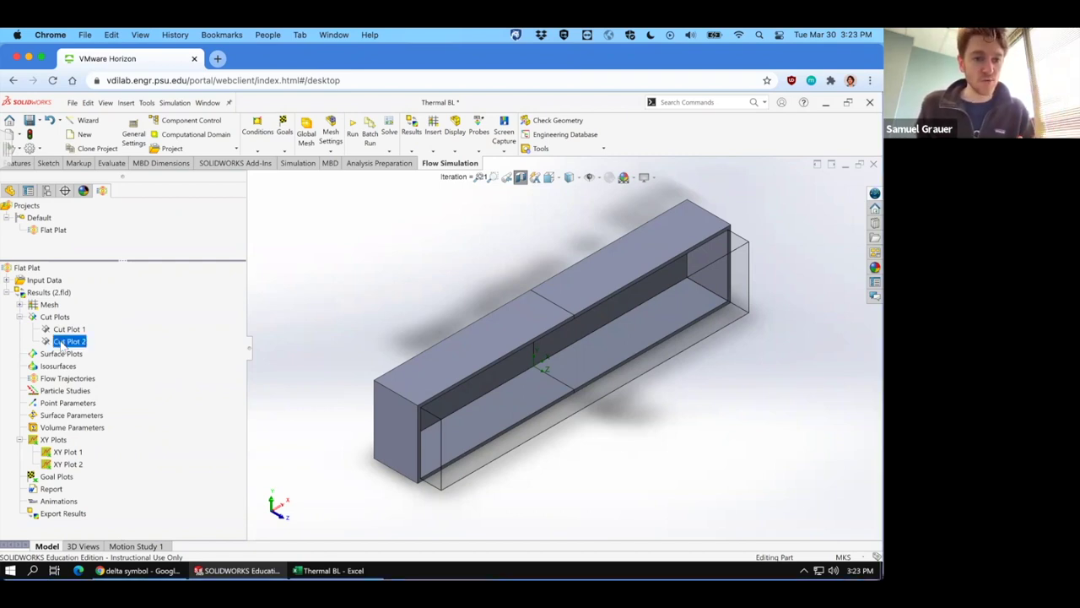
click(91, 375)
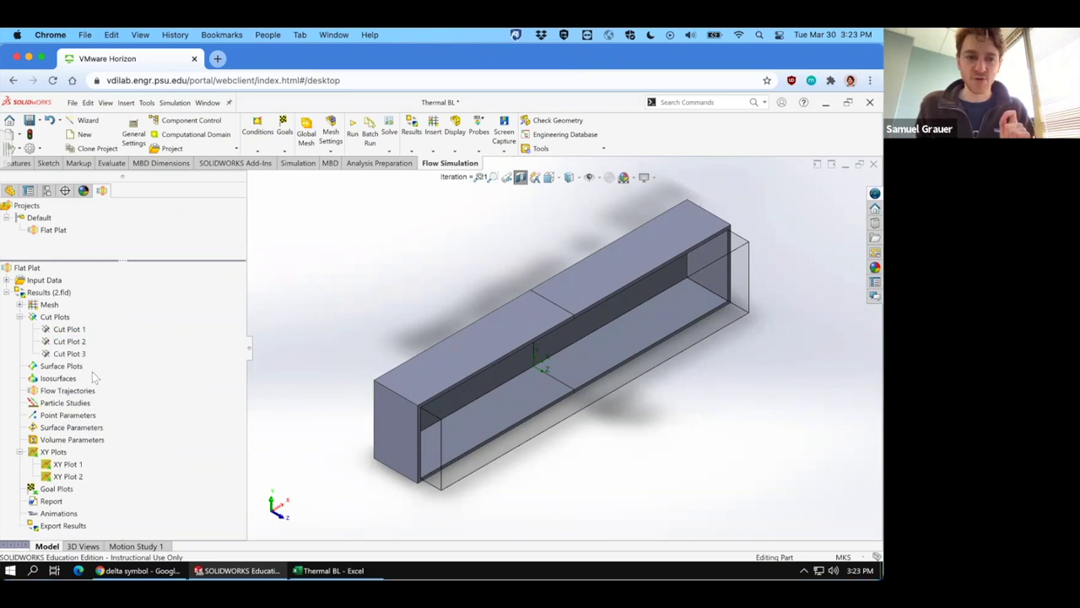
right_click(71, 355)
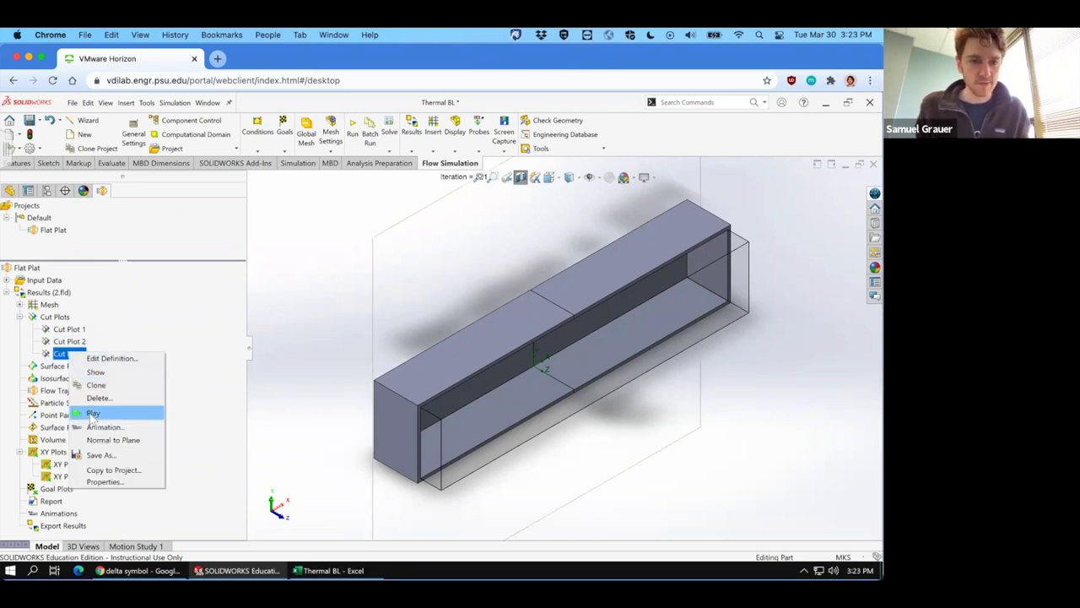
click(103, 399)
click(519, 294)
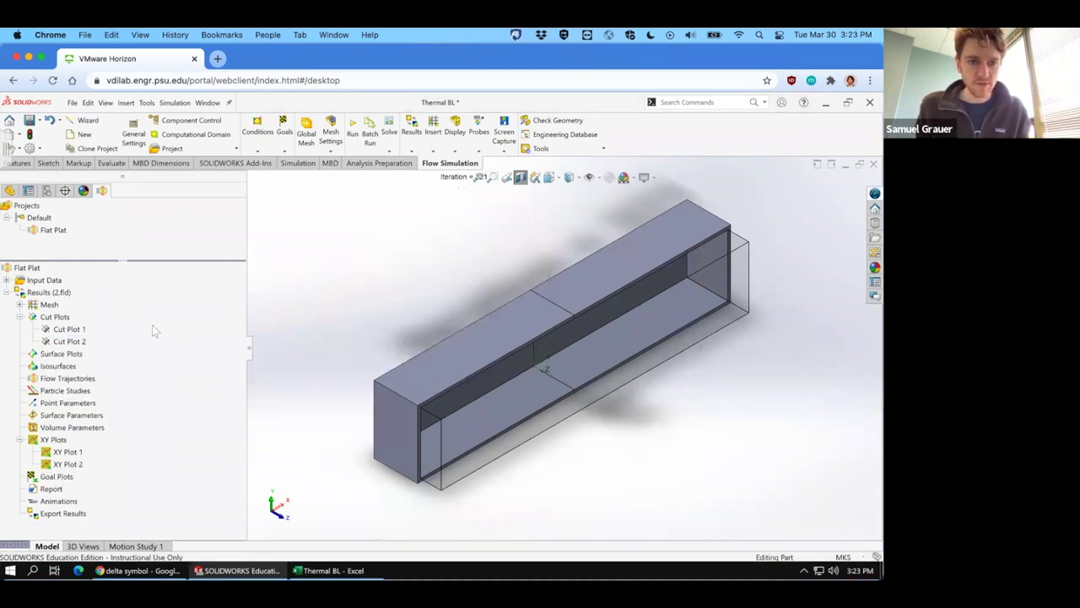
right_click(66, 343)
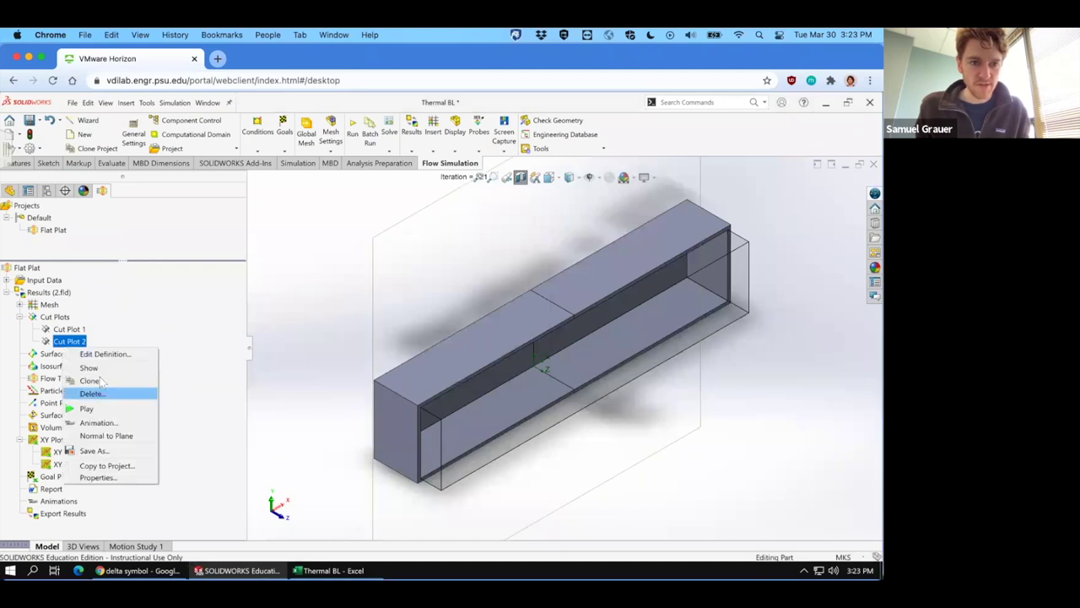
click(103, 367)
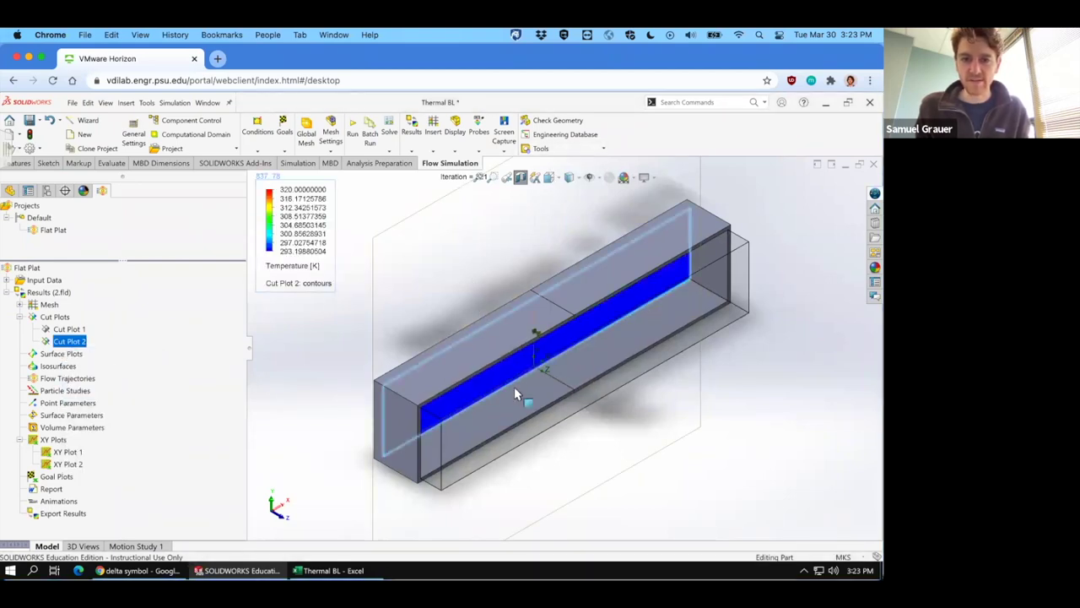
Switch to the Front view and zoom into the plate's lower-right corner
key(space)
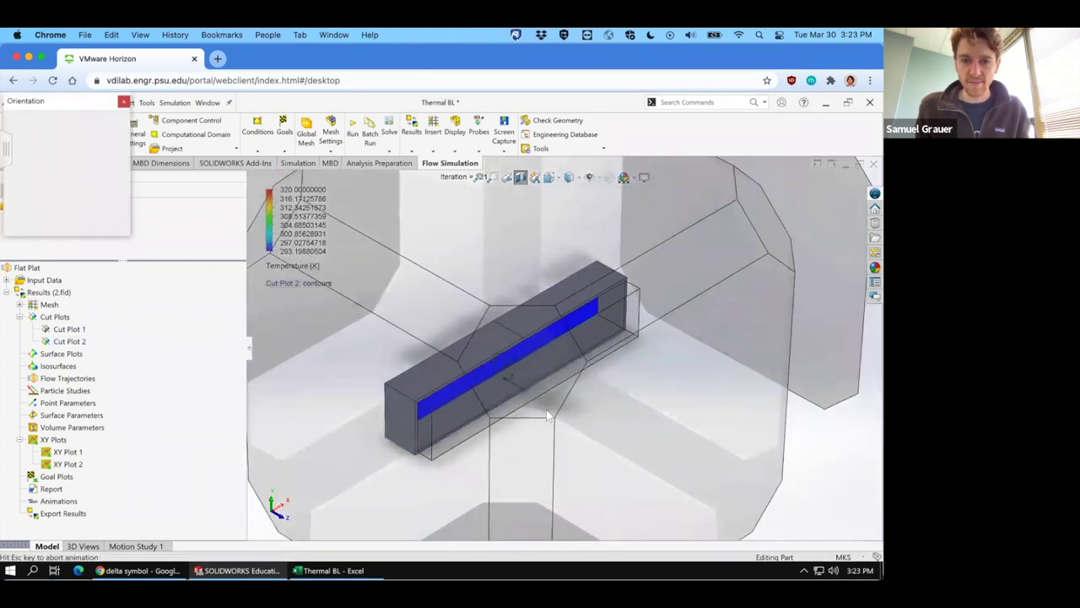
click(524, 404)
key(ctrl+1)
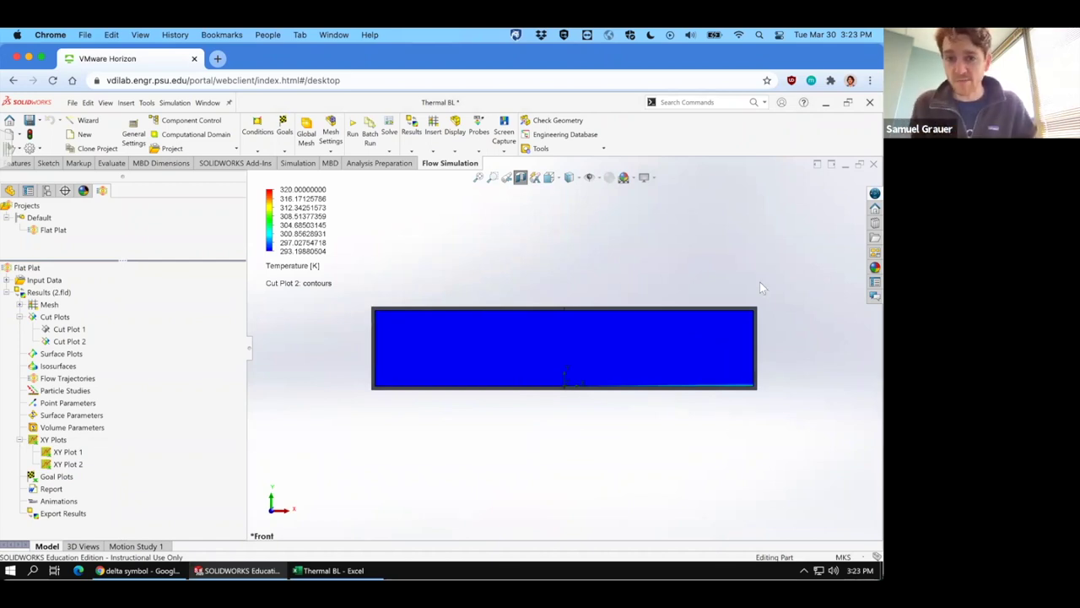
click(493, 177)
drag(817, 401, 714, 372)
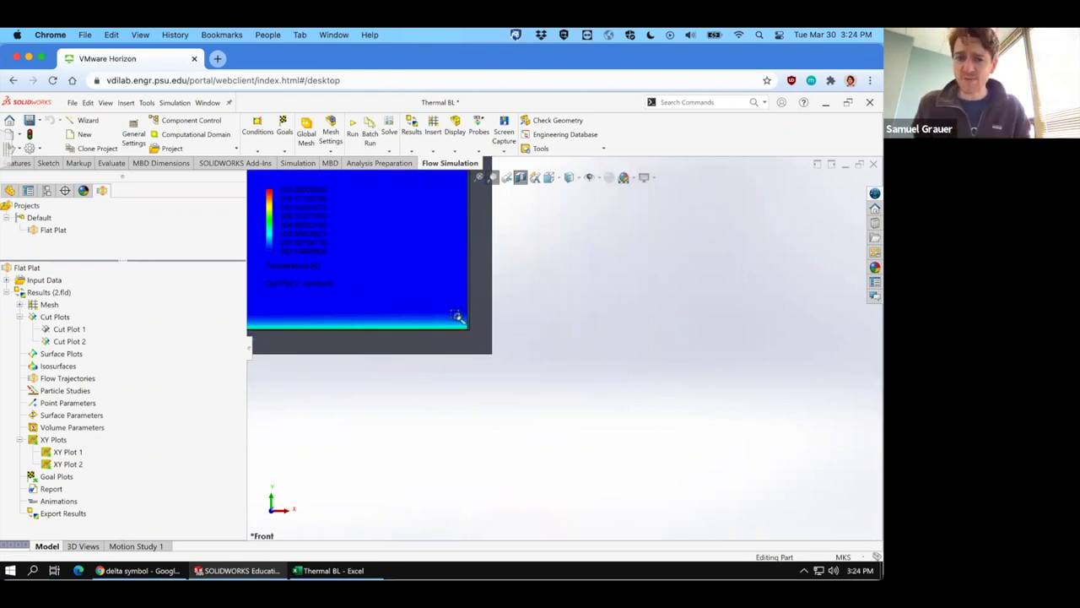
drag(510, 348, 432, 310)
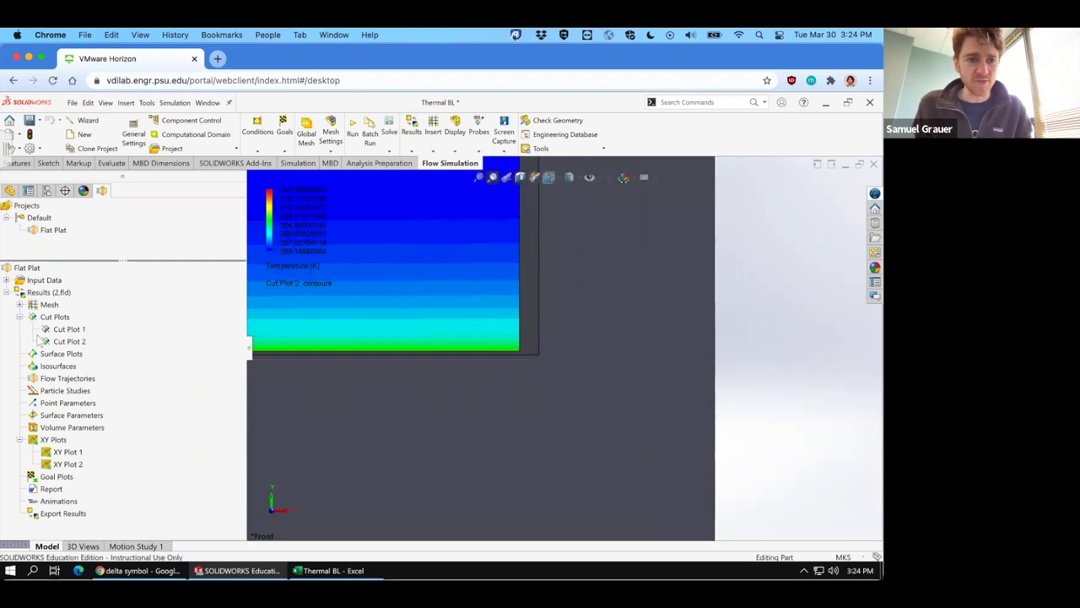
Insert a new Mesh 1 plot under the Mesh results
right_click(44, 305)
click(75, 315)
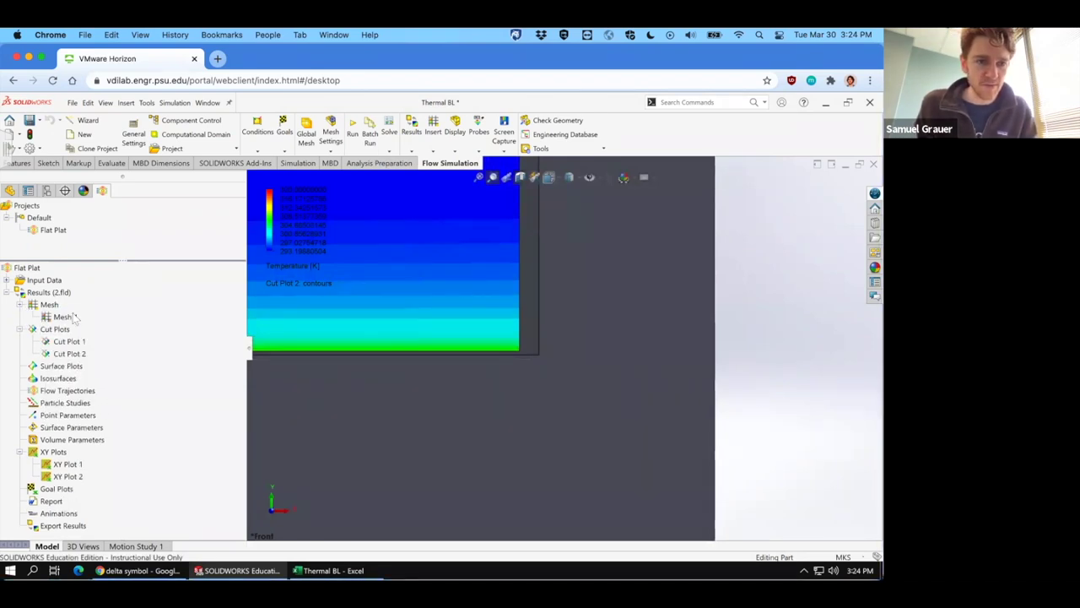
right_click(74, 316)
click(124, 347)
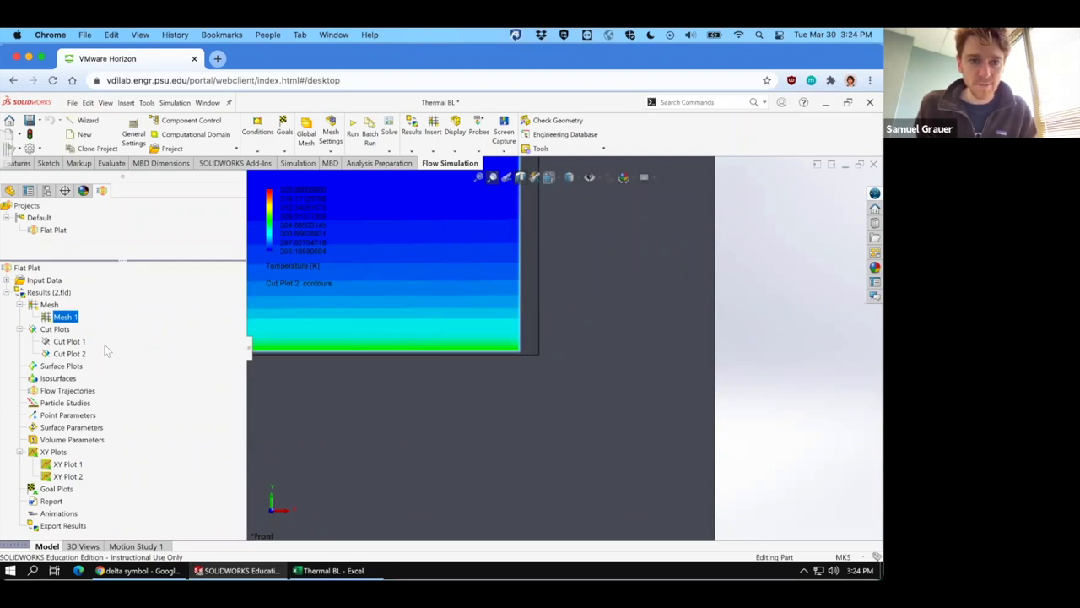
Hide Cut Plot 2's temperature contours and show Cut Plot 1's velocity contours instead
right_click(74, 354)
click(92, 374)
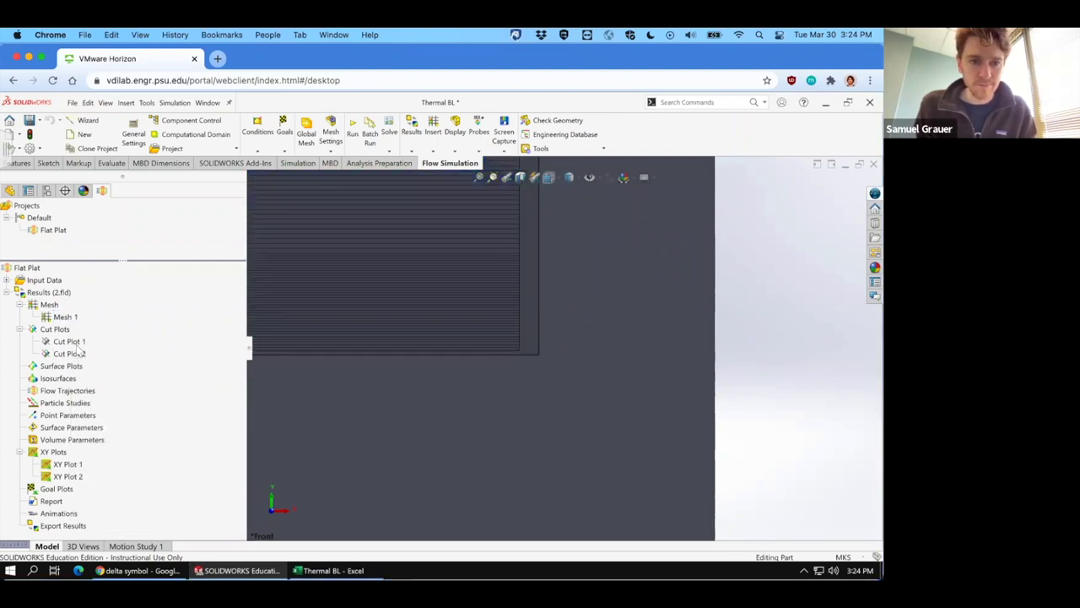
right_click(74, 342)
click(97, 365)
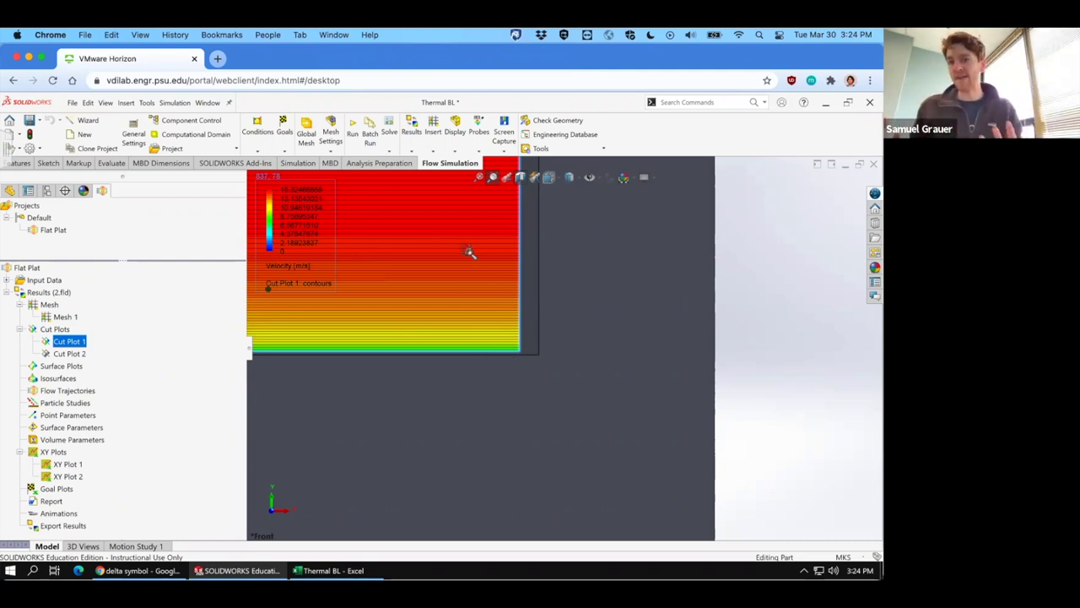
Hide the Cut Plot 1 velocity contours, leaving only the mesh lines over the plate
right_click(76, 344)
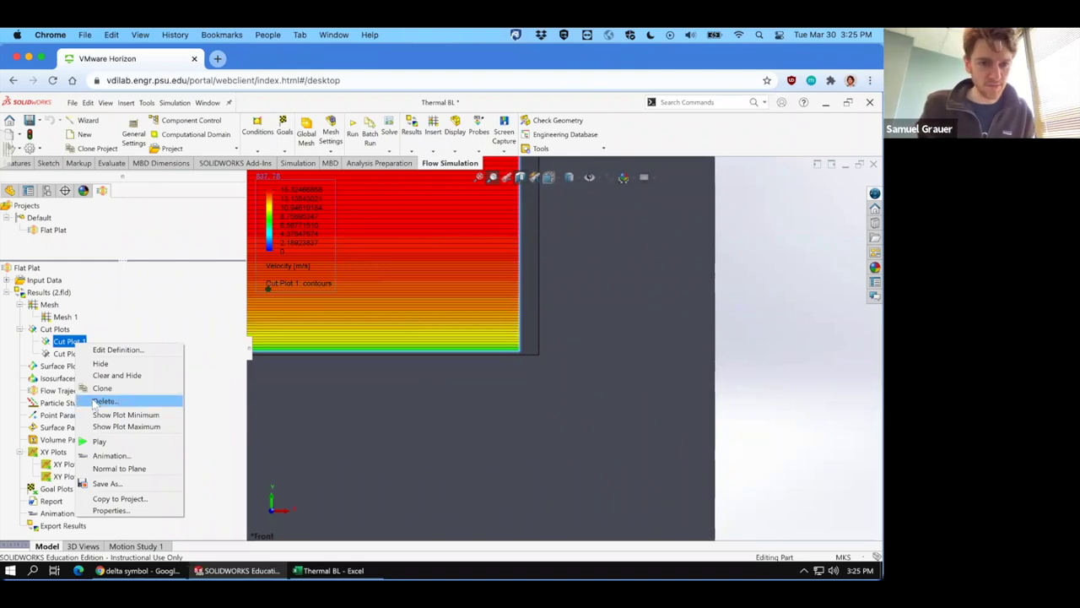
click(114, 368)
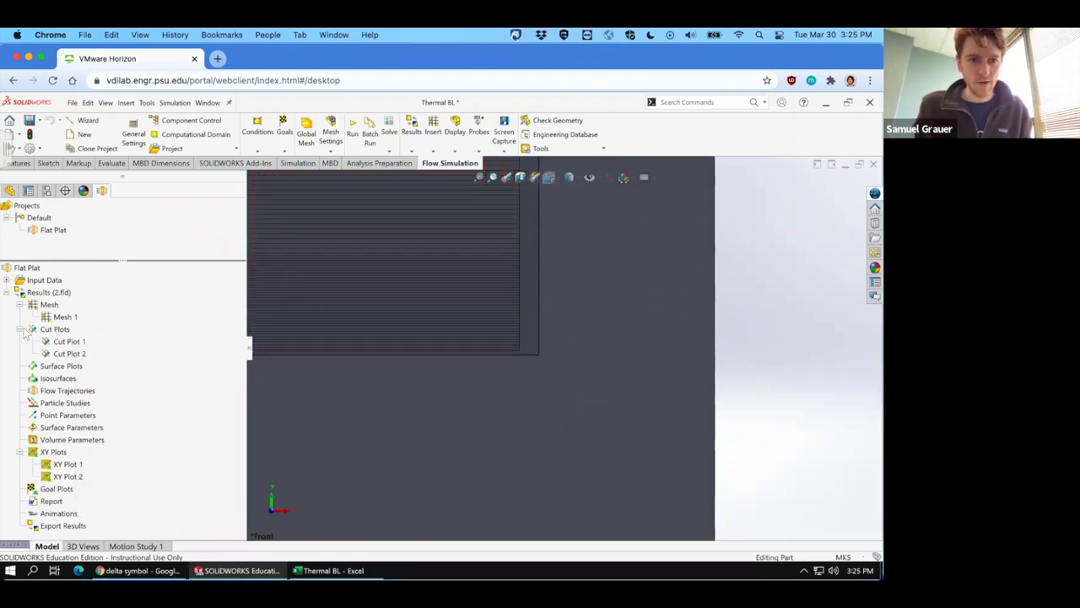
Hide the Mesh 1 lines and fit the model in an isometric view
click(21, 329)
right_click(51, 317)
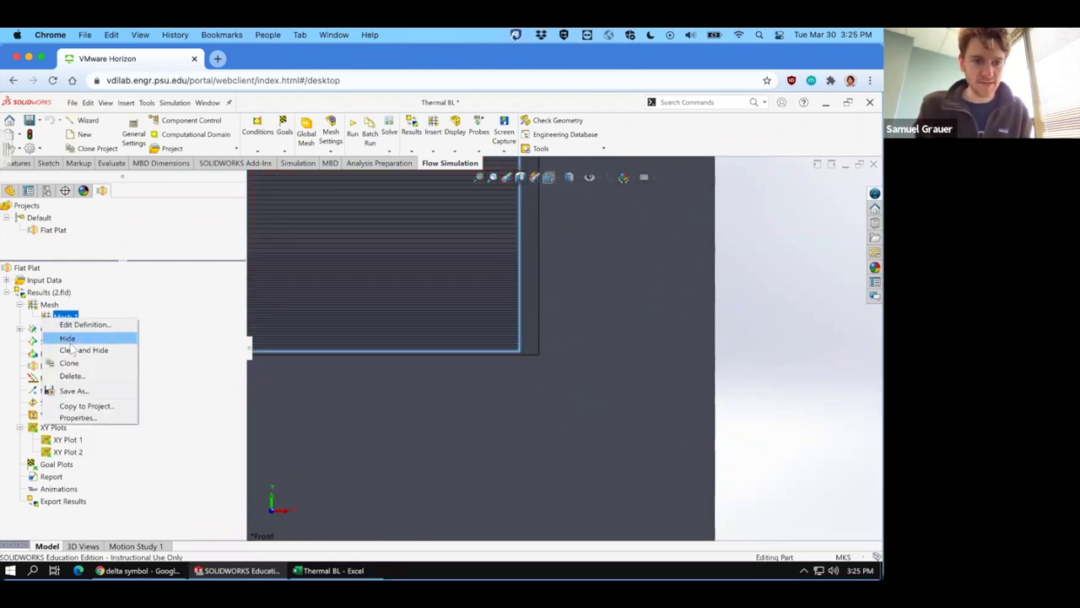
click(71, 337)
click(481, 178)
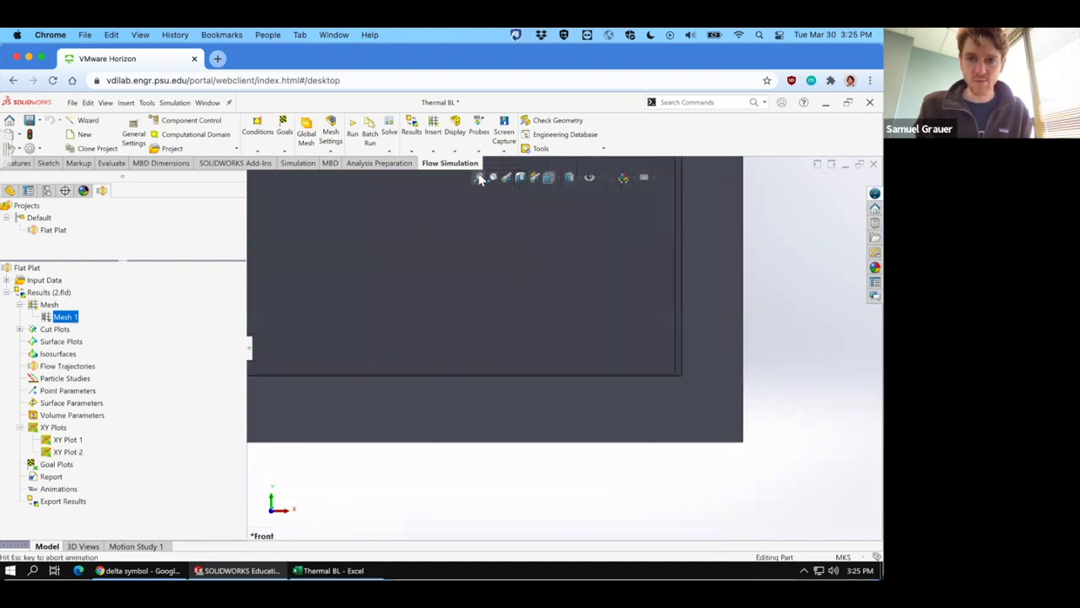
key(space)
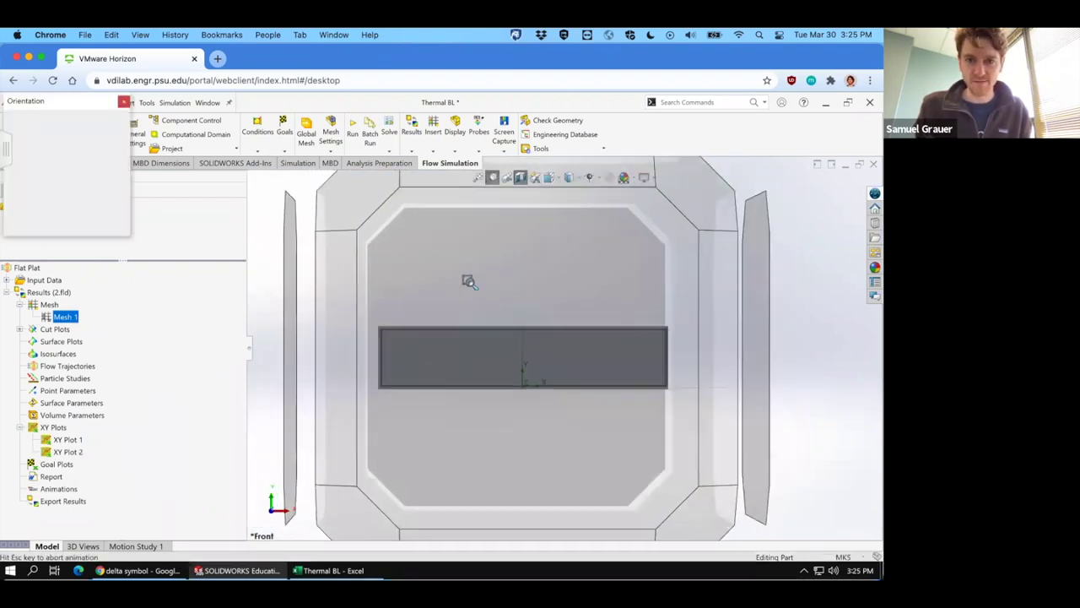
click(364, 301)
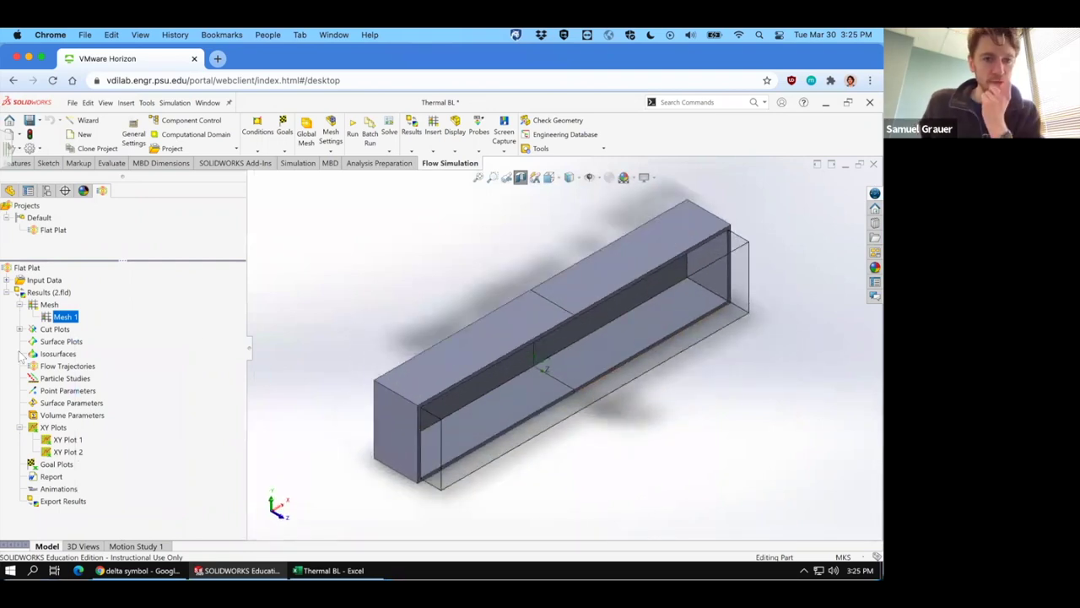
click(61, 342)
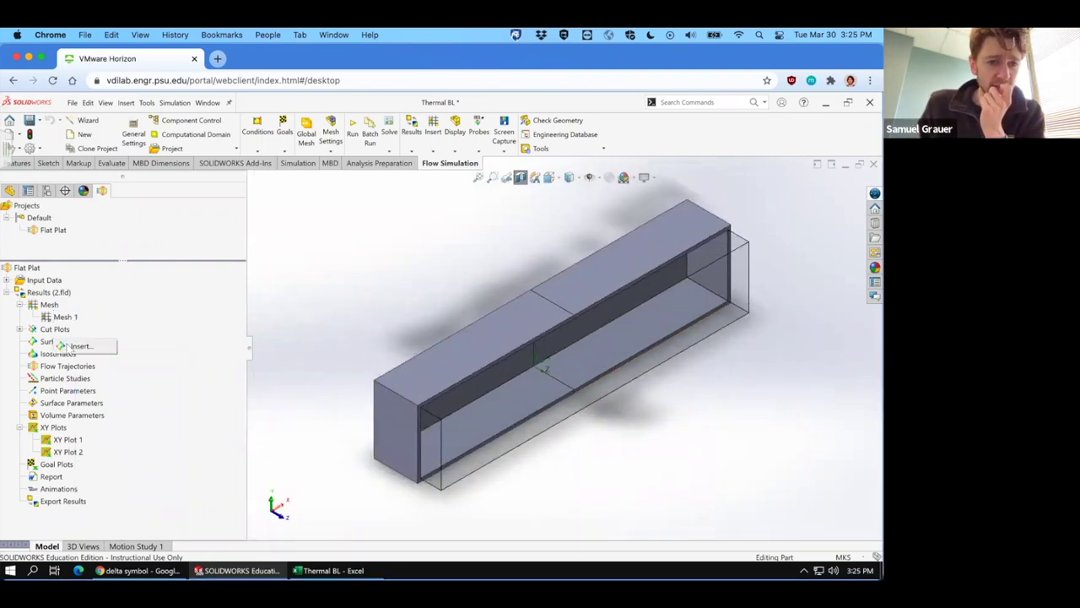
Create a Turbulence Intensity surface plot on the plate face ranging from 0 to 1000 %
double_click(68, 345)
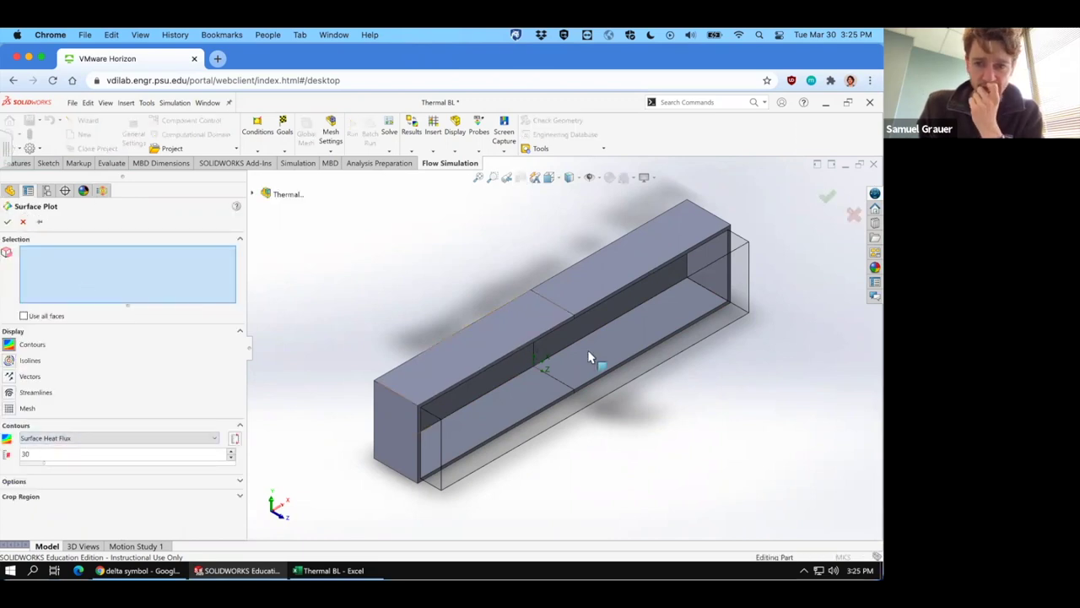
click(646, 349)
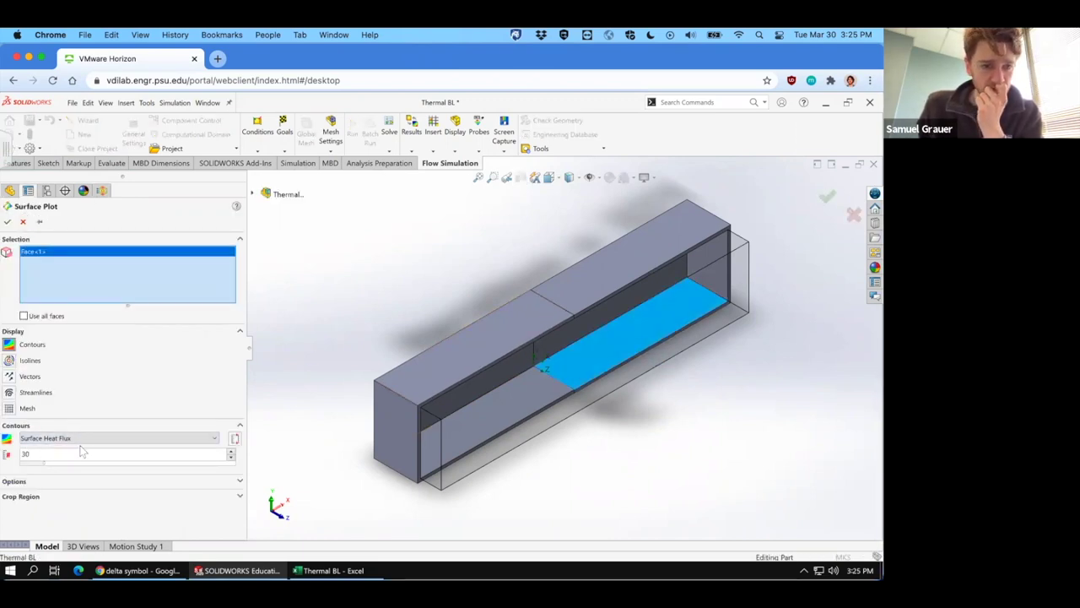
double_click(38, 453)
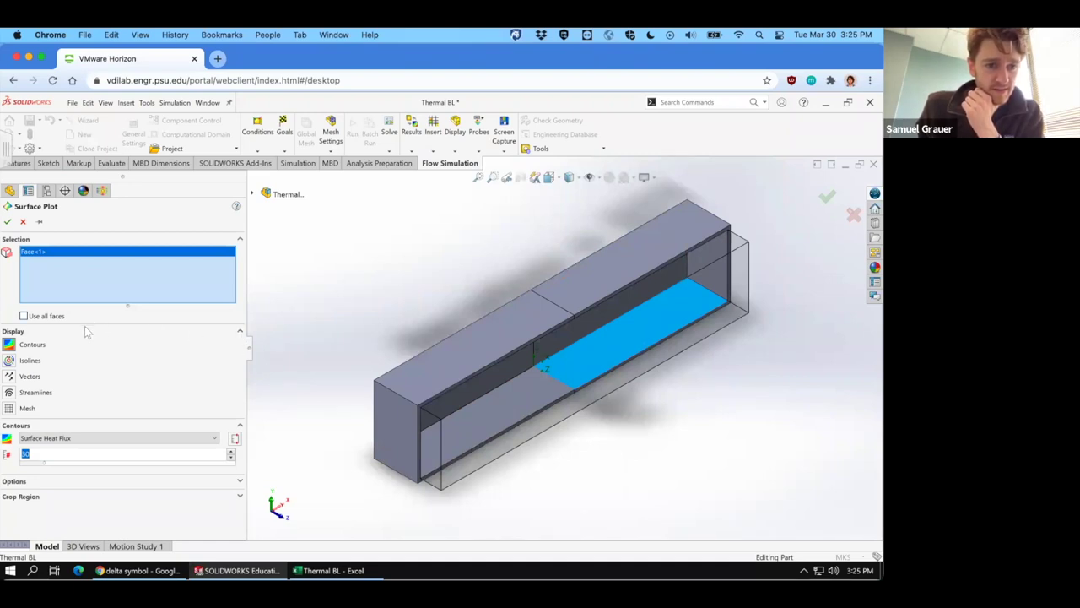
scroll(67, 437, down, 2)
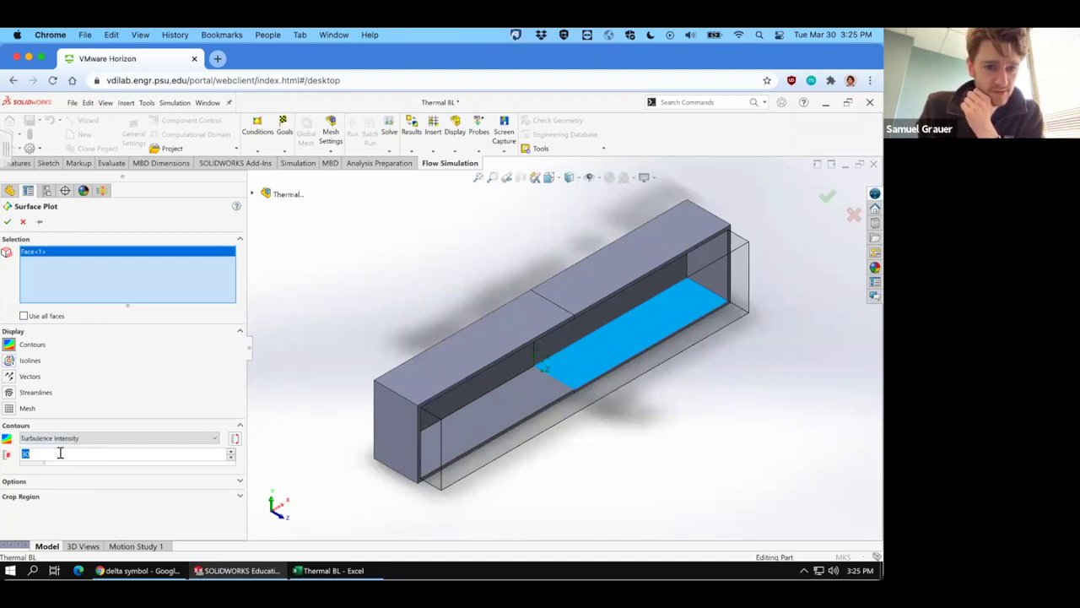
click(38, 483)
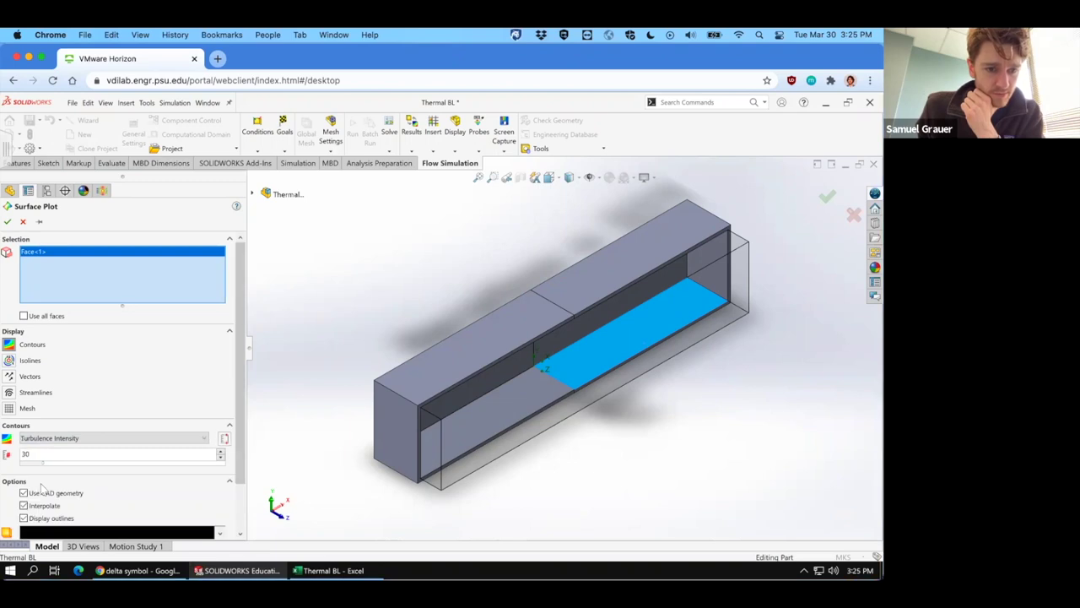
scroll(42, 489, down, 2)
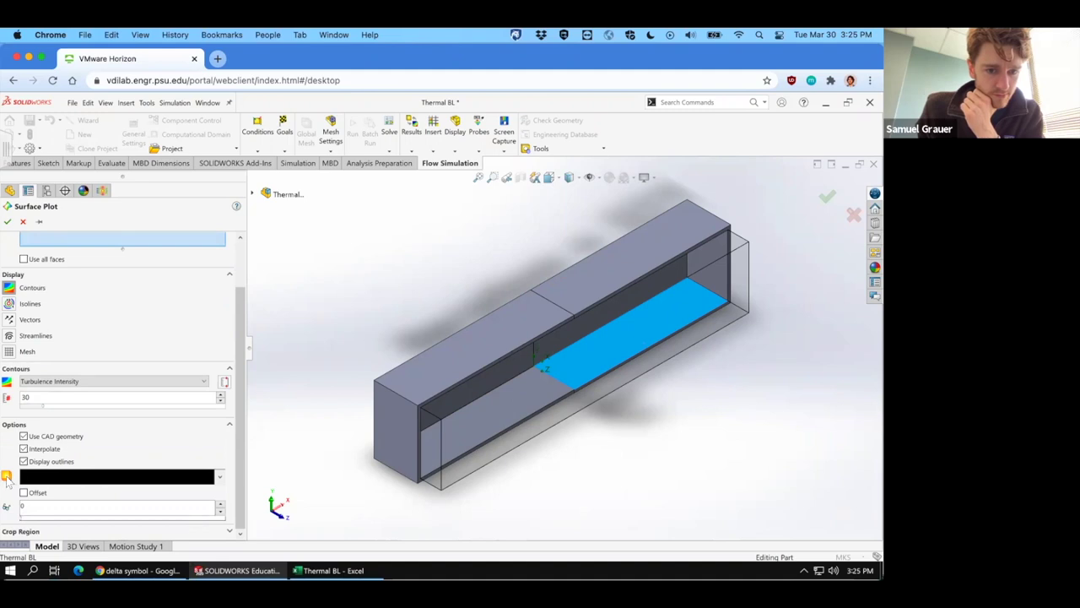
click(229, 426)
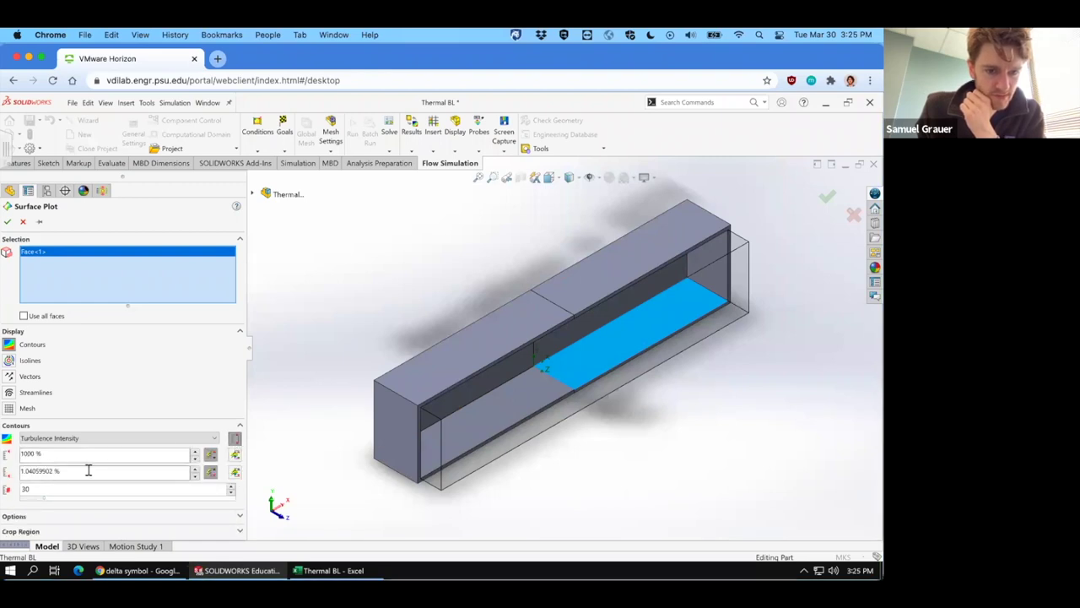
double_click(85, 471)
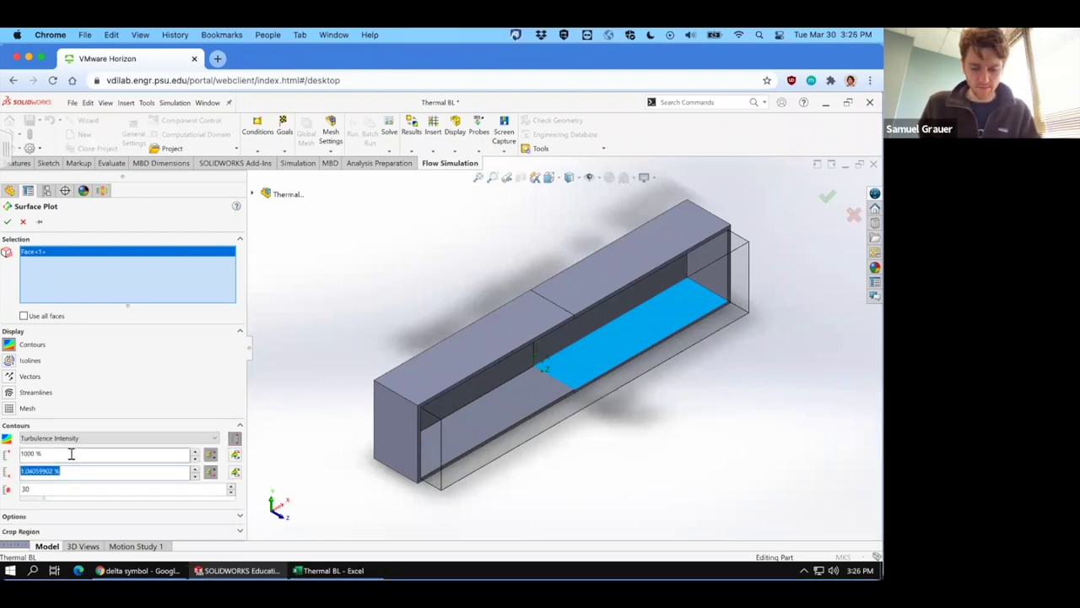
text(0)
double_click(84, 453)
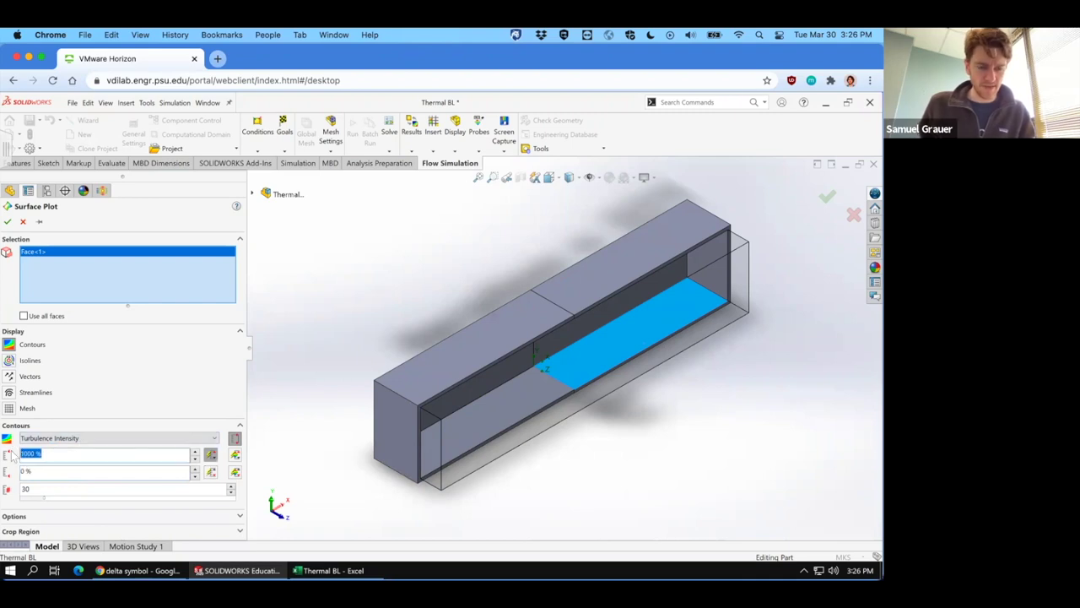
text(1000)
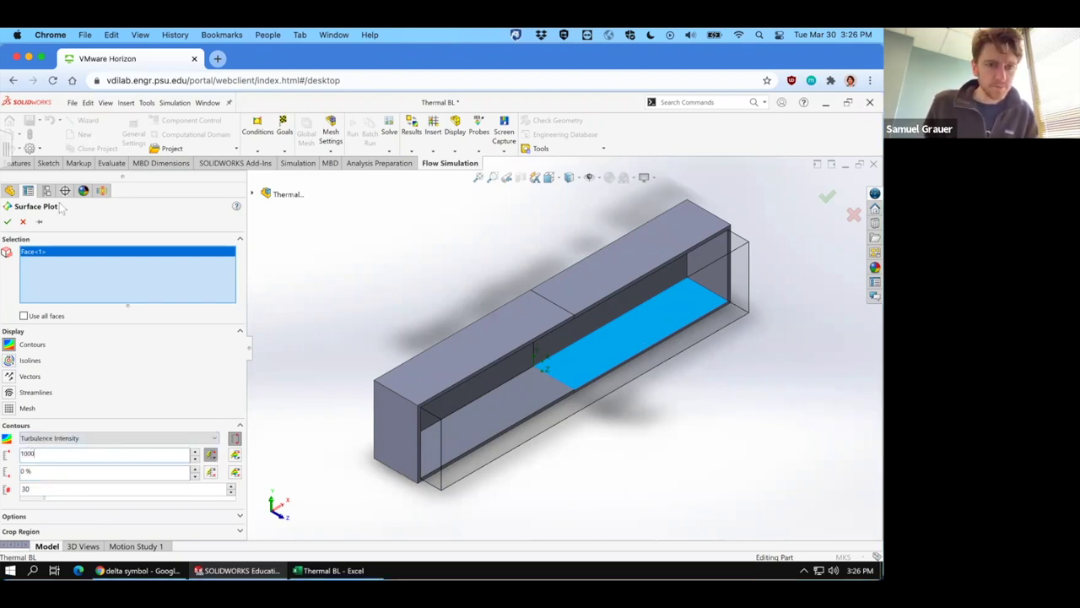
key(Return)
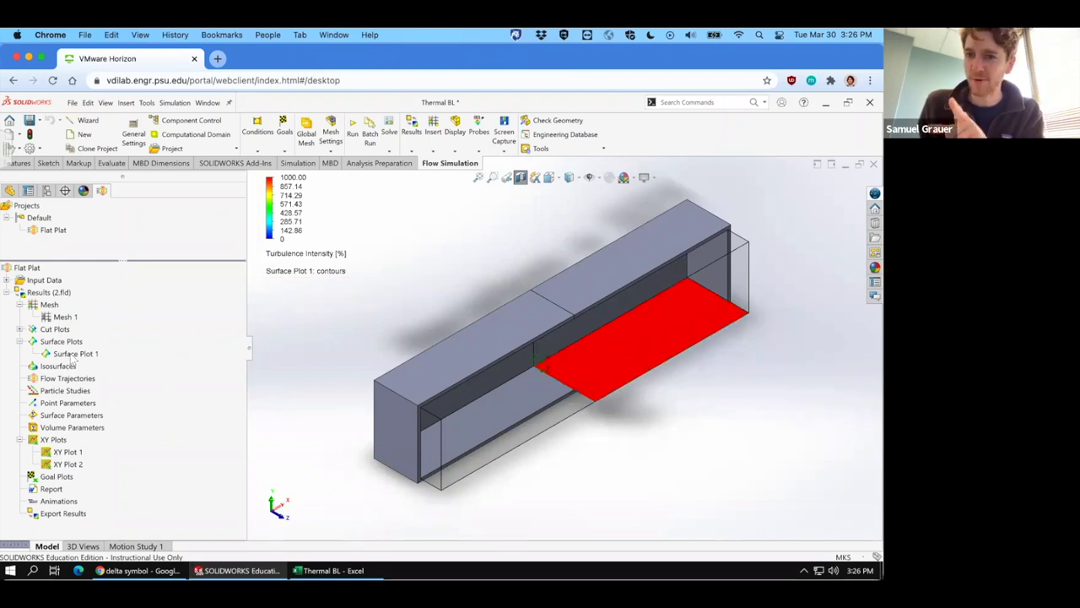
Lower Surface Plot 1's turbulence intensity maximum from 1000 % to 100 %
right_click(75, 355)
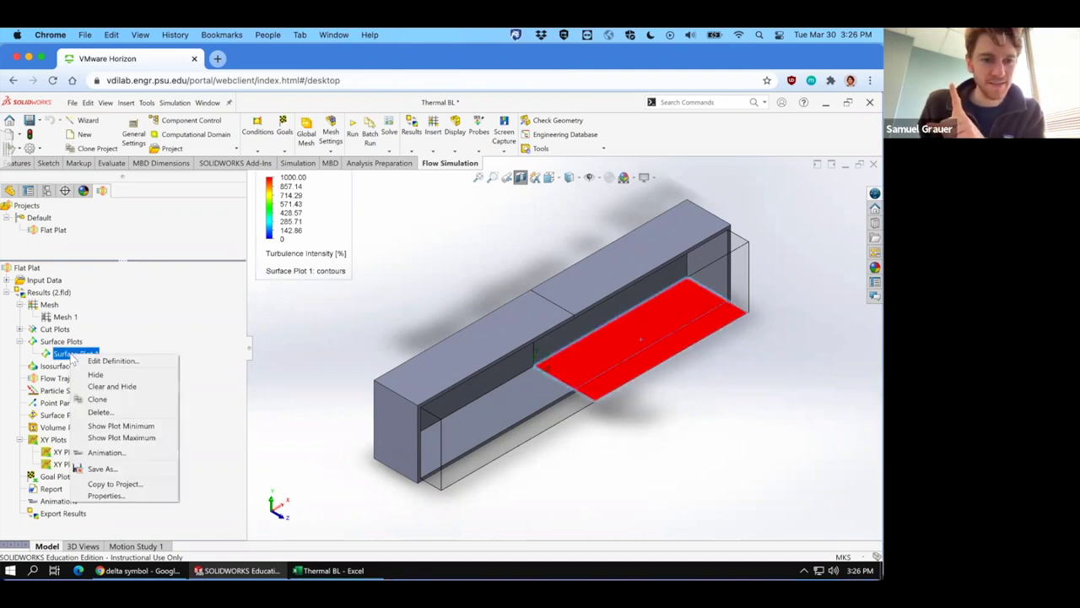
click(119, 363)
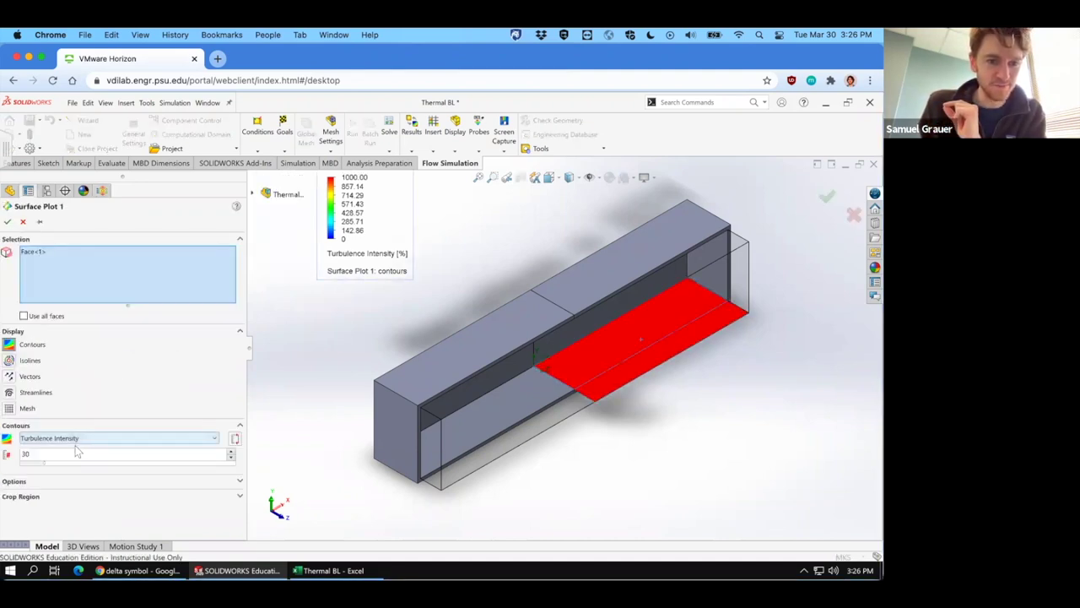
scroll(193, 453, down, 1)
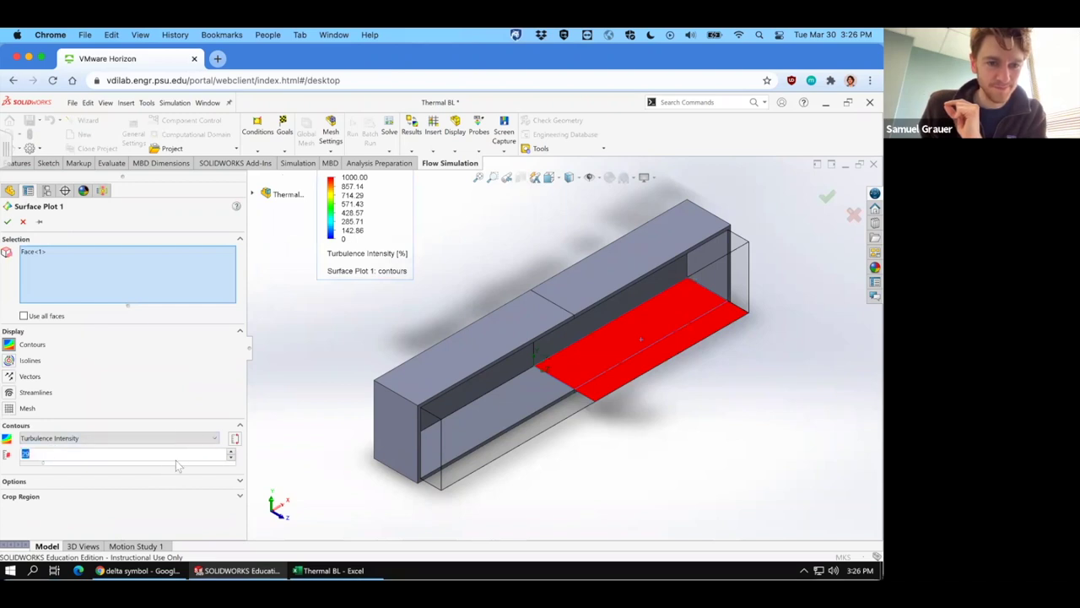
click(235, 438)
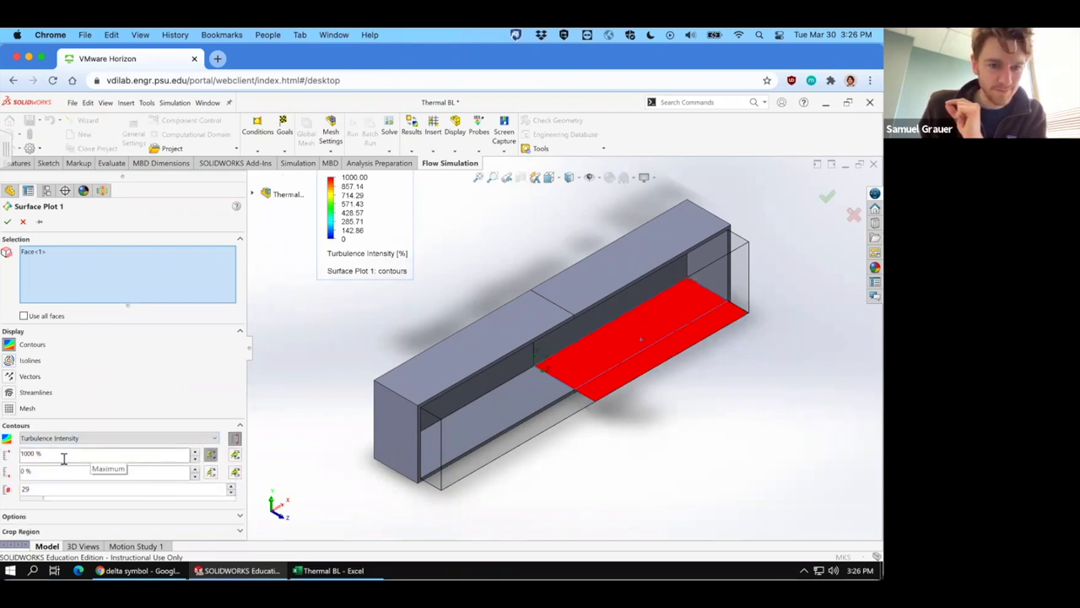
double_click(38, 456)
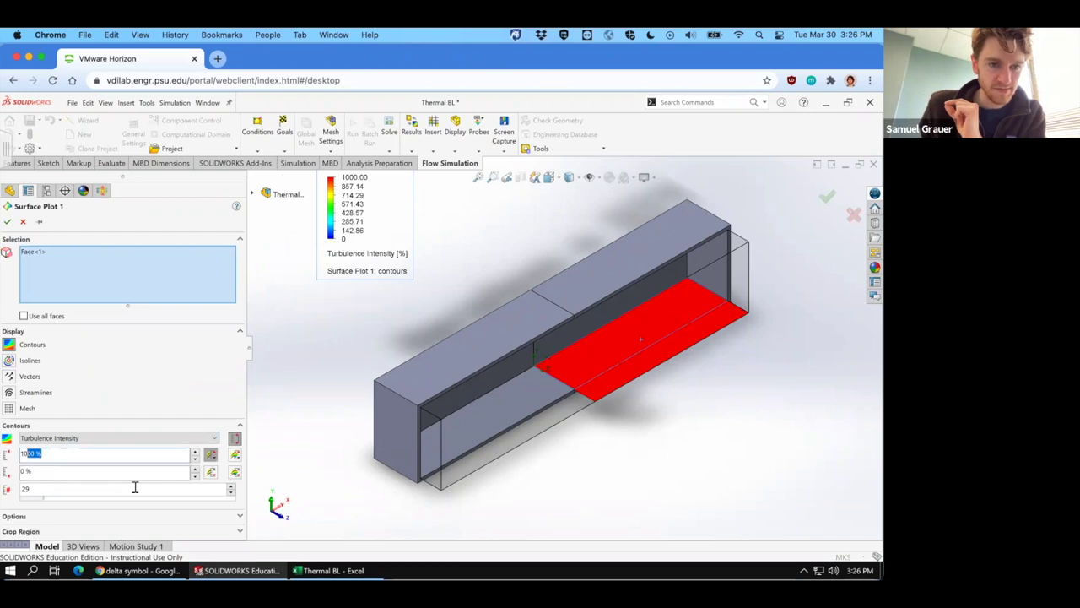
click(81, 458)
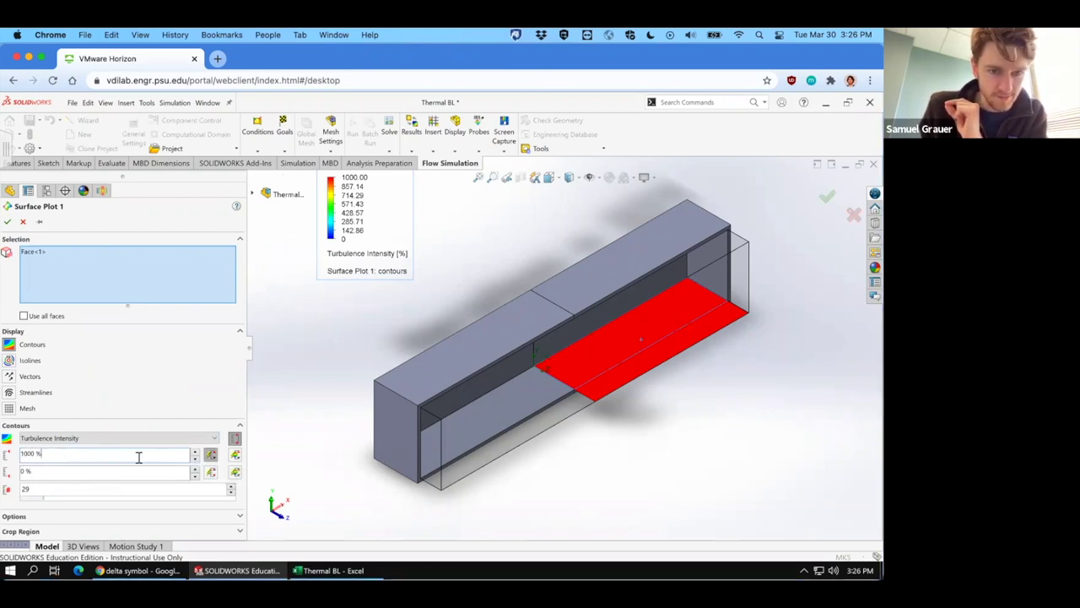
double_click(32, 453)
text(1)
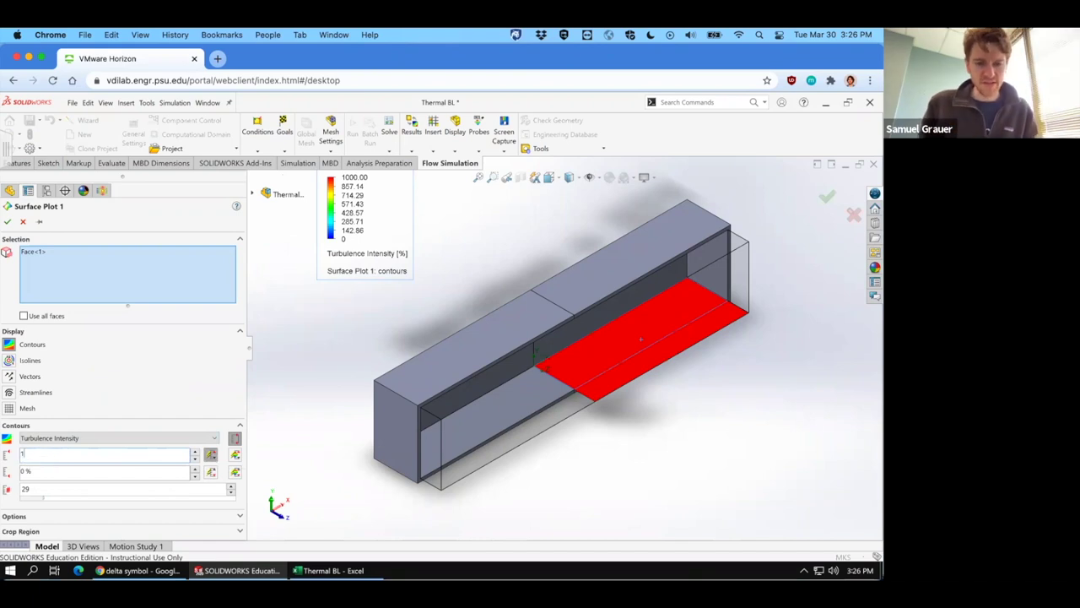
text(00)
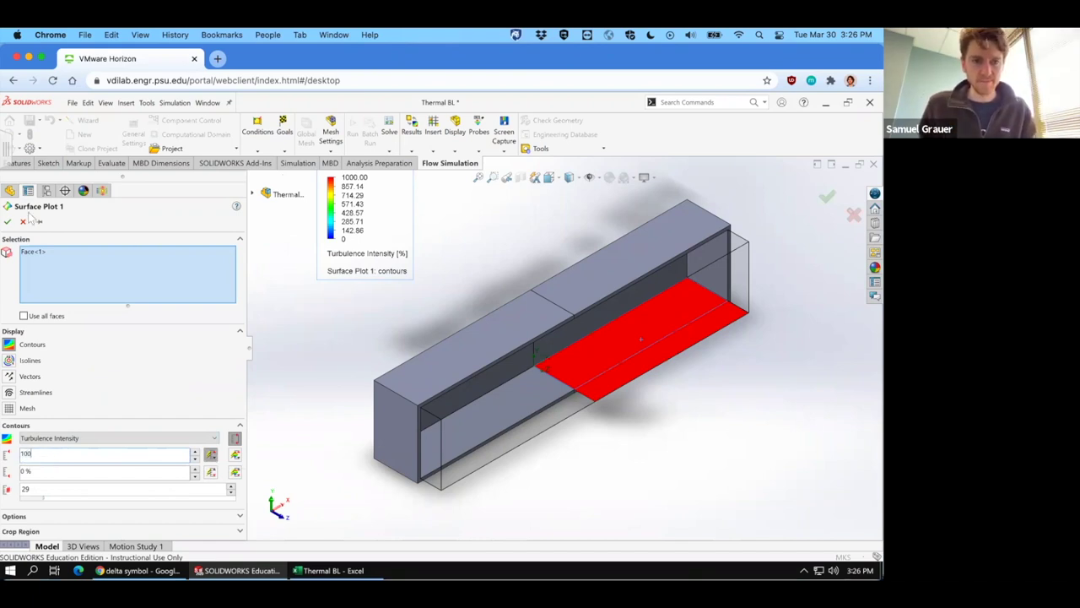
click(8, 222)
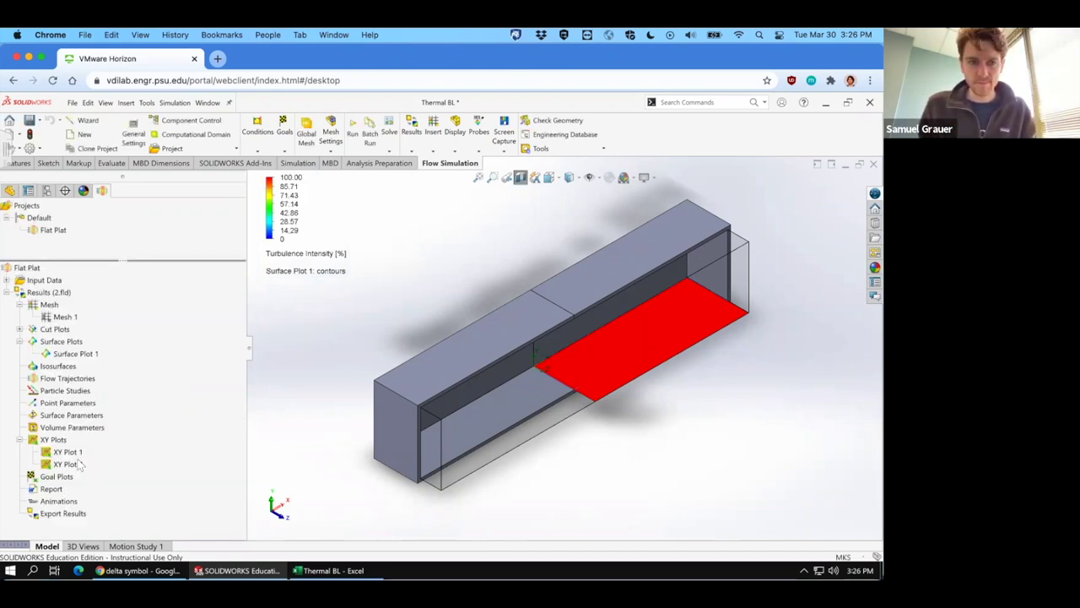
right_click(71, 356)
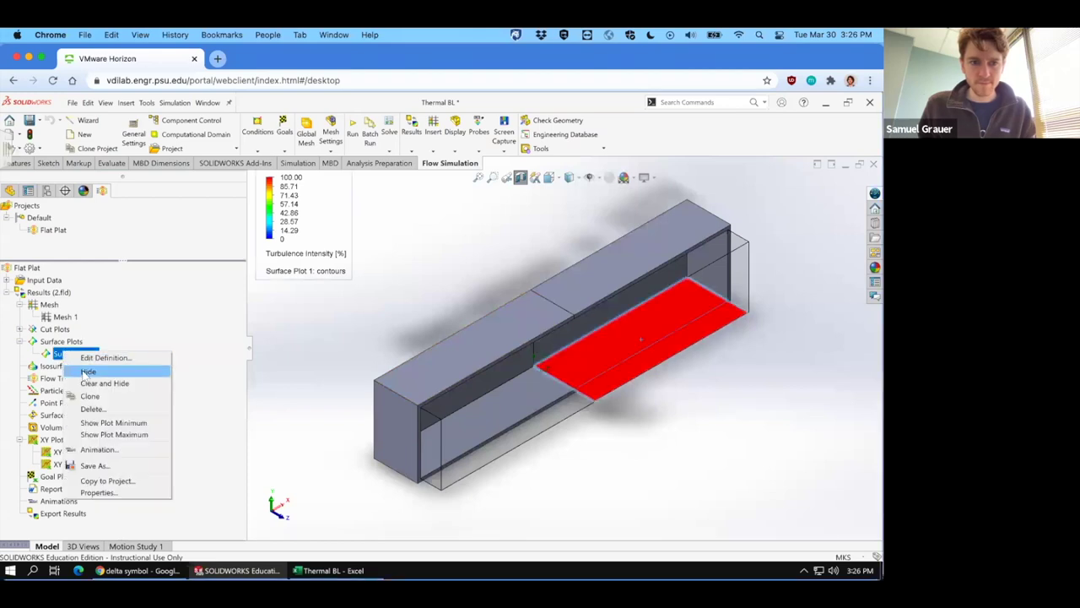
click(105, 357)
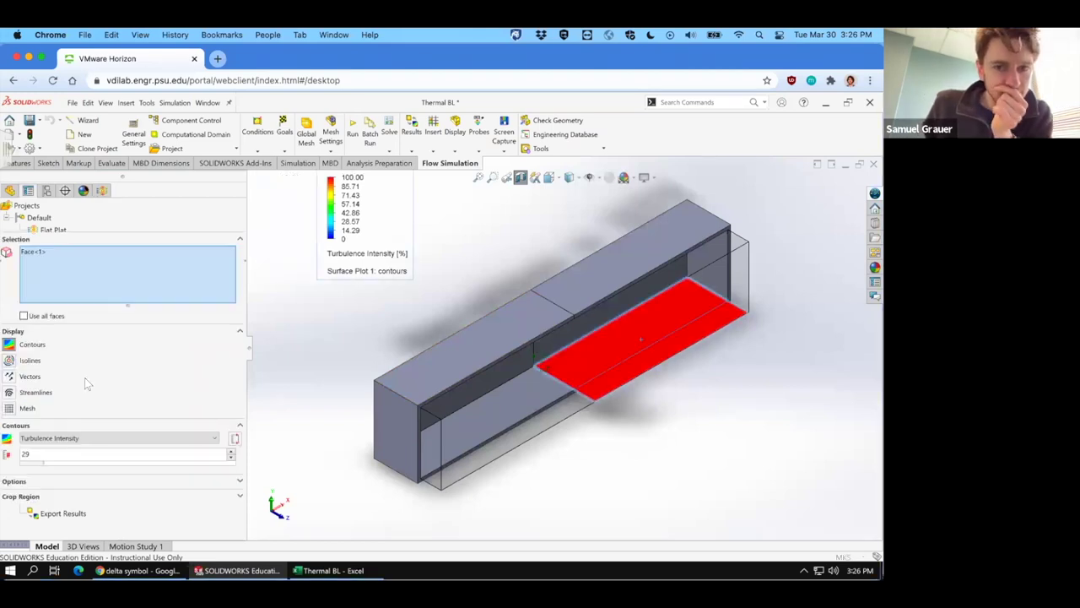
Switch Surface Plot 1 to Surface Heat Flux with 30 contour levels and a minimum of 0
click(71, 438)
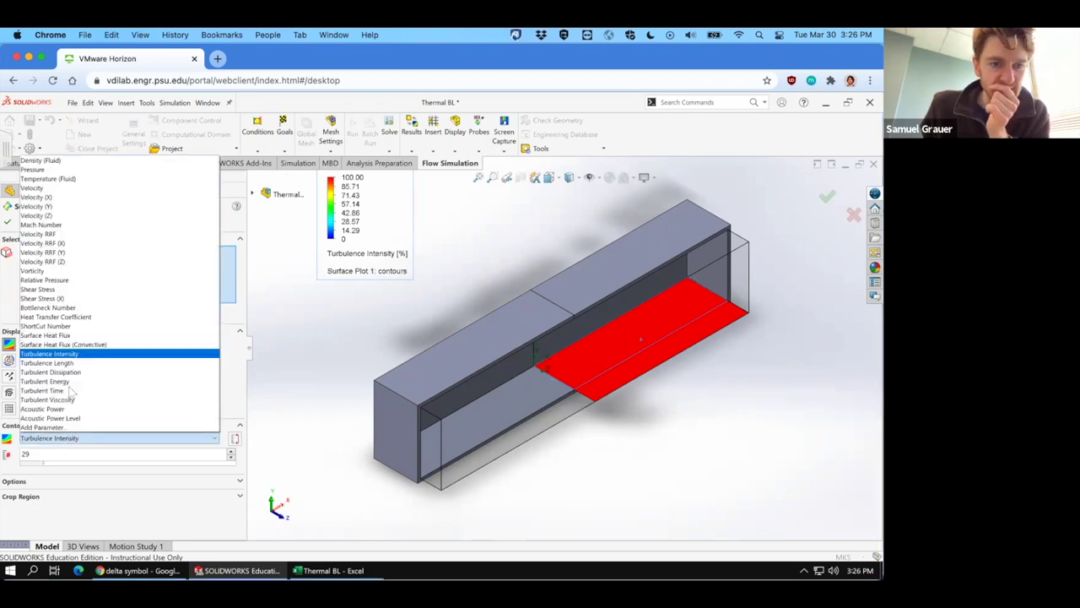
click(67, 336)
double_click(54, 454)
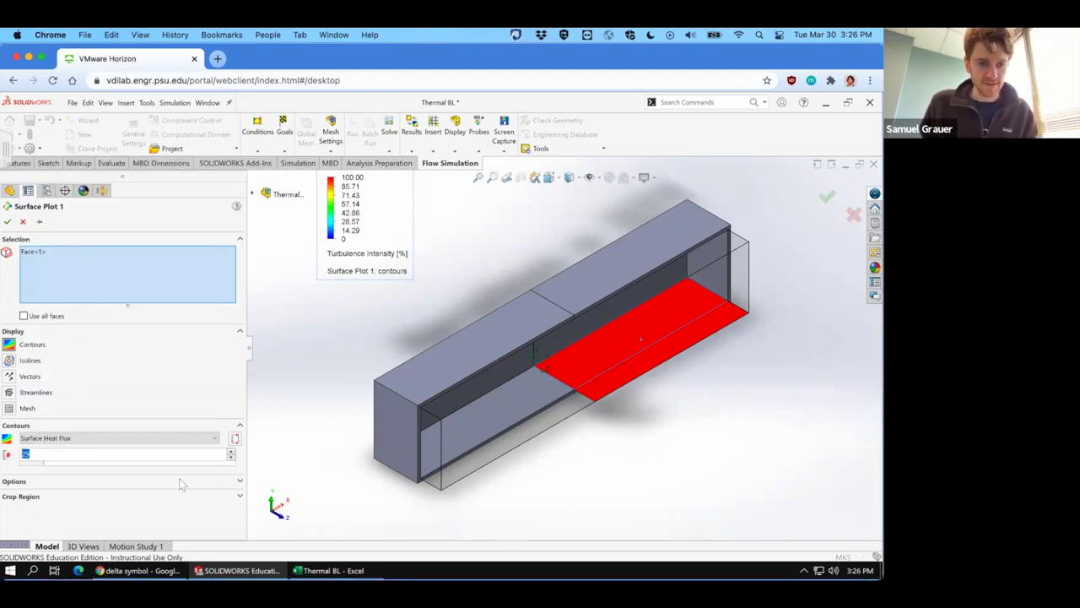
text(30)
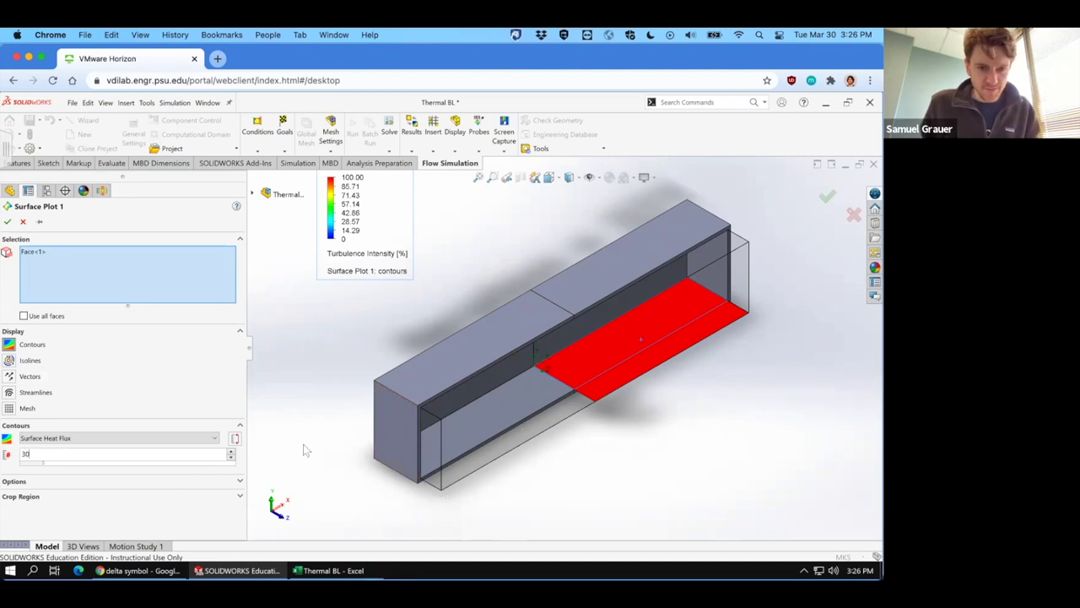
click(234, 438)
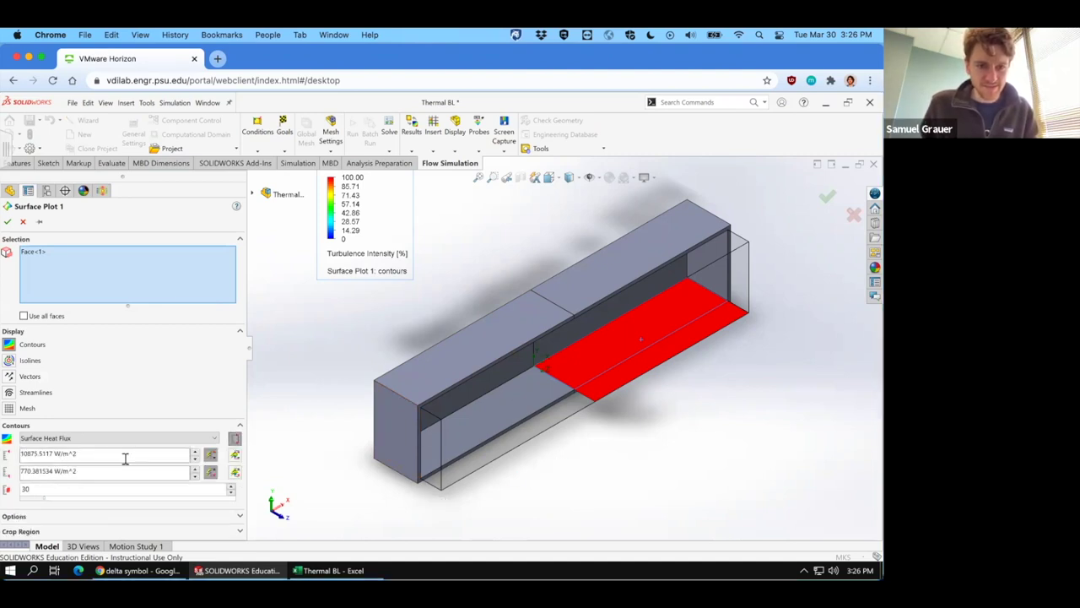
triple_click(26, 458)
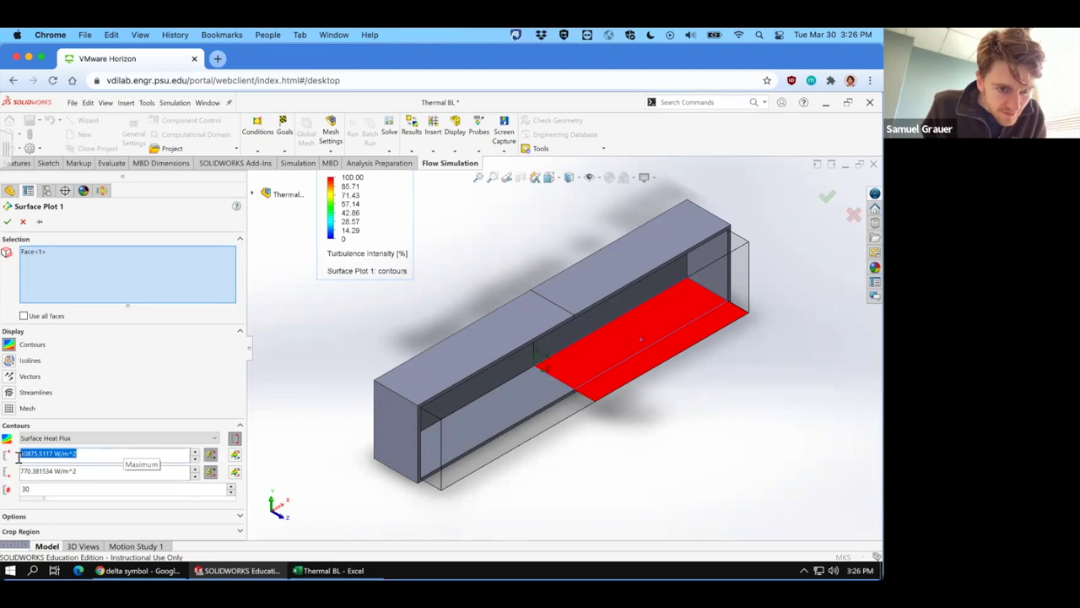
triple_click(77, 471)
text(0)
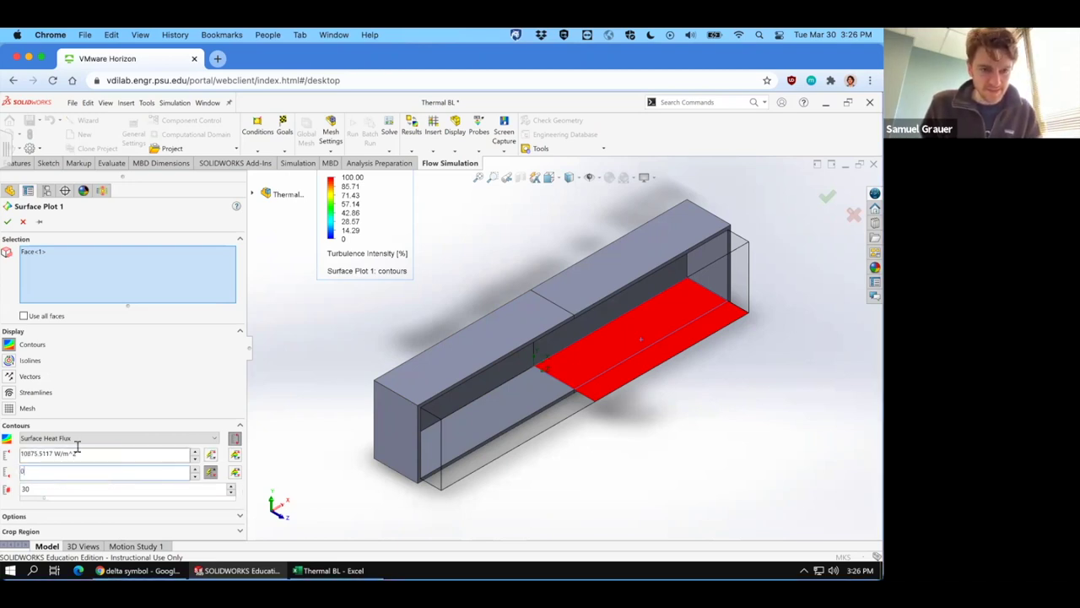
click(8, 222)
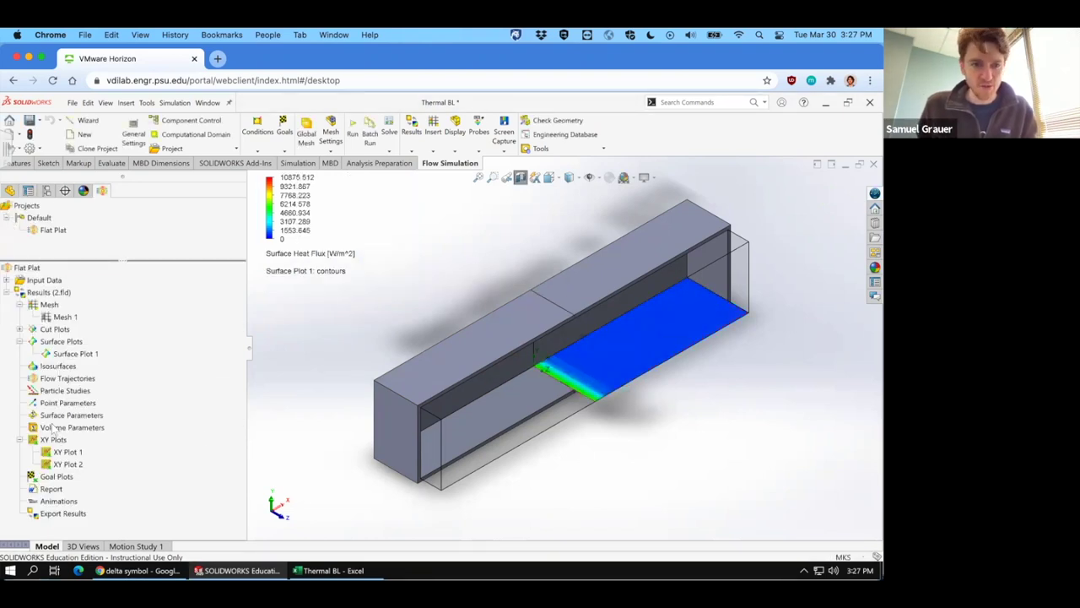
Edit Surface Plot 1's definition and lower its maximum to 2500 W/m^2
click(74, 353)
right_click(76, 355)
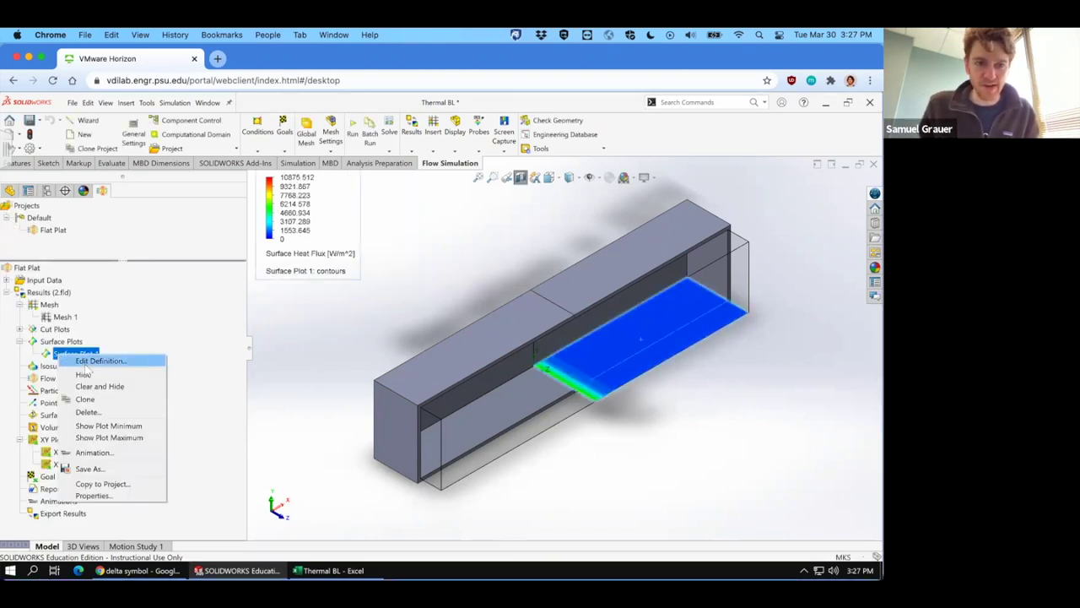
click(89, 372)
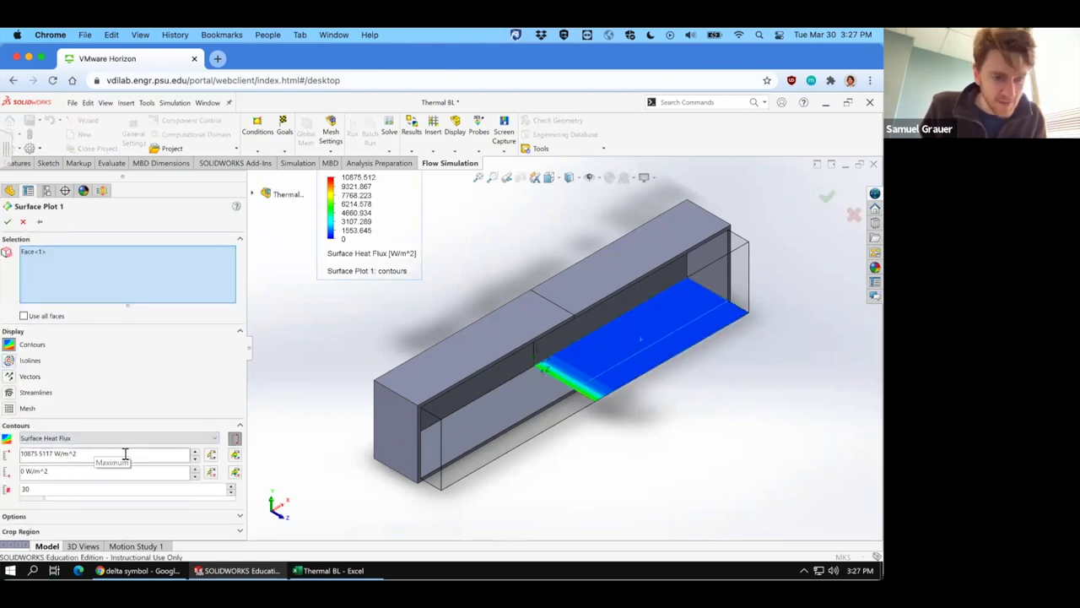
click(42, 452)
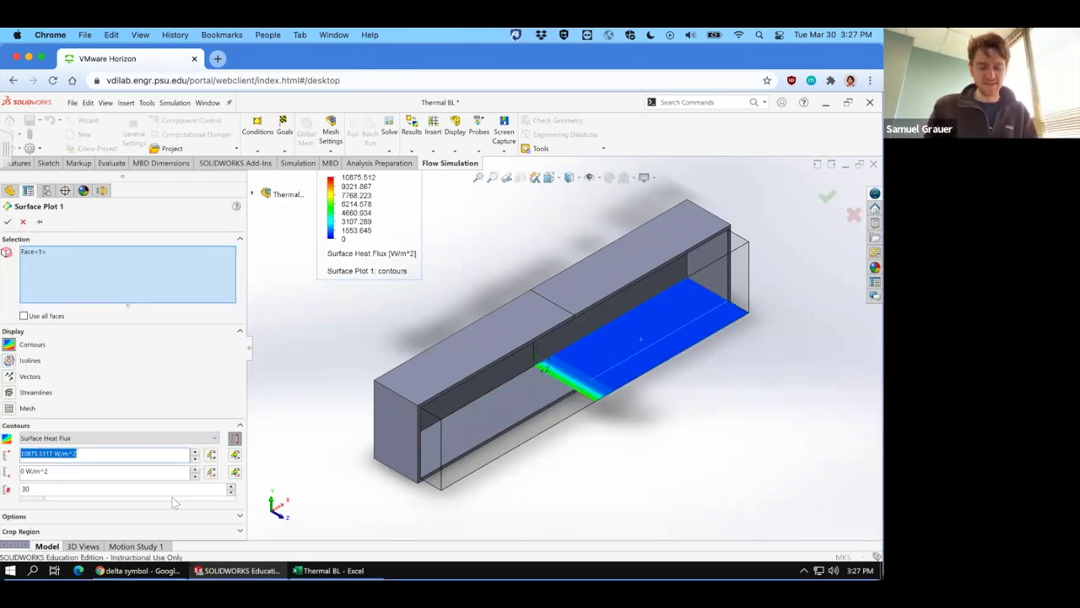
text(2500)
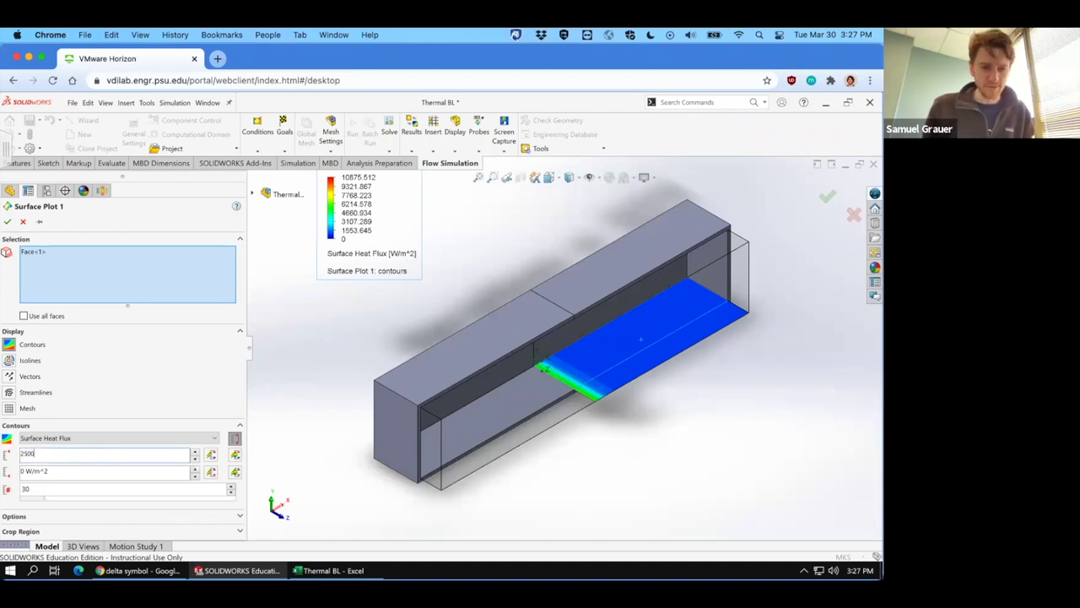
click(7, 221)
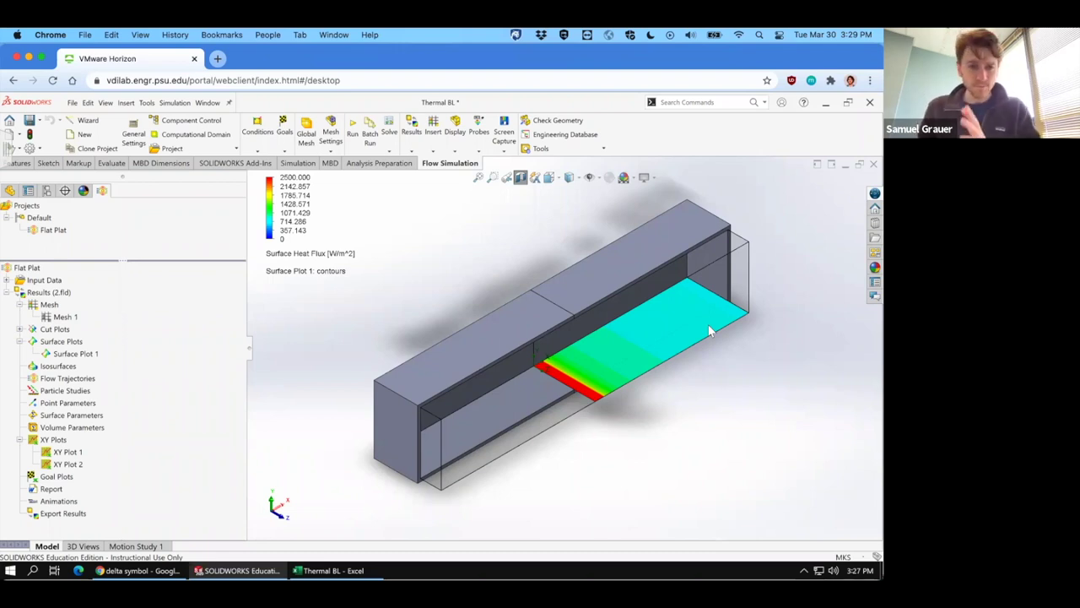
Hide Surface Plot 1, then show XY Plot 1's temperature and velocity profiles and export them to Excel
right_click(53, 352)
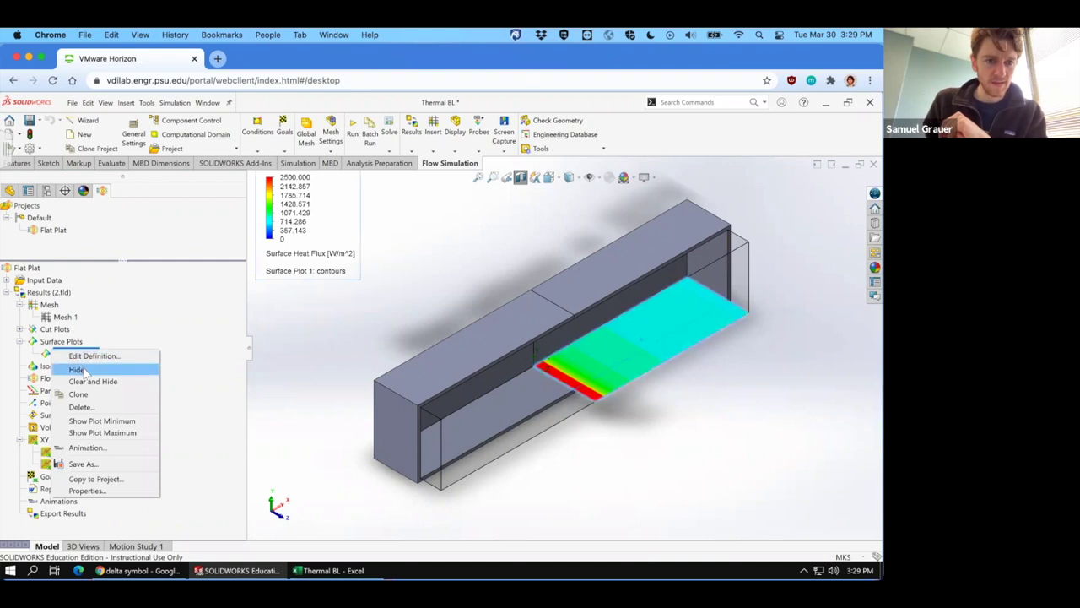
click(77, 370)
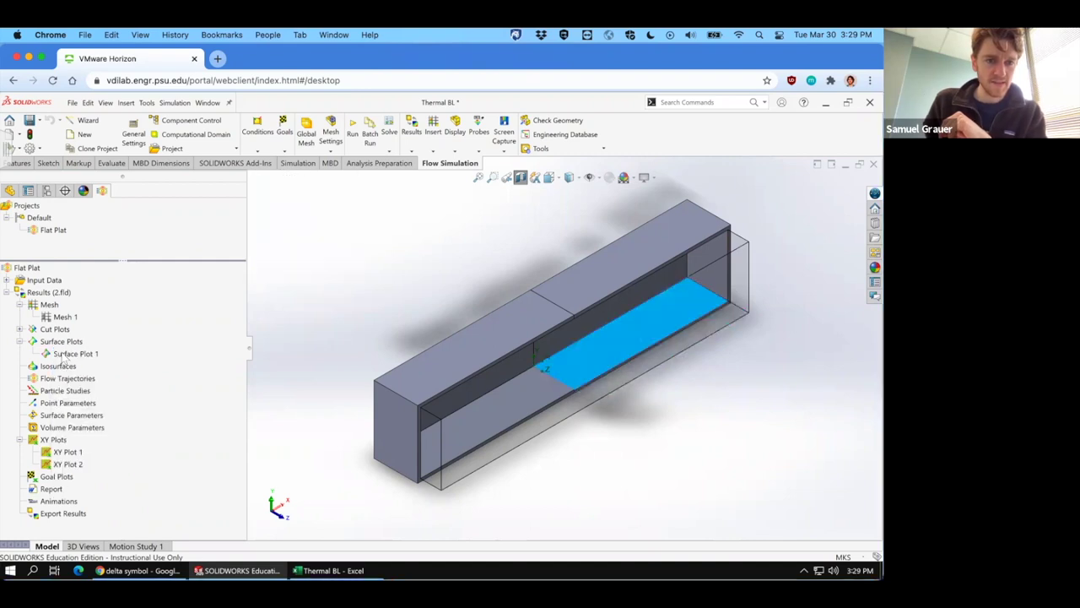
double_click(67, 454)
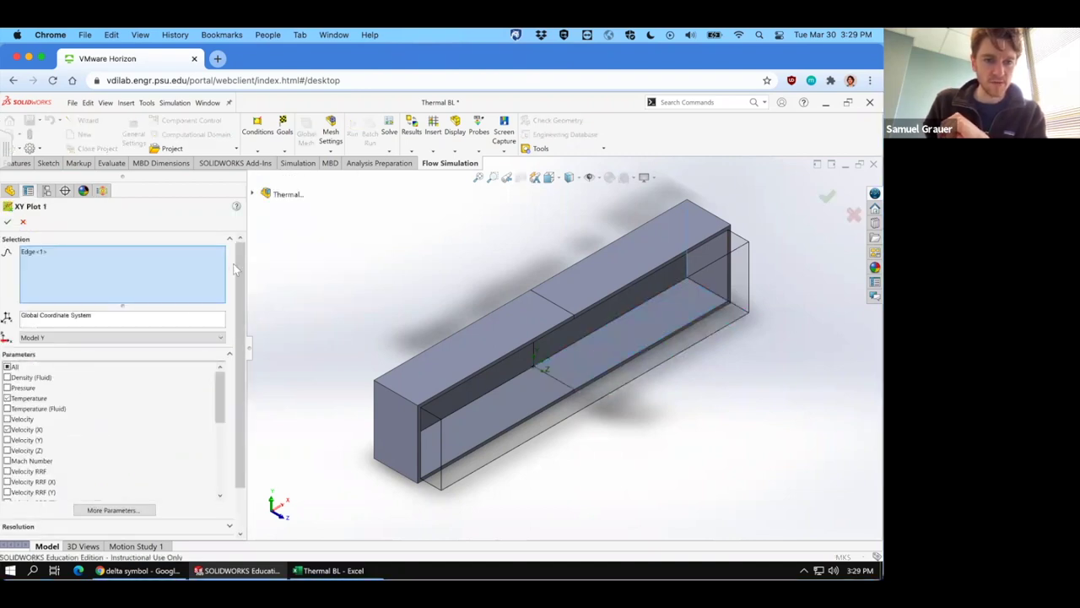
scroll(156, 394, down, 2)
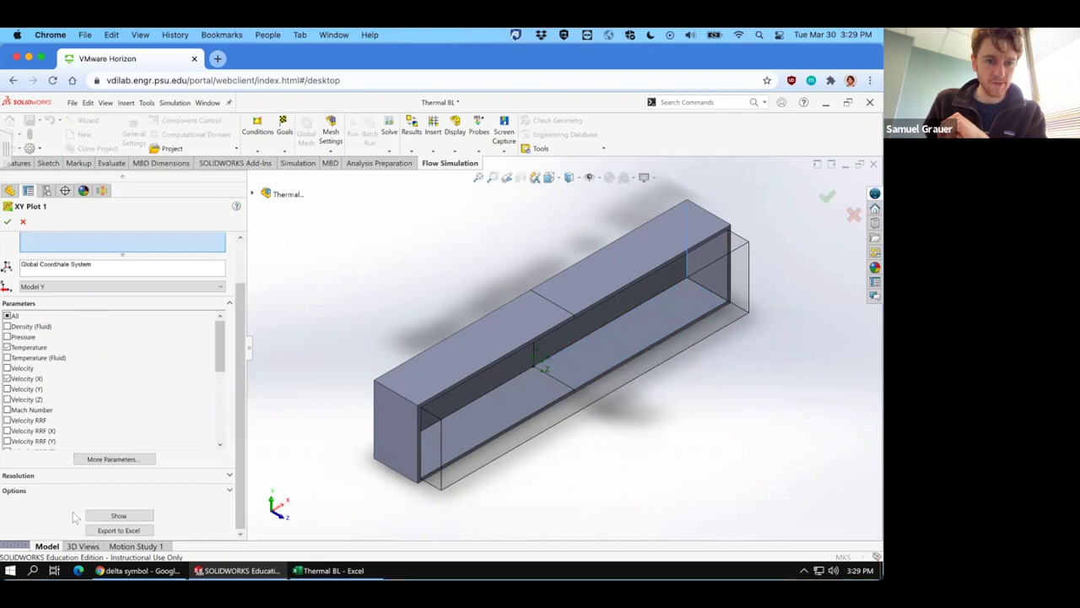
click(138, 509)
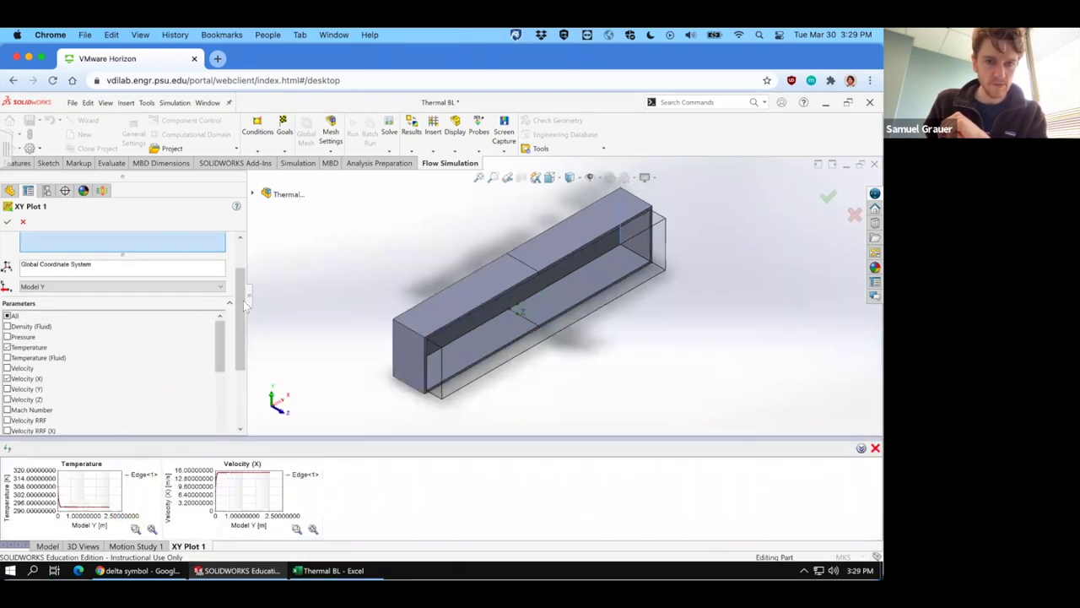
scroll(240, 422, down, 5)
click(119, 424)
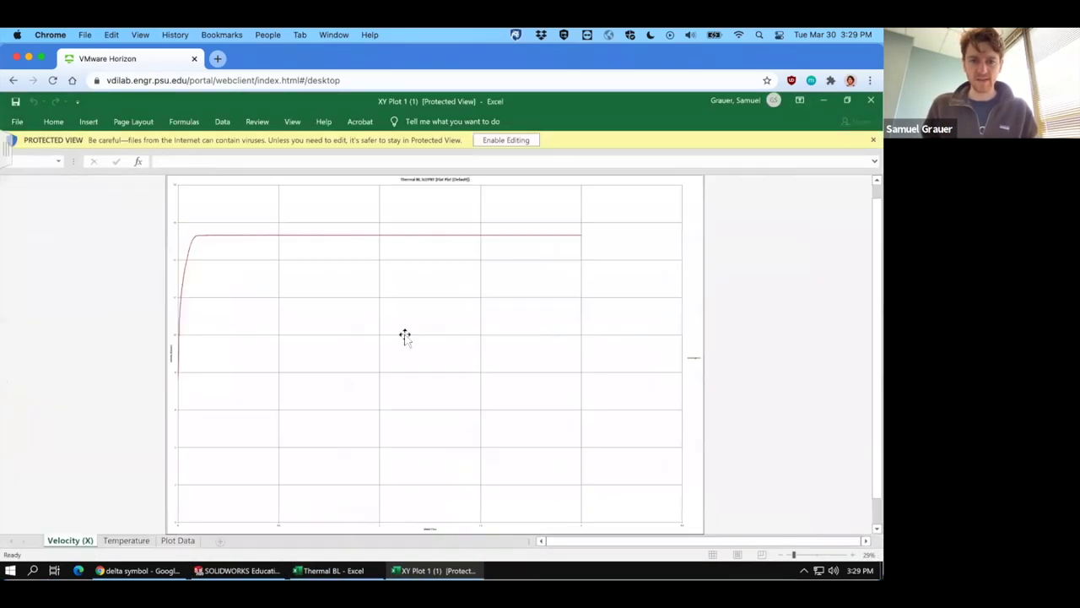
Copy the exported temperature and velocity data from Plot Data into Thermal BL starting at J3
click(177, 541)
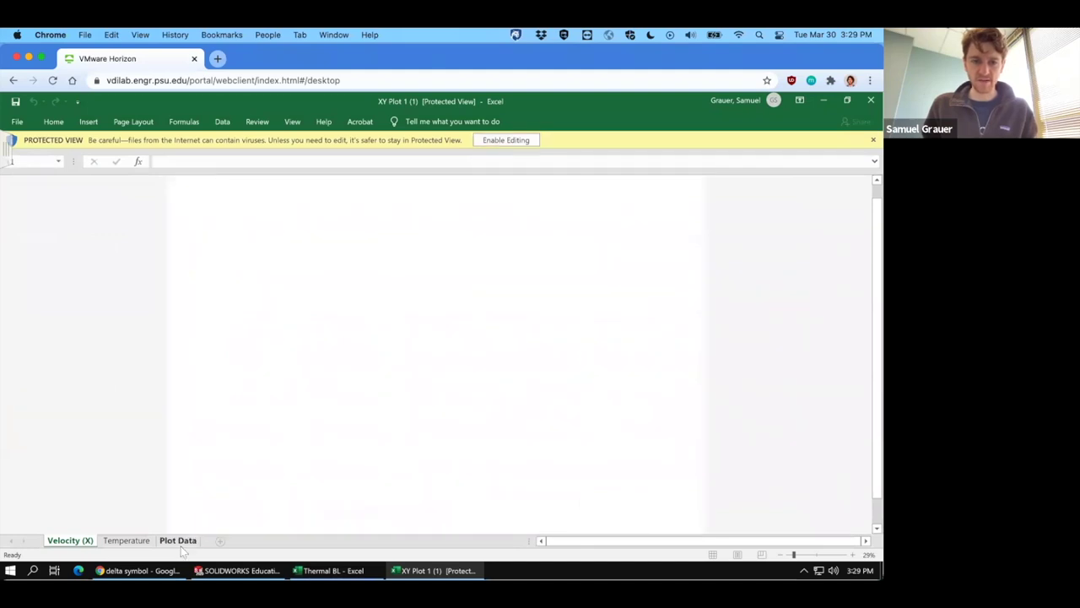
click(84, 238)
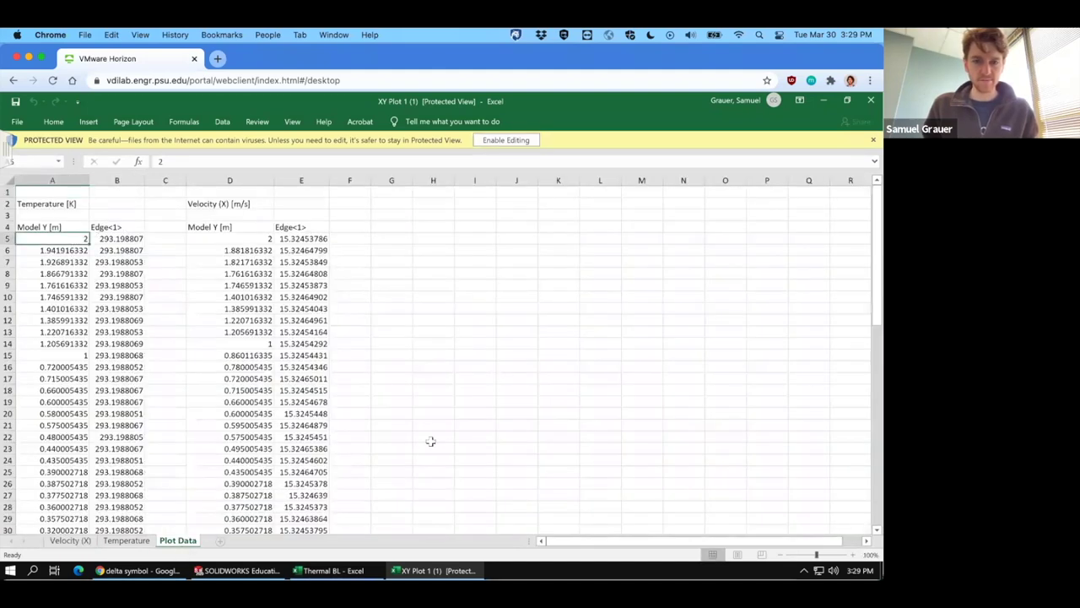
drag(876, 255, 424, 551)
key(ctrl+a)
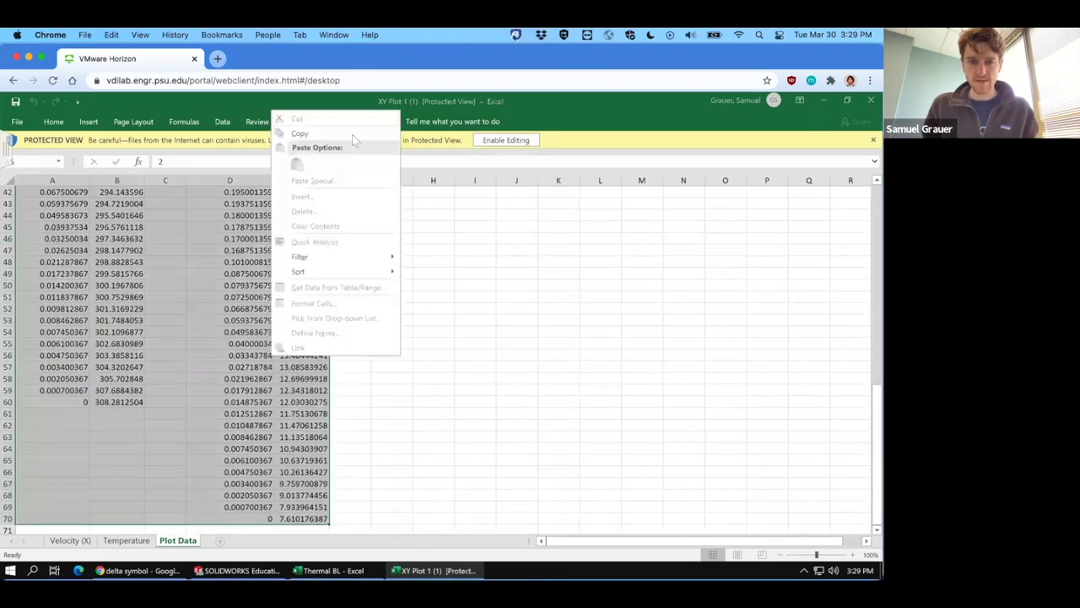
click(311, 140)
scroll(168, 355, up, 15)
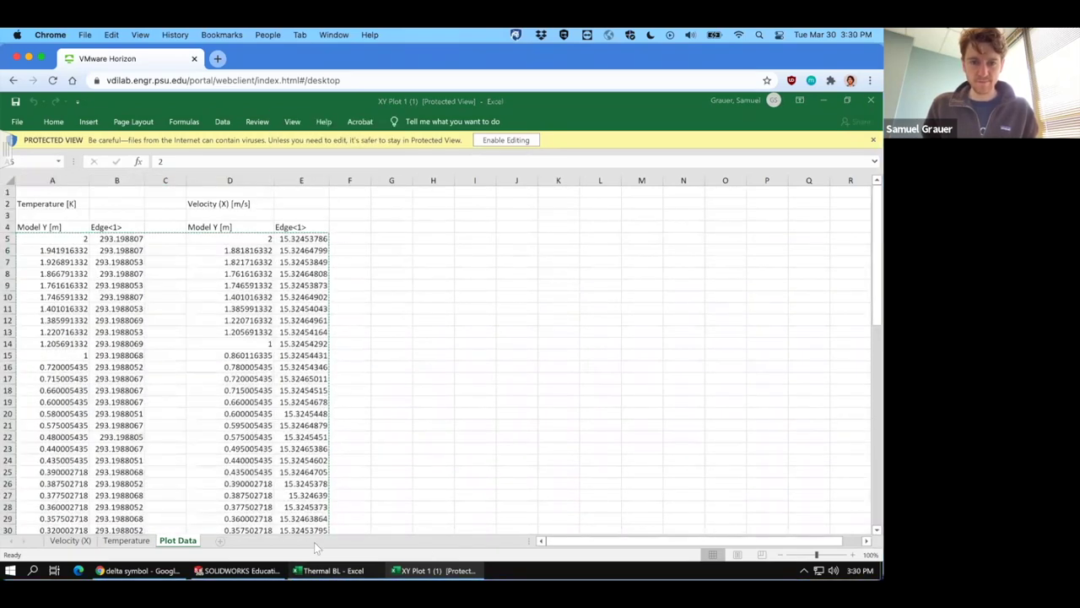
click(331, 571)
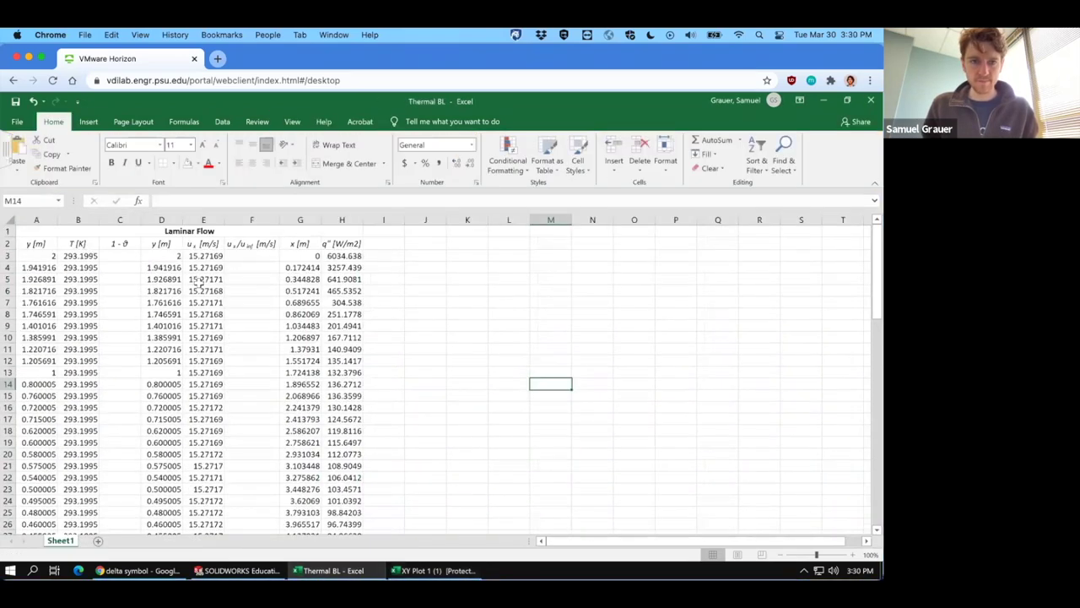
click(420, 254)
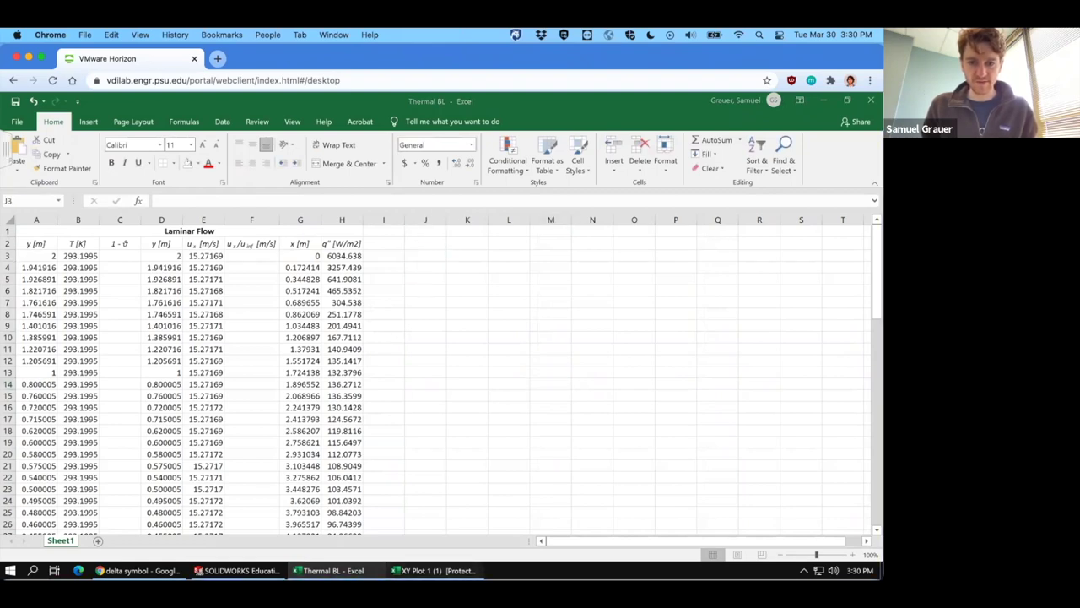
click(413, 571)
click(330, 571)
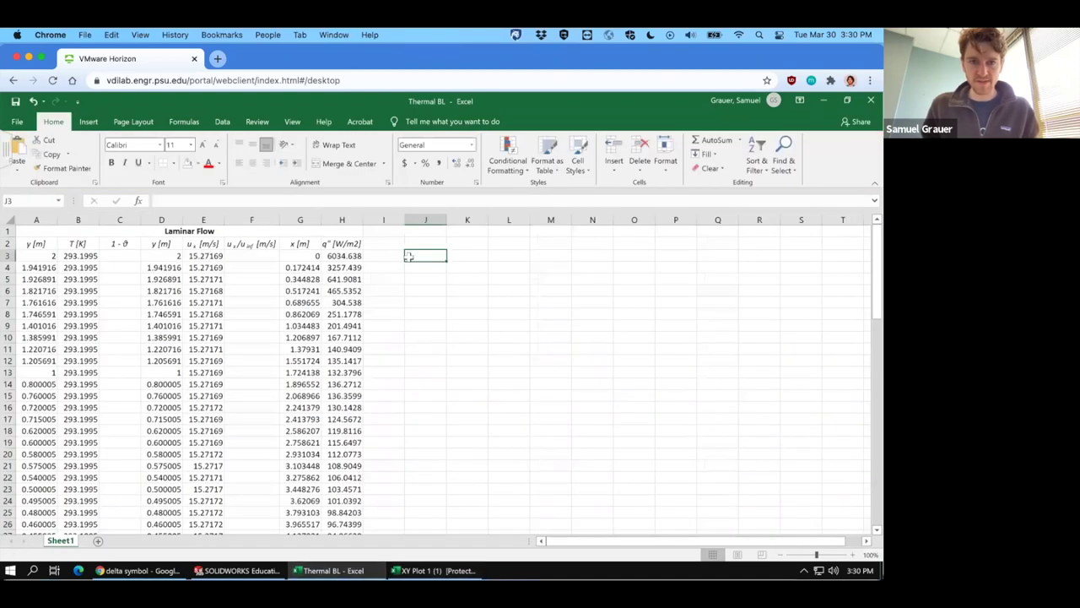
right_click(417, 251)
click(445, 307)
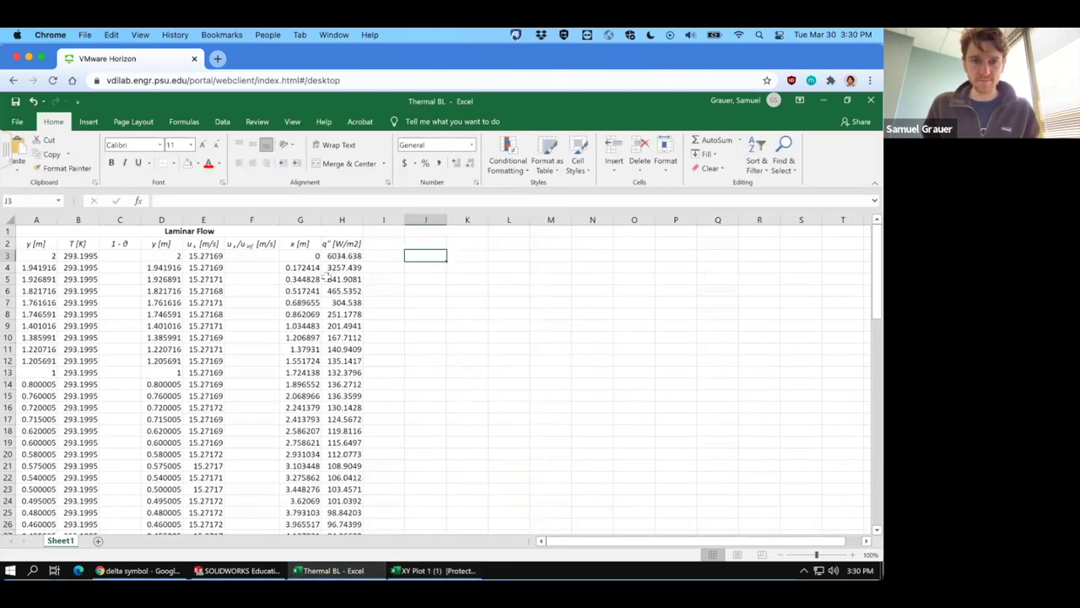
Copy the header labels from A2:H2 into J2:Q2
drag(329, 243, 38, 245)
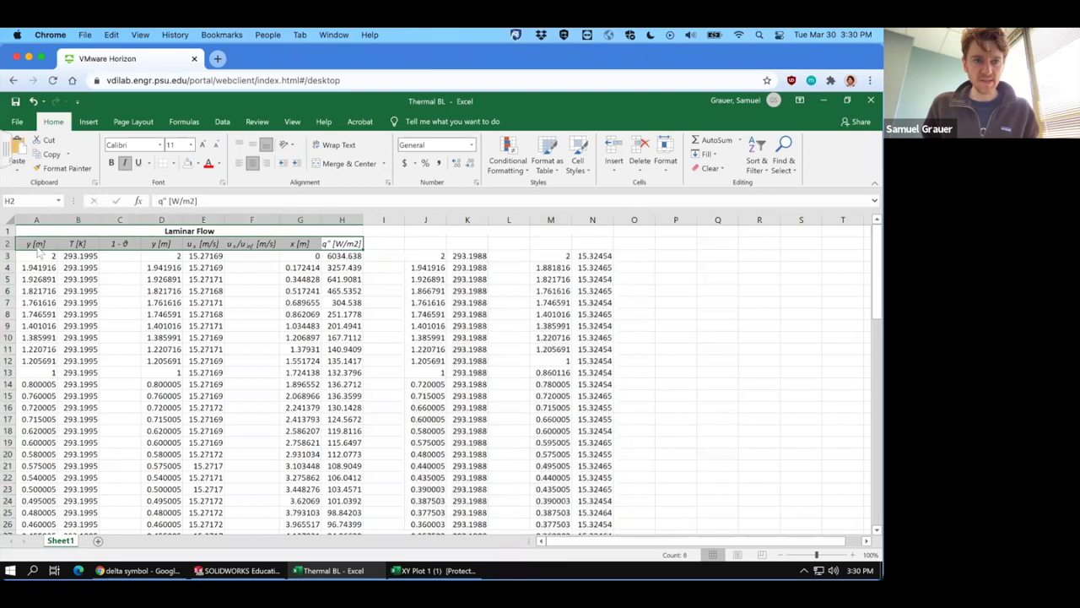
right_click(40, 247)
click(64, 270)
click(410, 244)
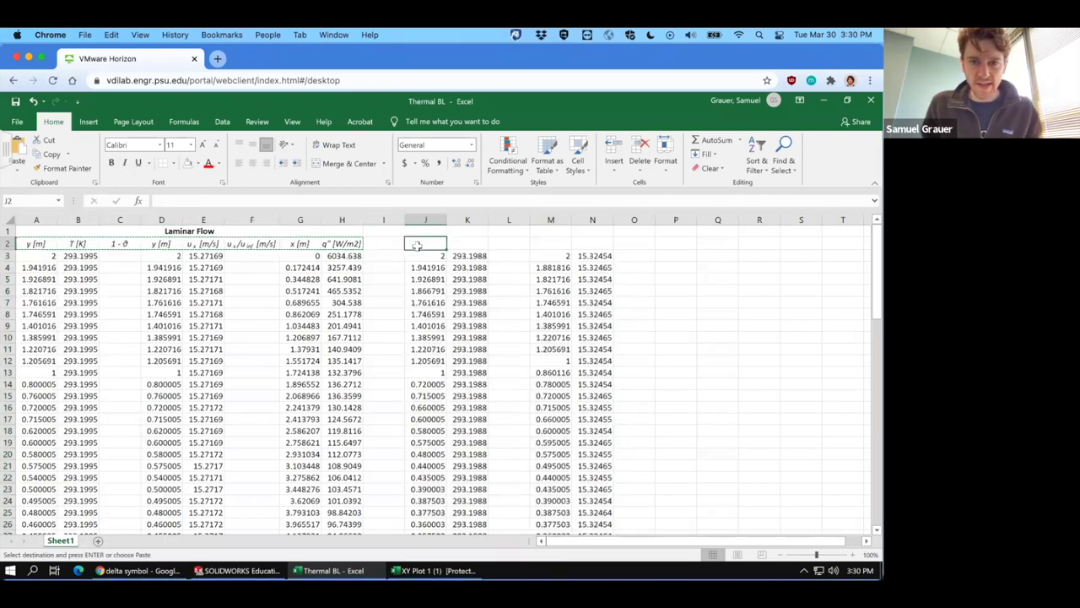
right_click(412, 245)
click(443, 302)
click(717, 279)
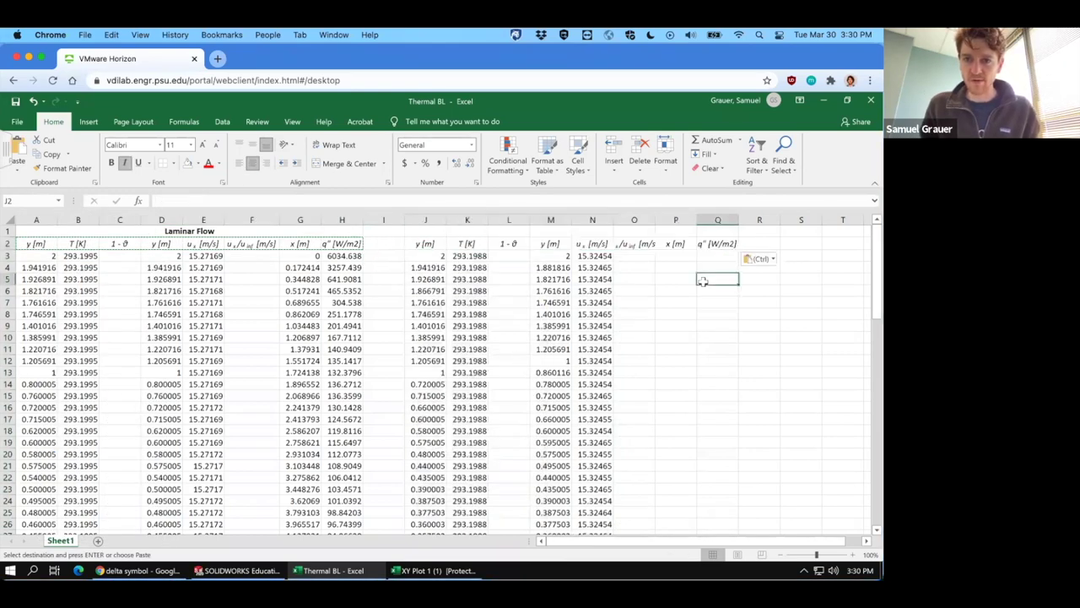
Merge J1:Q1 into a centred 'Turbulent Flow' title and close the XY Plot 1 workbook
drag(428, 232, 718, 232)
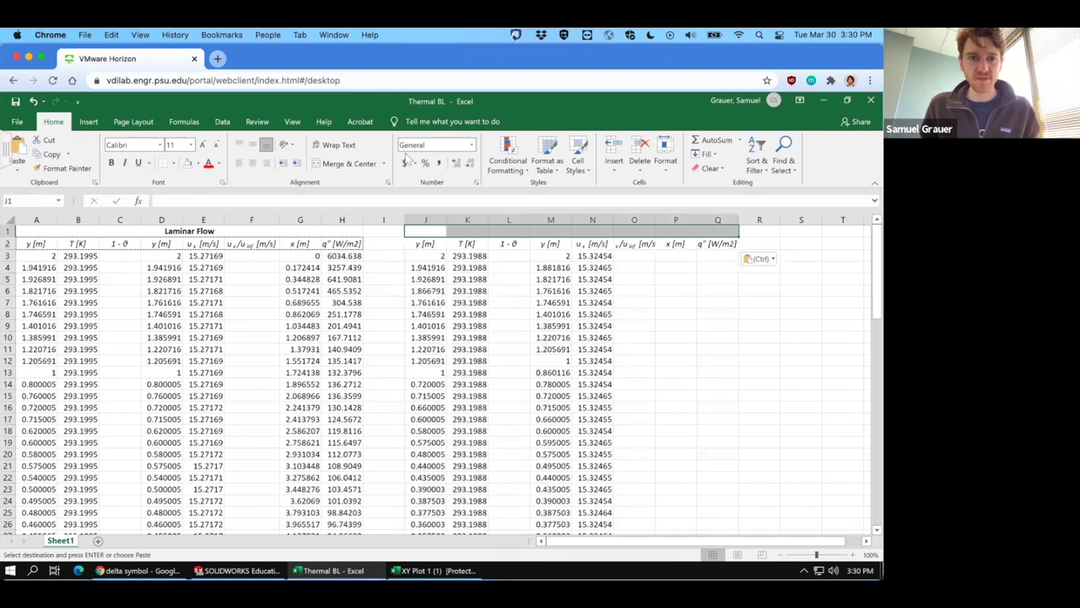
click(348, 164)
text(T)
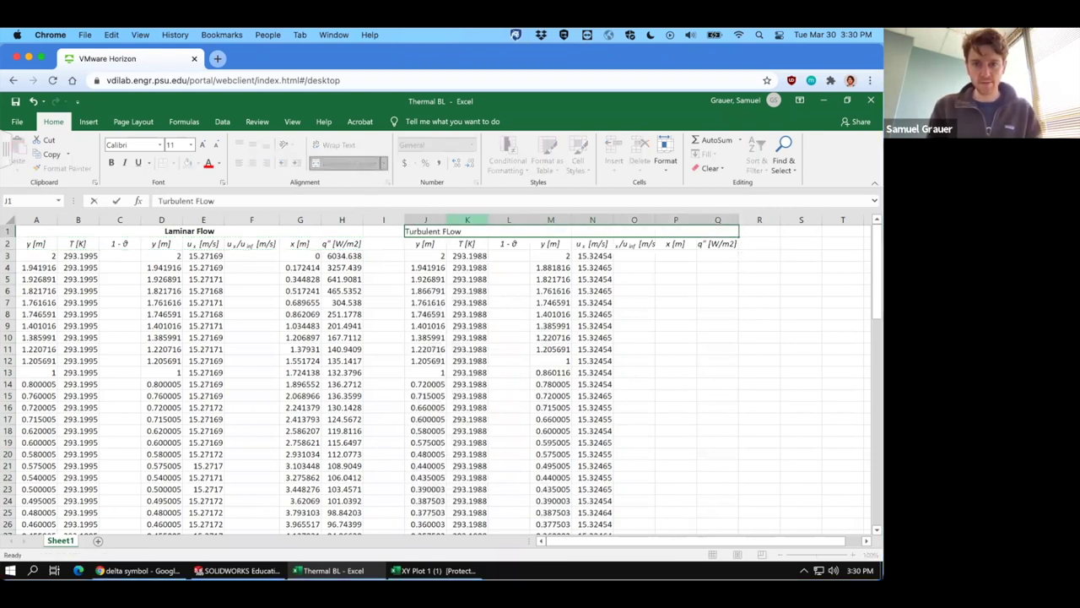
text(urbulent FLow)
key(Return)
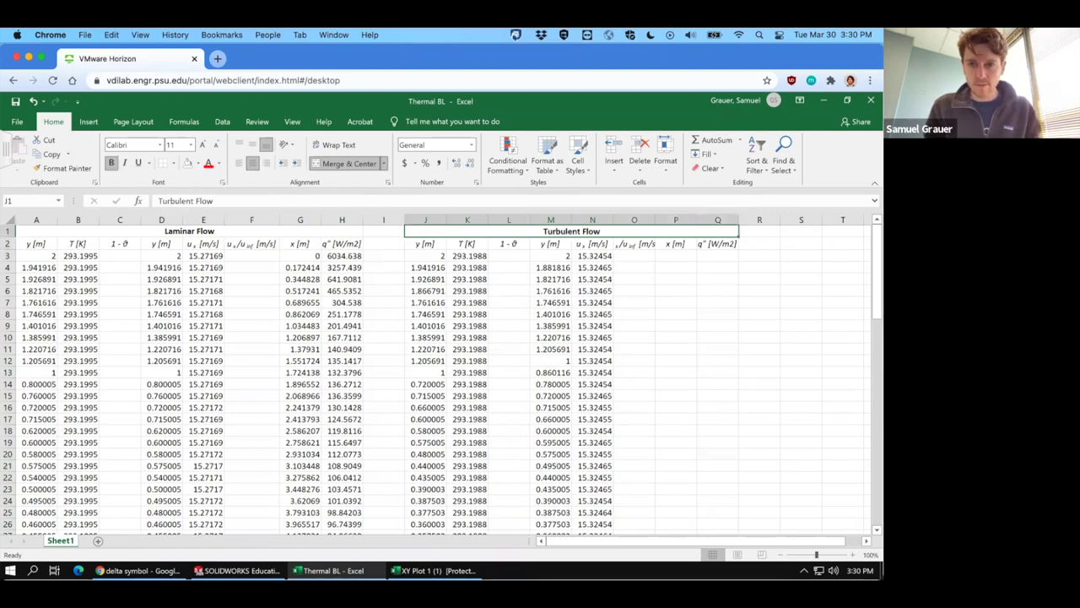
click(425, 243)
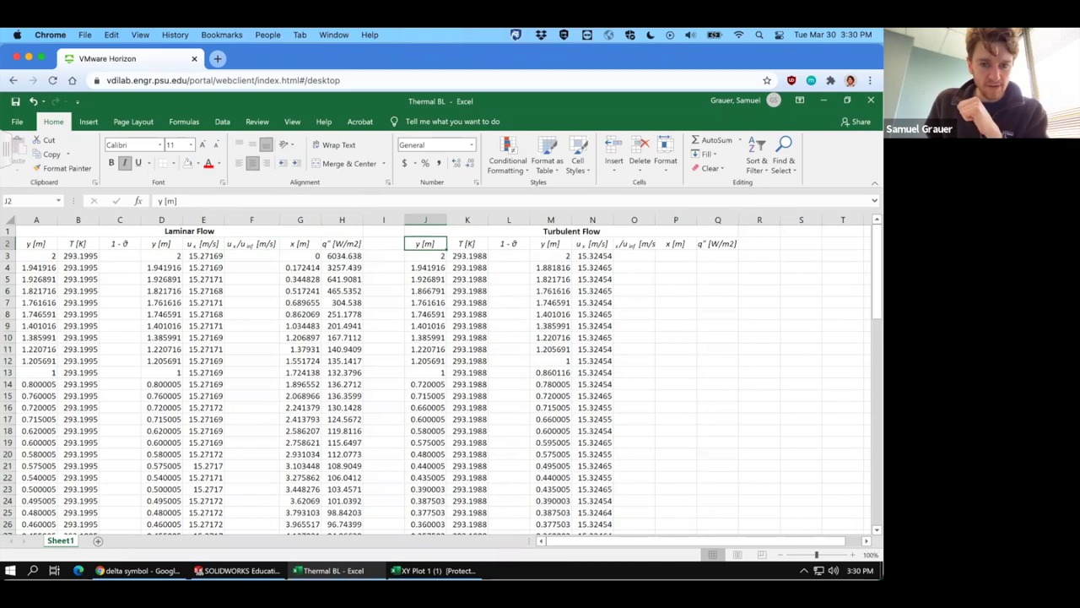
click(435, 571)
Close the exported XY Plot 1 workbook and finish the XY Plot settings in SOLIDWORKS
click(869, 100)
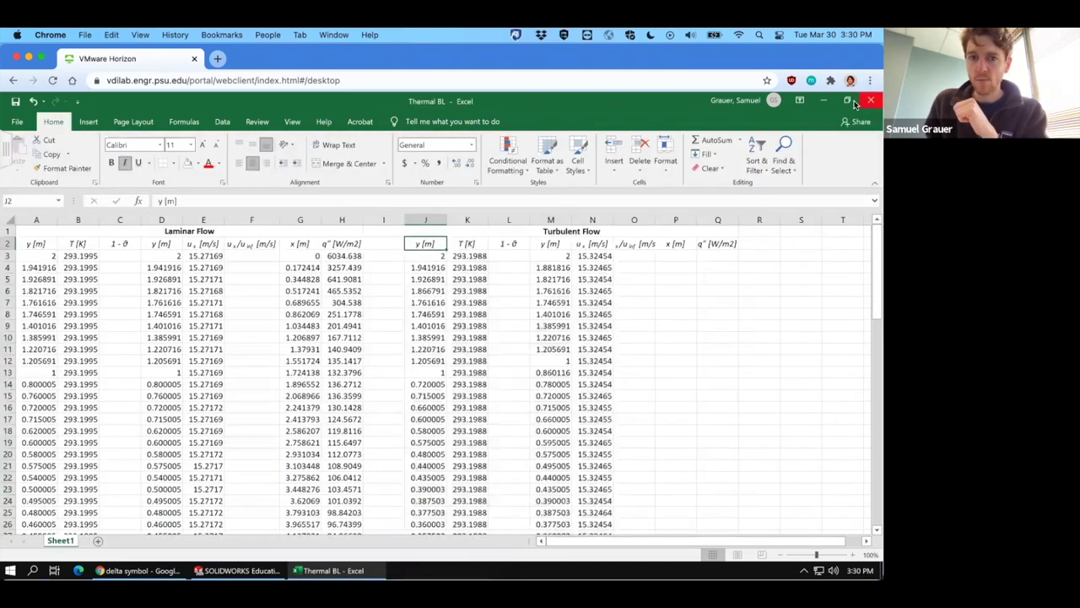
click(254, 571)
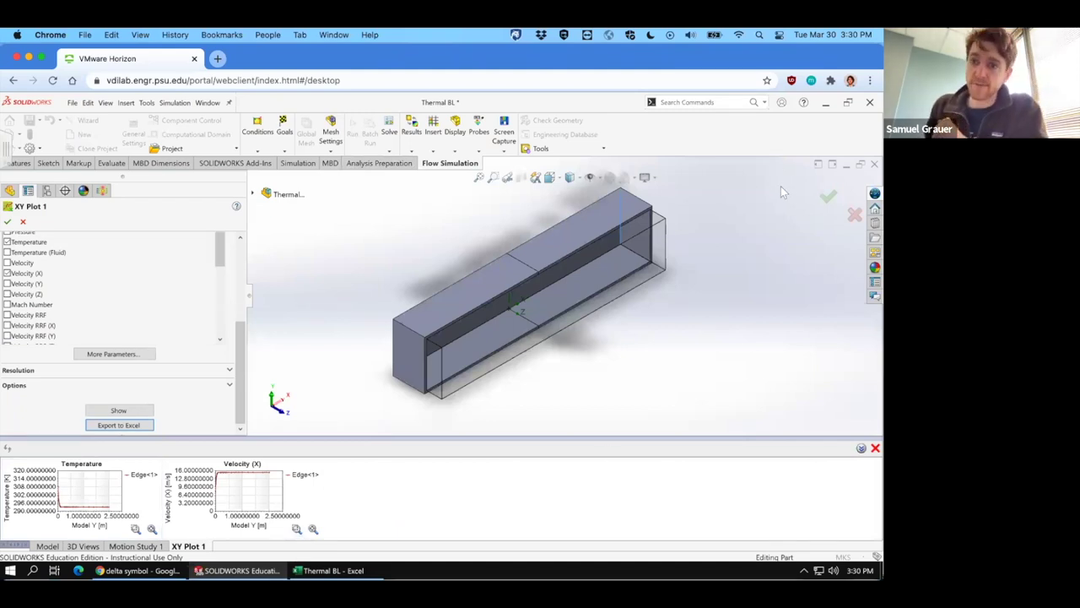
click(826, 199)
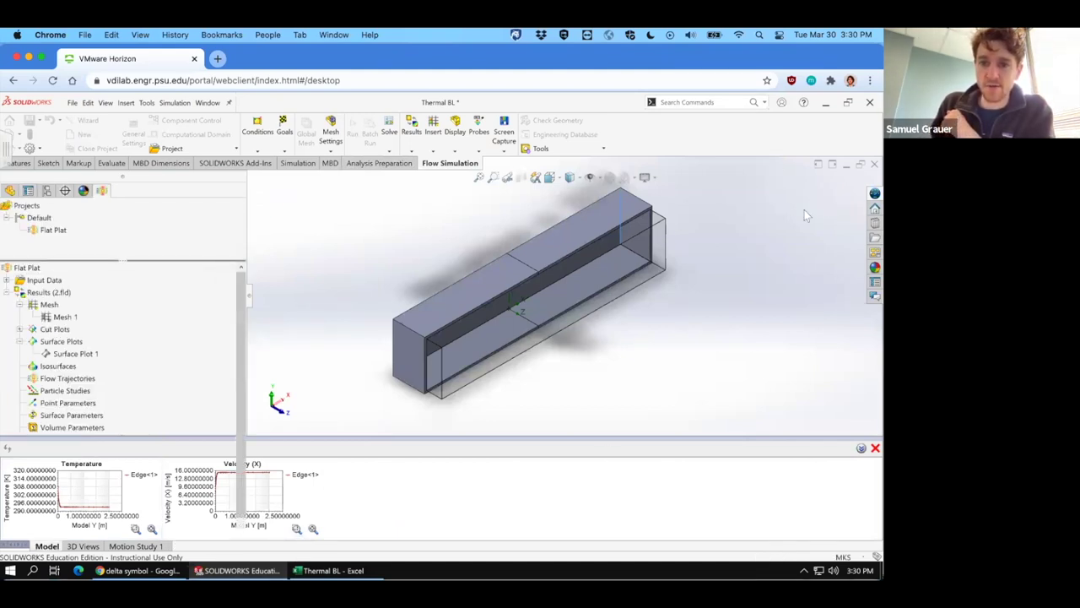
Turn off the section view and orbit the full box model
click(522, 178)
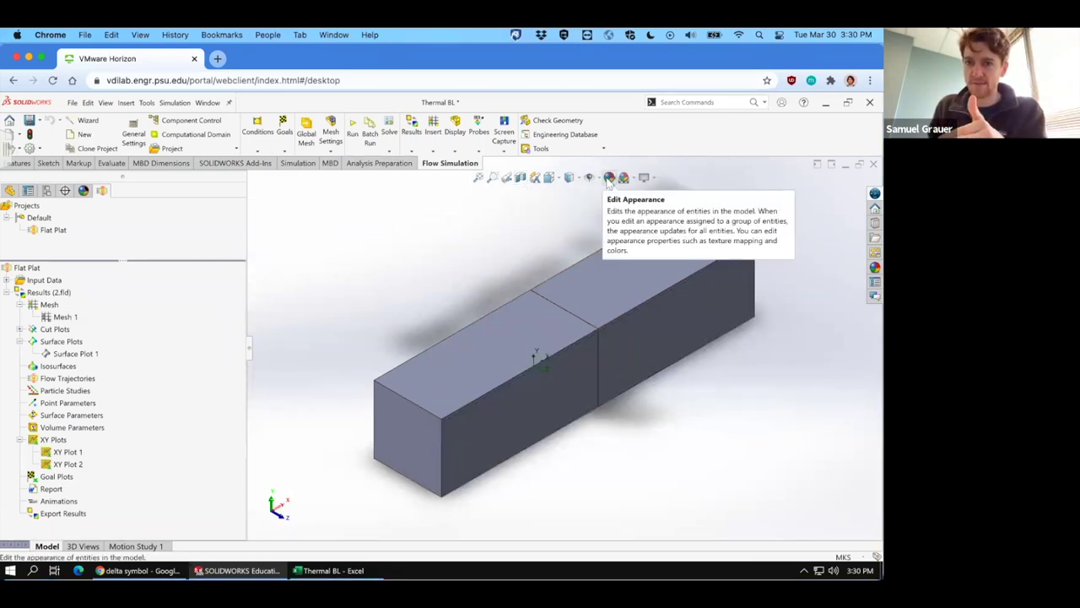
click(658, 321)
drag(658, 321, 508, 311)
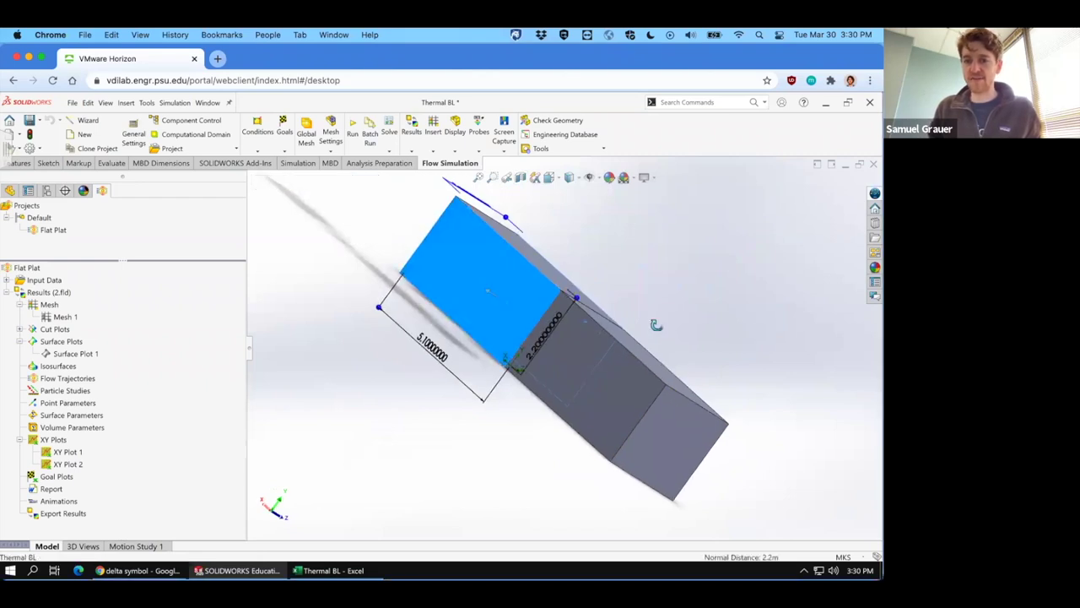
drag(653, 323, 270, 197)
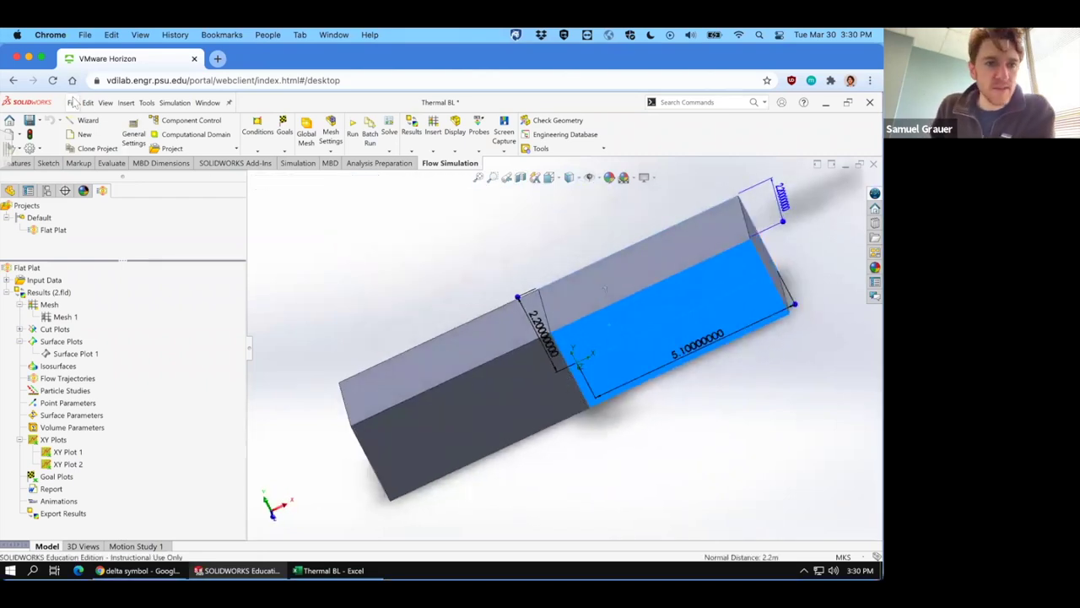
Insert a mid-surface through the box
click(126, 102)
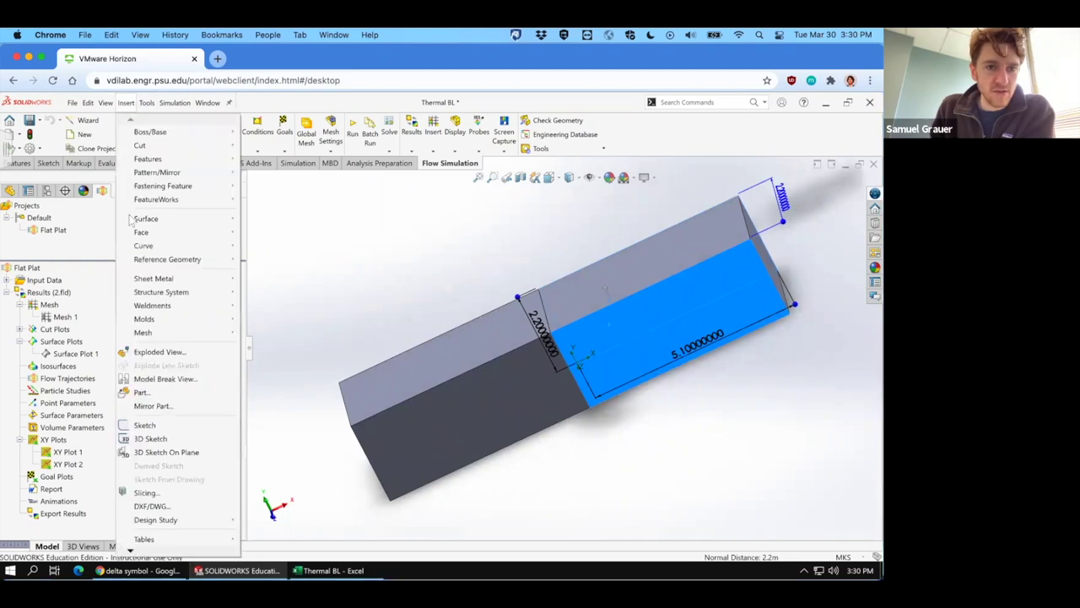
mouse_move(177, 218)
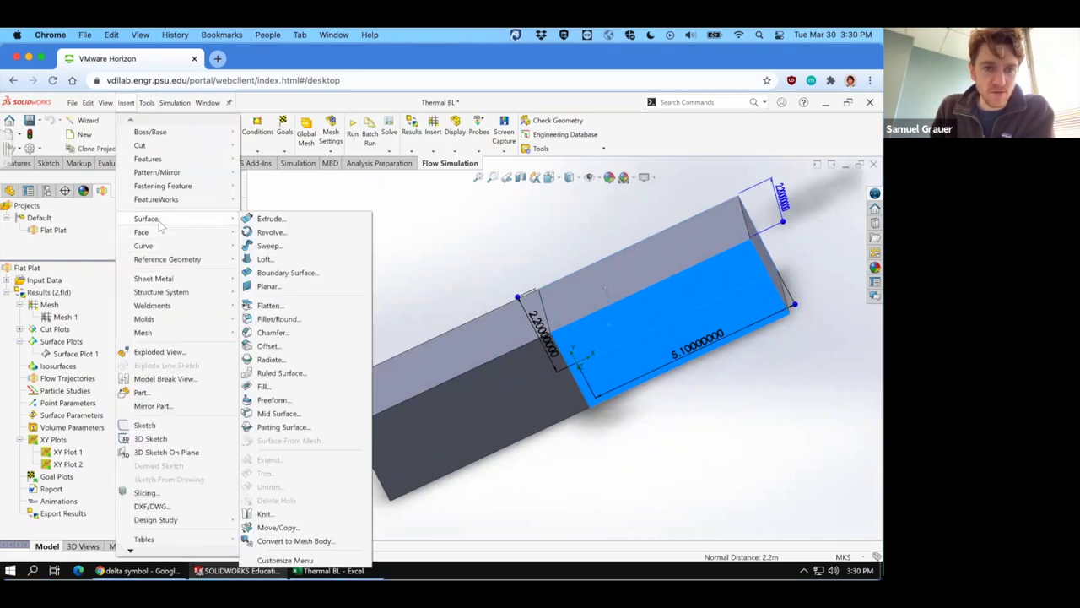
click(268, 414)
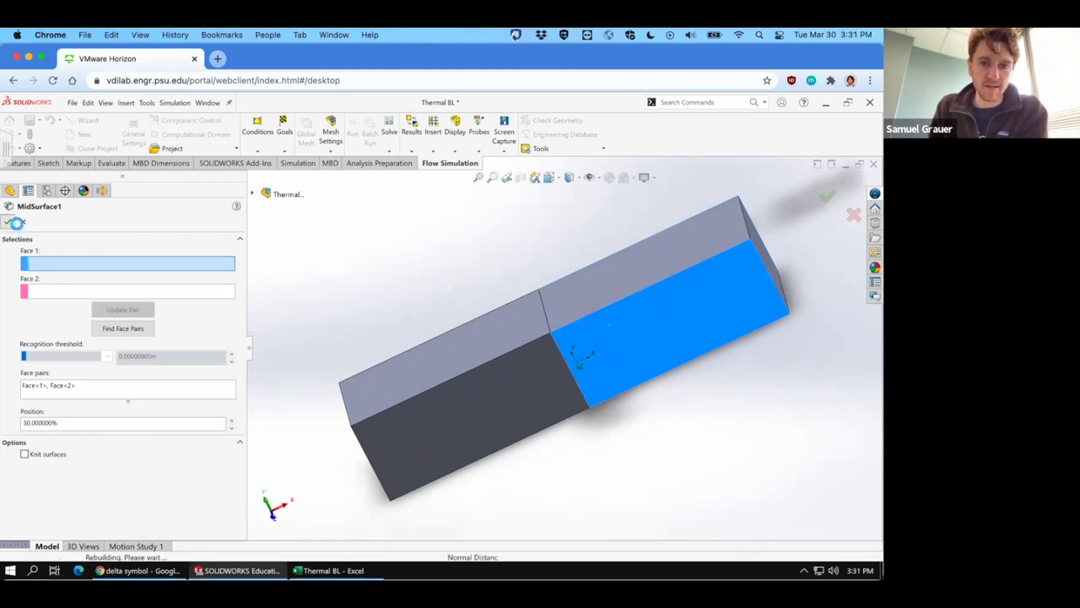
click(7, 221)
Set a trimetric view, section the model on the Front Plane, and select the inner mid-surface face
key(space)
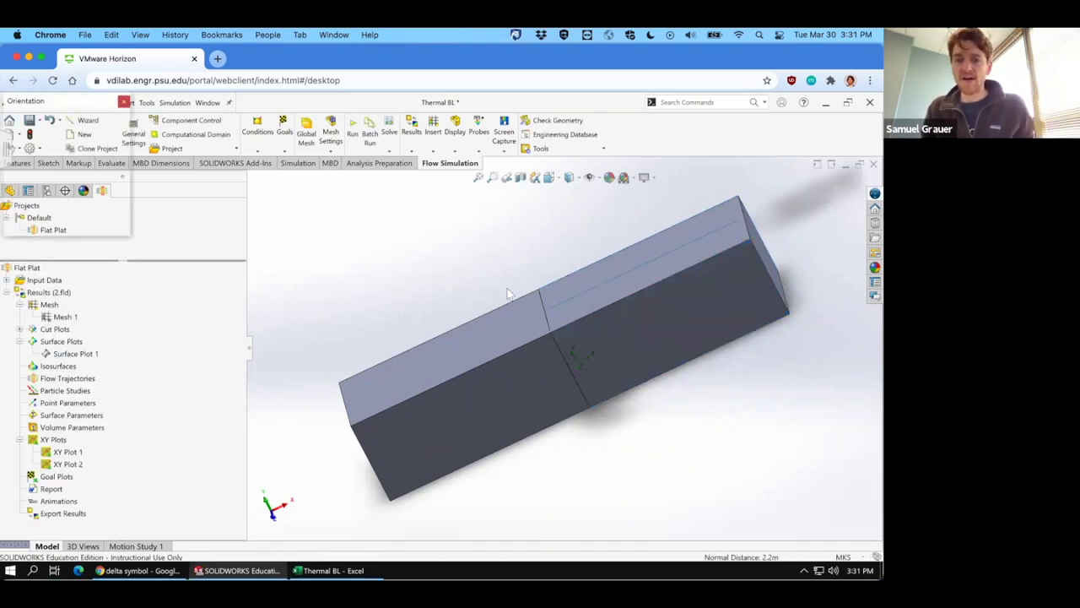
click(405, 390)
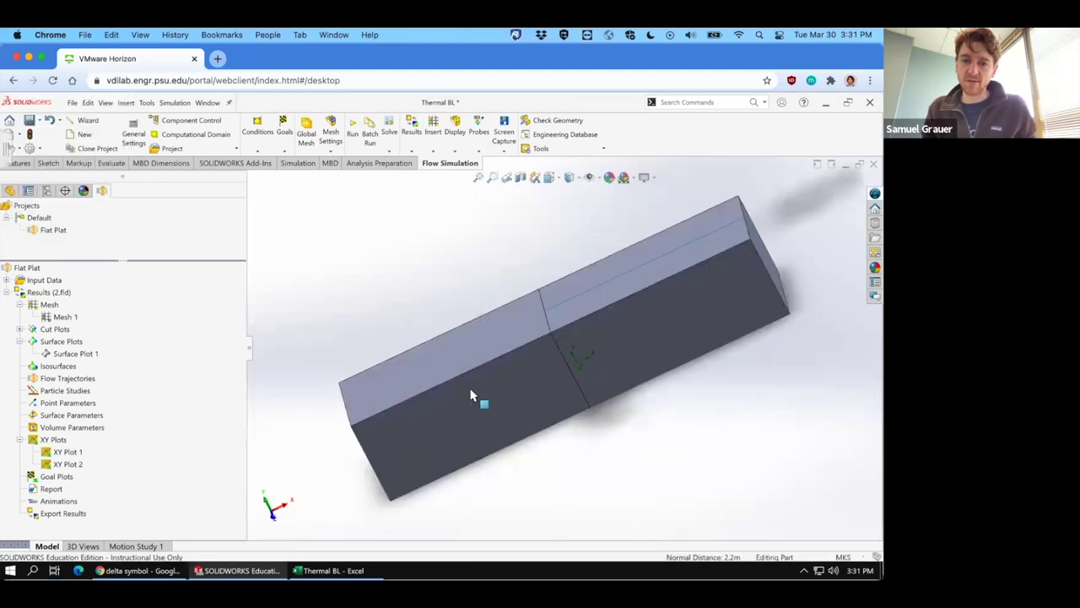
click(521, 177)
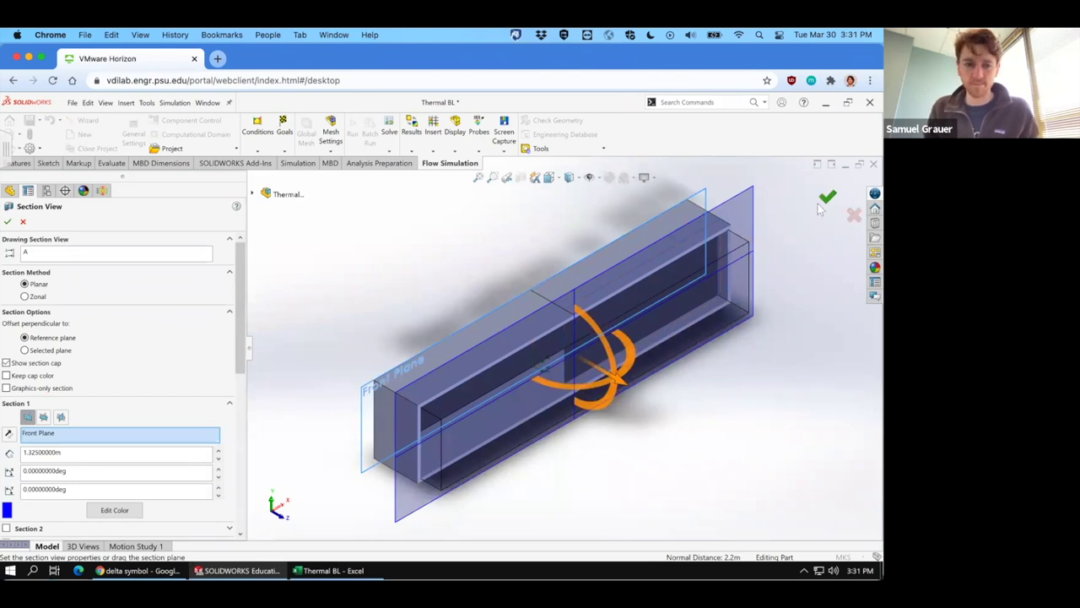
click(827, 199)
click(607, 330)
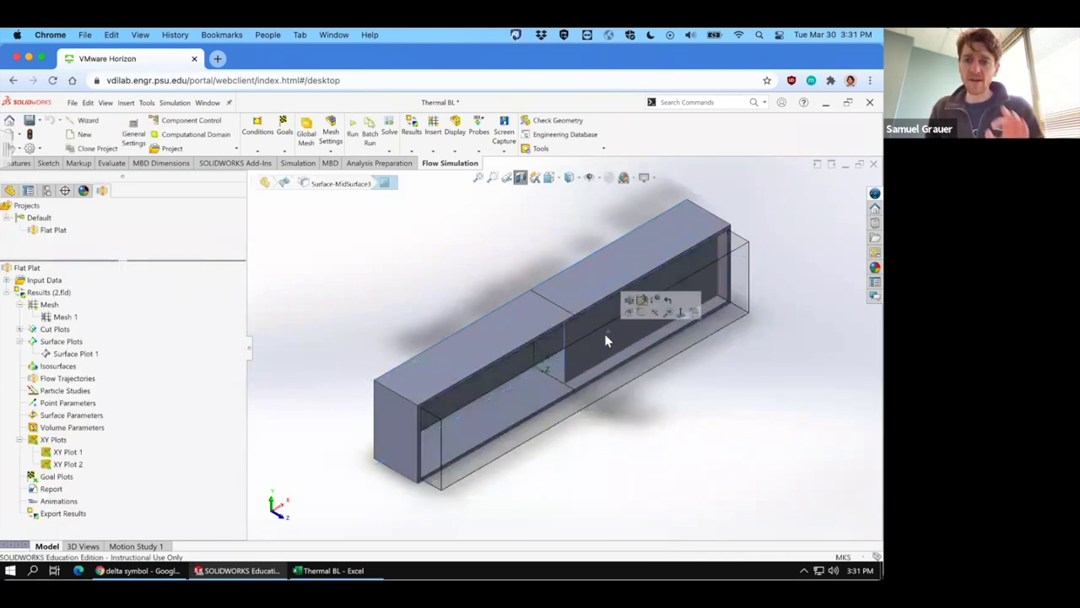
click(599, 341)
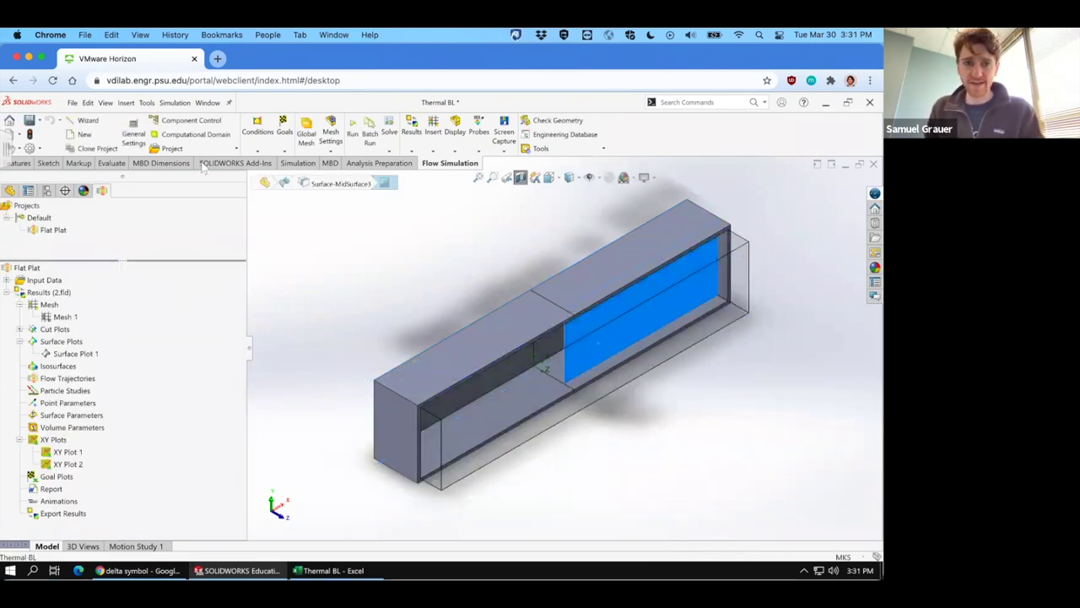
Start an intersection Split Line and try splitting the bottom and back wall faces
click(126, 102)
mouse_move(167, 245)
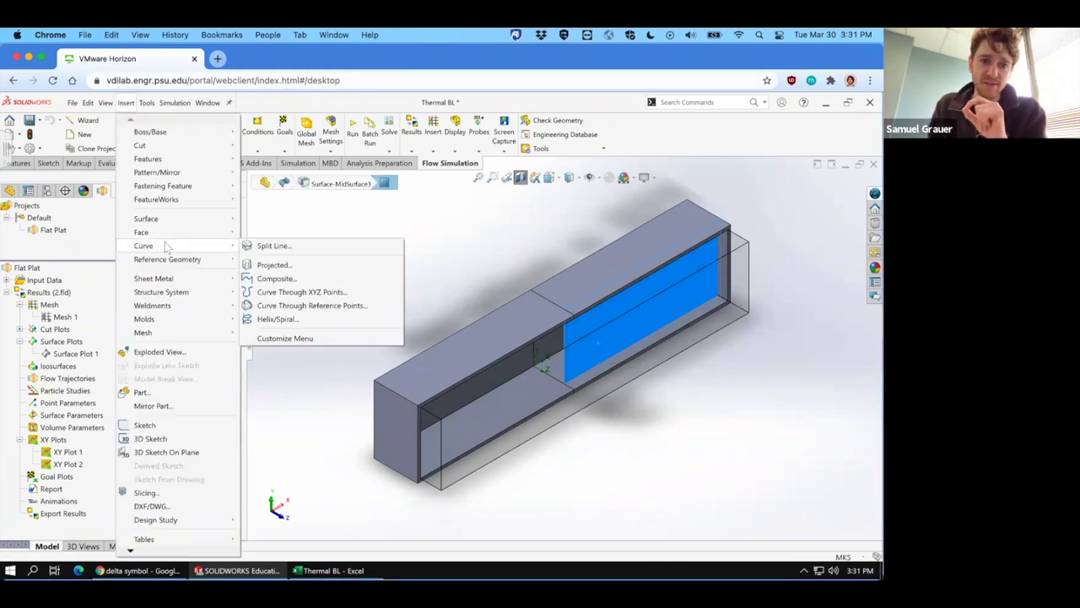
click(273, 246)
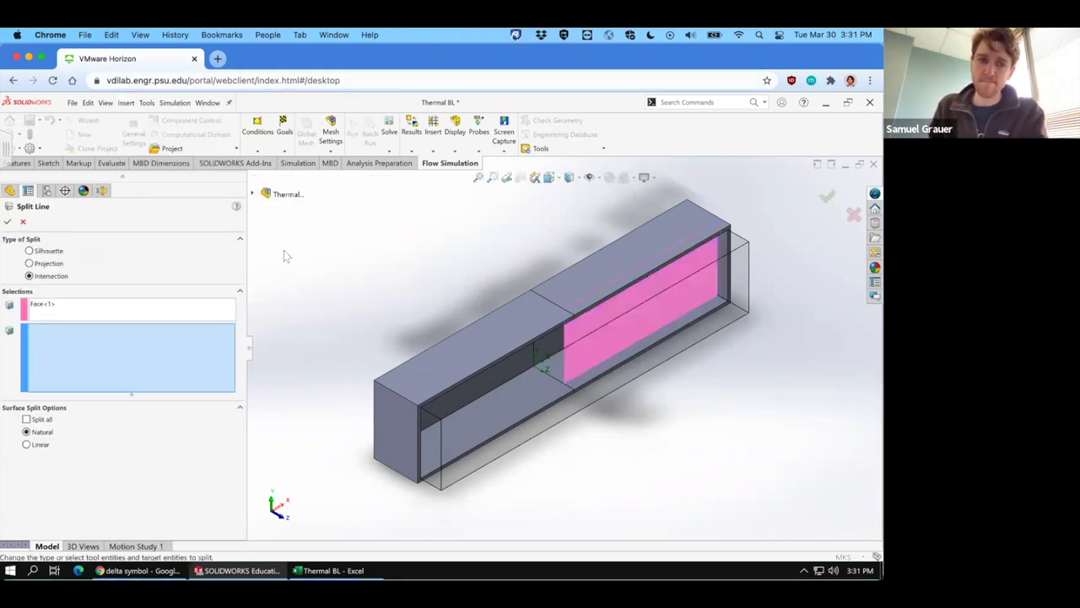
click(7, 222)
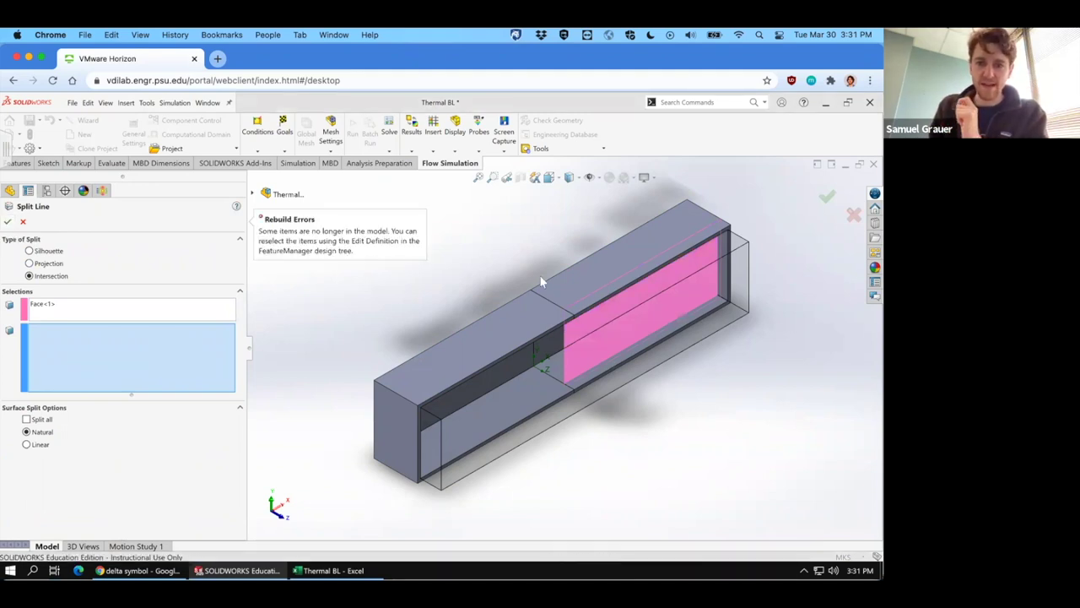
click(584, 378)
click(585, 378)
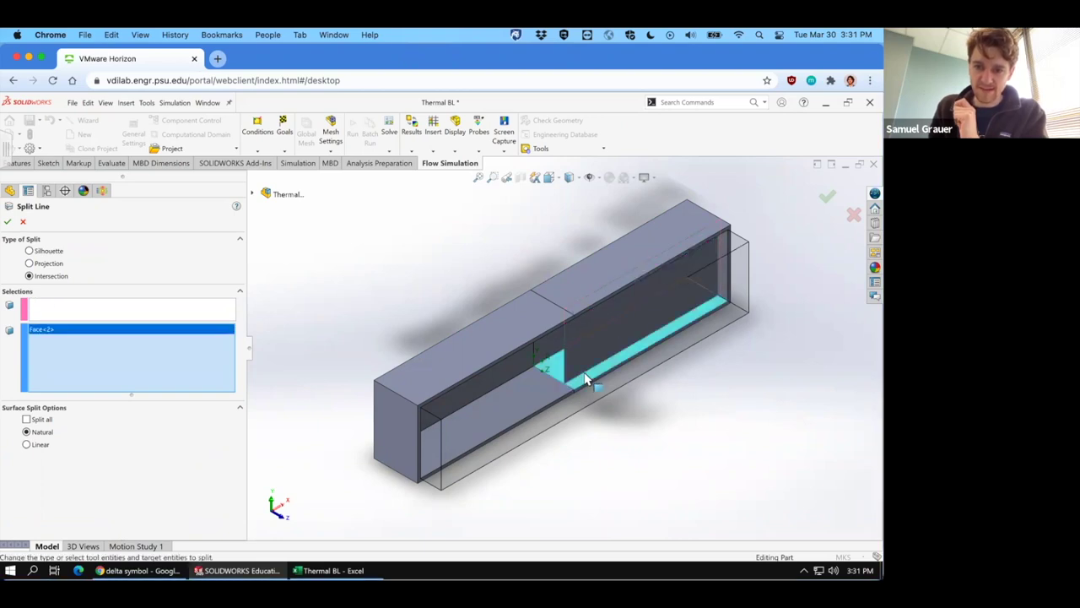
click(584, 376)
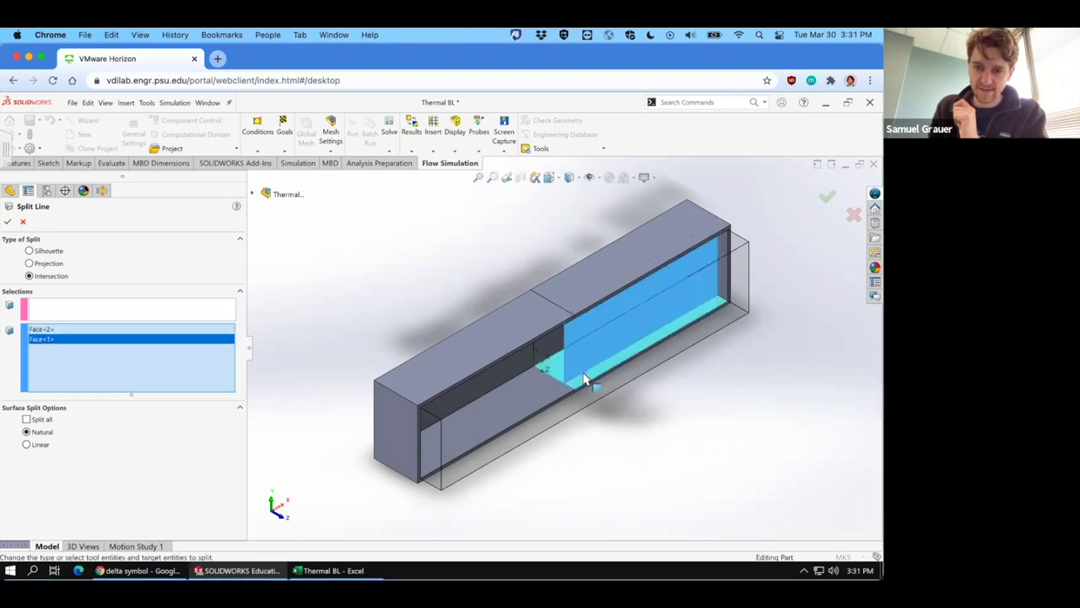
click(8, 222)
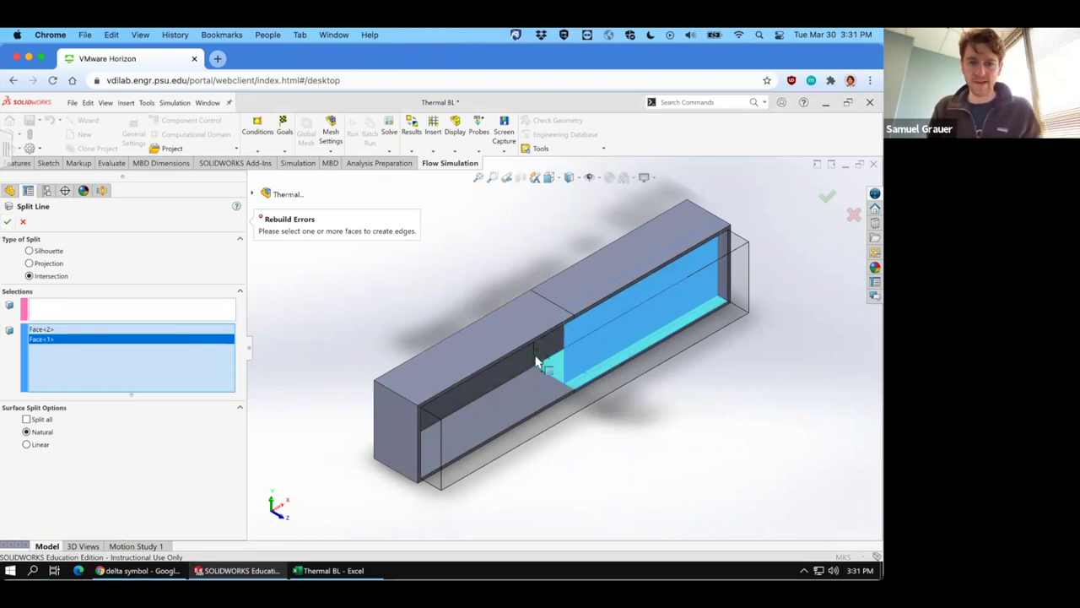
Clear the face list, use the mid-surface as the tool, split the bottom face, and confirm
ctrl+click(61, 330)
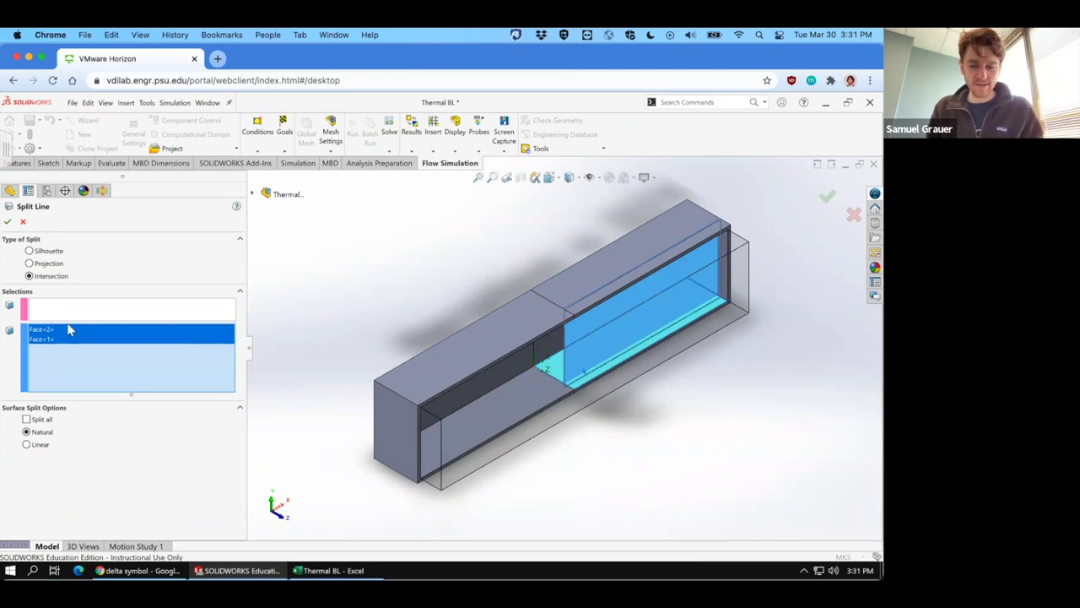
key(Delete)
click(581, 336)
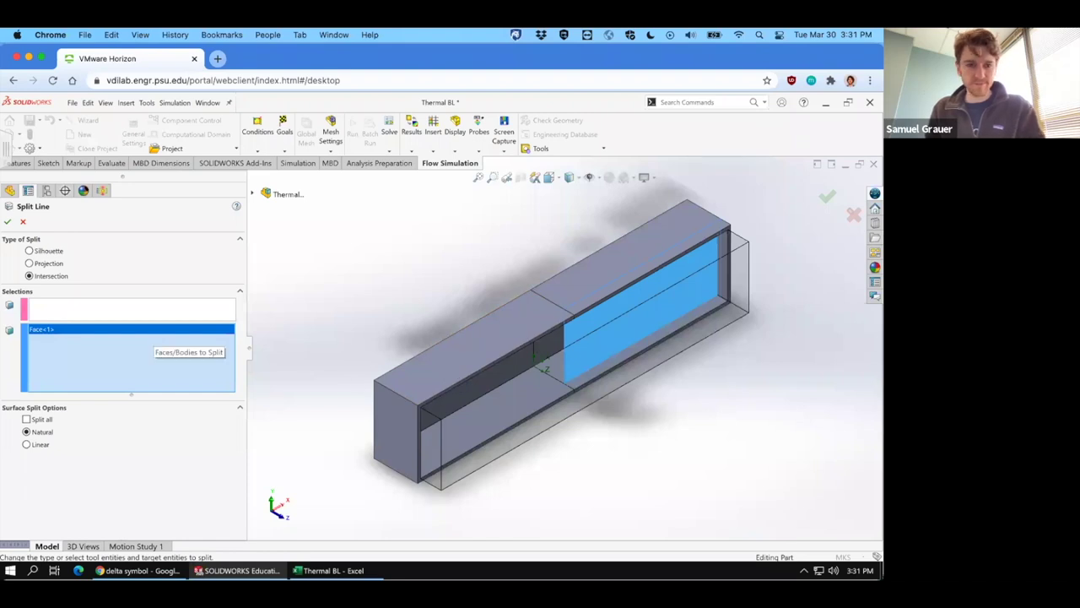
key(Delete)
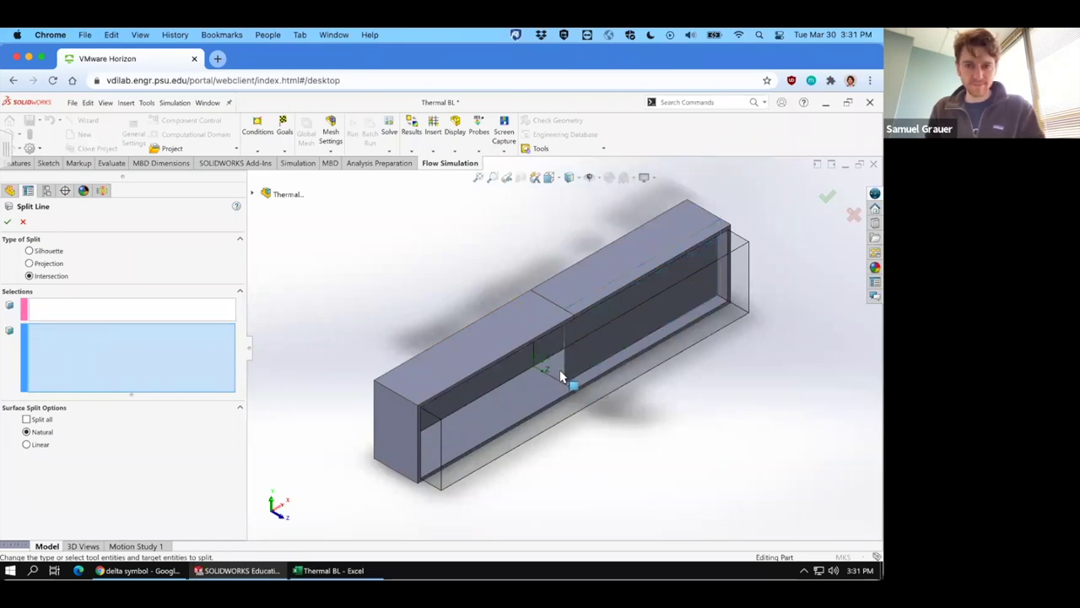
click(127, 310)
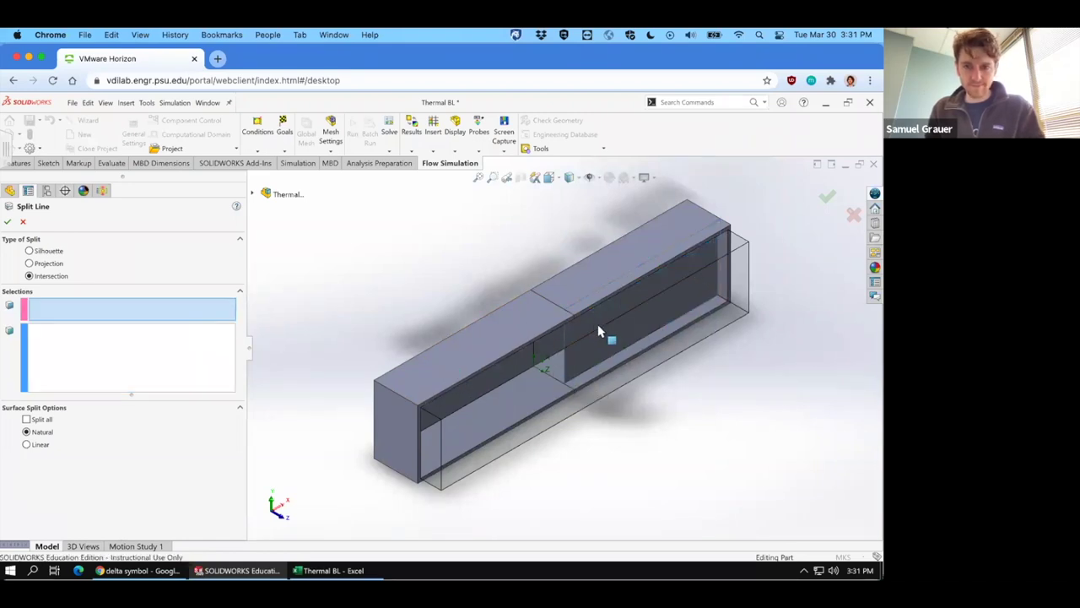
click(564, 365)
click(207, 352)
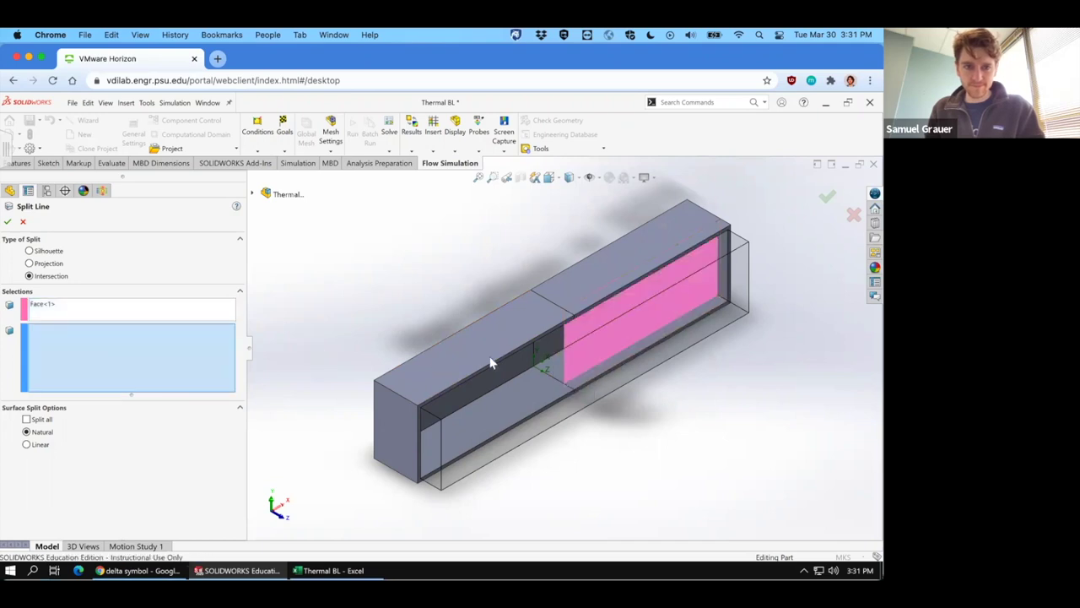
click(554, 368)
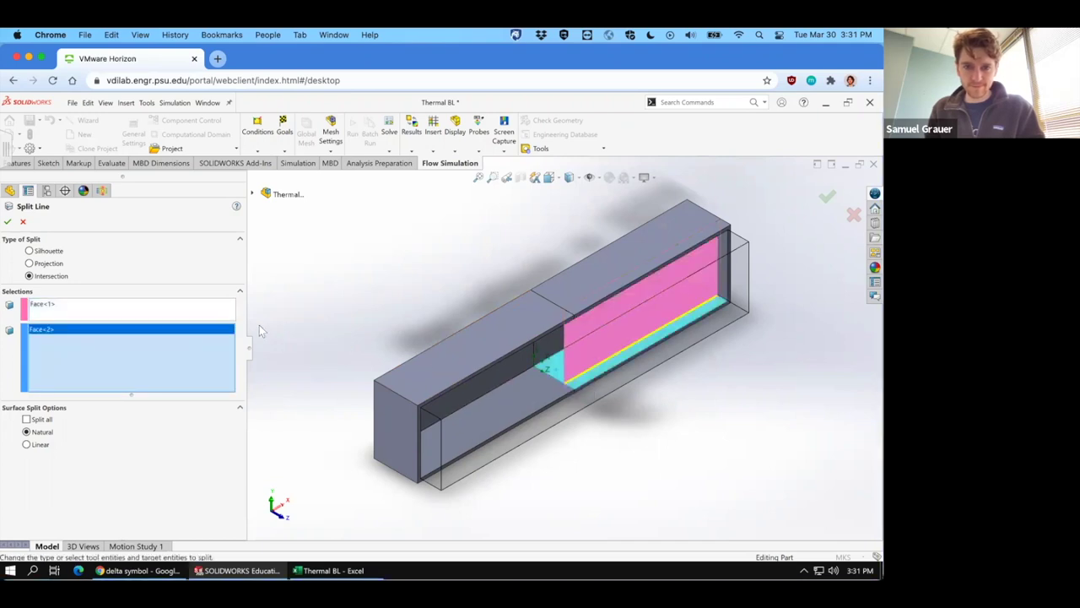
click(8, 221)
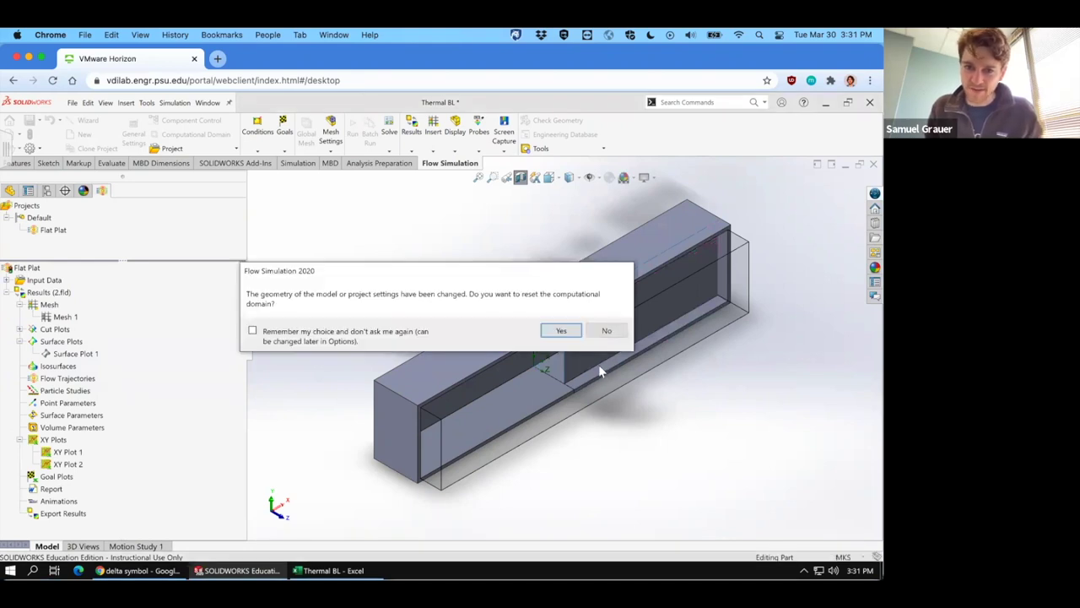
Reset the computational domain, dismiss the Real Wall 3 rebuild error, and edit XY Plot 2
click(562, 331)
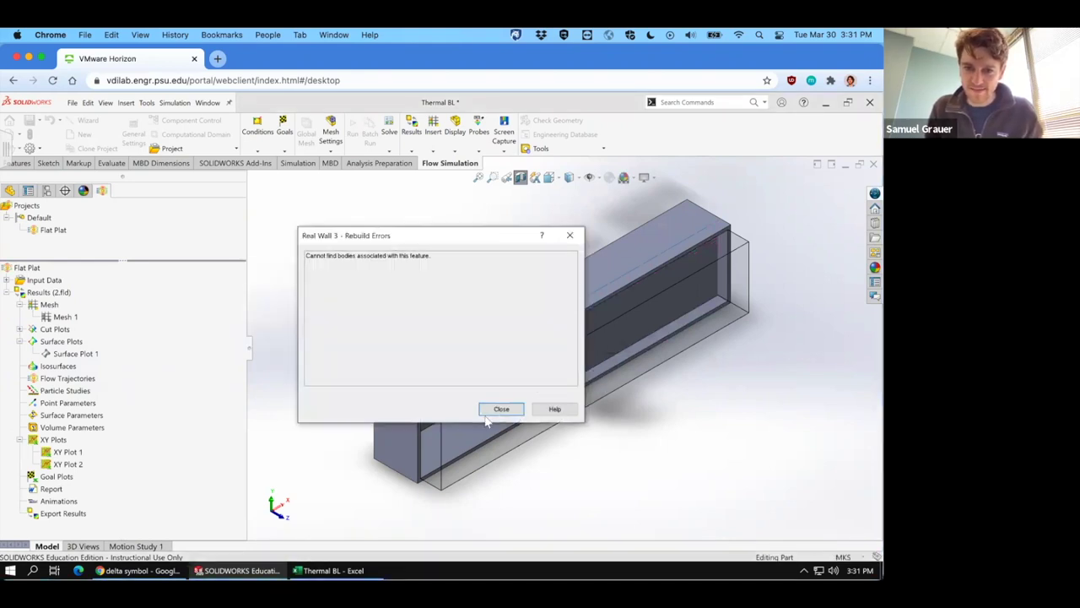
click(501, 411)
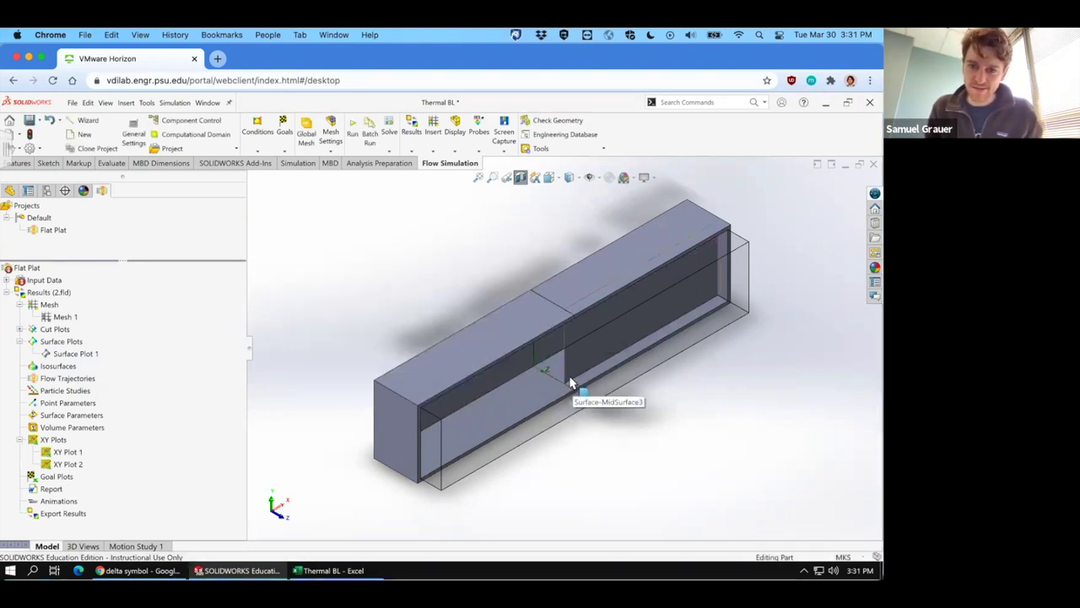
click(574, 383)
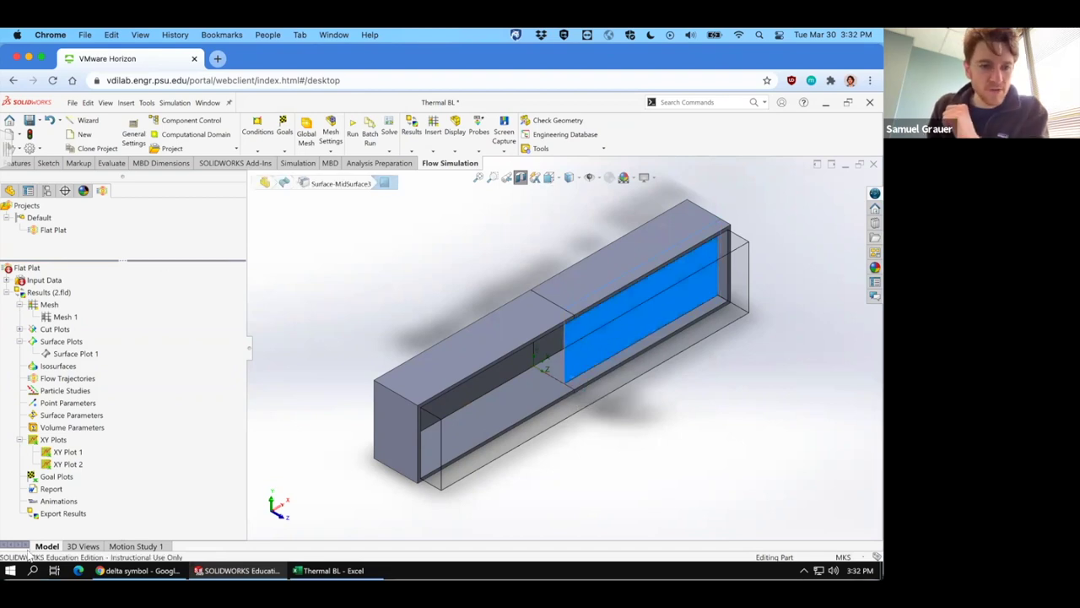
double_click(59, 464)
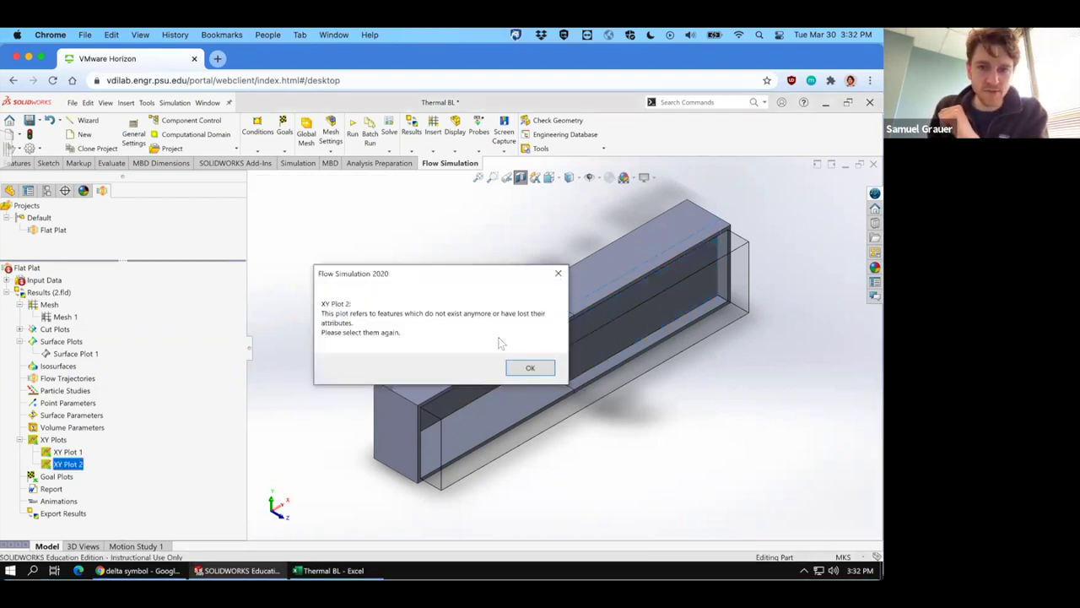
Dismiss the warning, set the plate edge as Edge<1>, show the heat flux curve, and export it to Excel
click(532, 368)
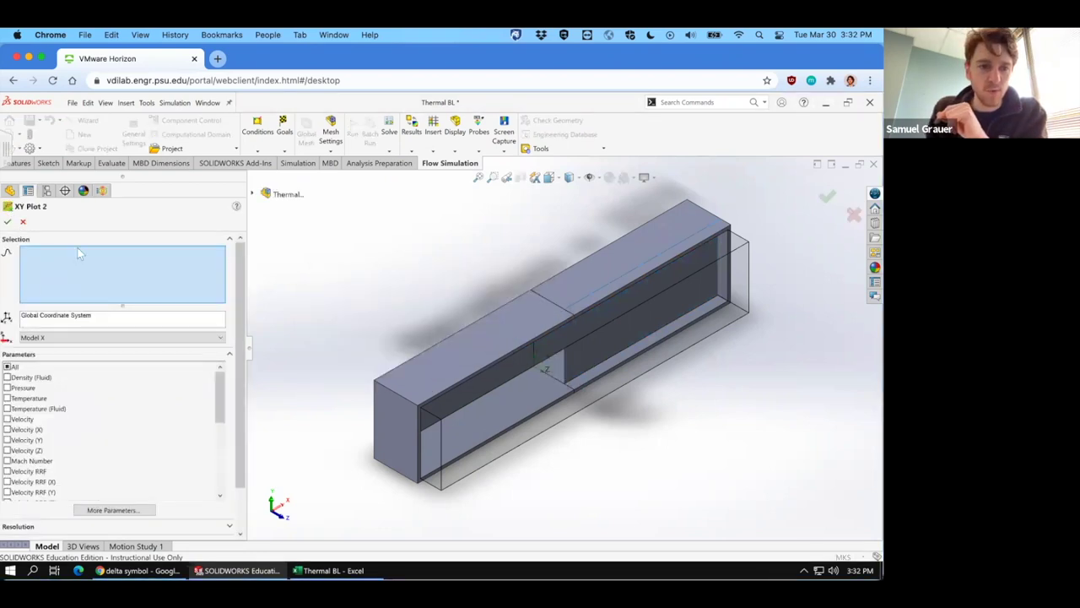
click(580, 377)
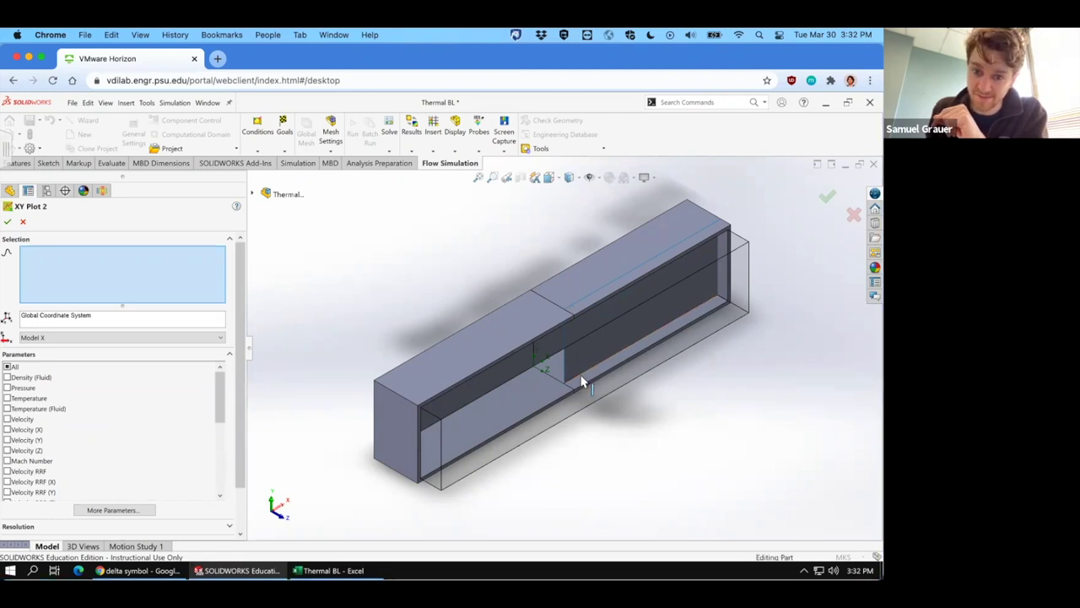
scroll(243, 279, down, 2)
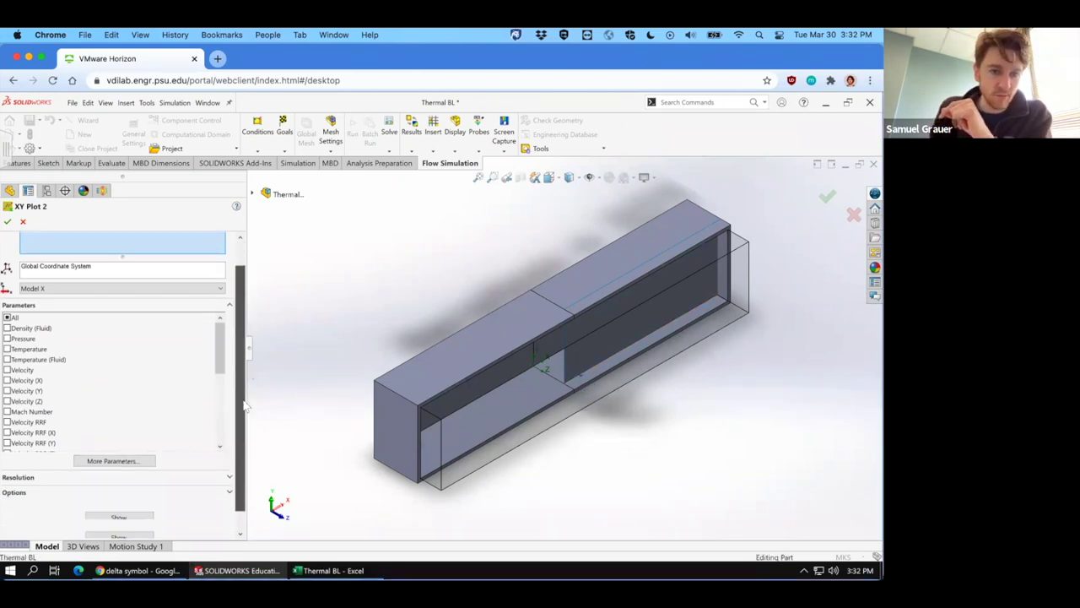
click(118, 515)
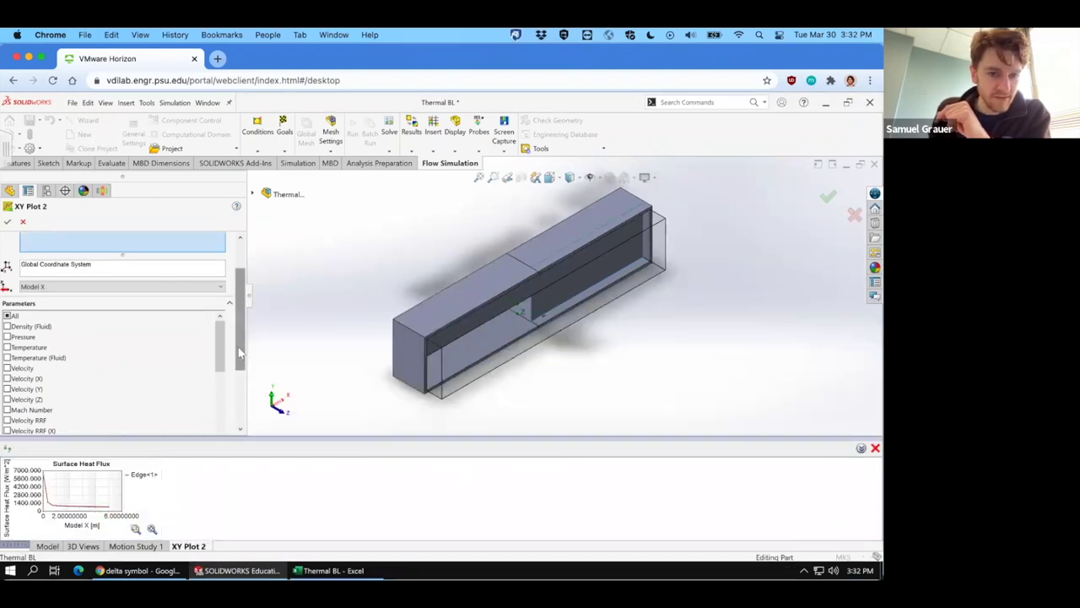
scroll(238, 347, down, 3)
click(137, 427)
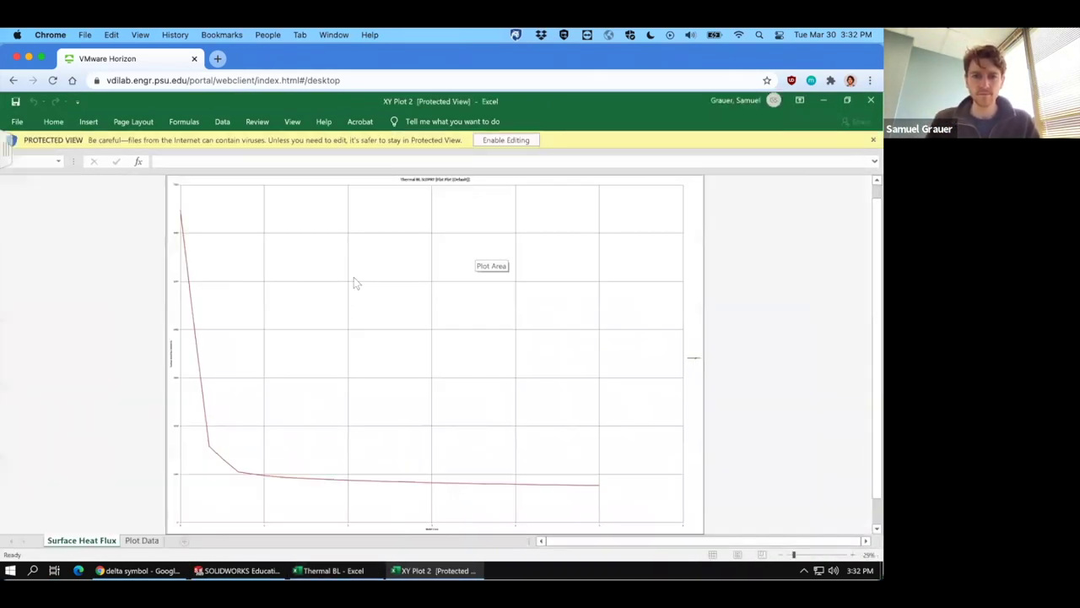
Copy the exported x and heat flux values A5:B34 from the Plot Data sheet
click(133, 540)
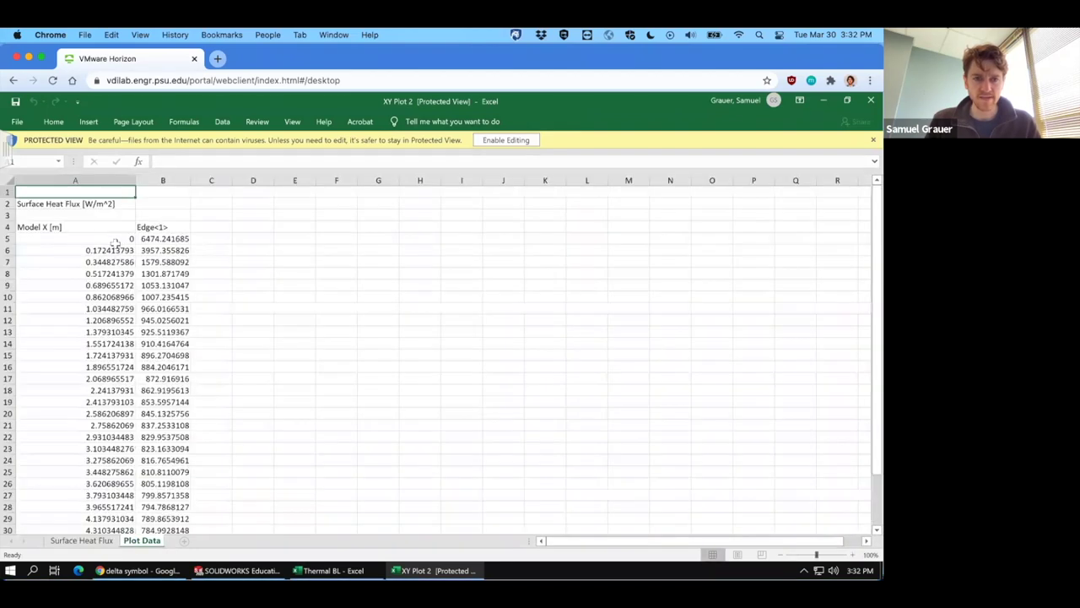
click(109, 241)
scroll(228, 449, down, 2)
scroll(222, 449, down, 1)
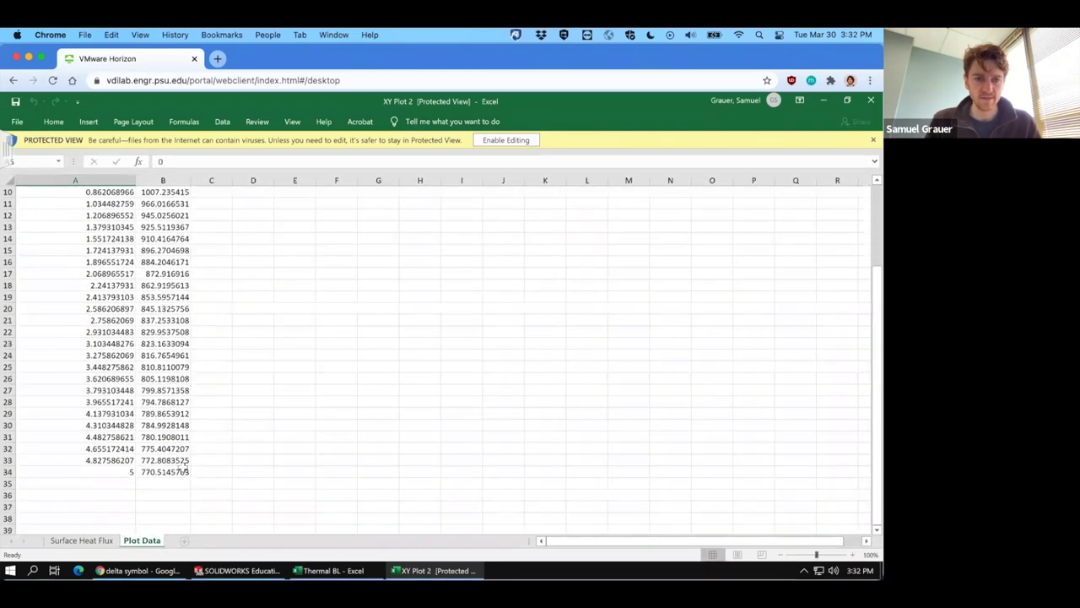
drag(179, 469, 85, 193)
right_click(162, 387)
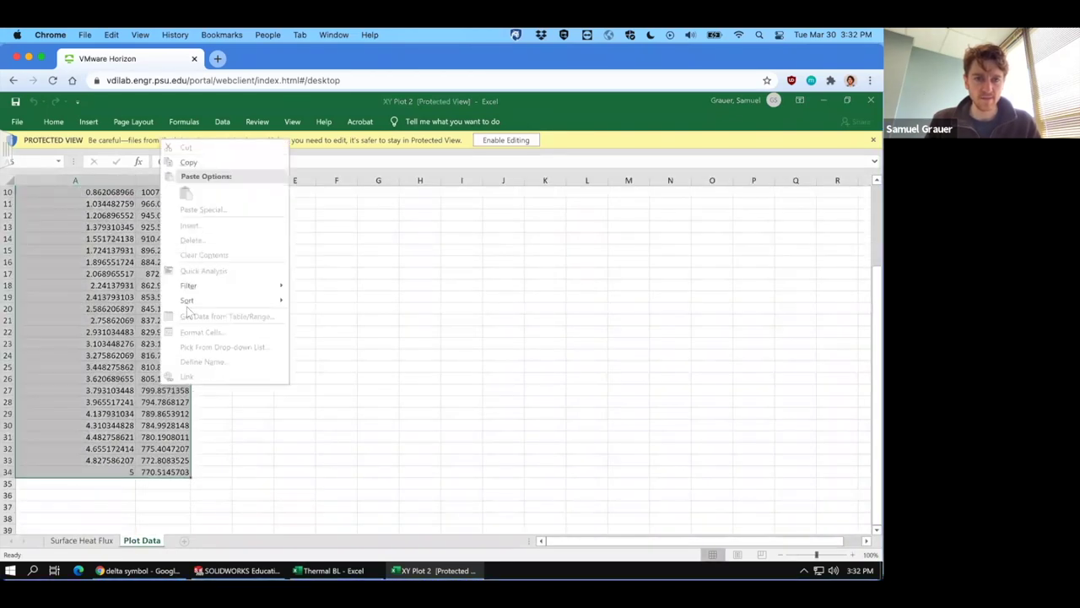
click(189, 162)
Paste the values into P3 of Thermal BL and close the XY Plot 2 workbook
scroll(279, 467, up, 3)
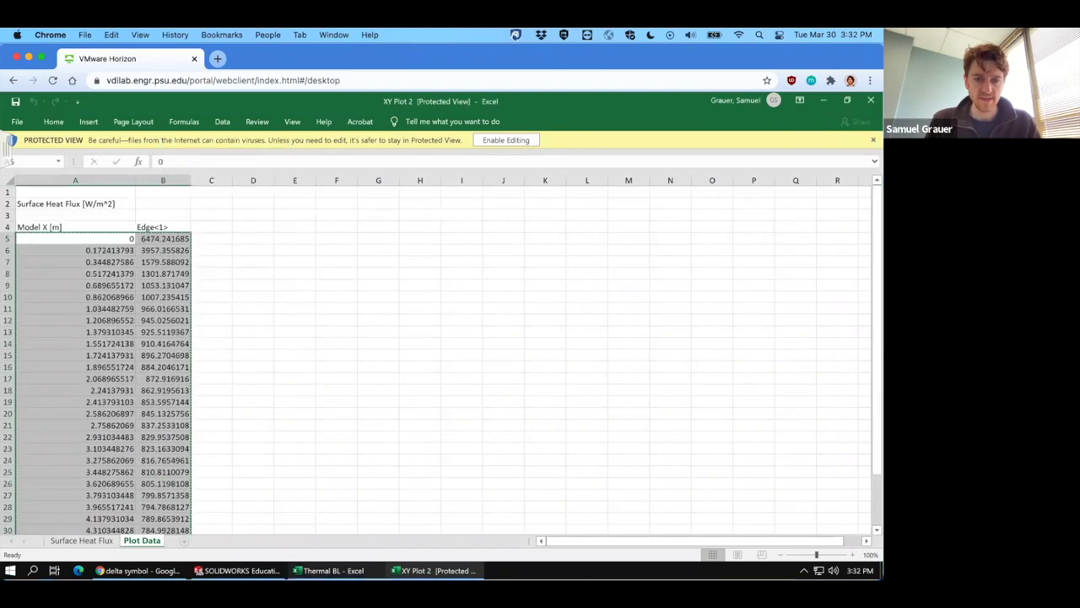
click(331, 570)
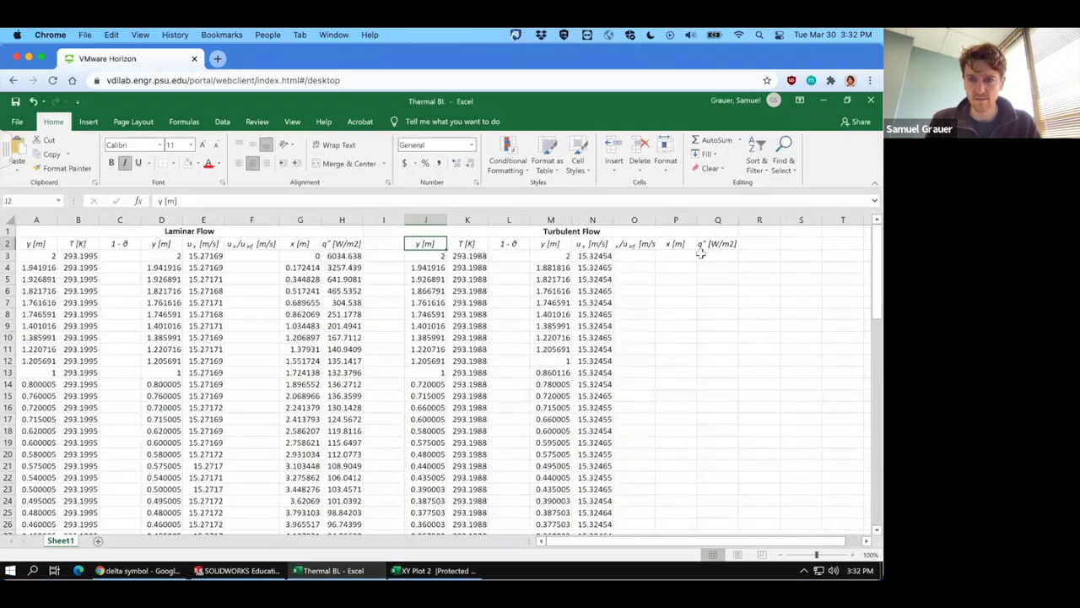
right_click(684, 255)
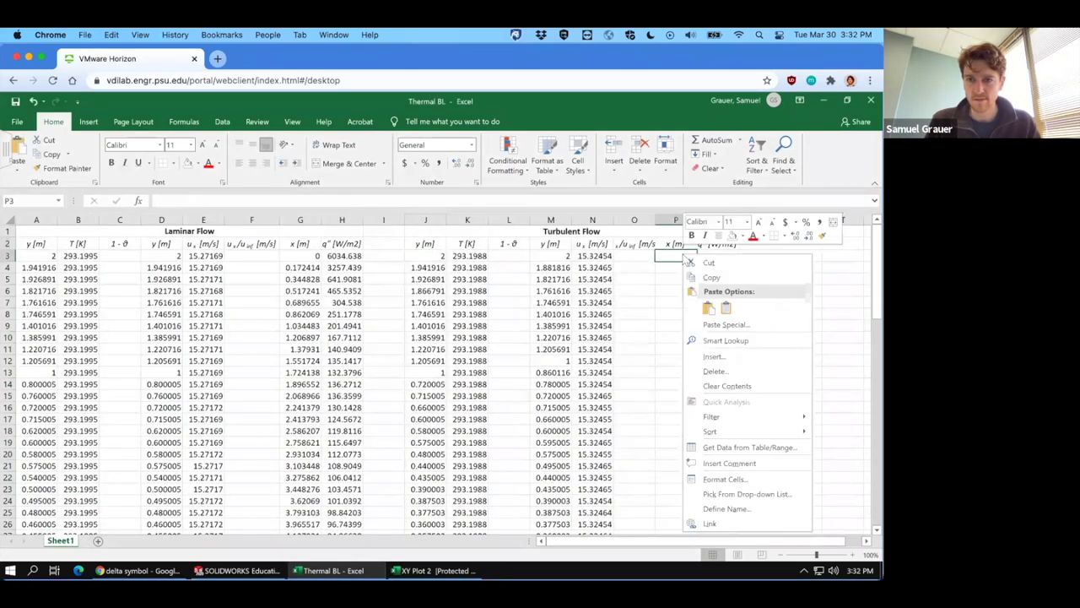
click(707, 307)
click(801, 279)
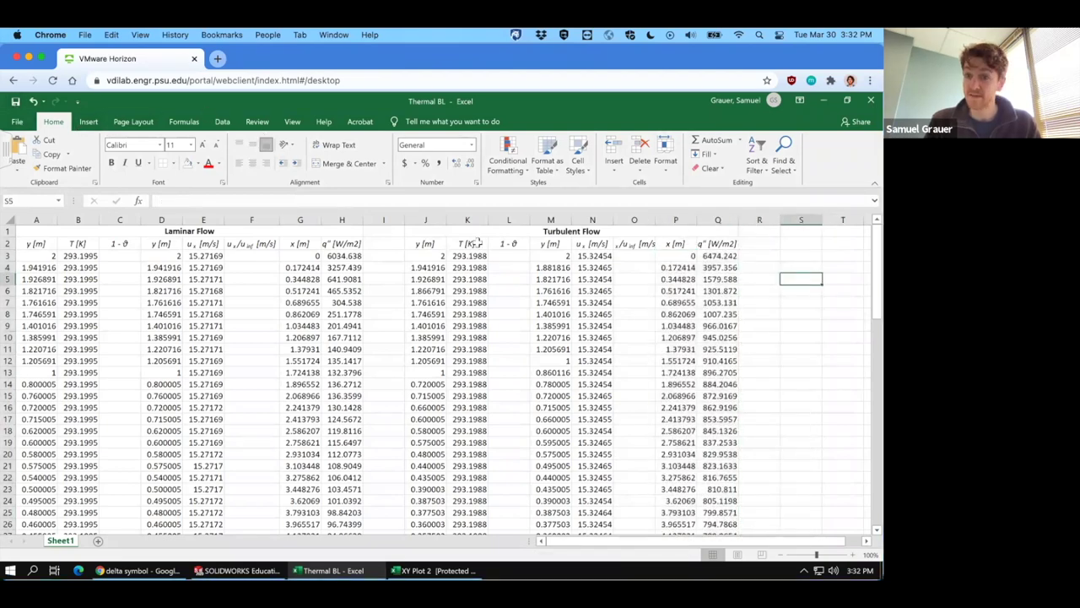
click(664, 334)
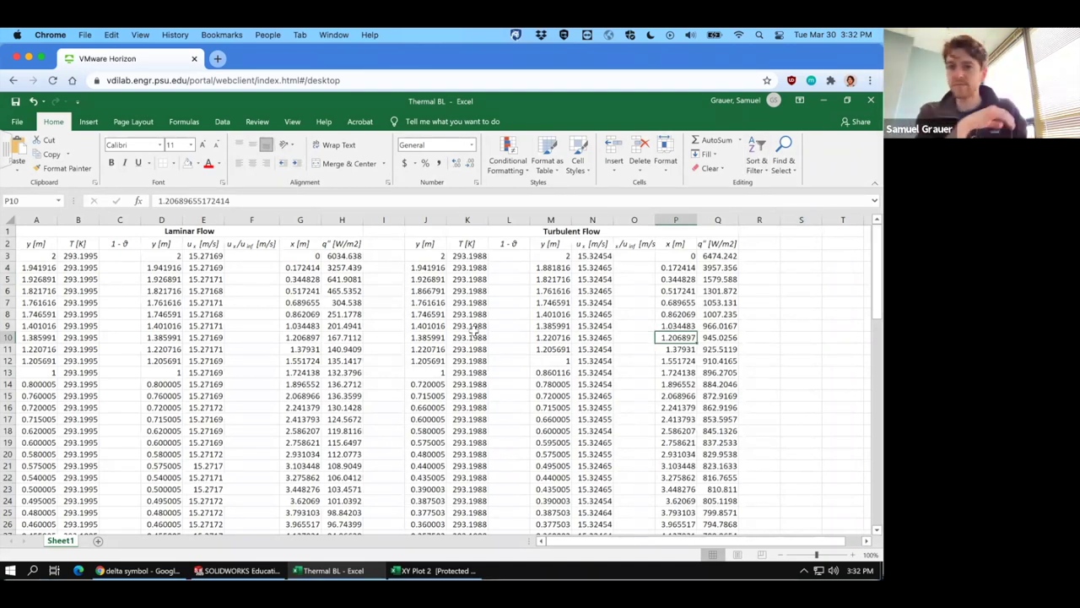
click(435, 570)
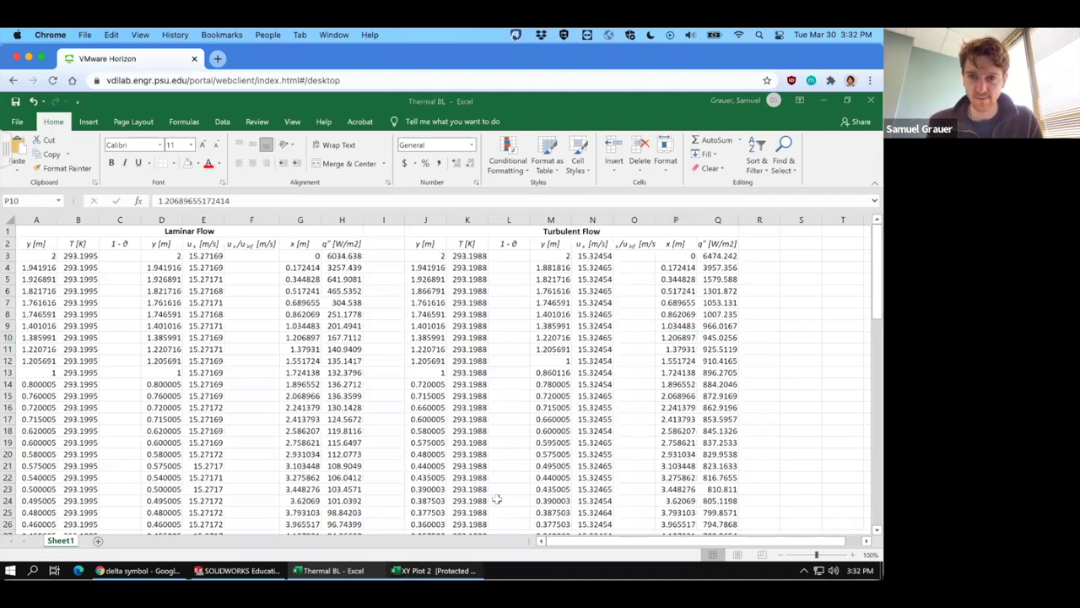
click(871, 101)
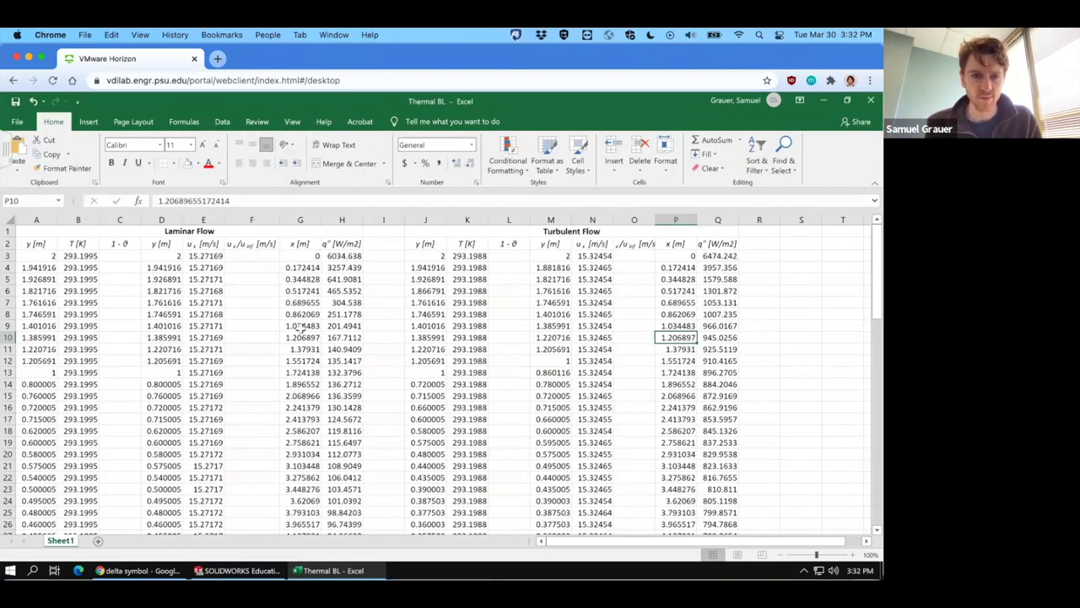
Start the laminar 1 − θ formula in C3 as =1-(B3-293.2)/(, referencing B3
click(116, 256)
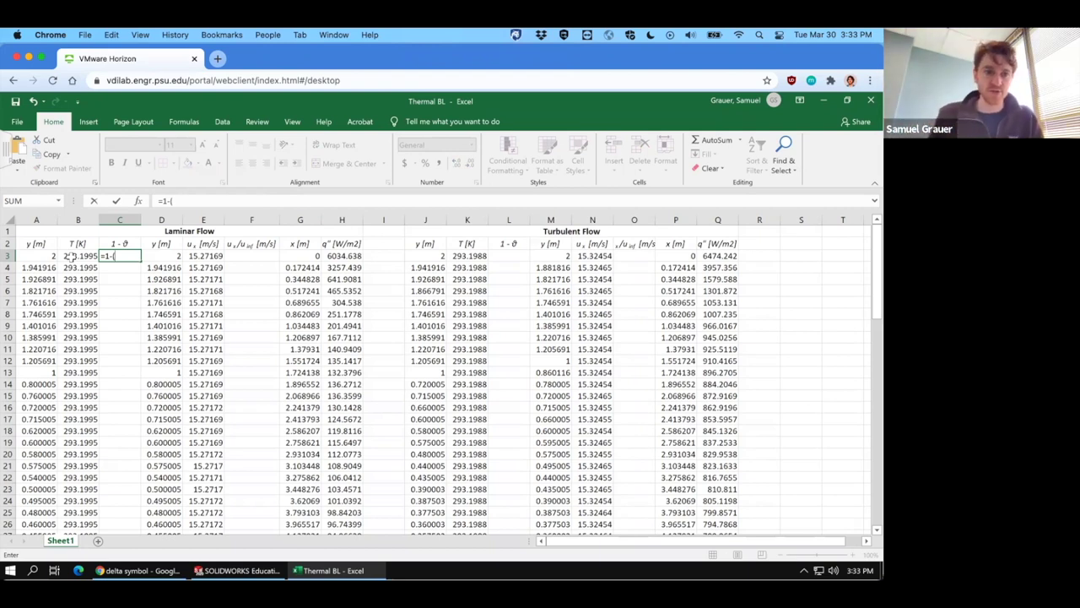
click(73, 256)
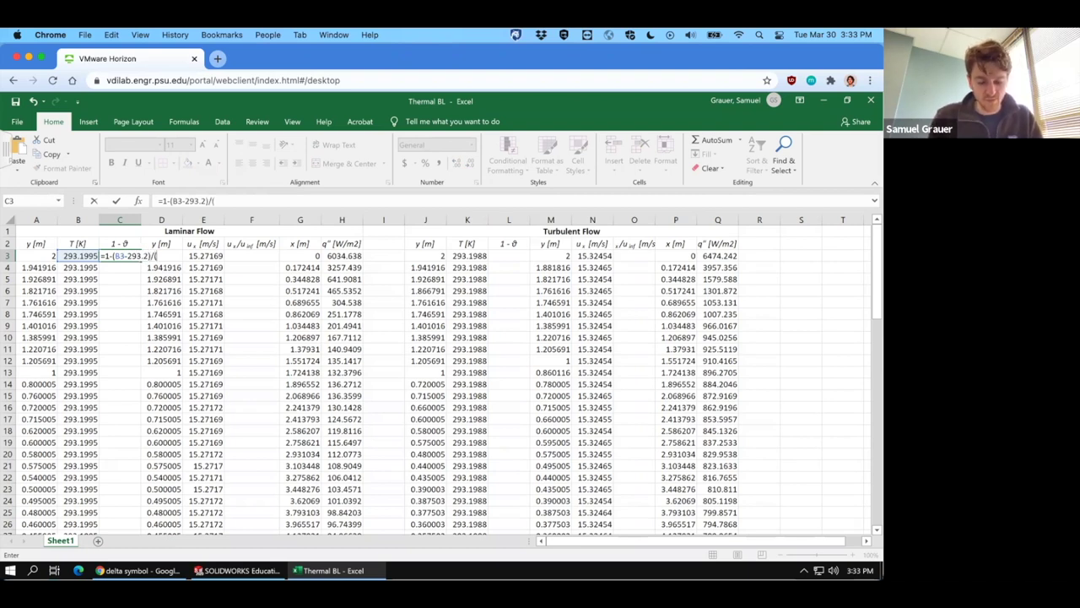
Complete C3 as =1-(B3-293.2)/(320-293.2) and fill it down to C79
text(320-293.2)
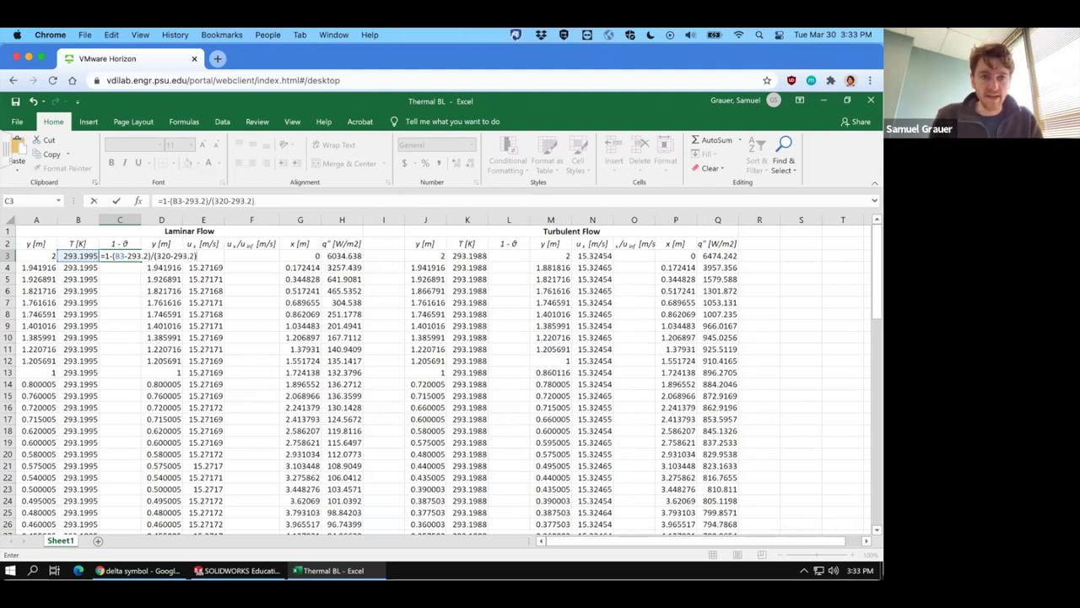
key(Return)
click(133, 257)
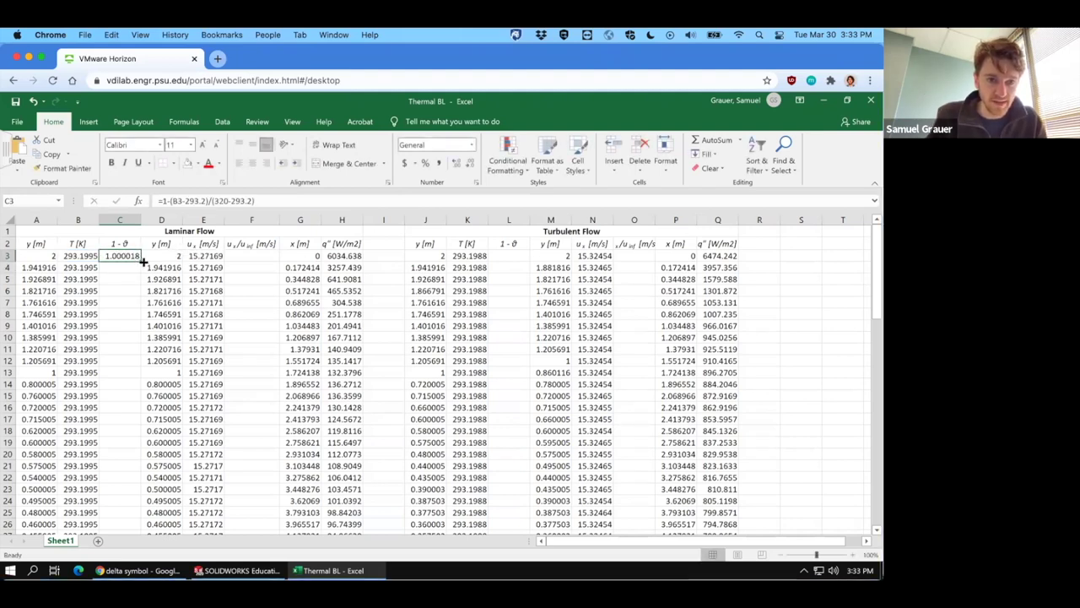
drag(141, 263, 137, 477)
scroll(303, 467, up, 2)
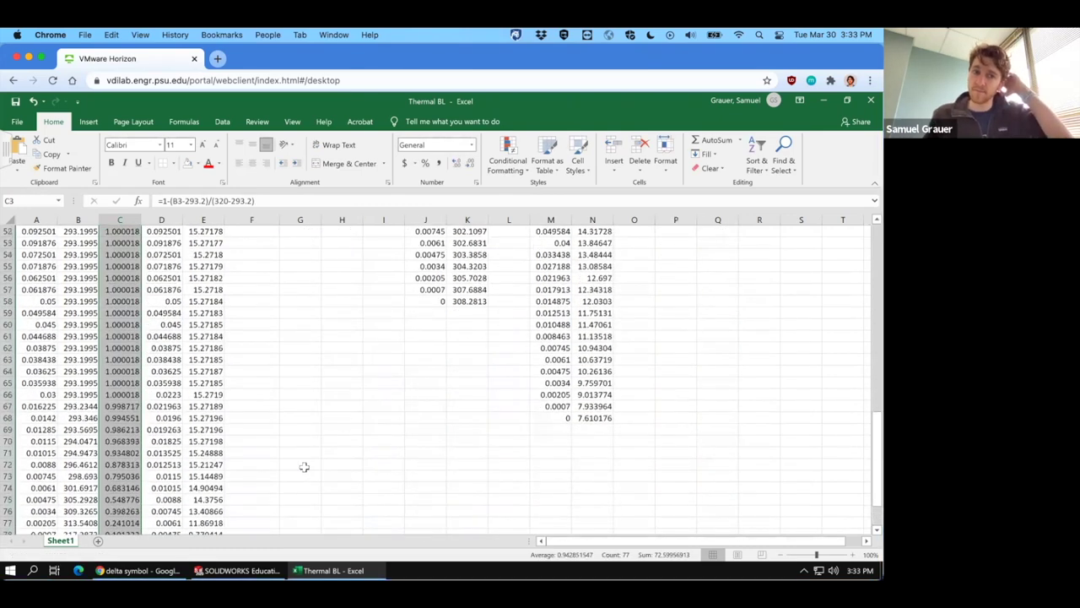
scroll(303, 467, up, 7)
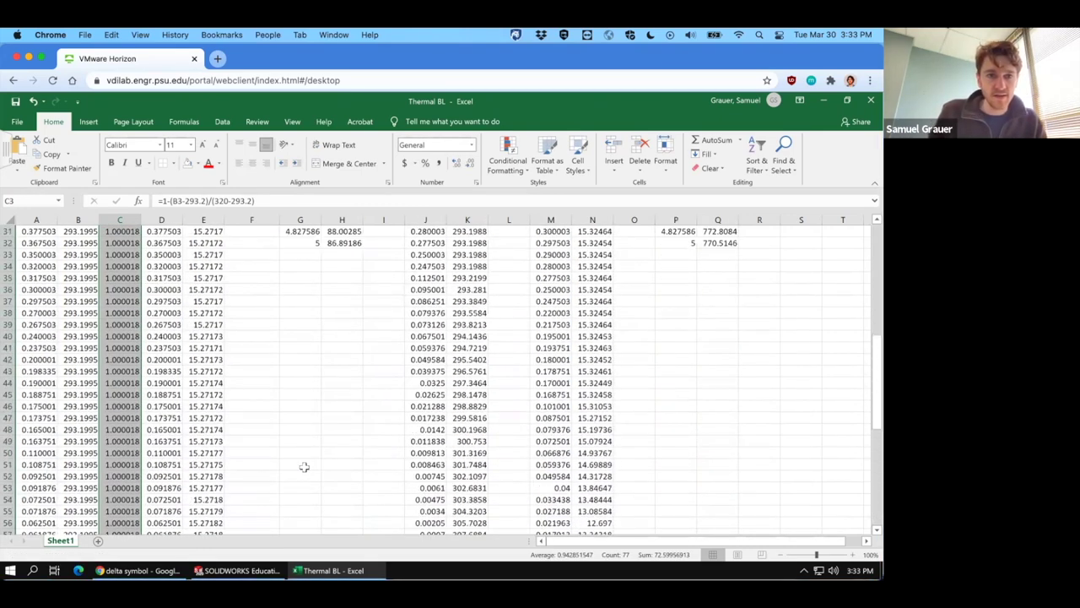
scroll(304, 467, up, 5)
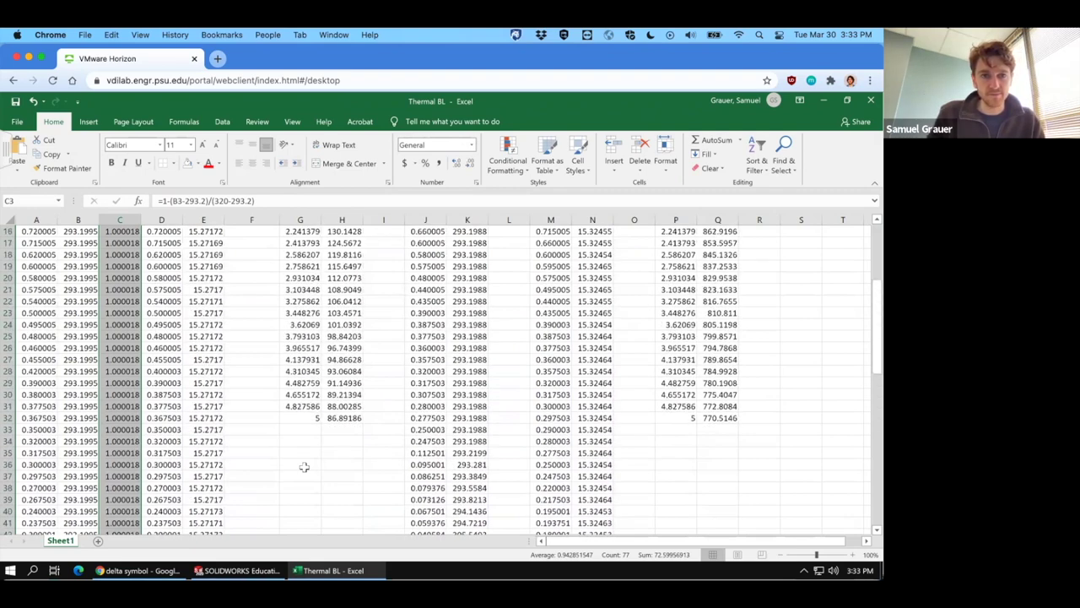
scroll(304, 467, up, 5)
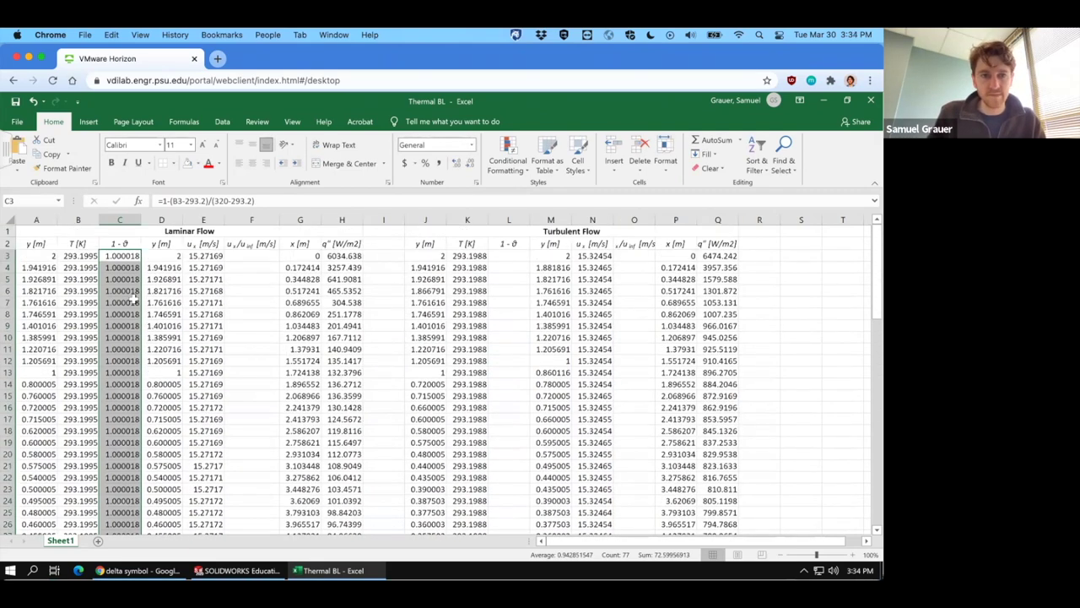
Copy the 1 − θ formula from C3 into L3 of the turbulent table
click(130, 253)
key(ctrl+c)
click(510, 256)
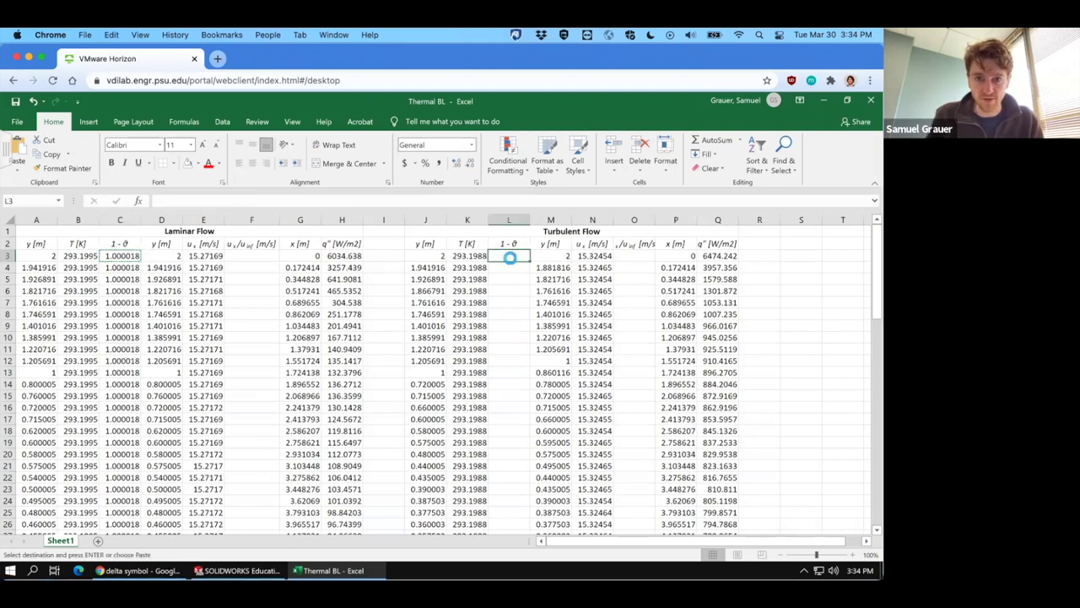
key(ctrl+v)
key(Down)
key(Down)
Enter the velocity ratio =E3/15.25 in F3 and fill it down column F
click(243, 256)
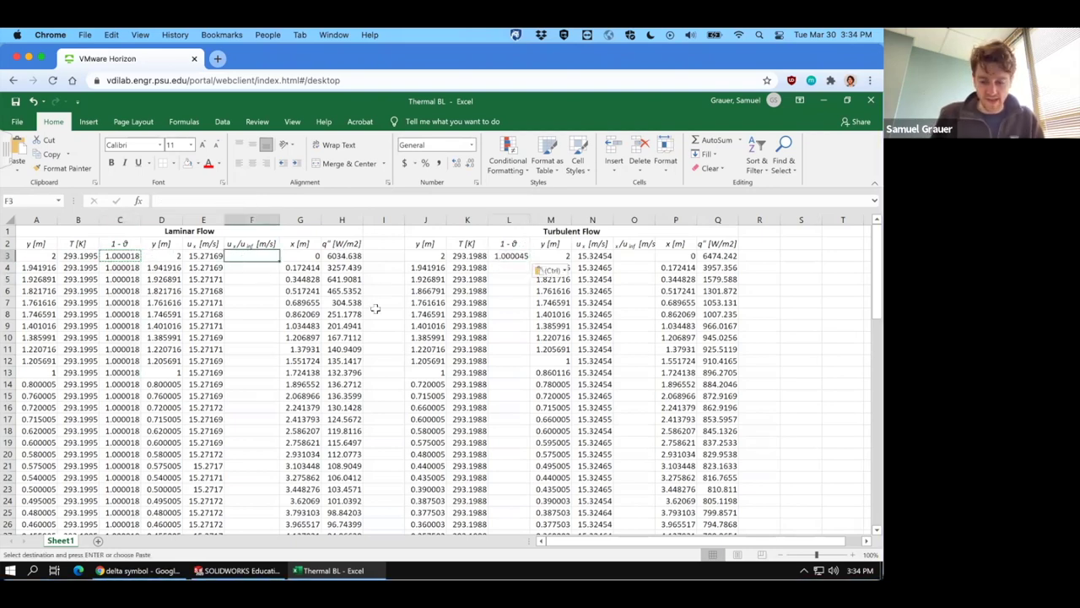
text(=)
click(203, 256)
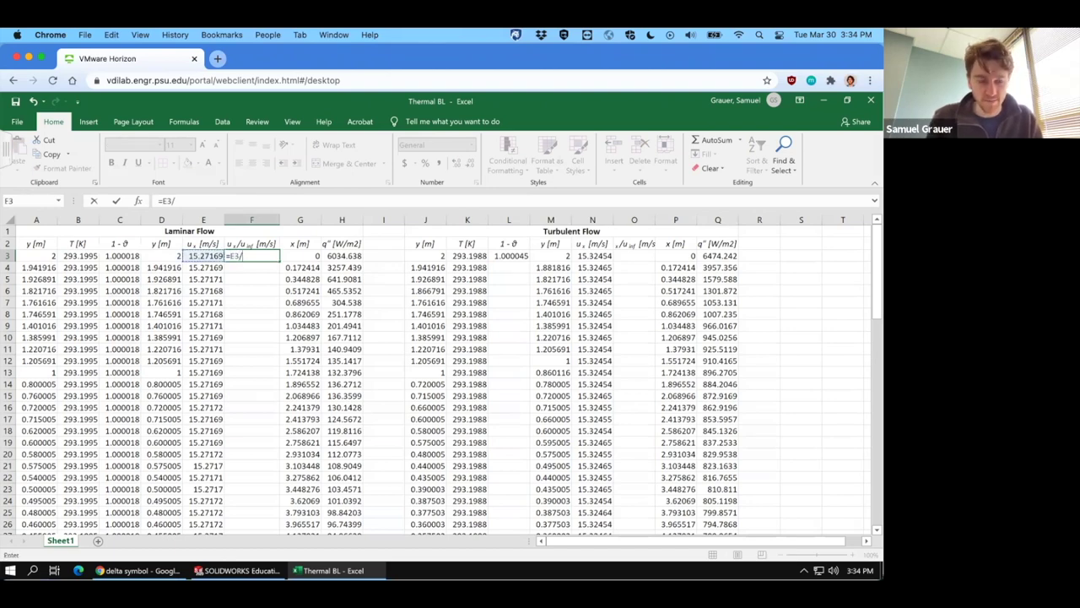
text(/15.25)
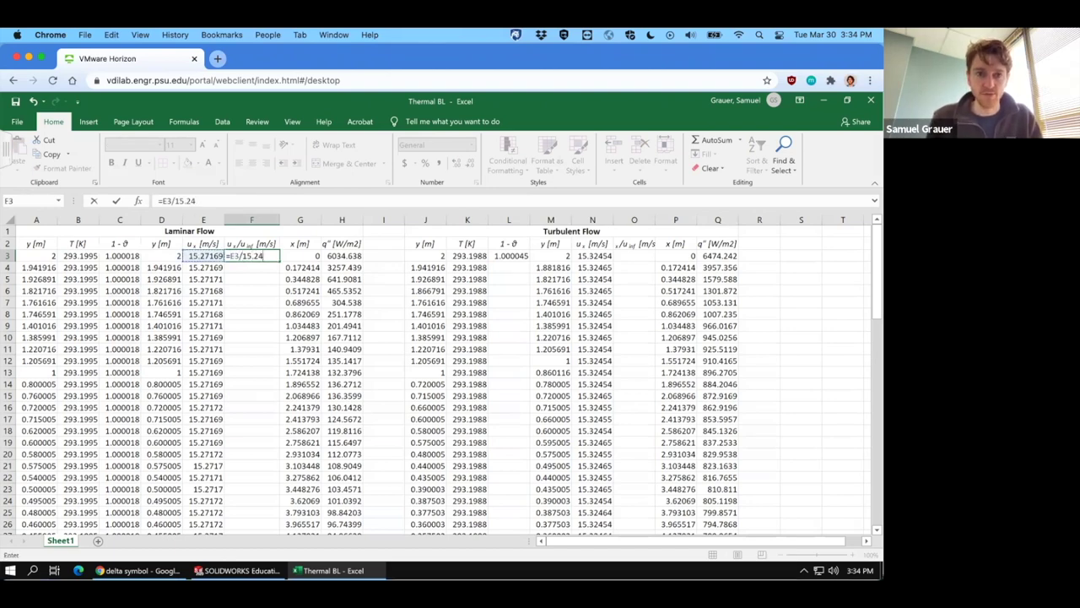
key(Return)
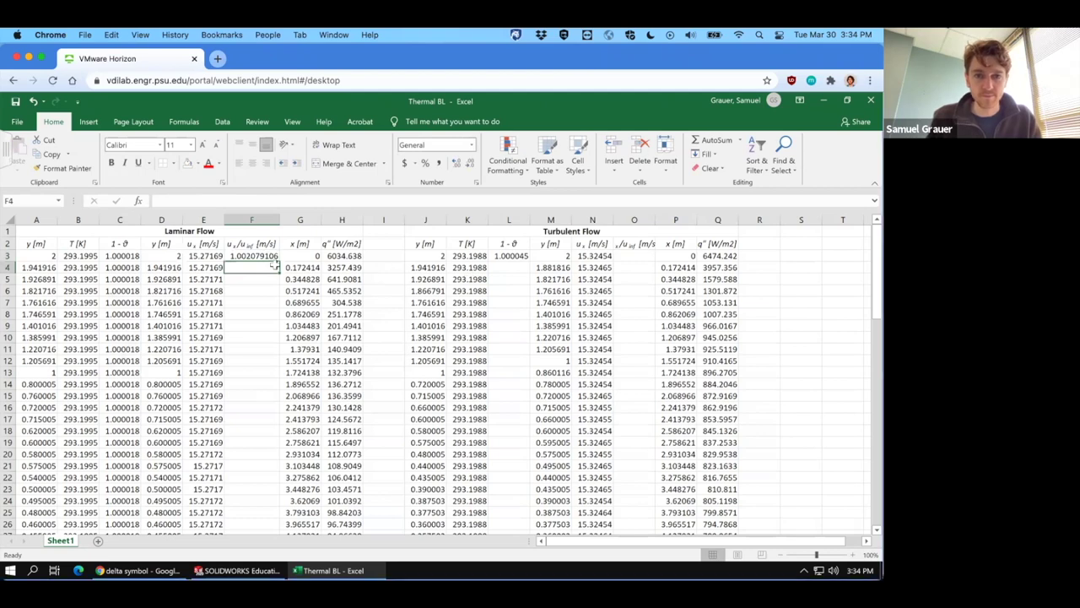
click(274, 258)
drag(279, 261, 256, 513)
scroll(367, 443, up, 6)
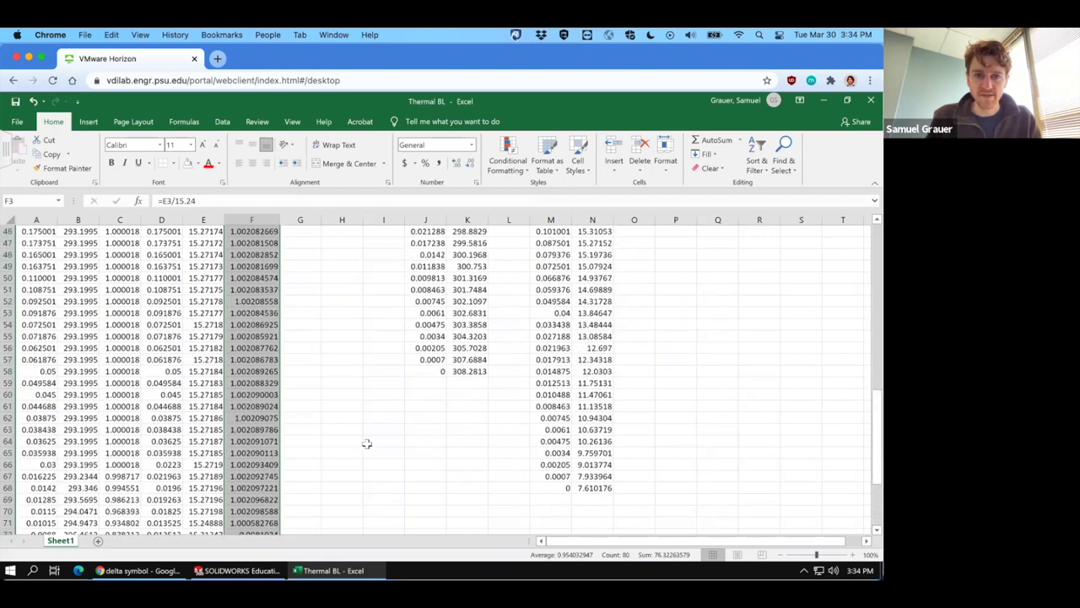
scroll(367, 444, up, 6)
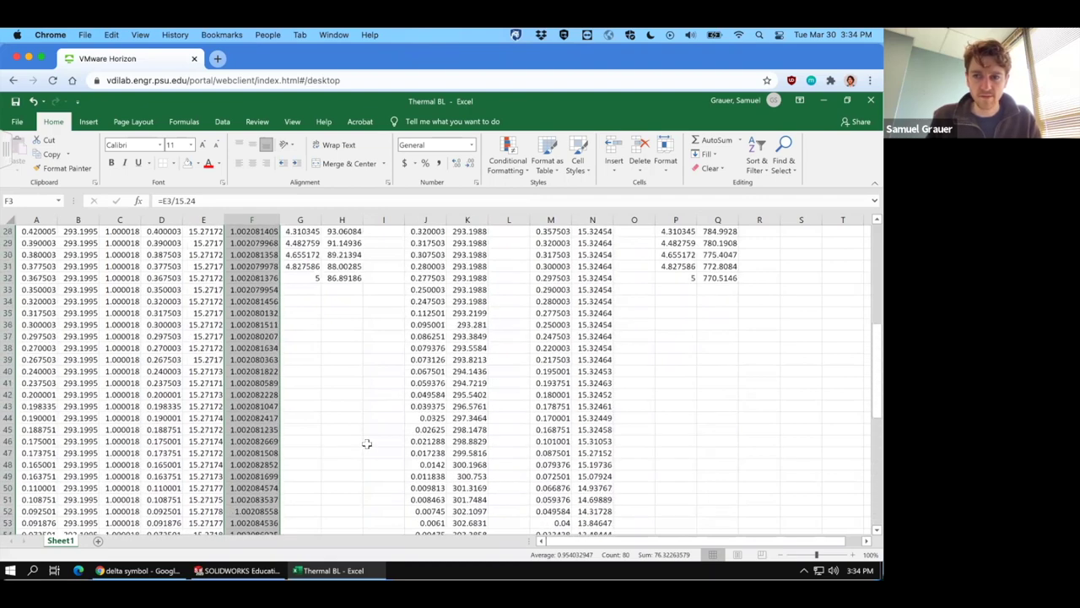
scroll(367, 443, up, 6)
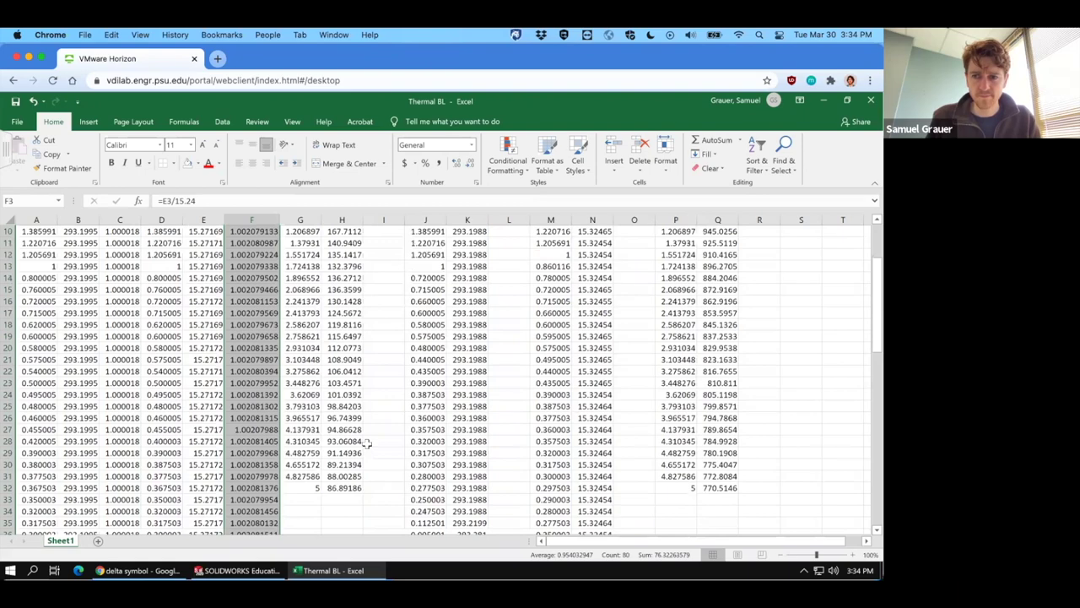
Copy the velocity-ratio formula from F3 into O3 and fill it down column O
click(251, 256)
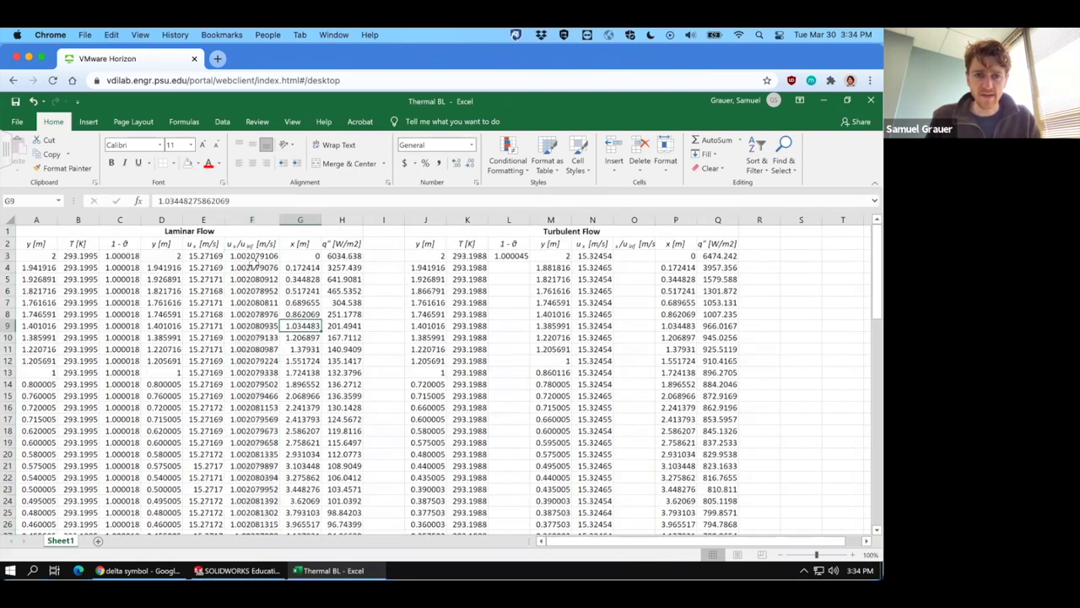
key(ctrl+c)
click(639, 256)
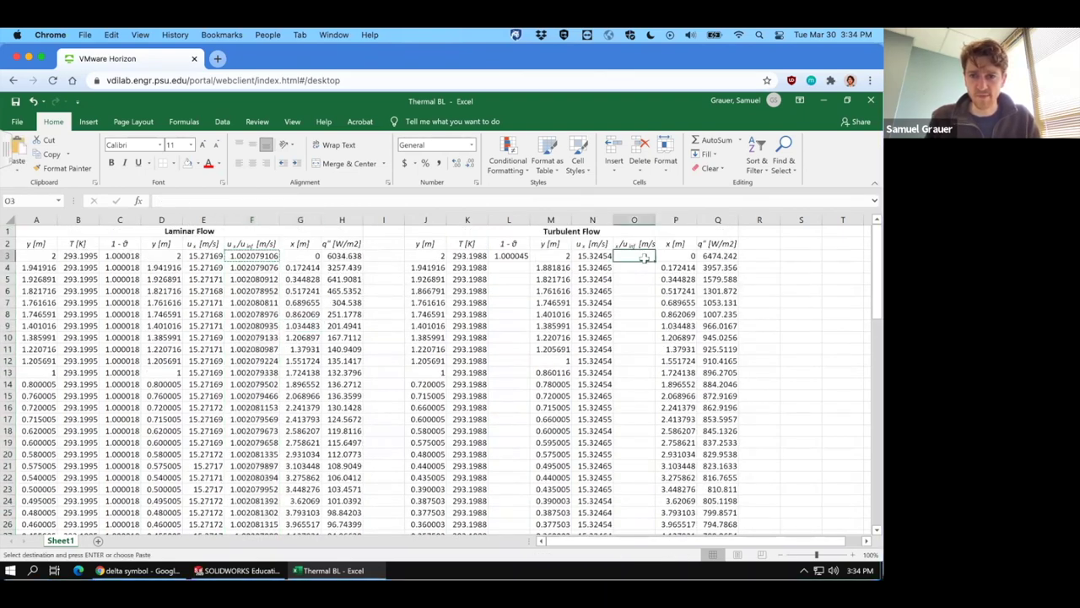
key(ctrl+v)
shift+click(650, 462)
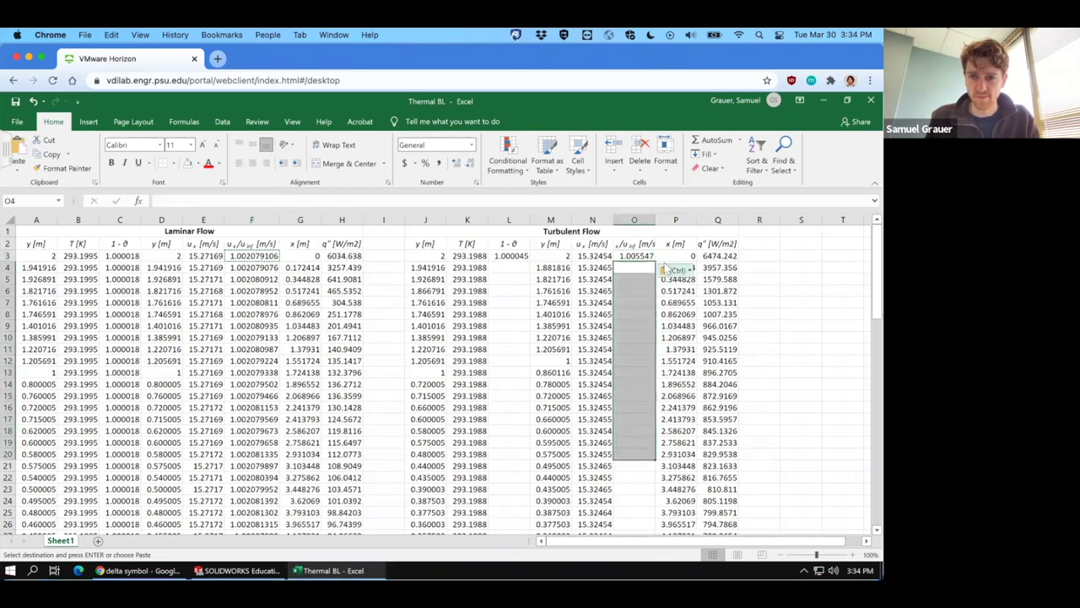
click(635, 265)
click(641, 260)
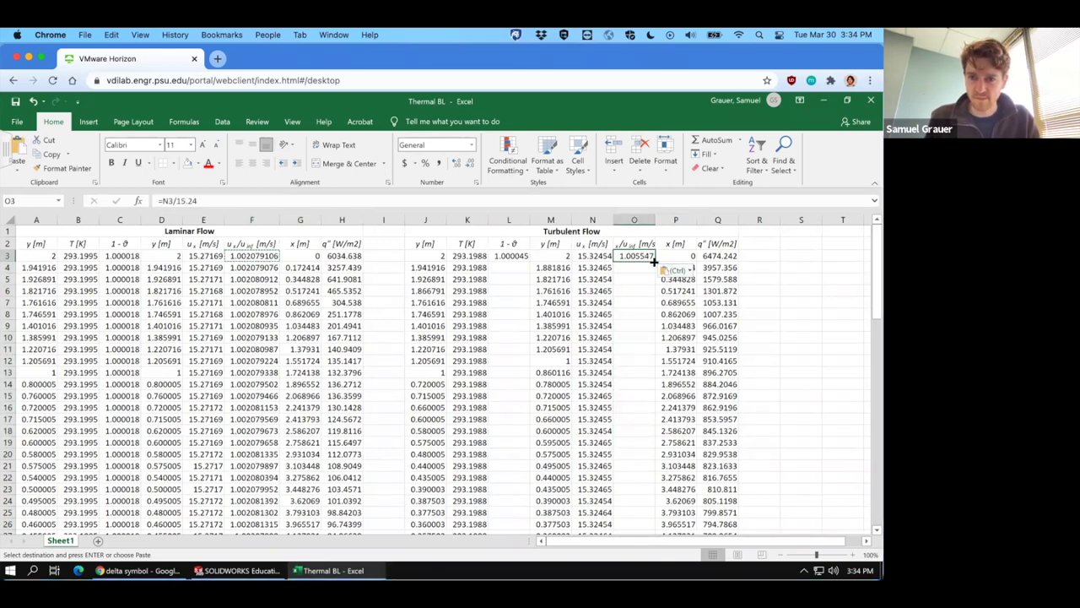
drag(654, 262, 595, 440)
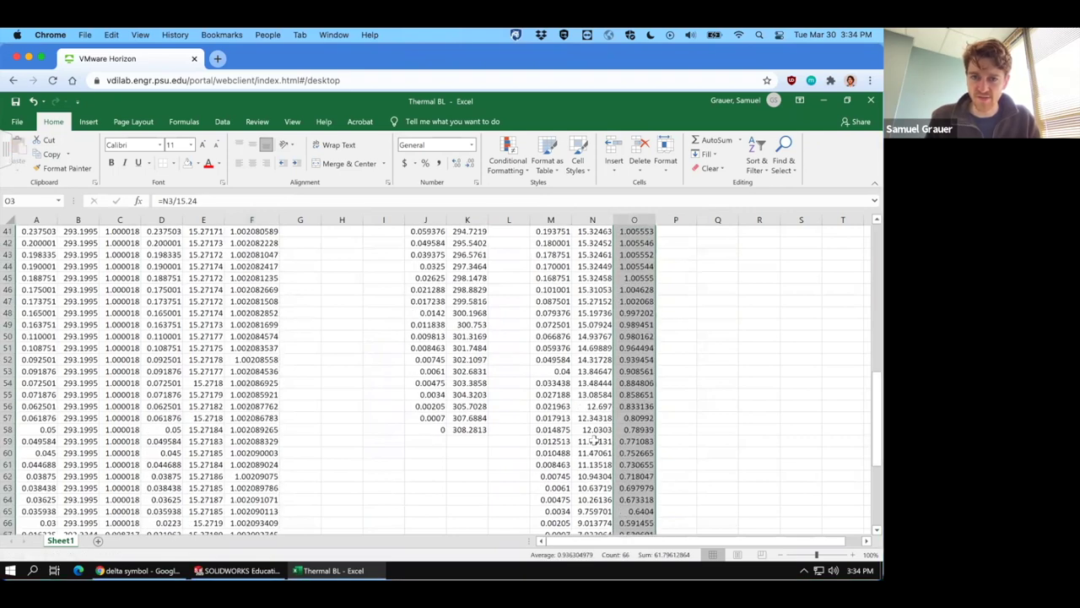
scroll(595, 440, up, 6)
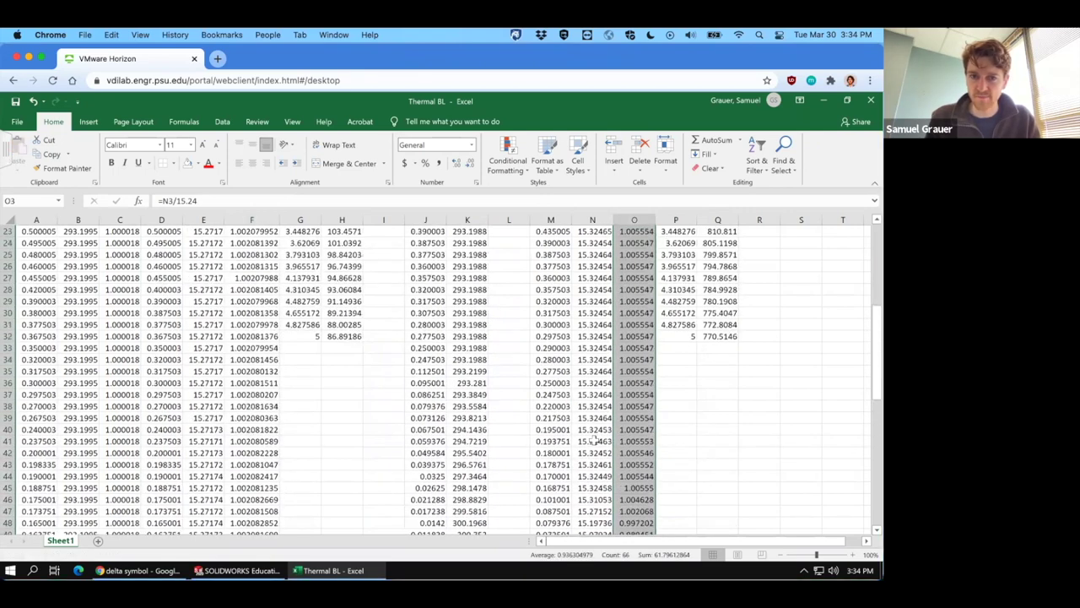
scroll(595, 439, up, 6)
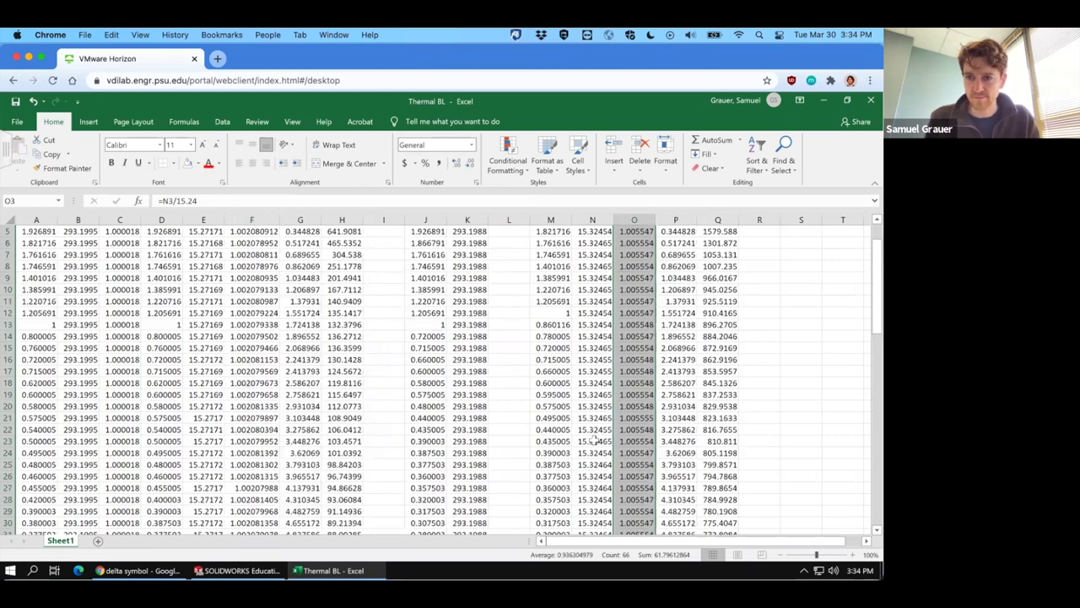
scroll(595, 440, up, 1)
Extend the turbulent 1 − θ formula in L3 down to row 58
click(512, 244)
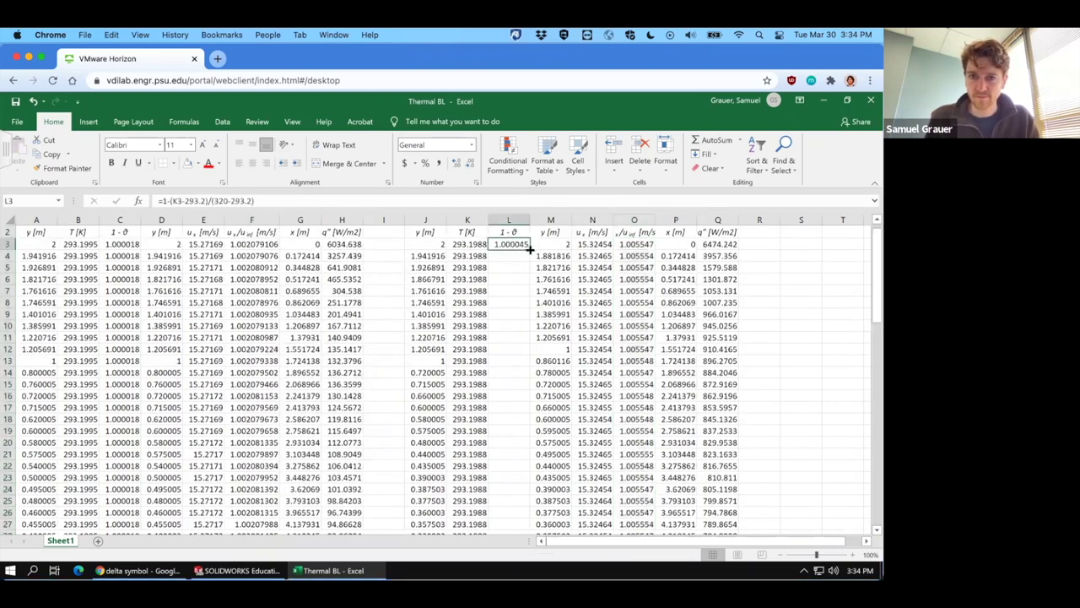
drag(530, 250, 498, 420)
click(410, 361)
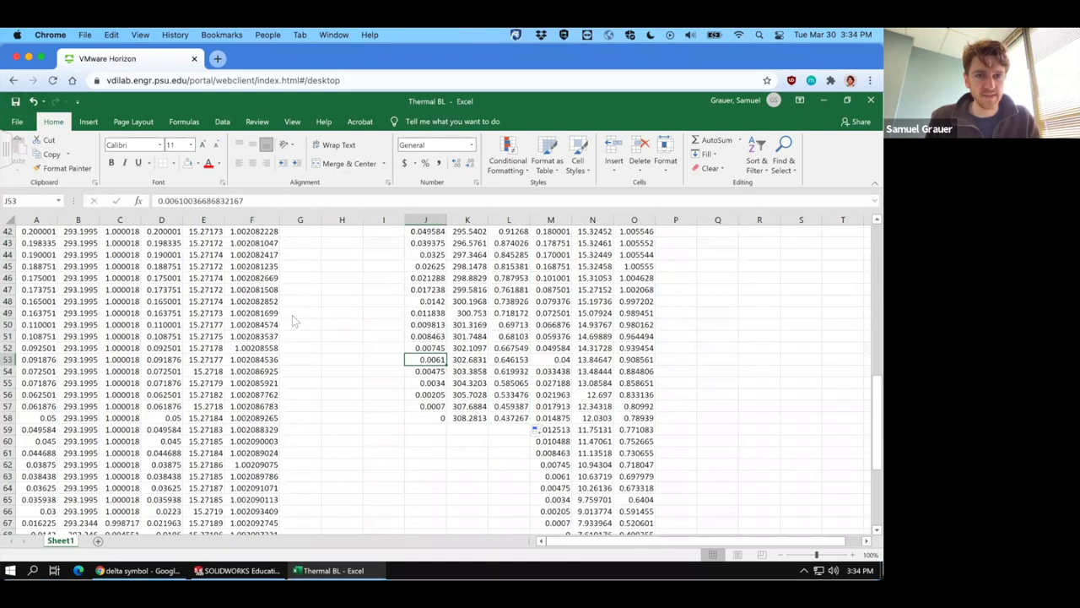
click(361, 357)
scroll(361, 358, up, 3)
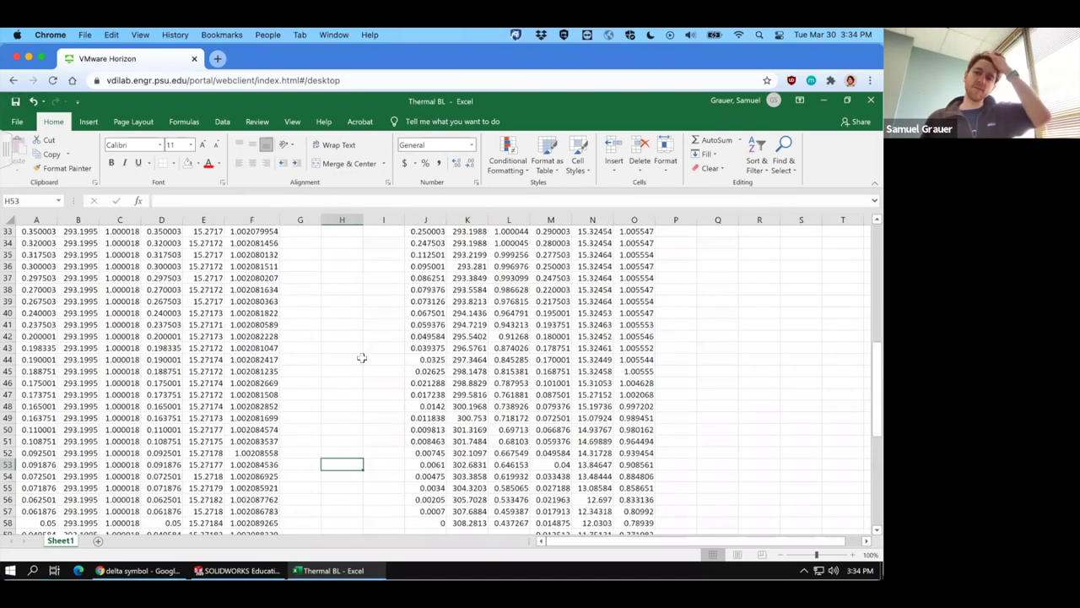
scroll(362, 357, up, 6)
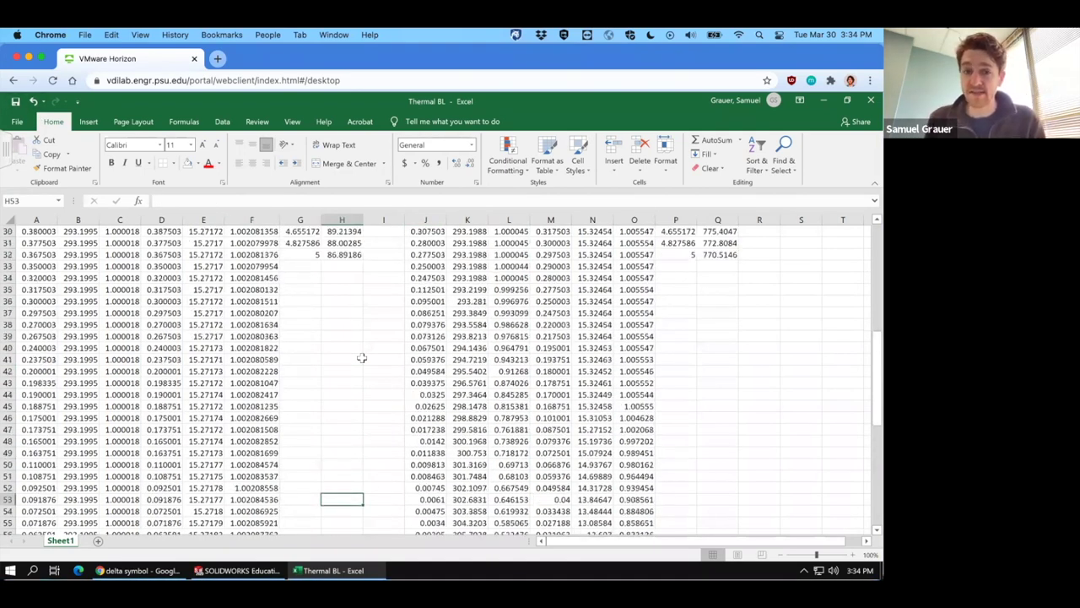
scroll(363, 358, up, 5)
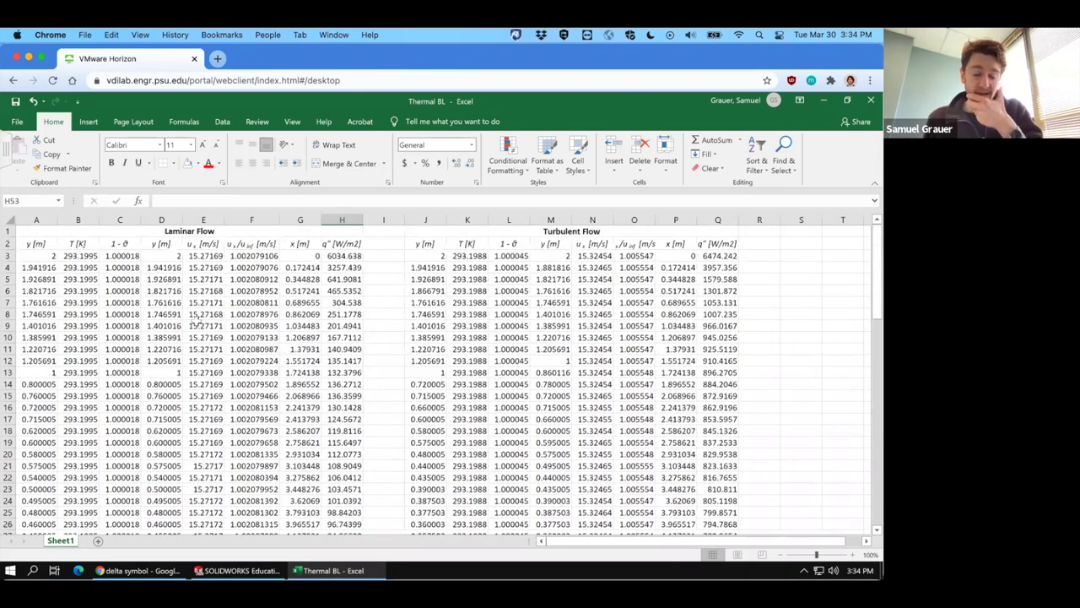
click(118, 255)
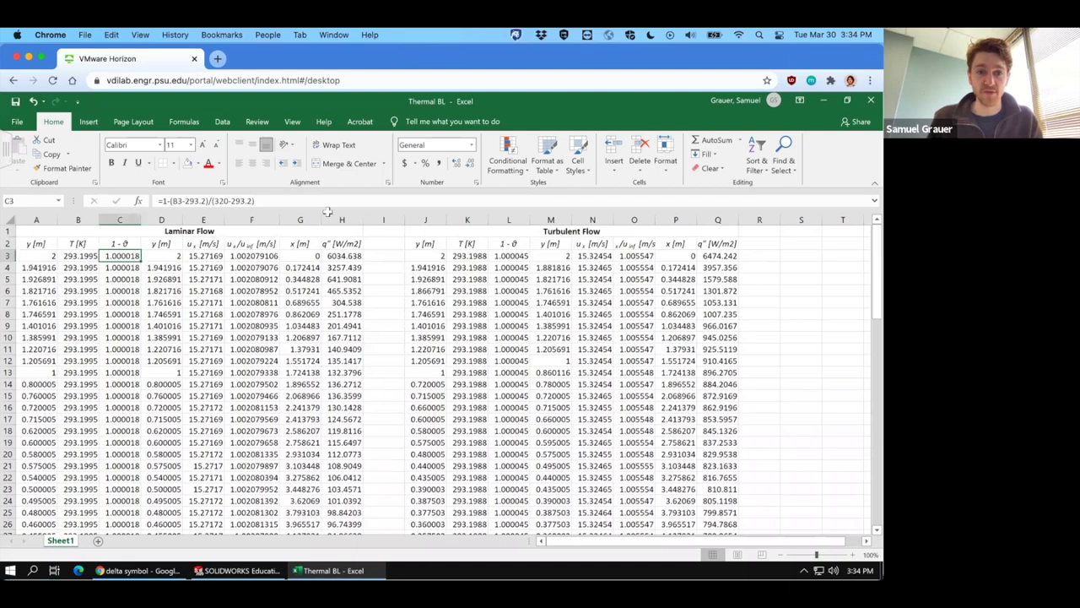
Insert a scatter chart with lines and markers, then delete that unwanted chart
click(89, 121)
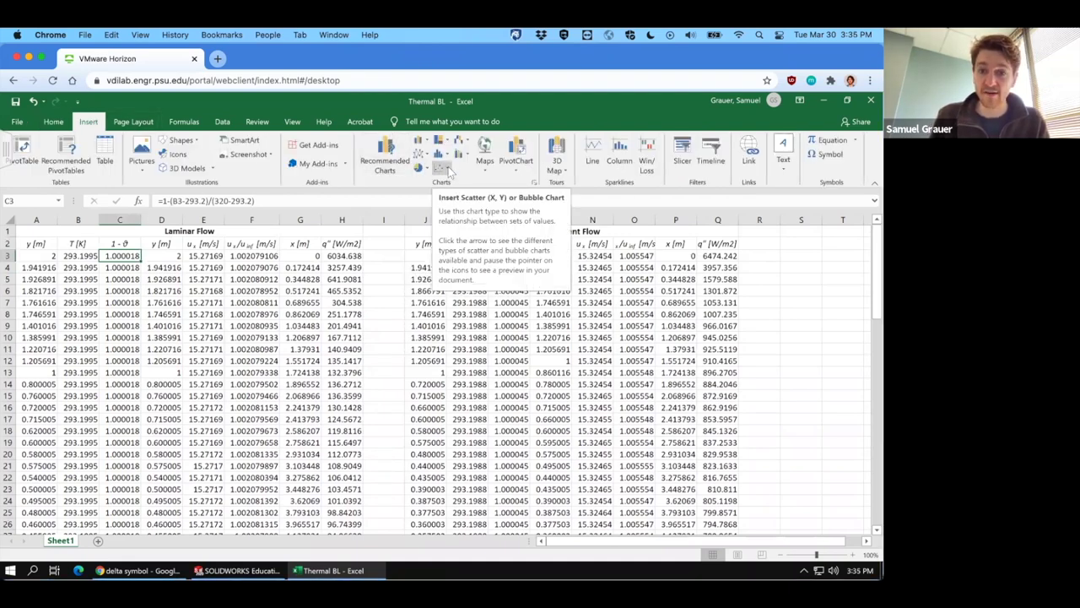
click(447, 171)
click(441, 243)
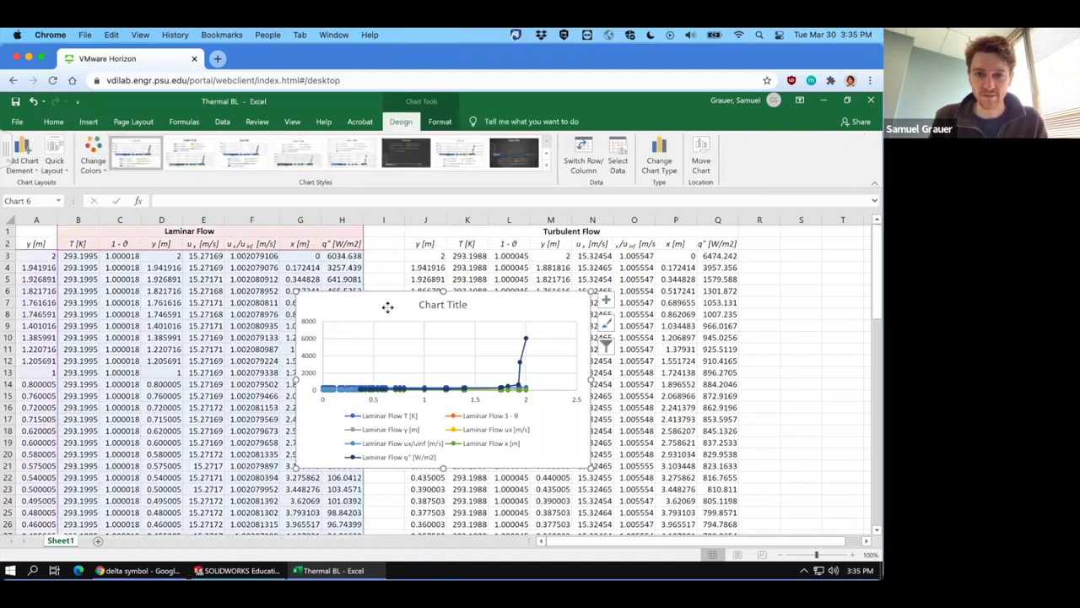
right_click(388, 287)
click(368, 257)
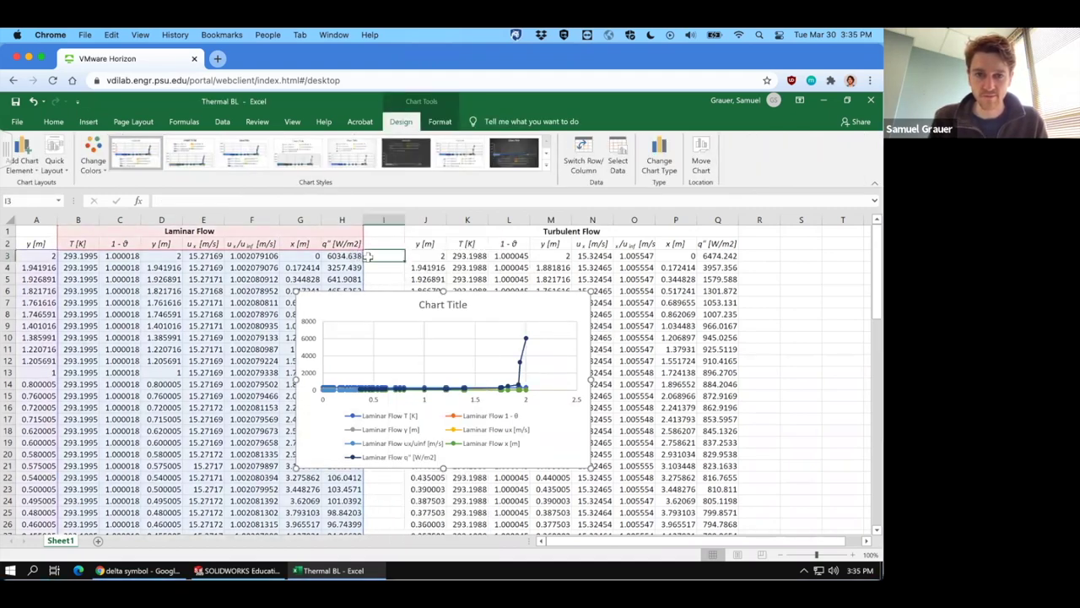
click(384, 288)
key(Delete)
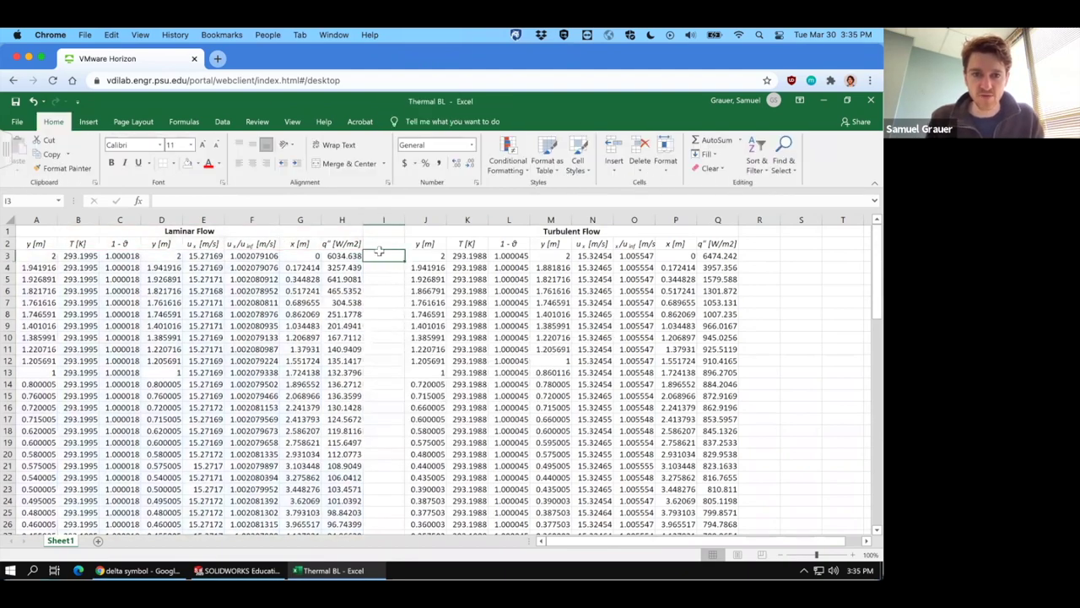
With empty cell I2 selected, insert a Scatter with Straight Lines and Markers chart
click(222, 122)
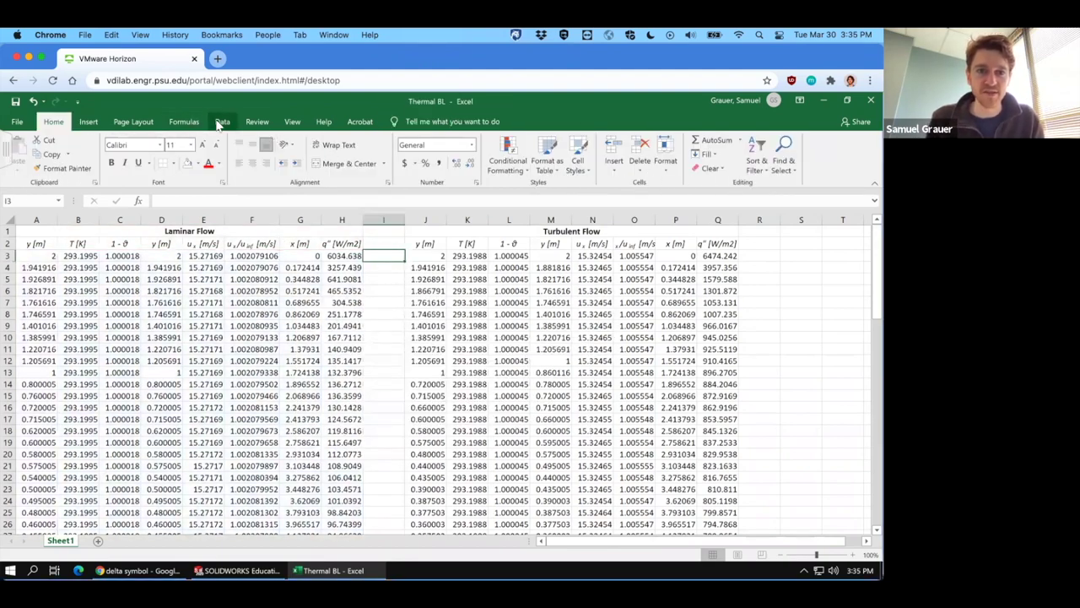
click(381, 245)
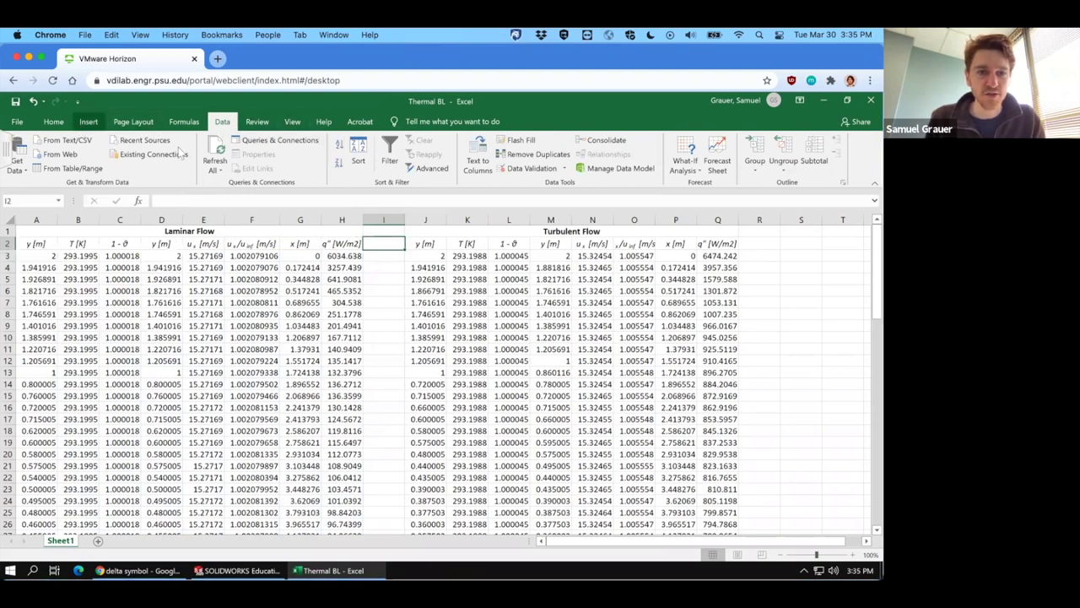
click(85, 123)
click(426, 166)
click(448, 241)
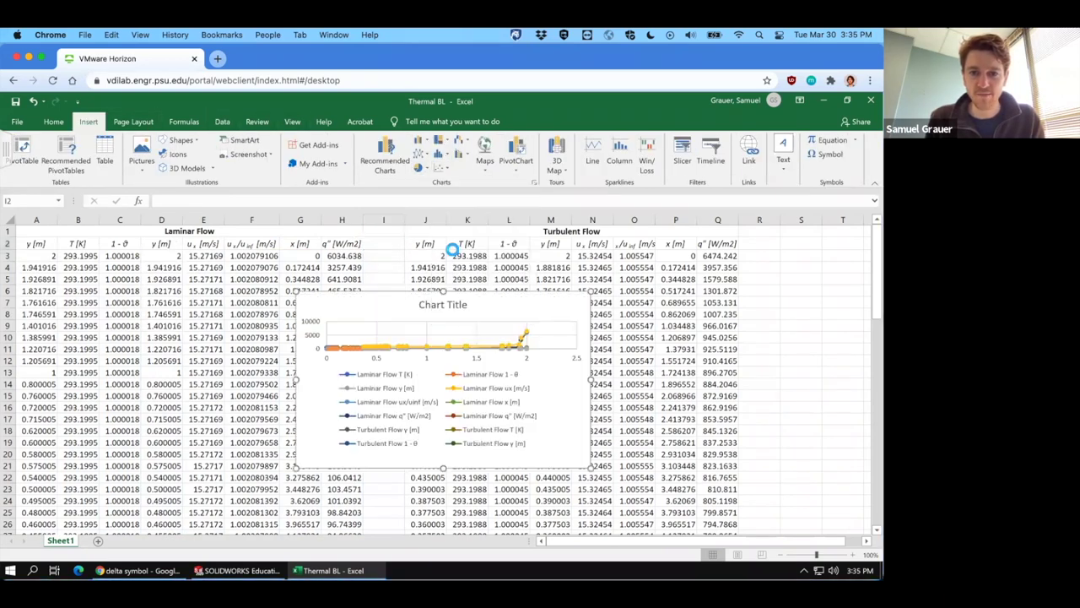
click(769, 302)
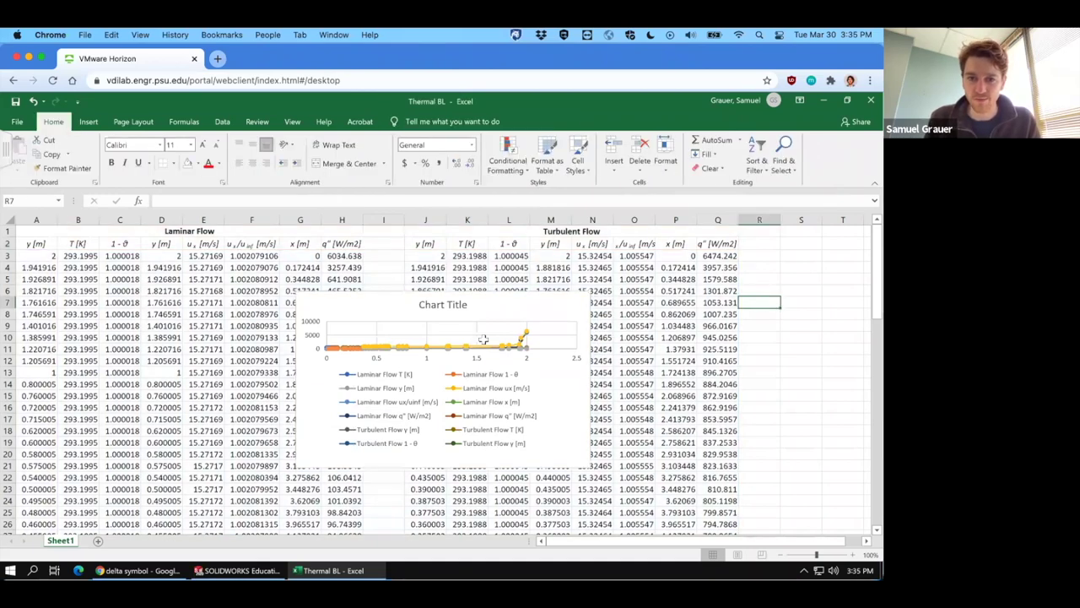
click(453, 309)
right_click(453, 309)
click(360, 309)
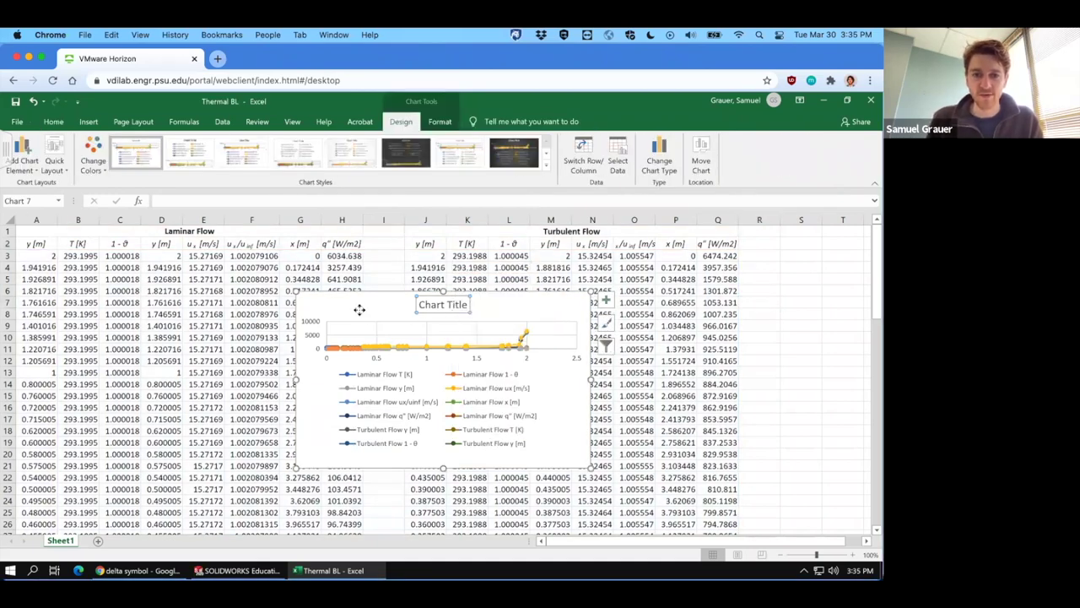
right_click(360, 309)
Remove all six existing laminar and turbulent series from the chart's data source
click(404, 413)
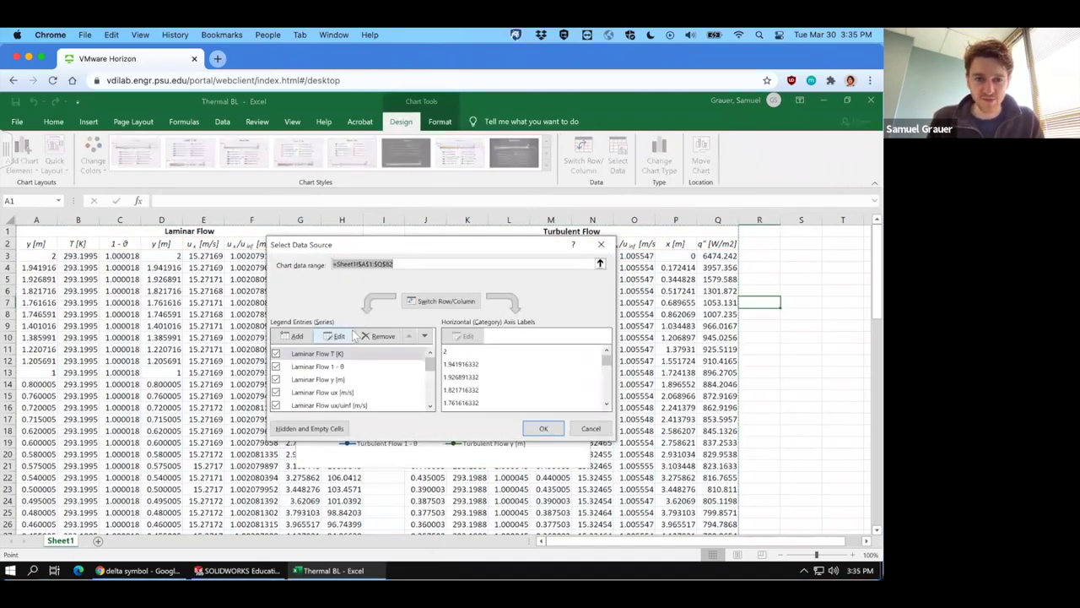
click(377, 335)
click(377, 336)
click(377, 336)
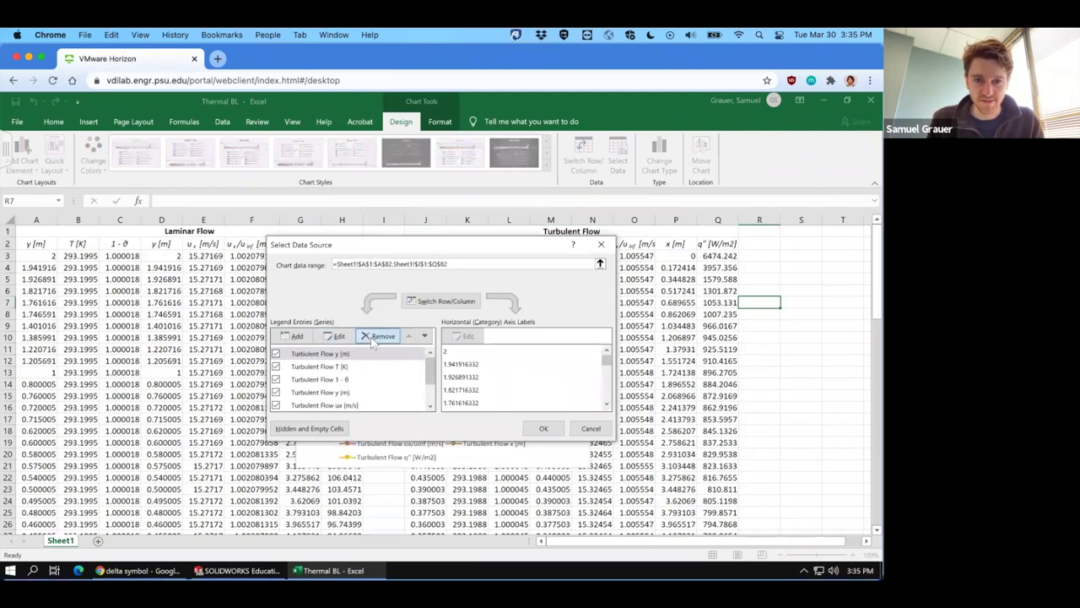
click(377, 336)
click(371, 336)
click(370, 337)
click(370, 337)
click(371, 337)
click(371, 337)
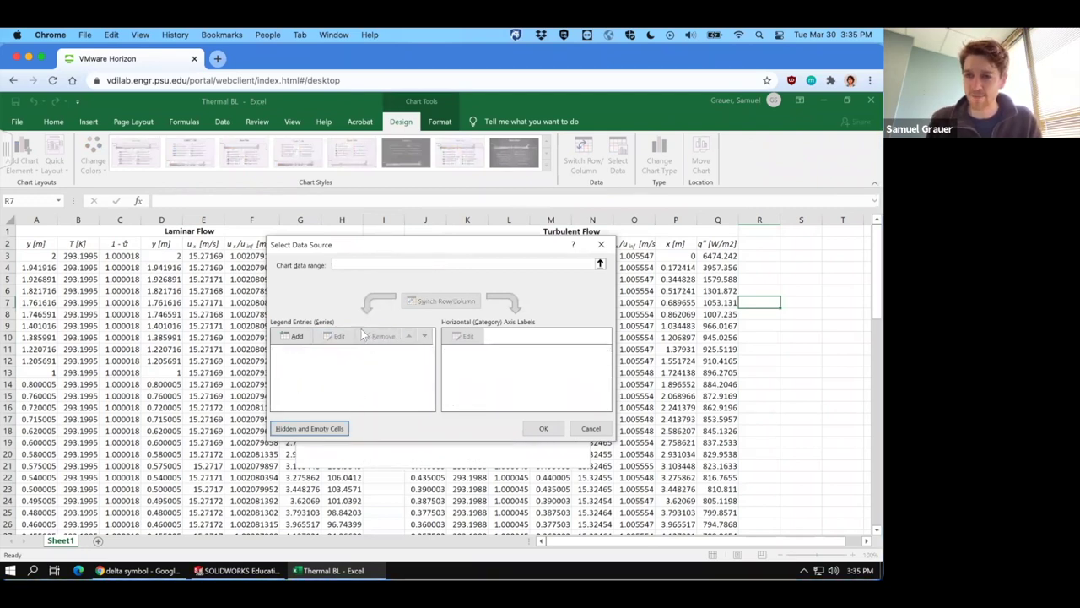
drag(297, 253, 484, 260)
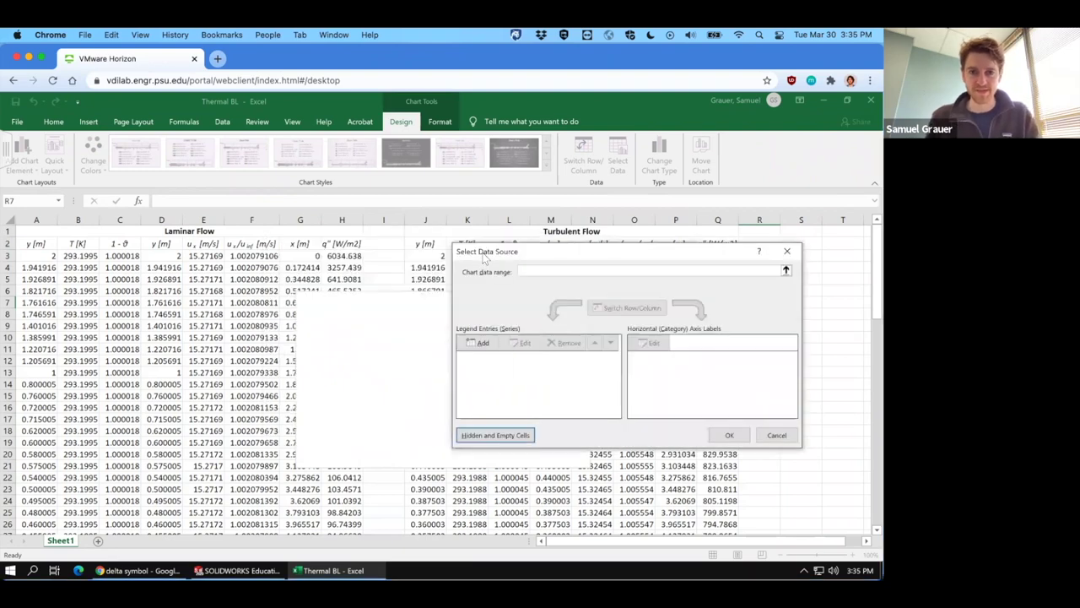
Add a 'Thermal BL' series with X values A3:A79 and Y values C3:C79
click(478, 342)
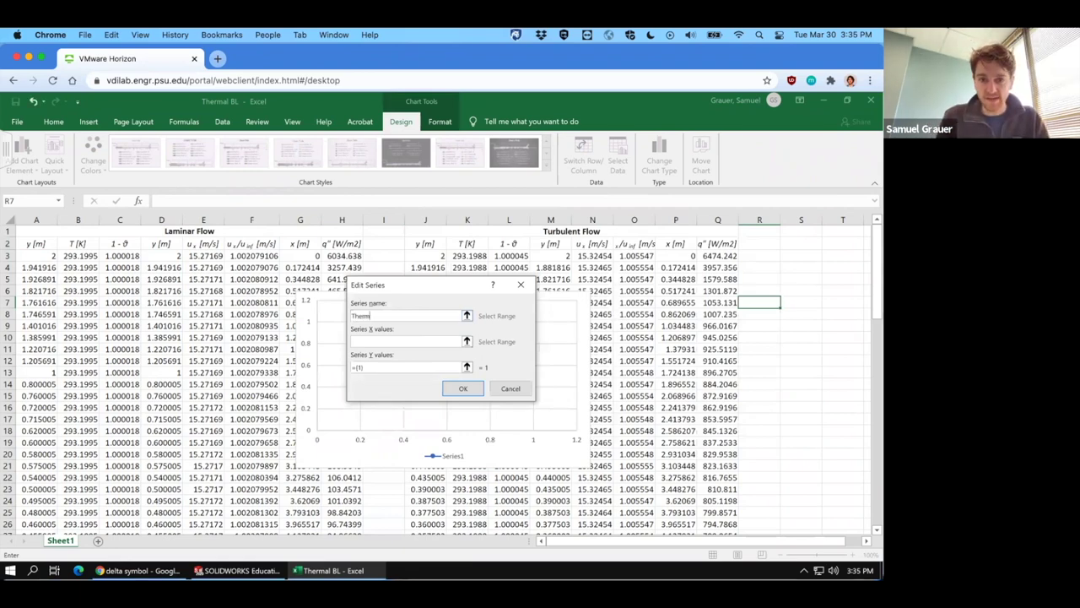
click(380, 342)
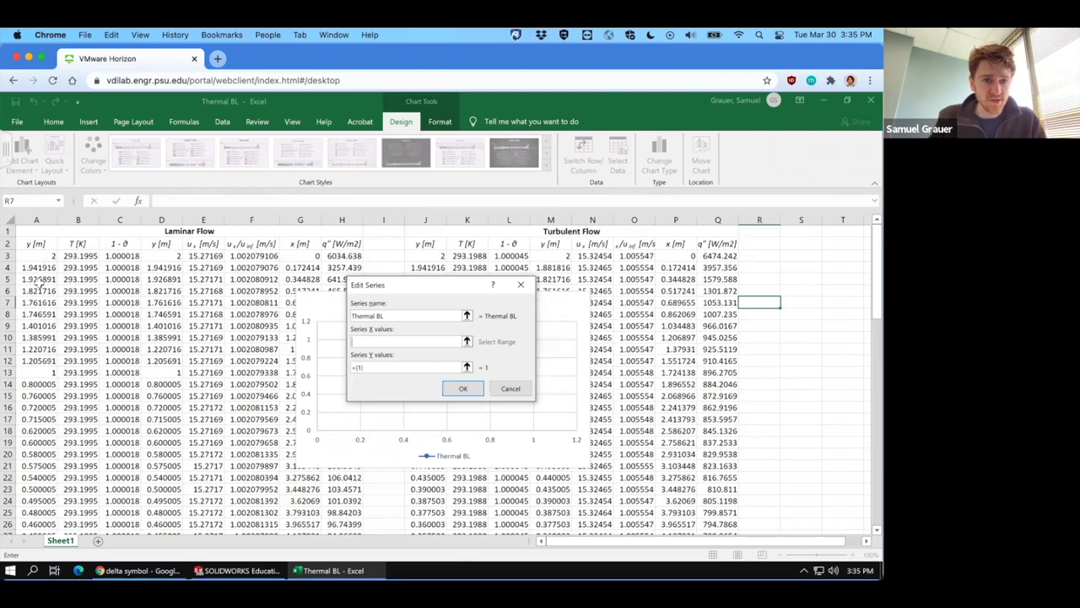
drag(36, 256, 38, 499)
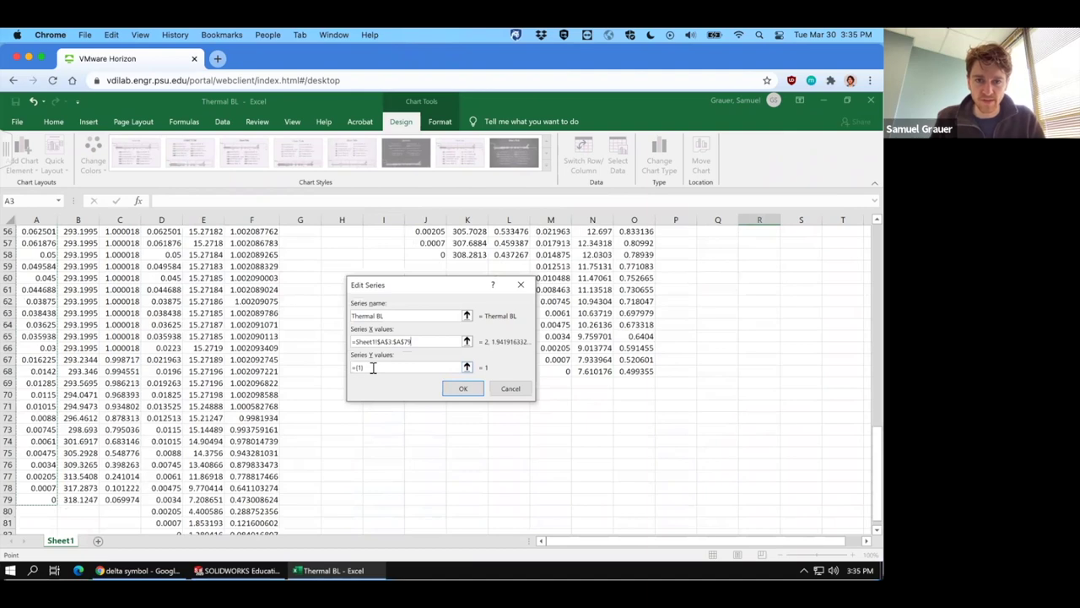
drag(372, 368, 351, 368)
key(BackSpace)
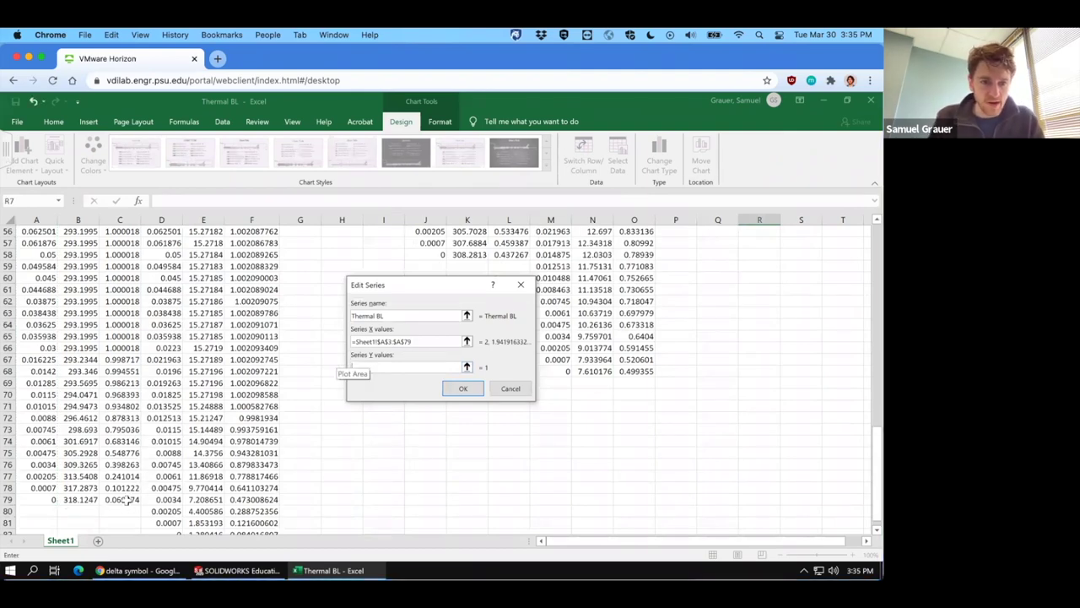
drag(126, 499, 110, 255)
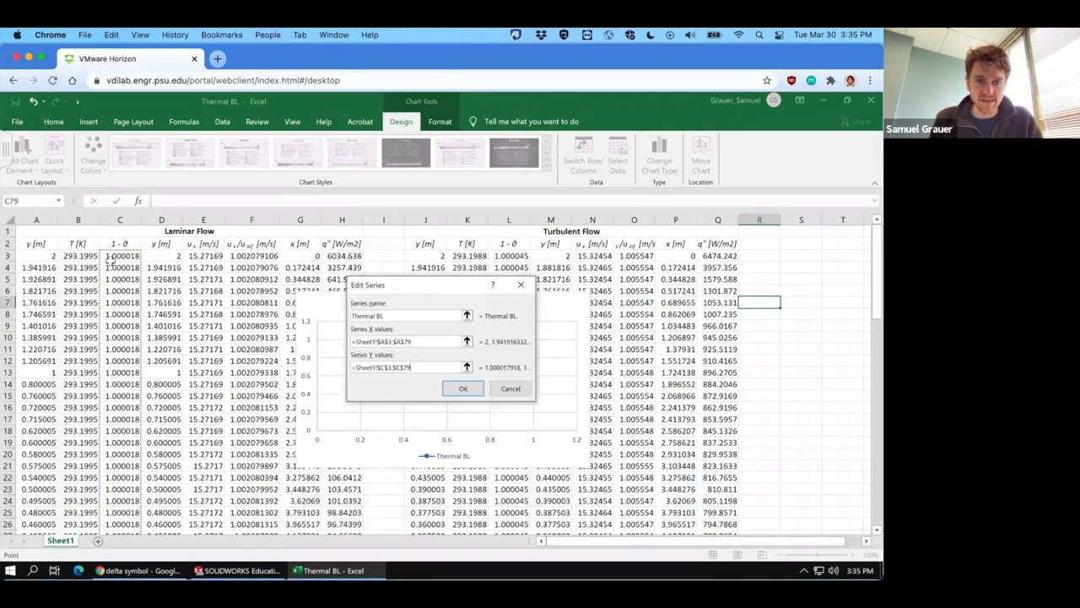
click(464, 389)
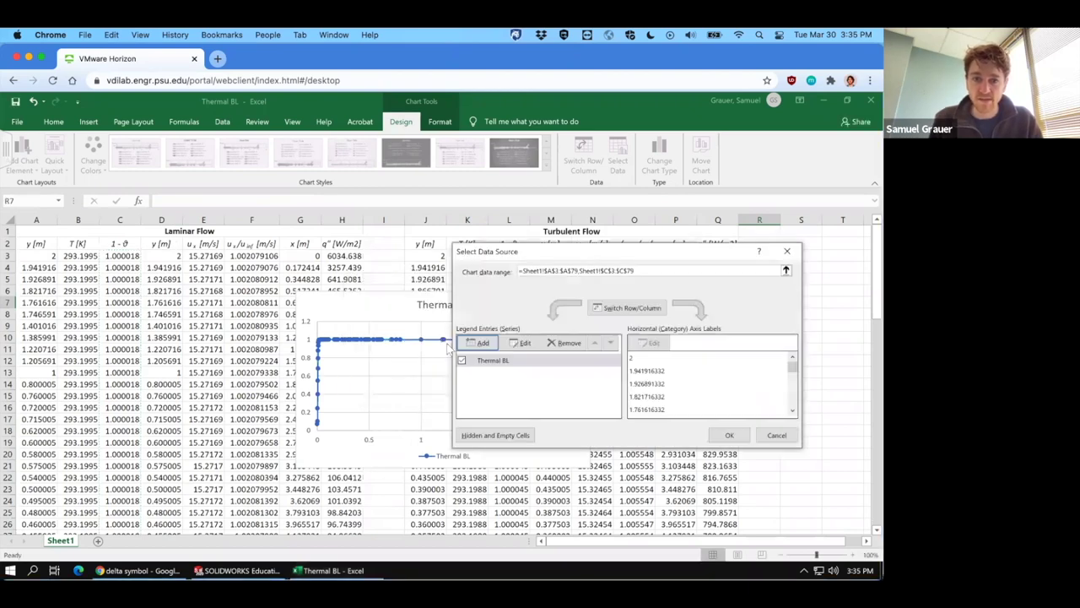
Add a 'Momentum BL' series with X values D3:D82 and Y values F3:F82
click(489, 345)
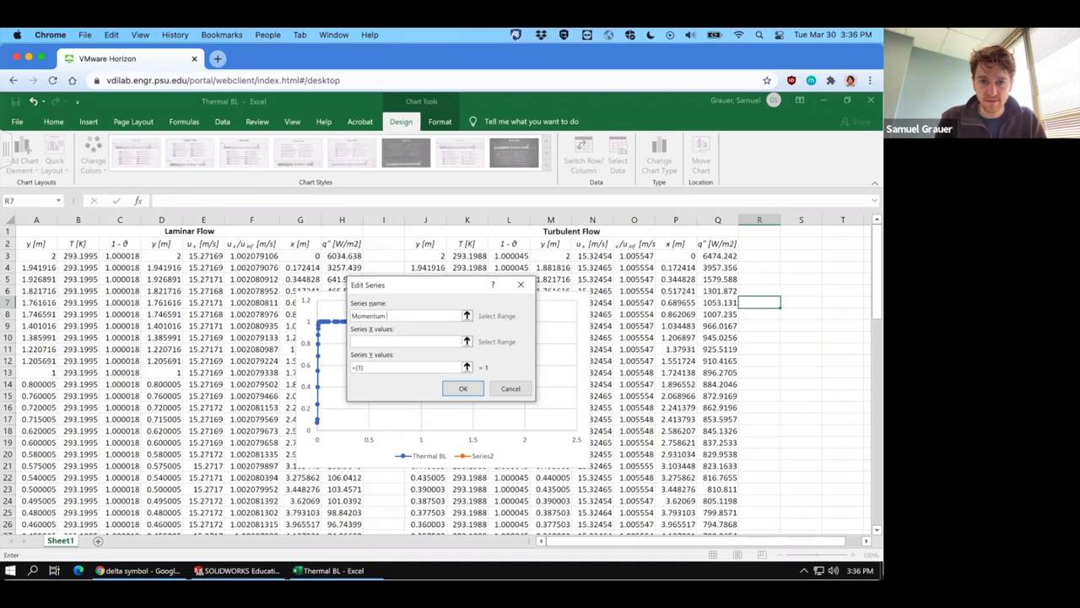
click(395, 340)
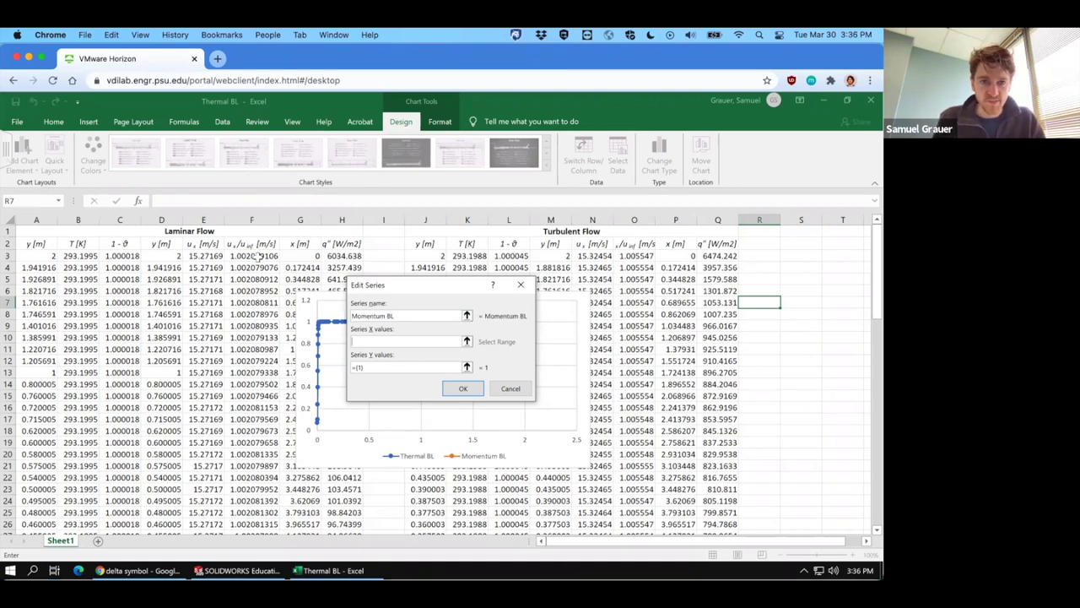
drag(155, 256, 169, 511)
drag(379, 372, 305, 371)
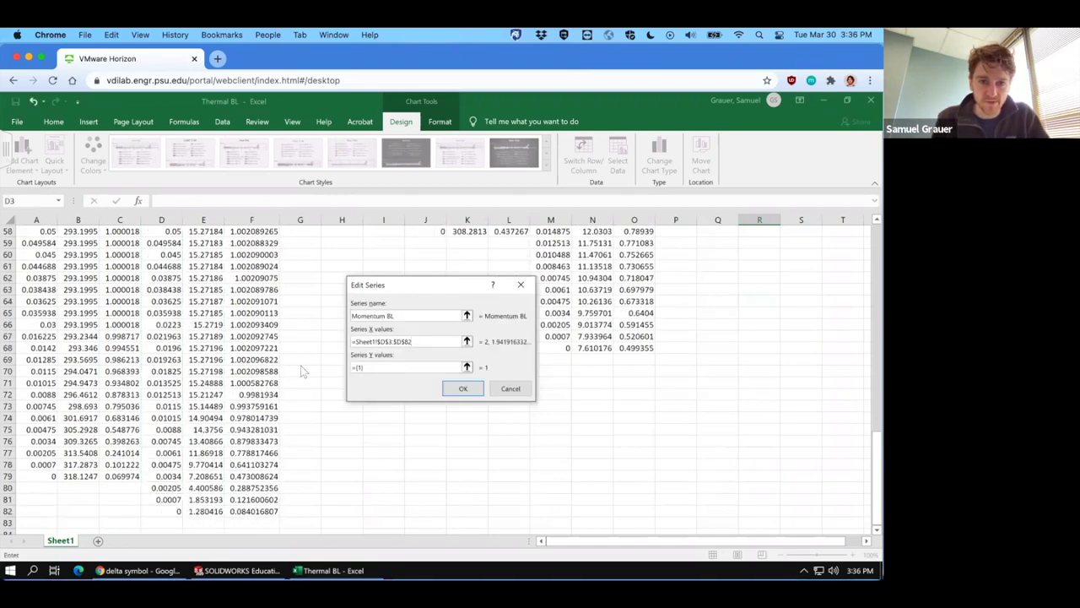
key(BackSpace)
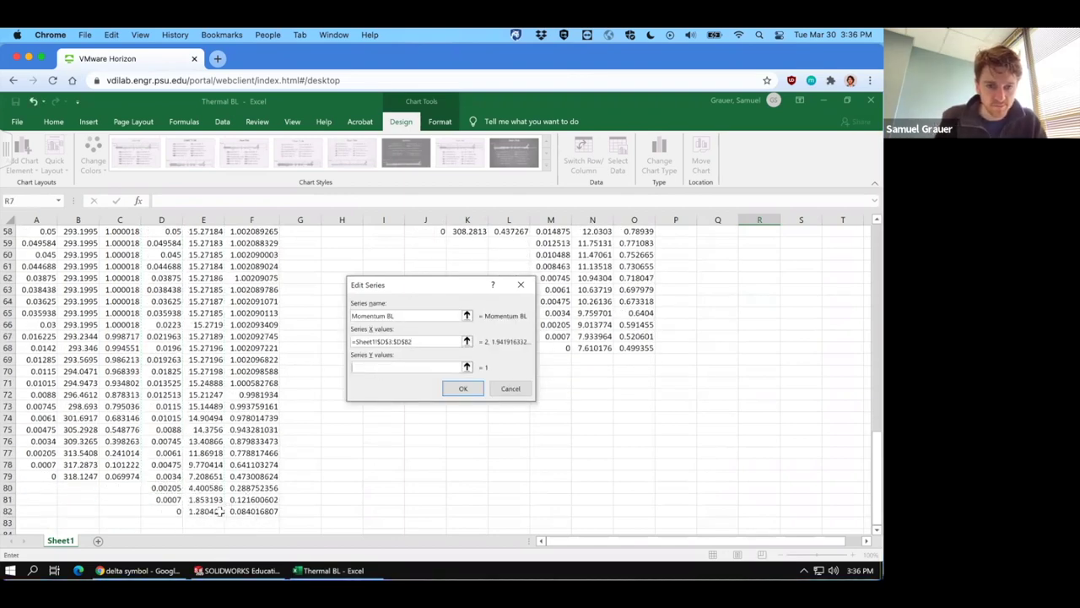
drag(273, 511, 258, 256)
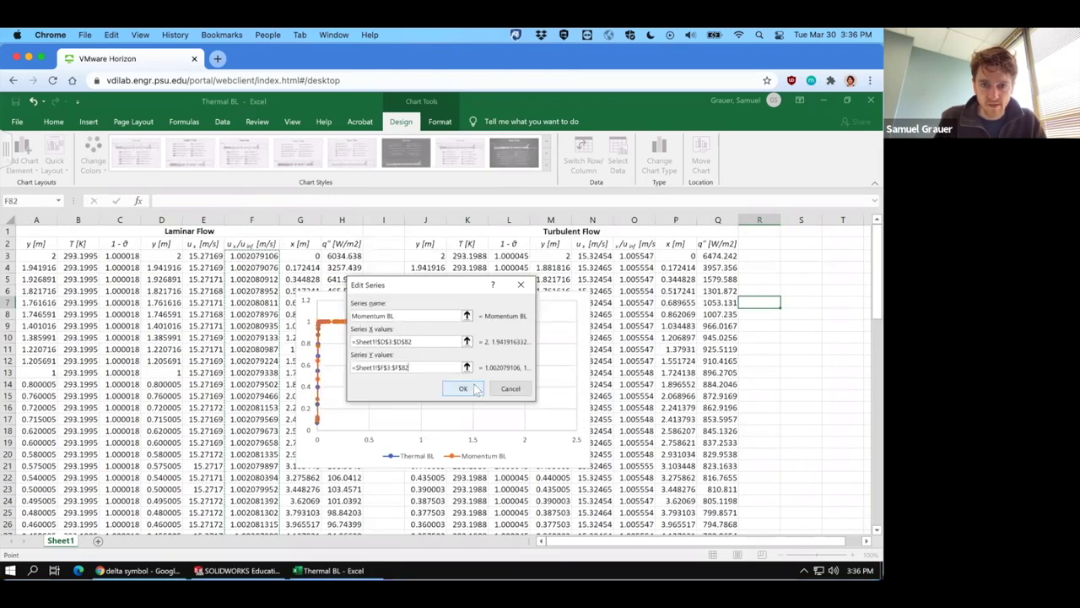
click(475, 389)
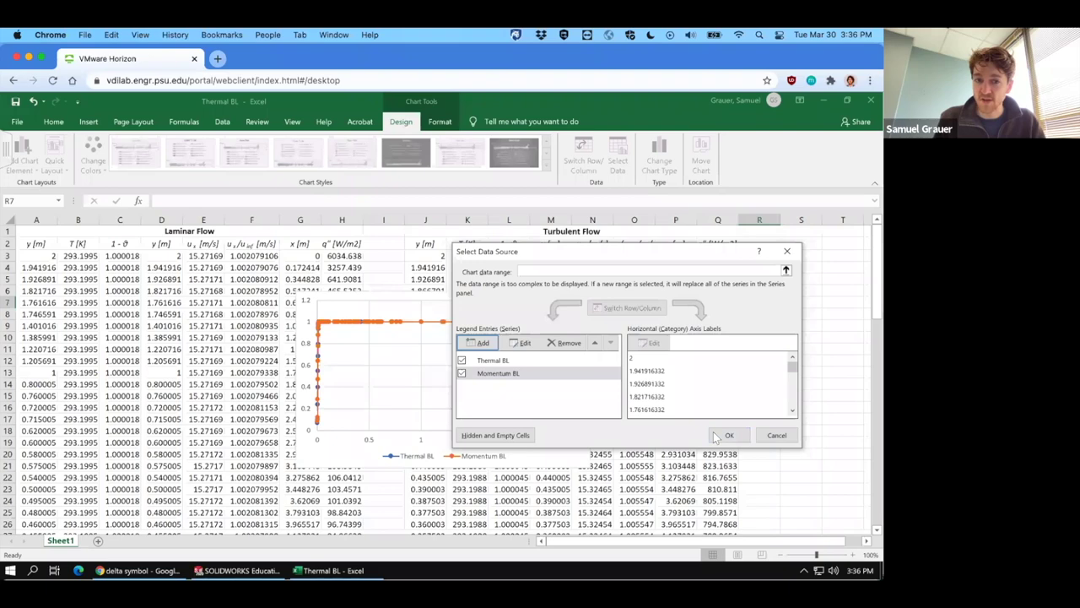
click(729, 435)
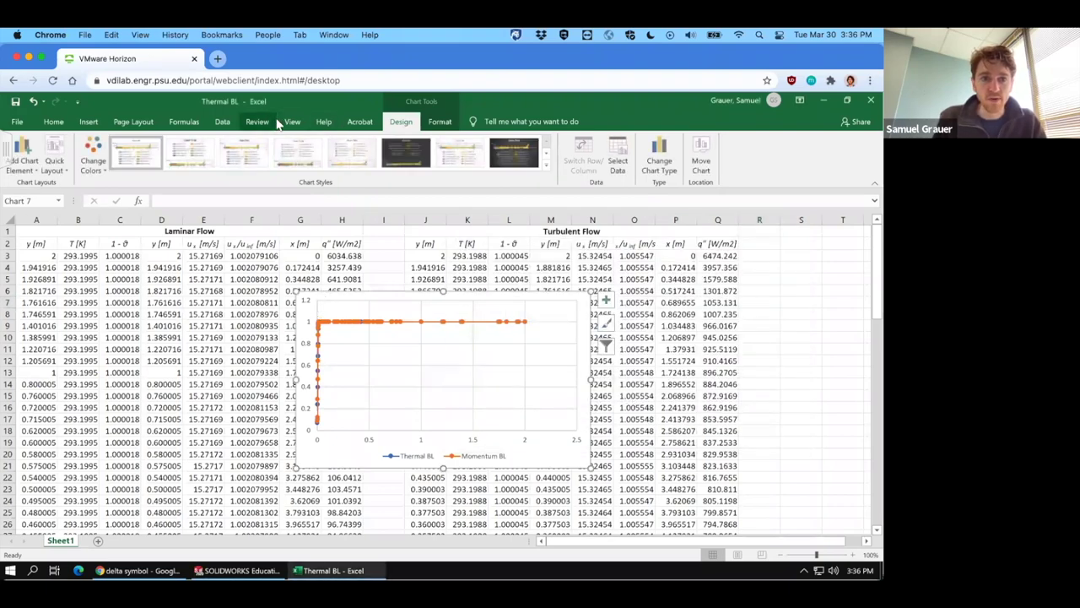
Add primary horizontal and vertical axis titles to the chart
click(39, 153)
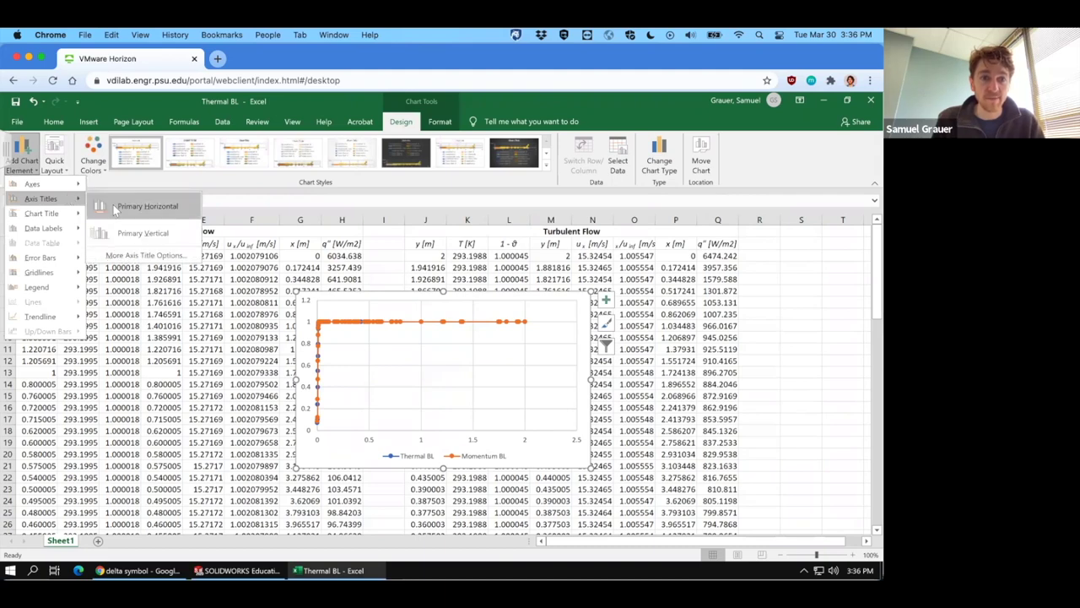
click(122, 200)
click(23, 157)
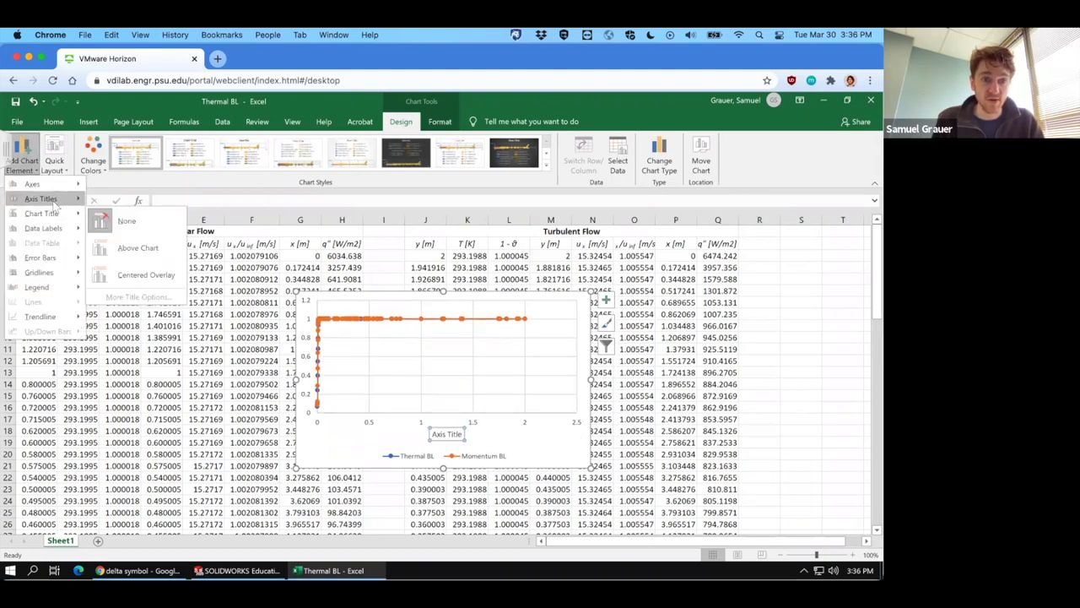
mouse_move(49, 198)
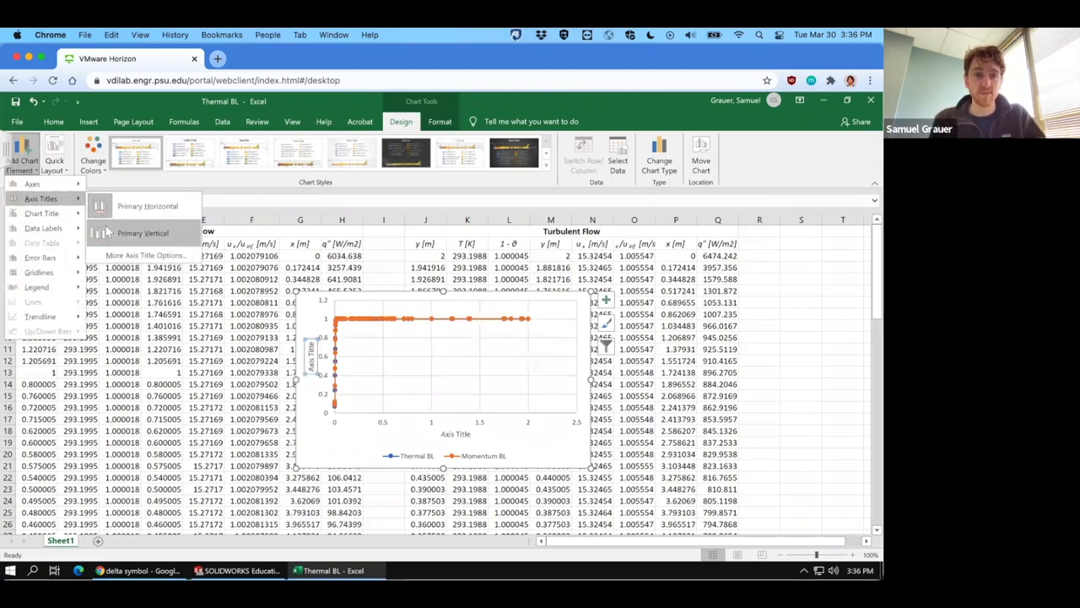
click(107, 232)
Add a chart title above the chart and place the legend on the right
click(23, 156)
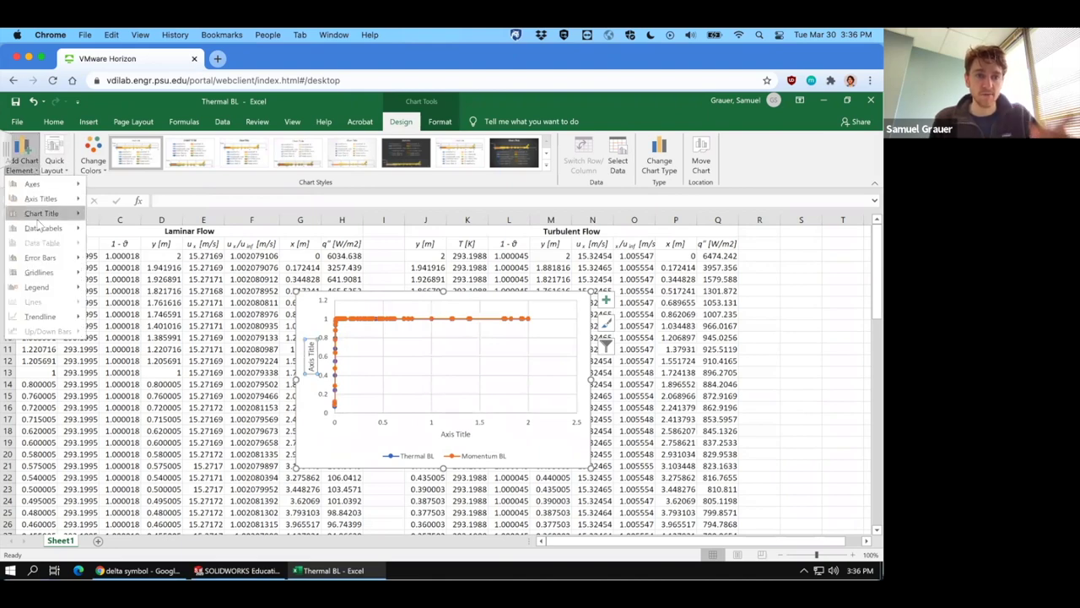
mouse_move(39, 216)
click(128, 242)
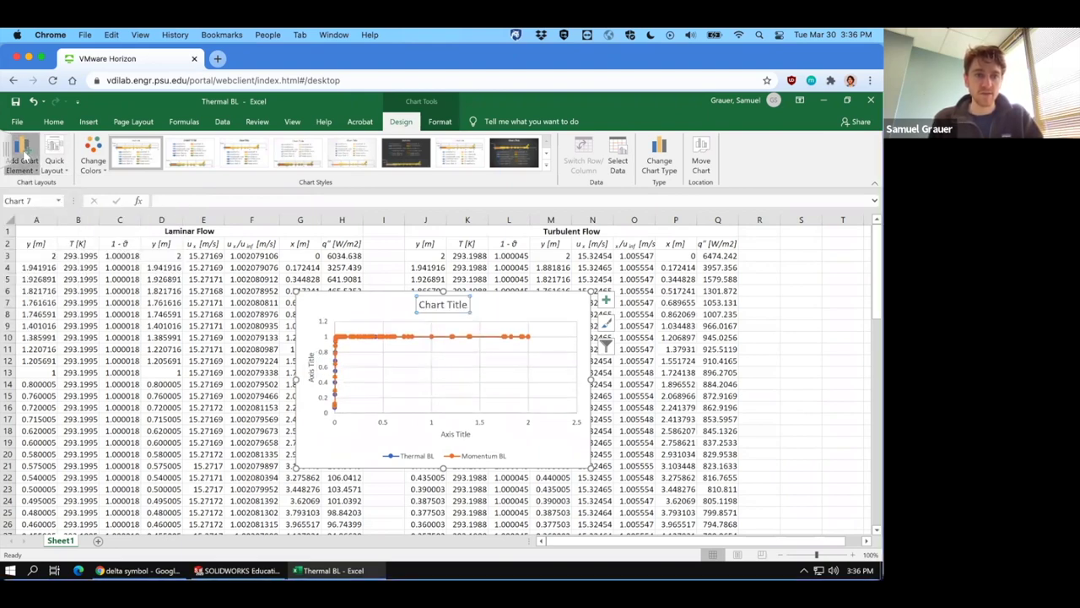
click(25, 156)
mouse_move(38, 228)
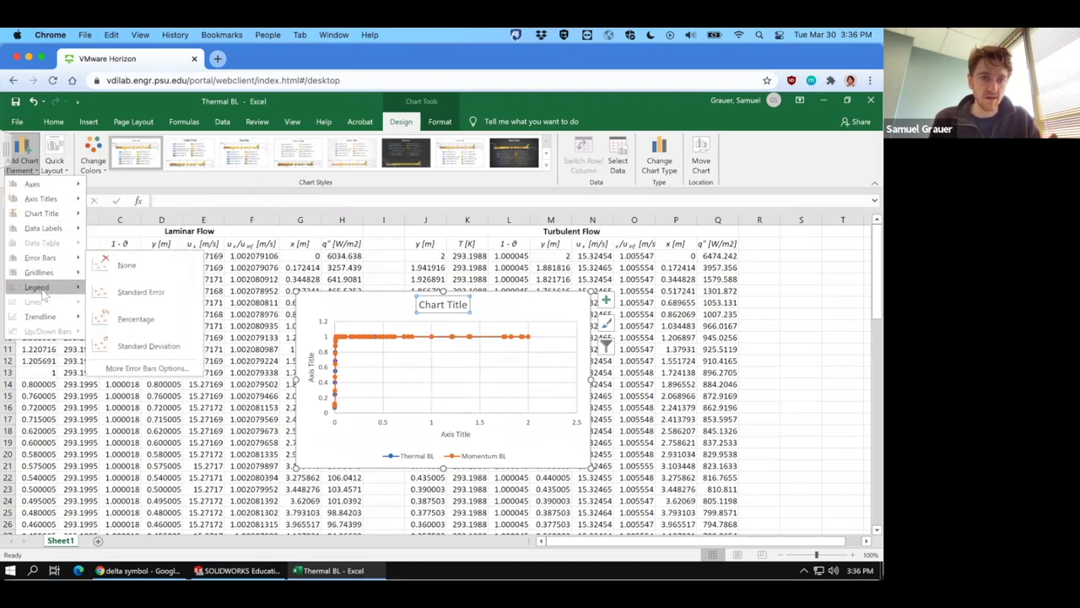
mouse_move(44, 287)
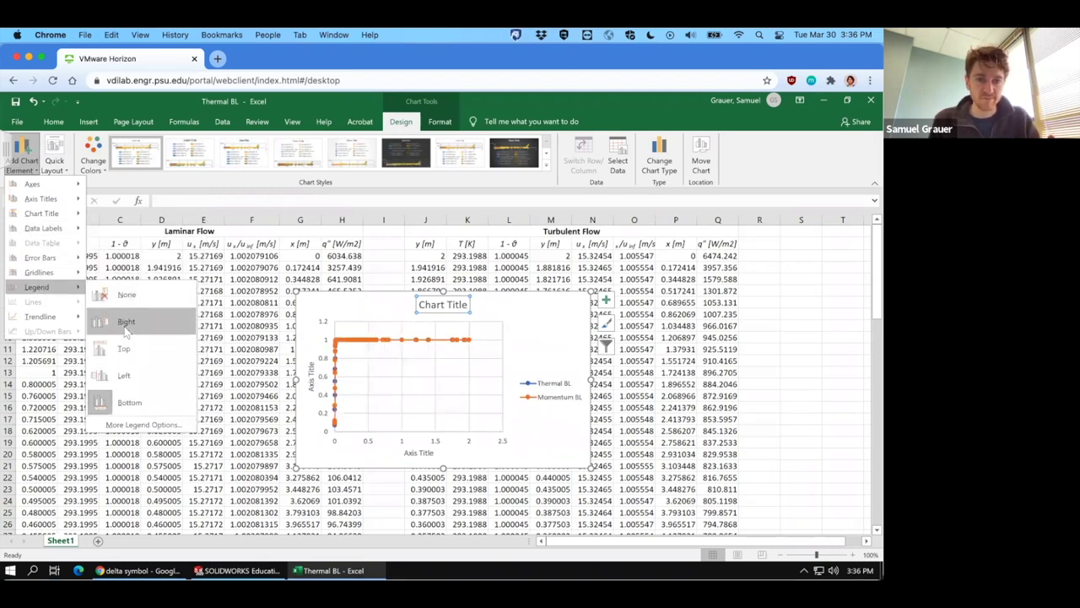
click(126, 322)
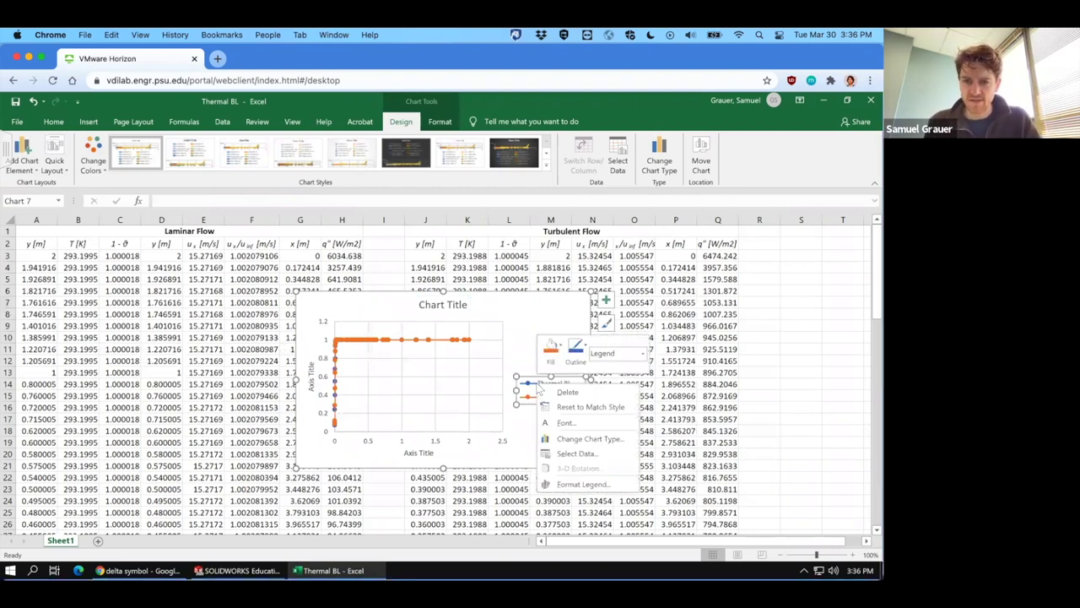
Let the legend overlap the chart and drag it into the plot's lower-right corner
click(584, 484)
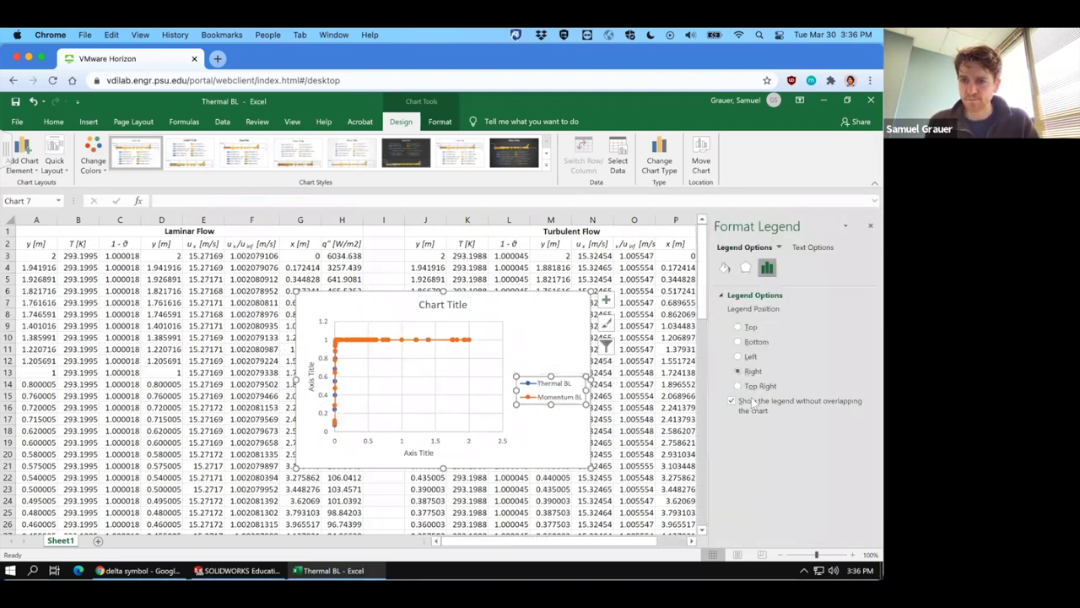
click(732, 402)
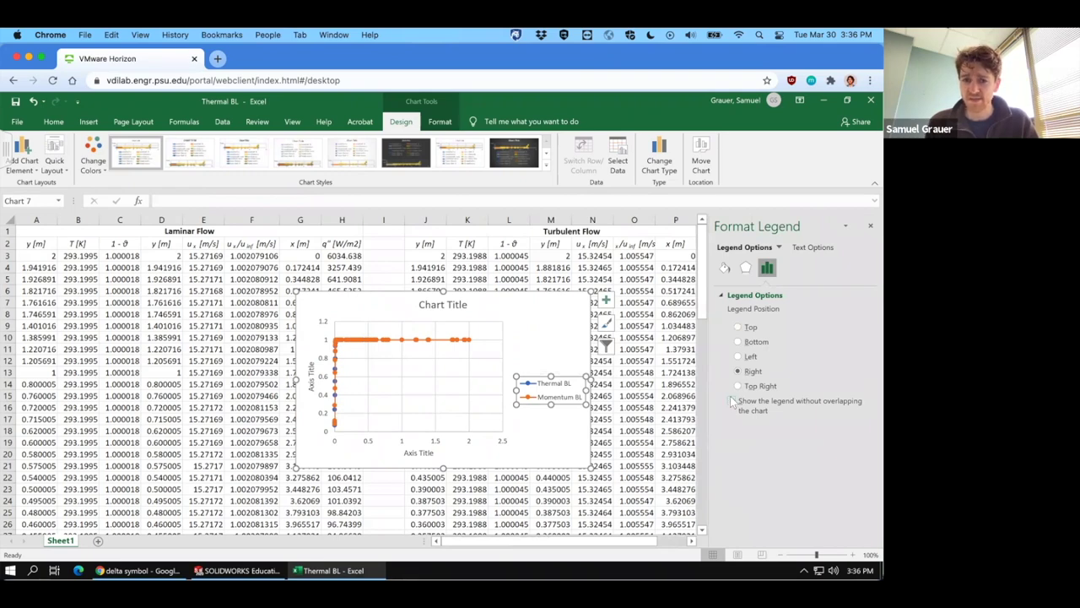
drag(560, 379, 547, 396)
click(725, 268)
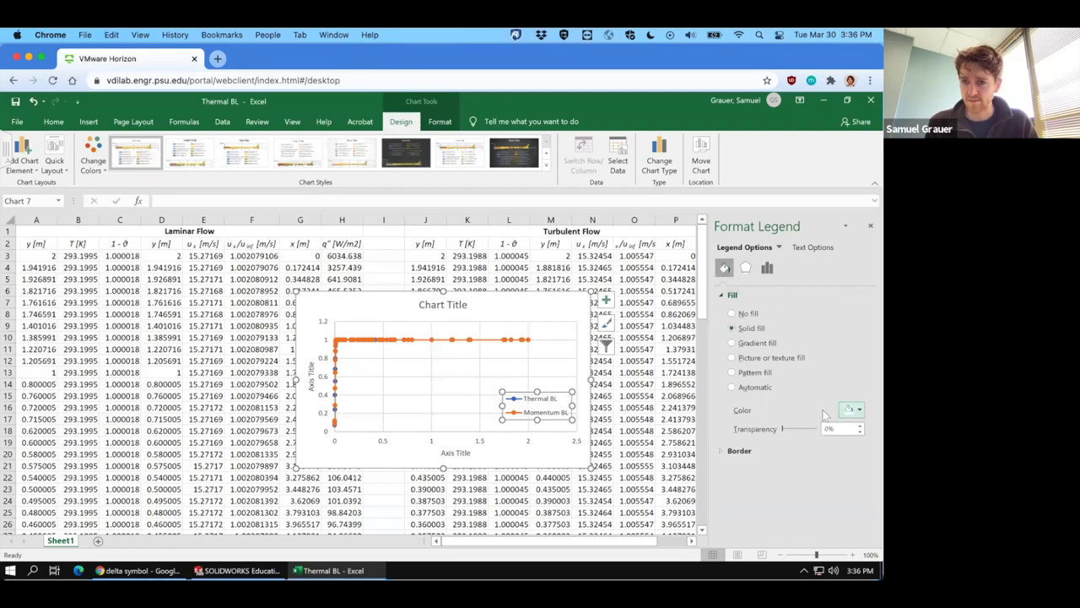
click(555, 392)
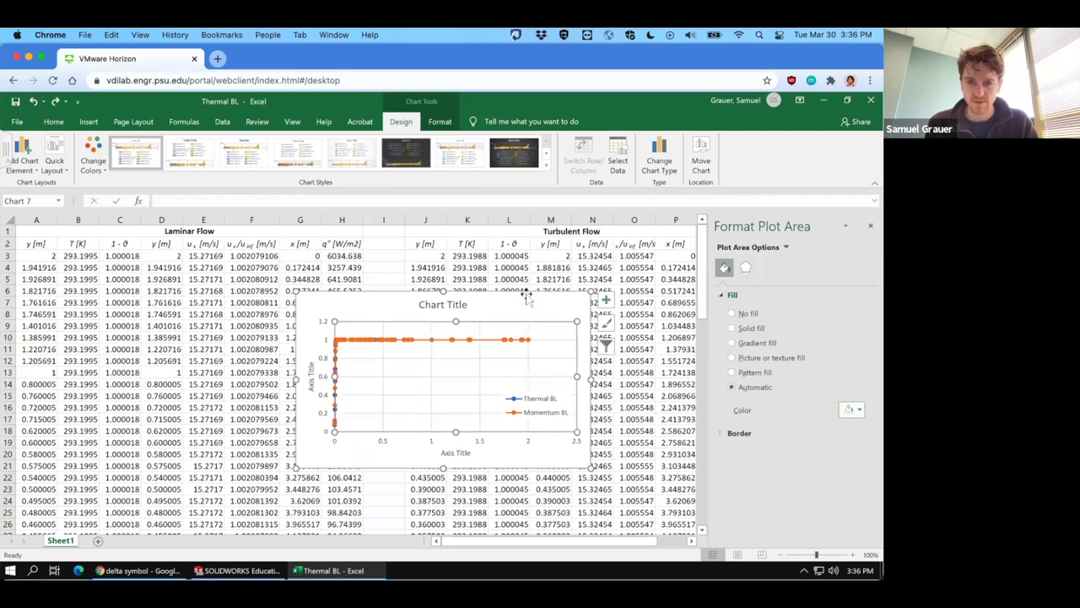
Change the chart title to 'Laminar Boundary Layers' and select the vertical axis title text
click(437, 307)
triple_click(439, 308)
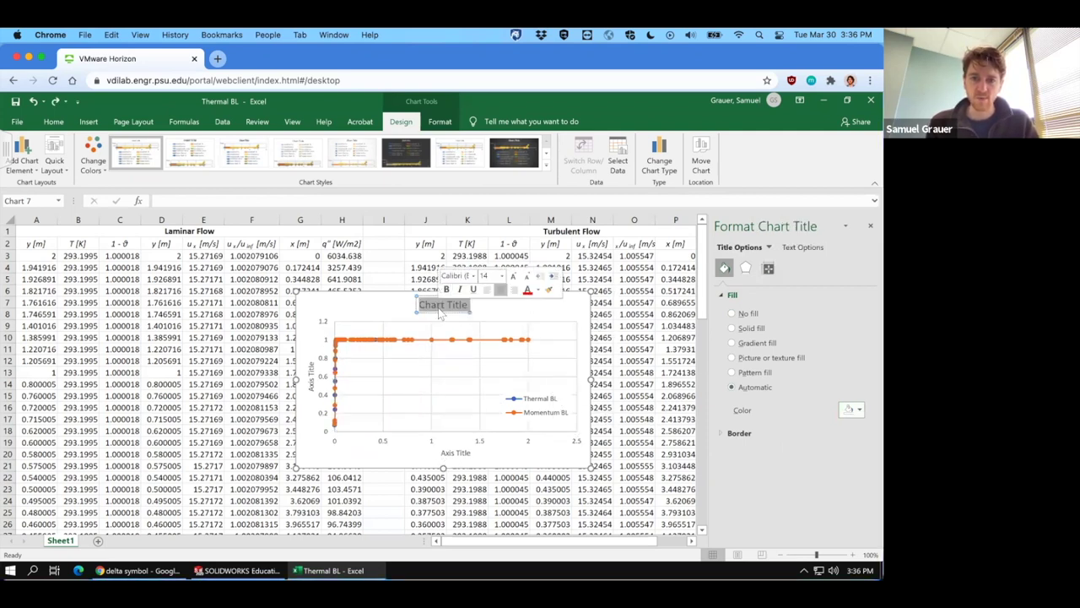
text(Lam)
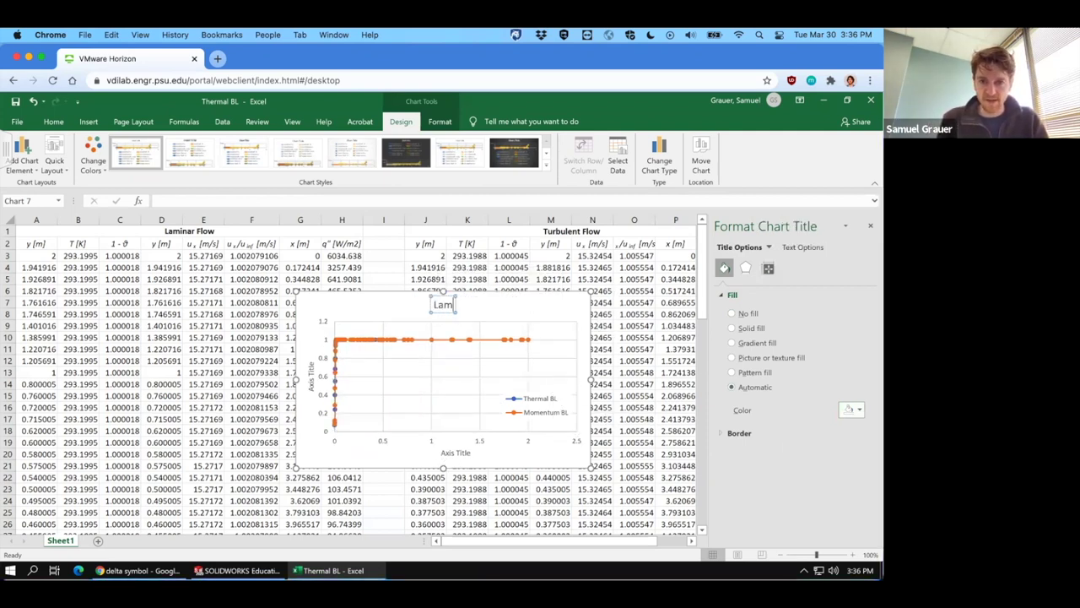
text(inar Boundary Layers)
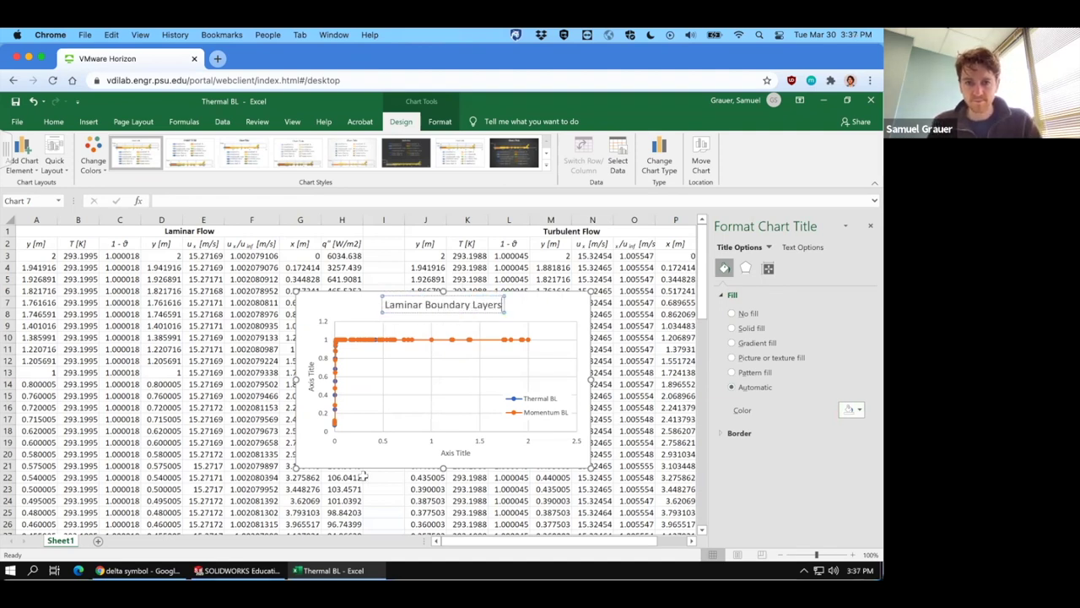
click(312, 370)
triple_click(312, 370)
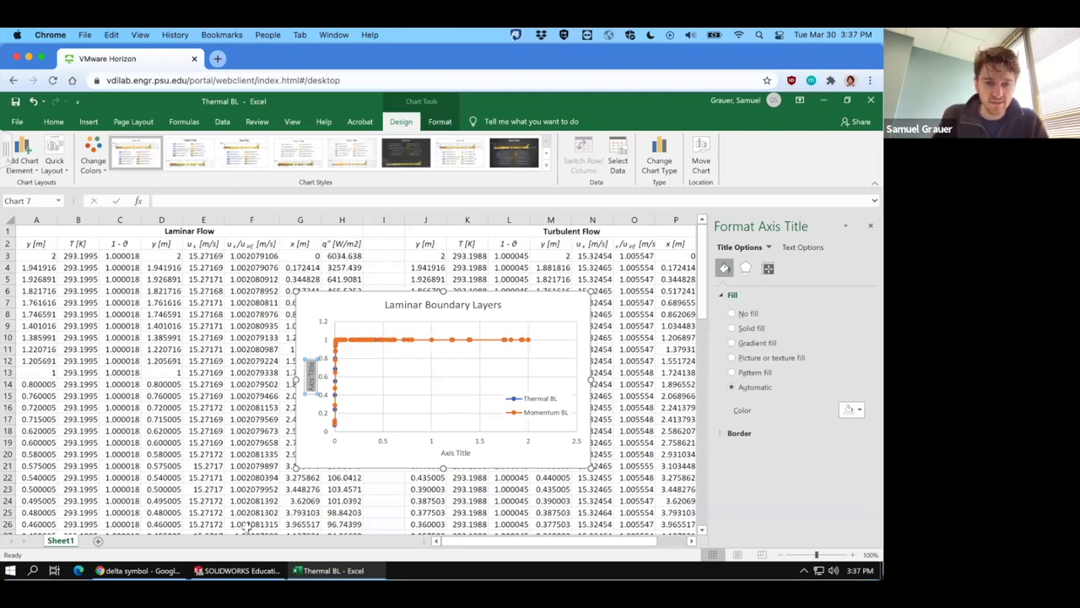
key(alt+Tab)
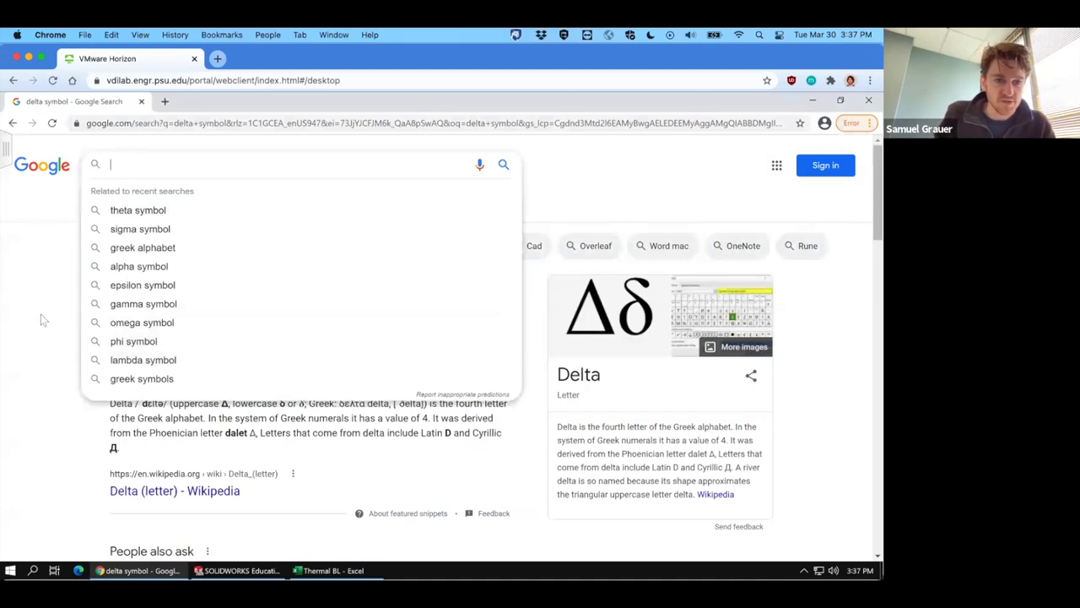
Copy the lowercase δ from the Wikipedia snippet, verifying it with a test paste in the address bar
click(181, 469)
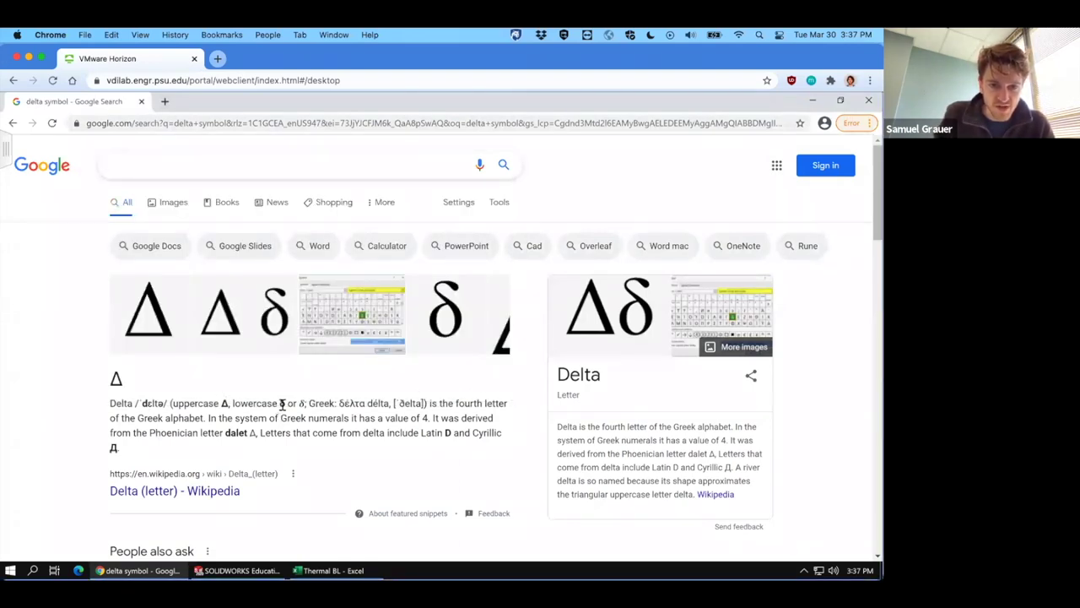
drag(280, 404, 285, 405)
key(ctrl+c)
click(202, 125)
key(ctrl+v)
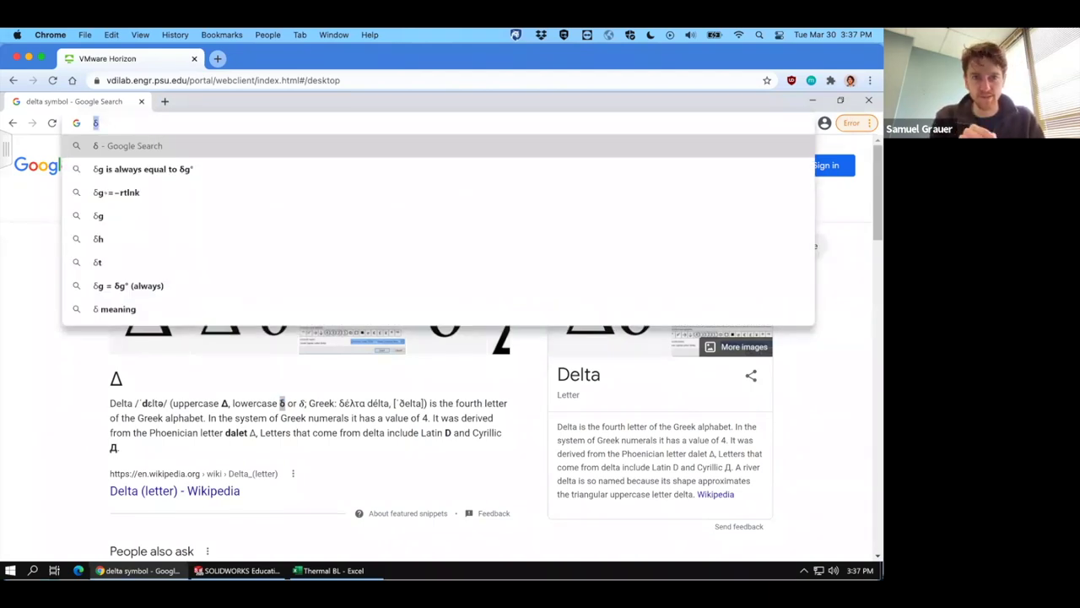
key(BackSpace)
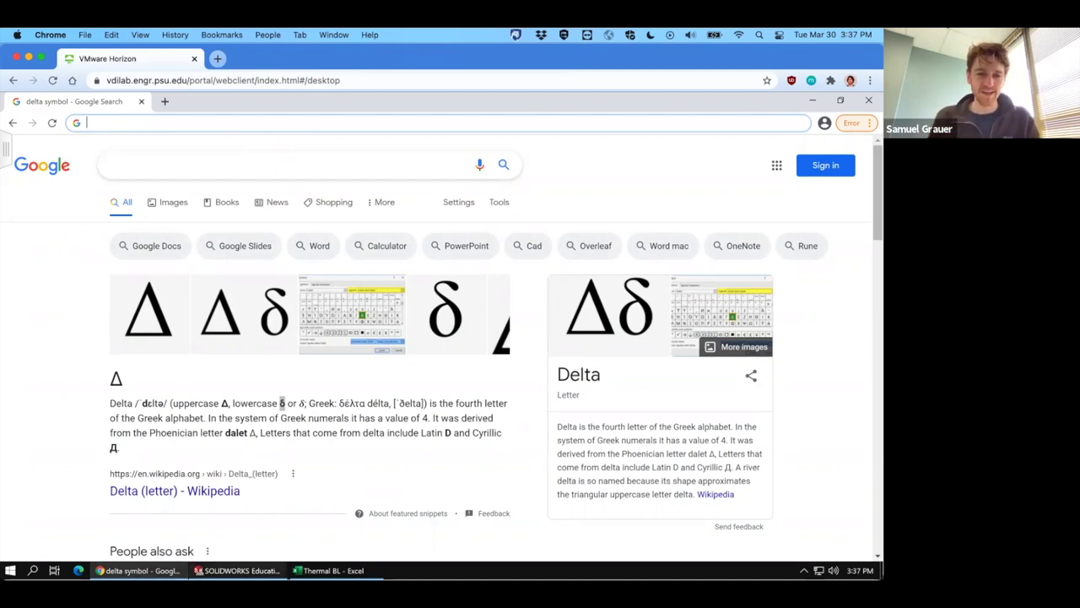
Replace the vertical axis title with the copied δ followed by a subscript t
click(329, 571)
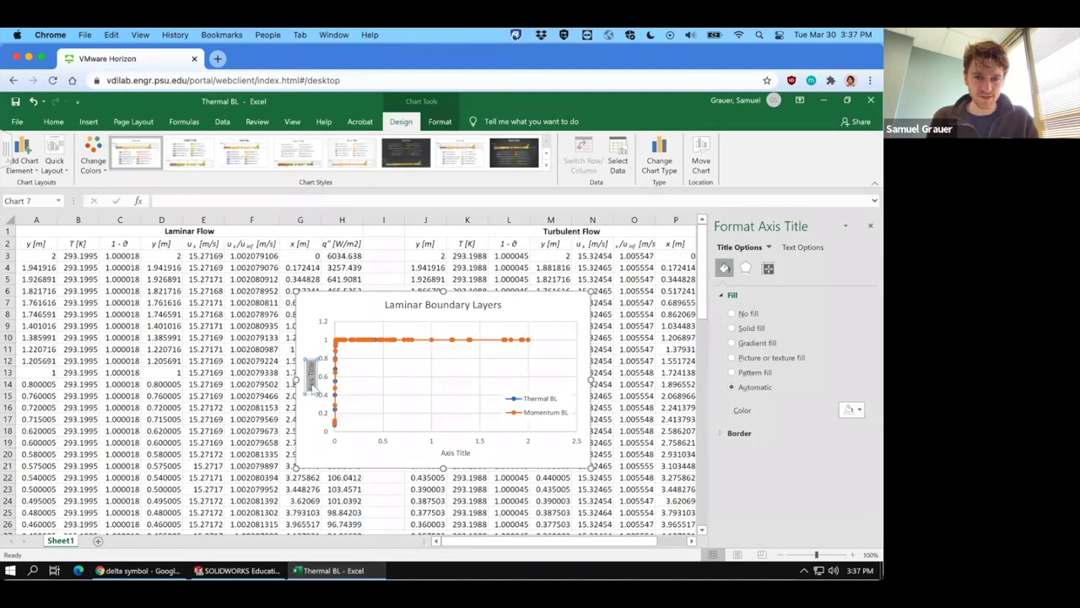
triple_click(315, 384)
key(ctrl+v)
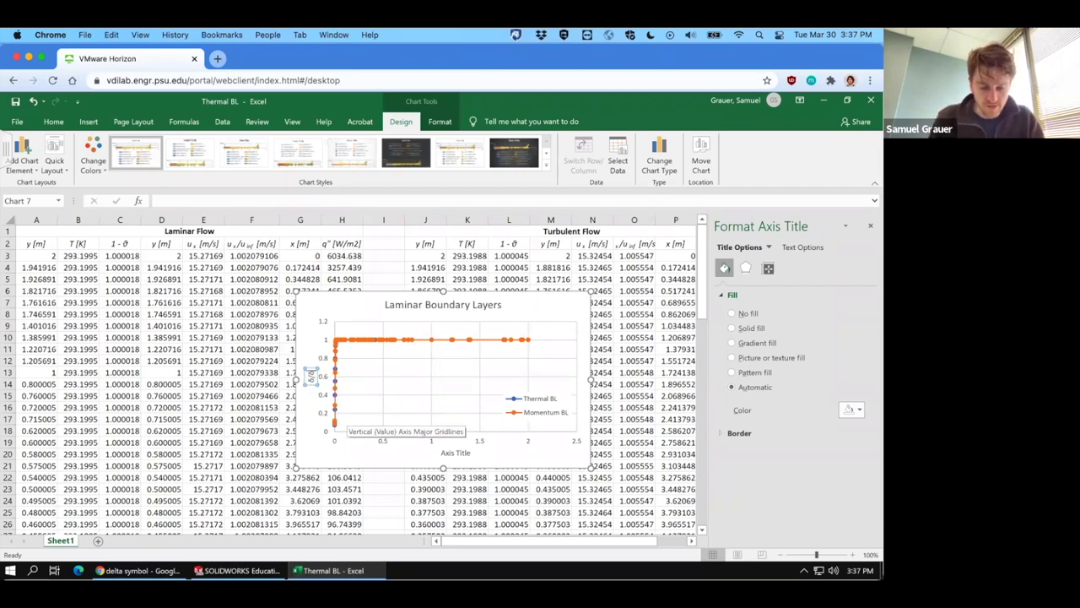
text(t)
key(shift+Left)
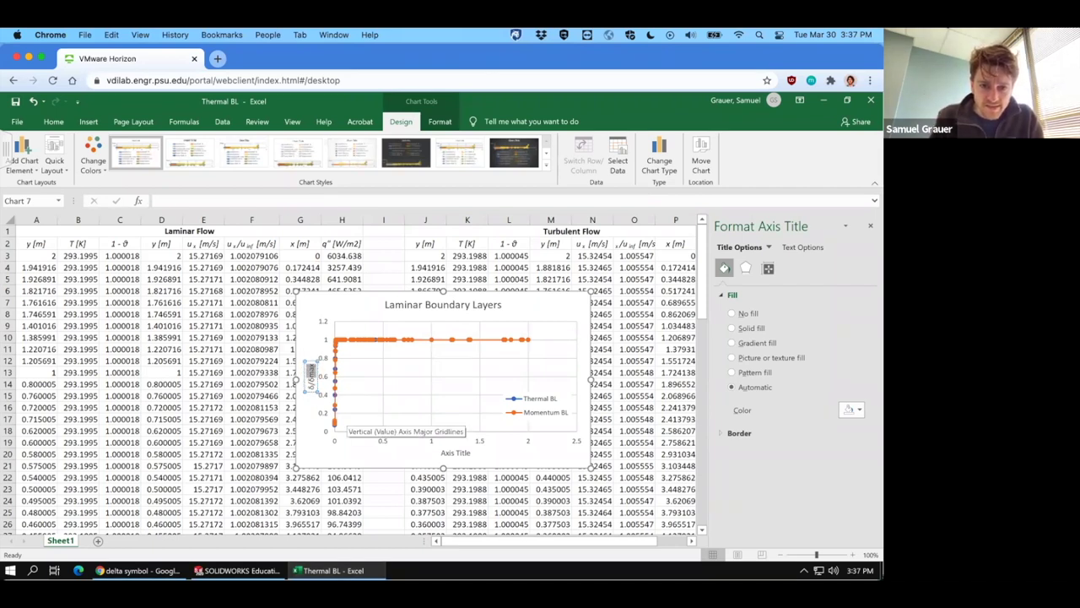
key(ctrl+shift+f)
click(321, 379)
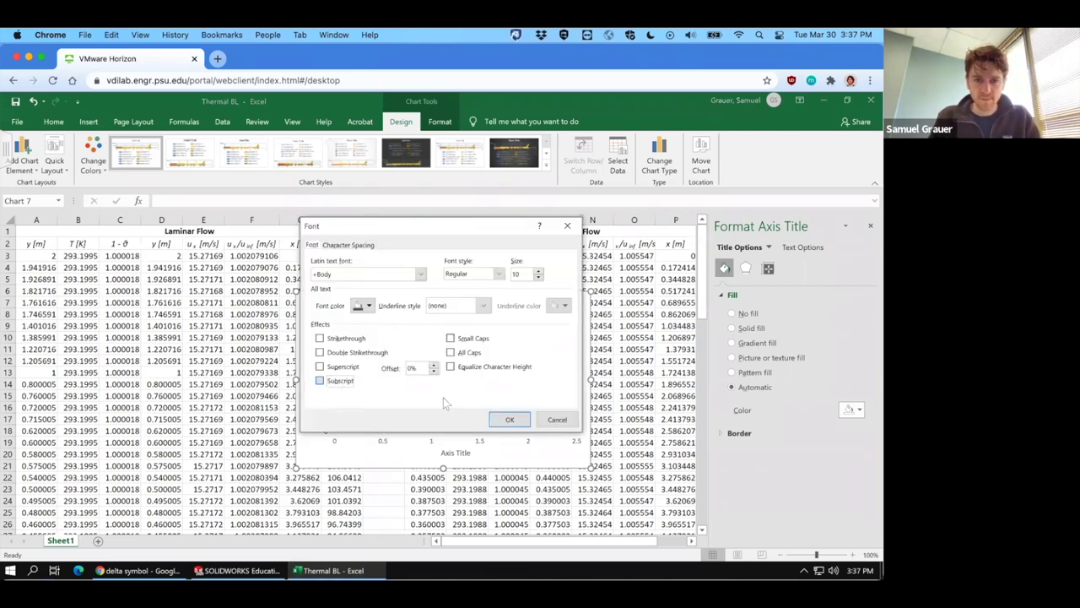
click(508, 419)
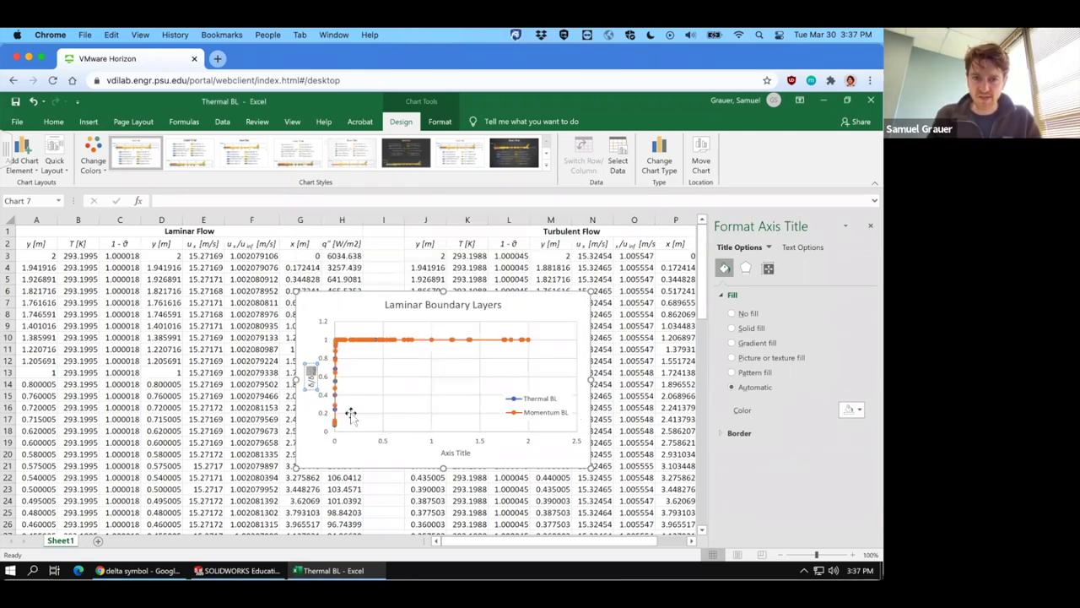
Title the horizontal axis 'y [m]'
double_click(445, 454)
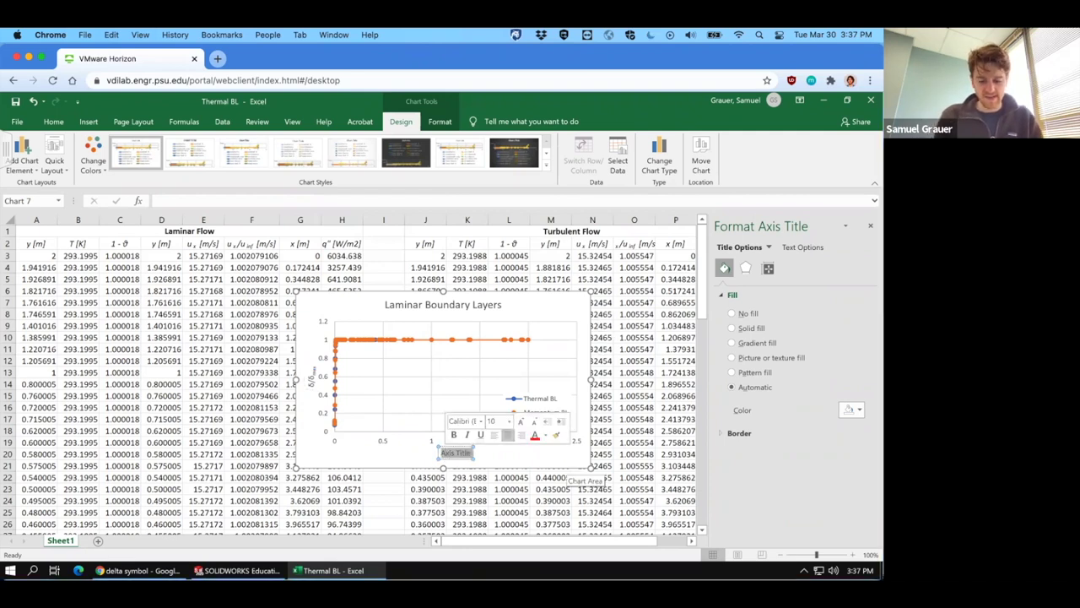
text(y [m])
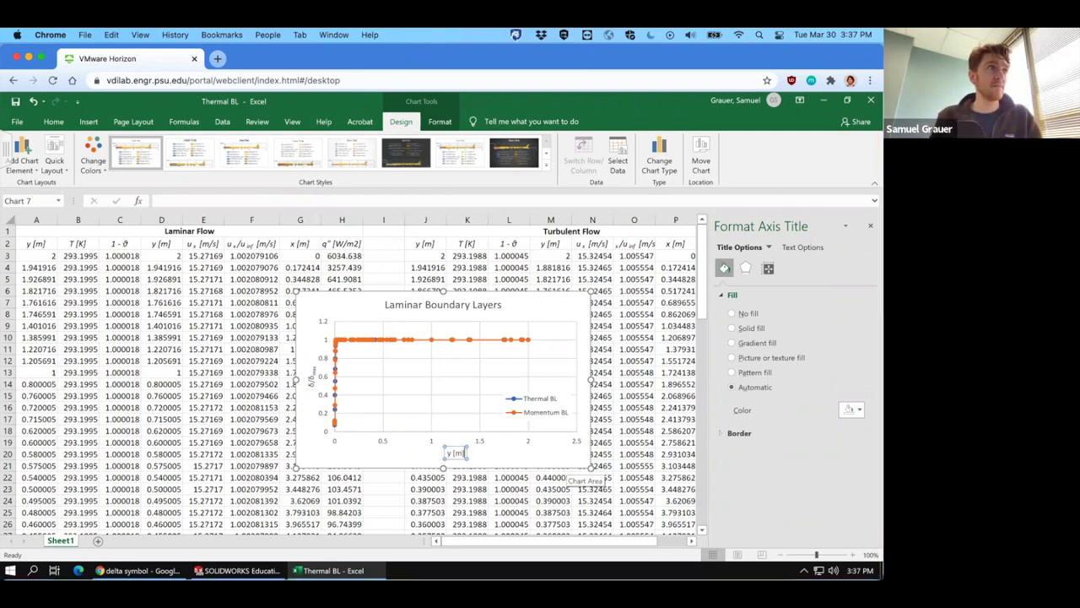
click(489, 447)
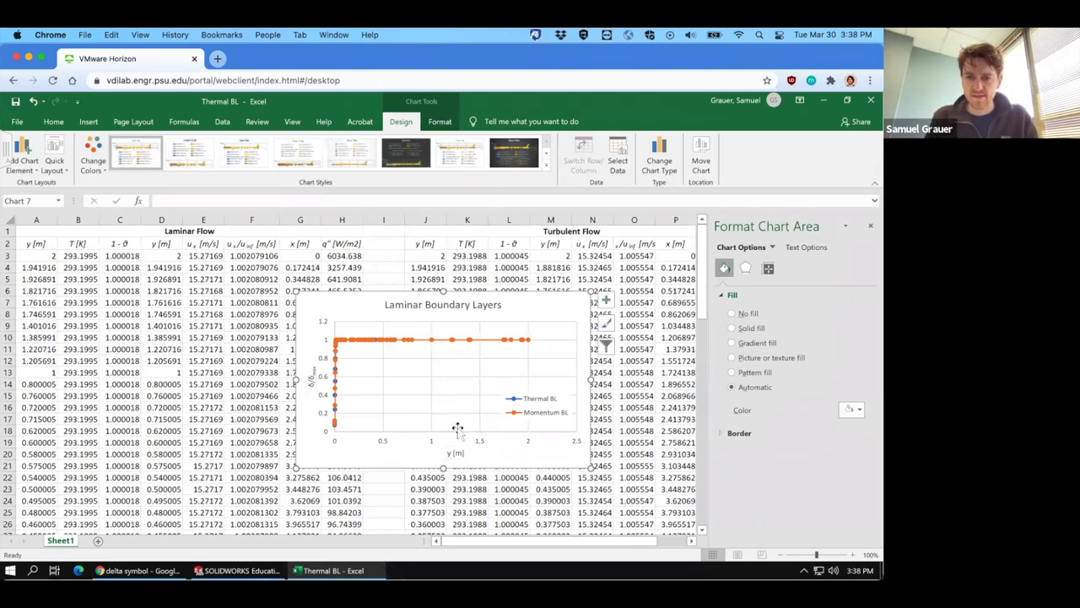
Cap the horizontal axis Maximum bound at 0.05 instead of 2.5
click(433, 441)
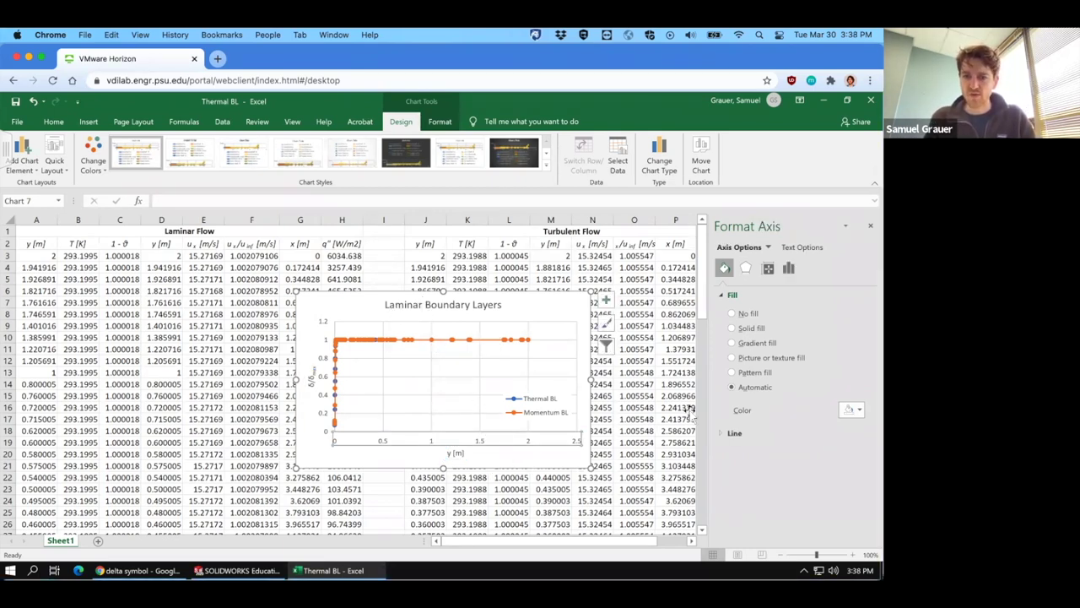
click(786, 269)
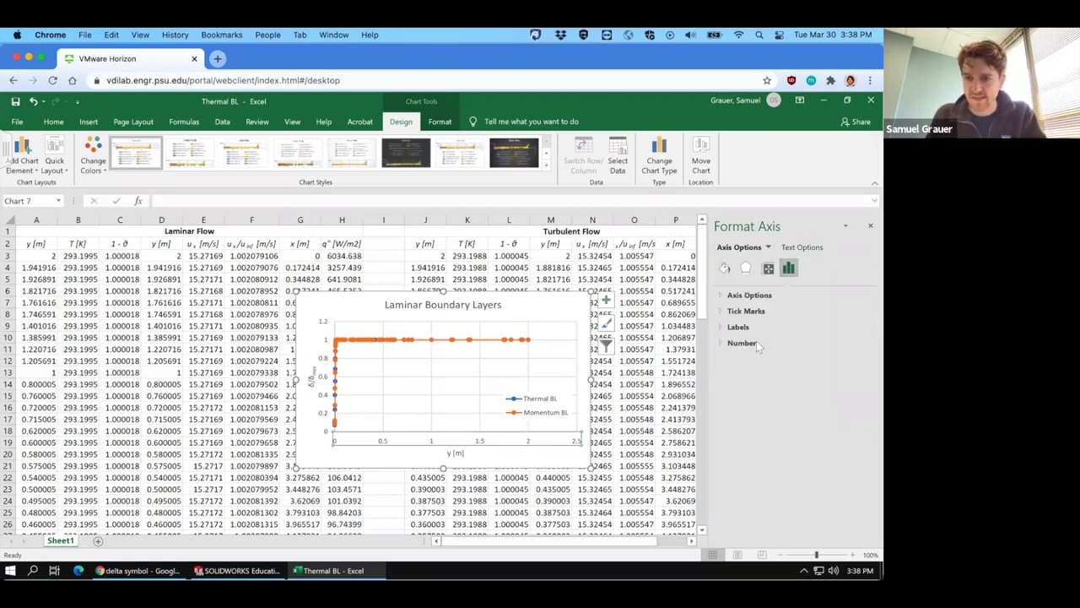
click(740, 296)
click(806, 343)
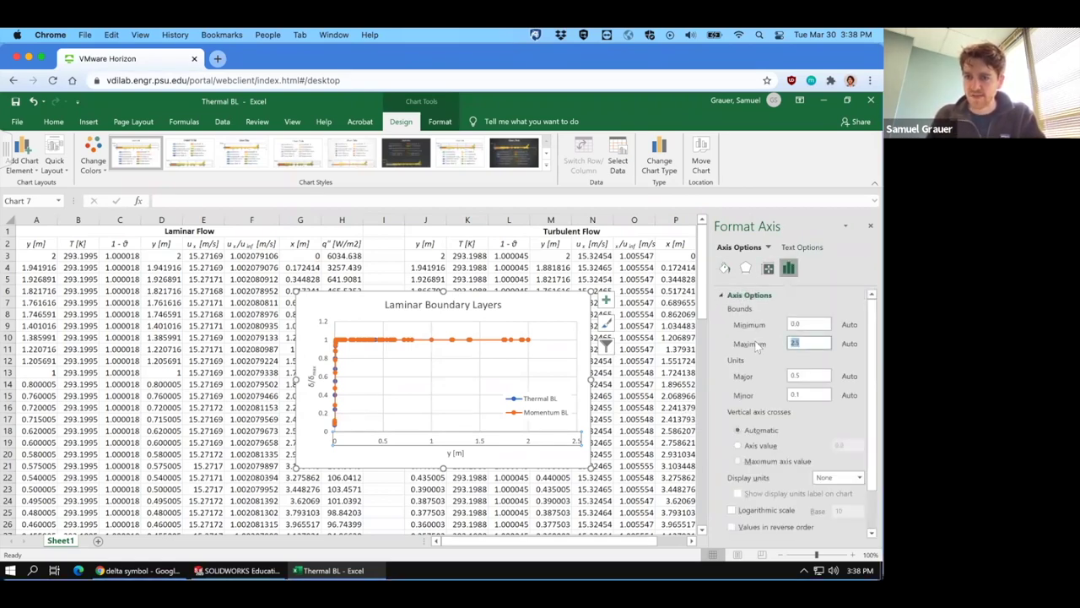
key(BackSpace)
key(BackSpace)
key(BackSpace)
text(0.2)
key(Return)
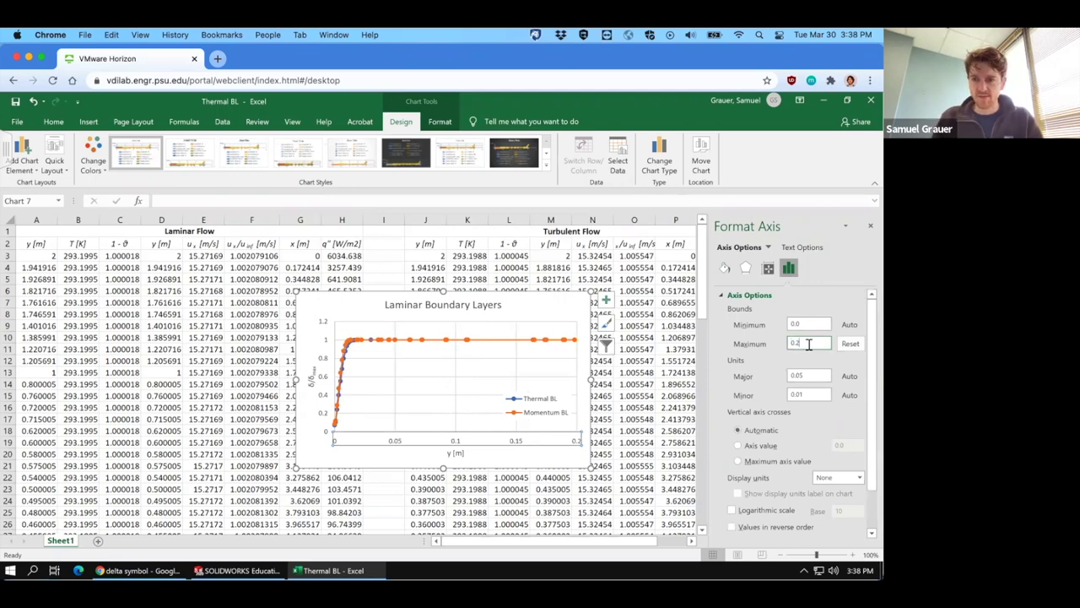
key(Return)
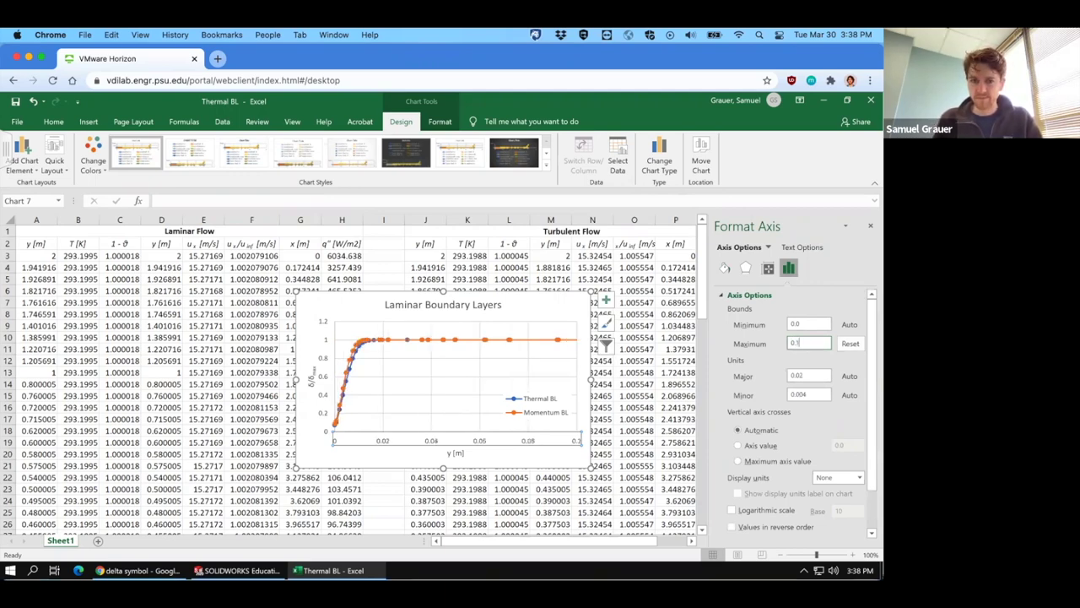
key(BackSpace)
text(05)
key(Return)
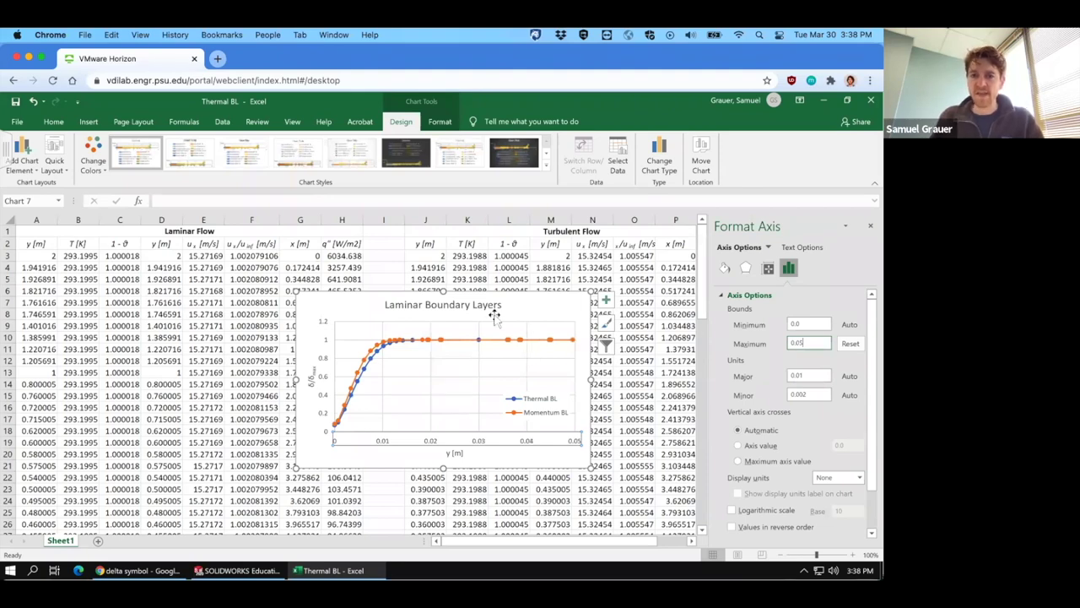
click(305, 308)
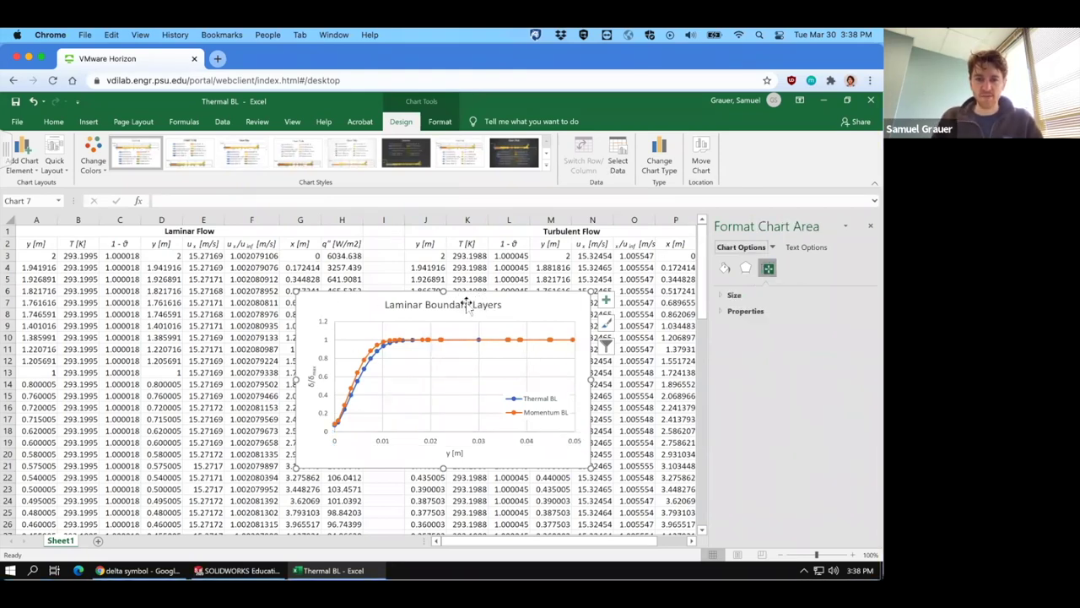
Drag the Laminar Boundary Layers chart beside the Turbulent Flow table and close the Format Chart Area pane
drag(345, 305, 375, 306)
drag(515, 304, 676, 300)
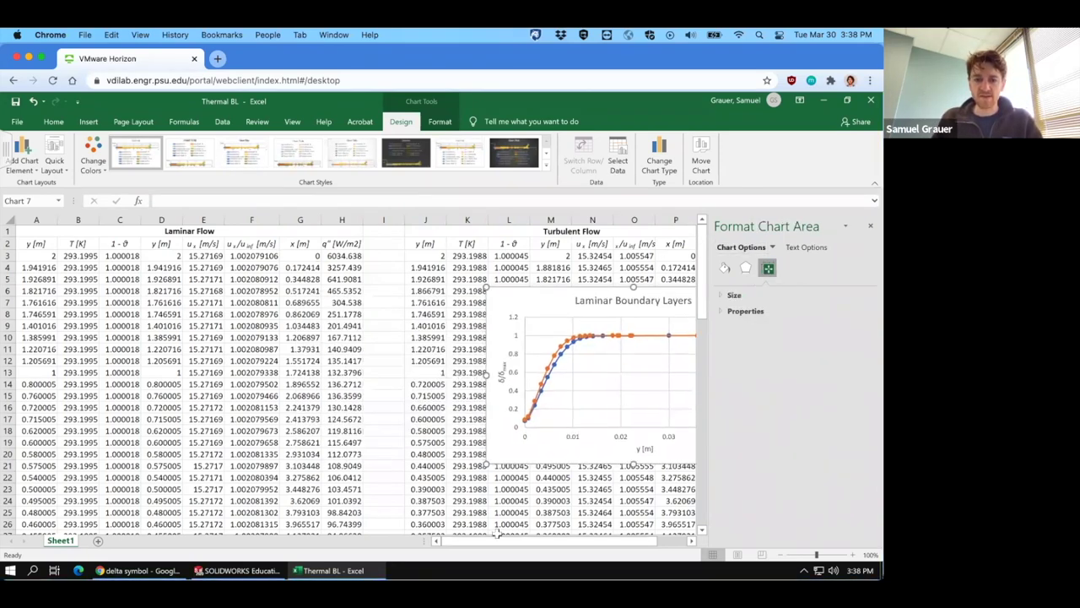
drag(501, 543, 688, 544)
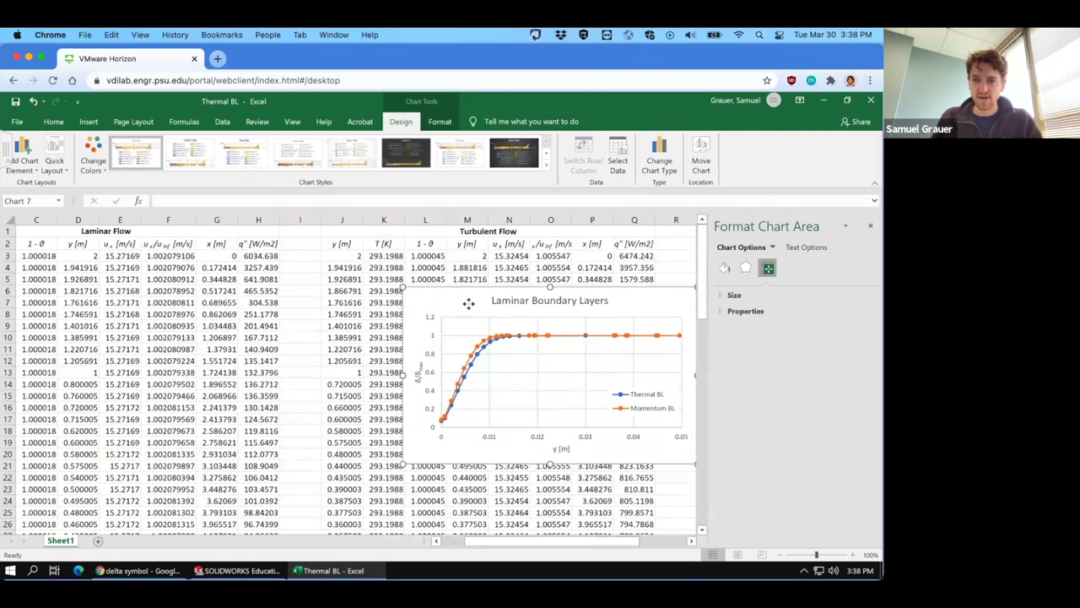
drag(422, 305, 710, 267)
click(871, 227)
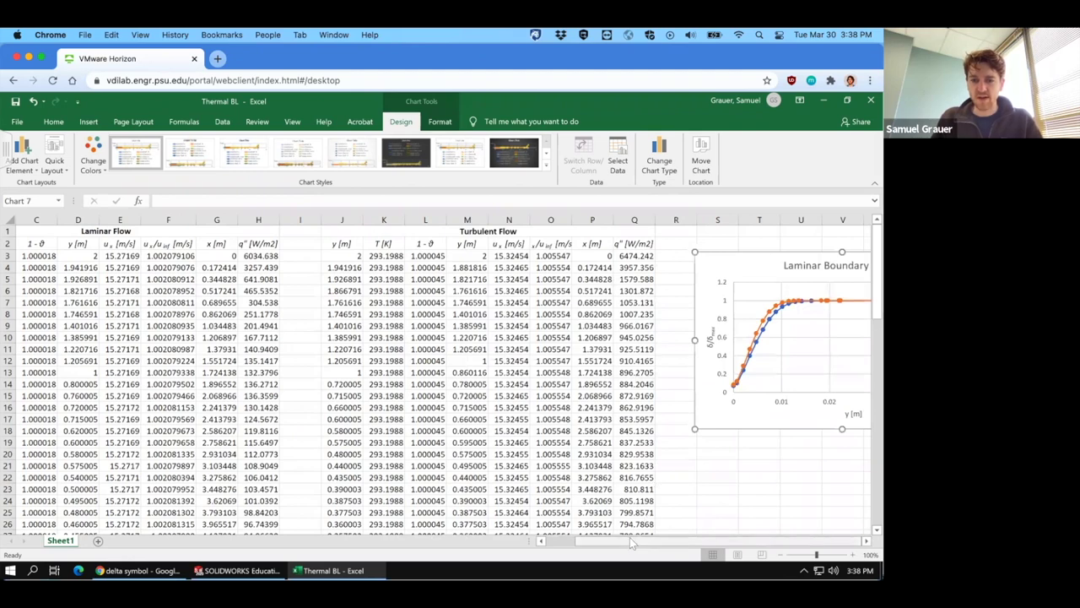
drag(659, 541, 840, 541)
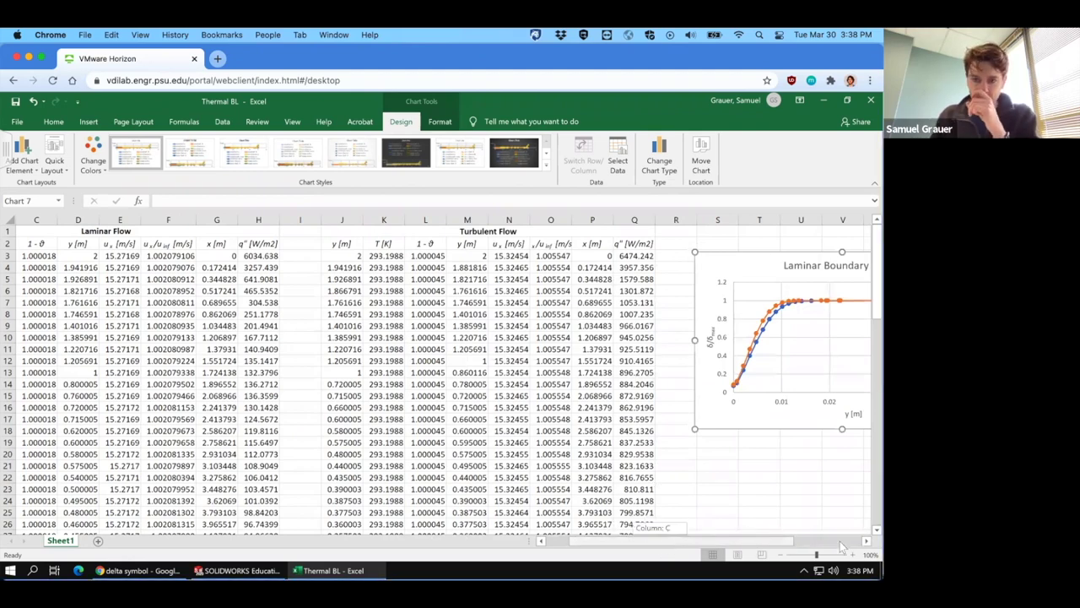
click(878, 344)
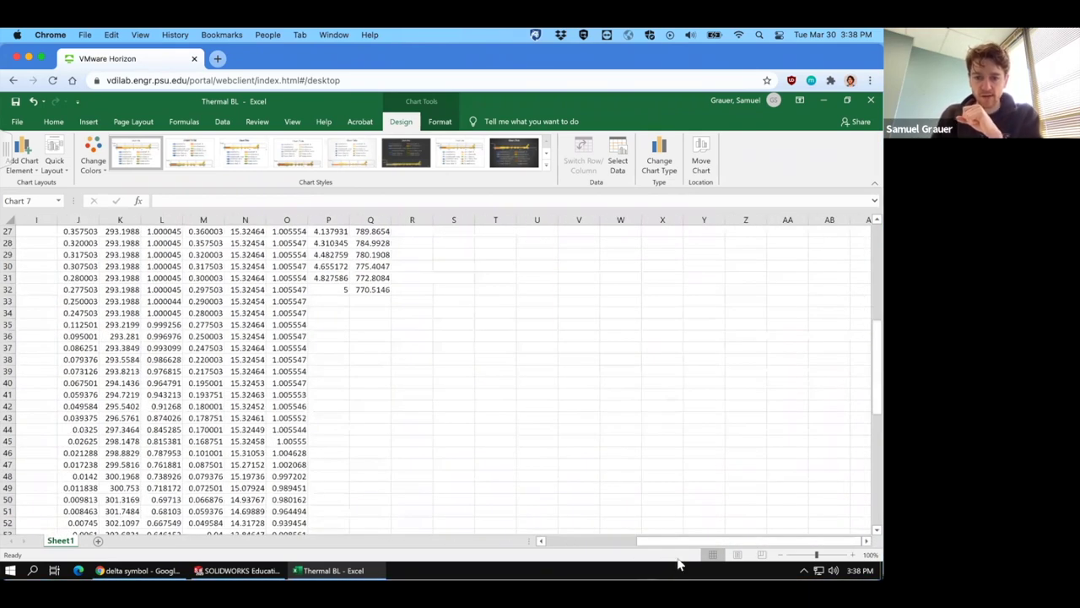
drag(676, 544, 532, 544)
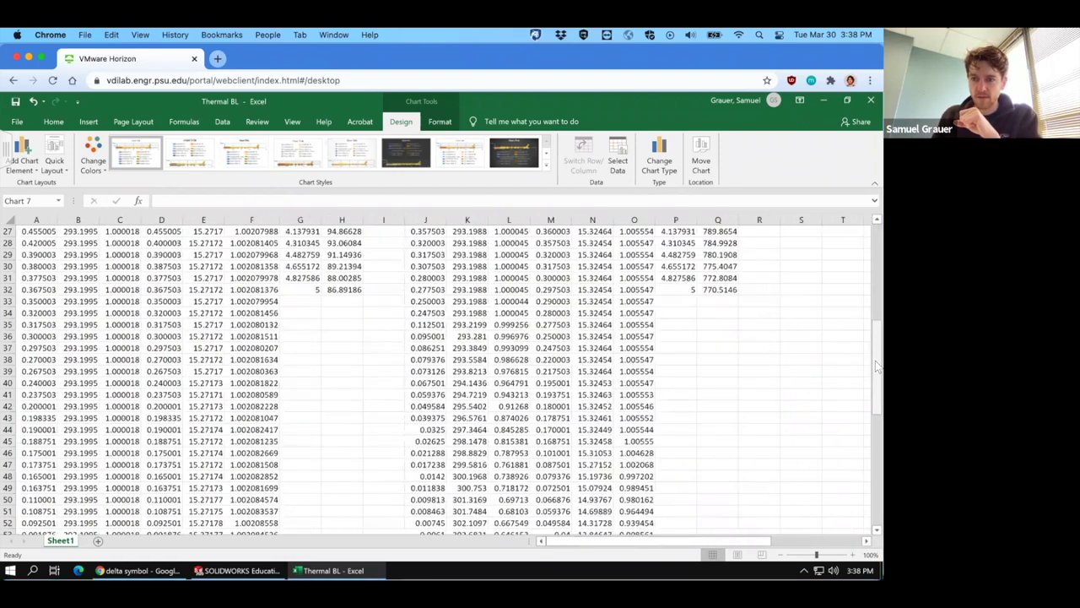
scroll(844, 388, up, 9)
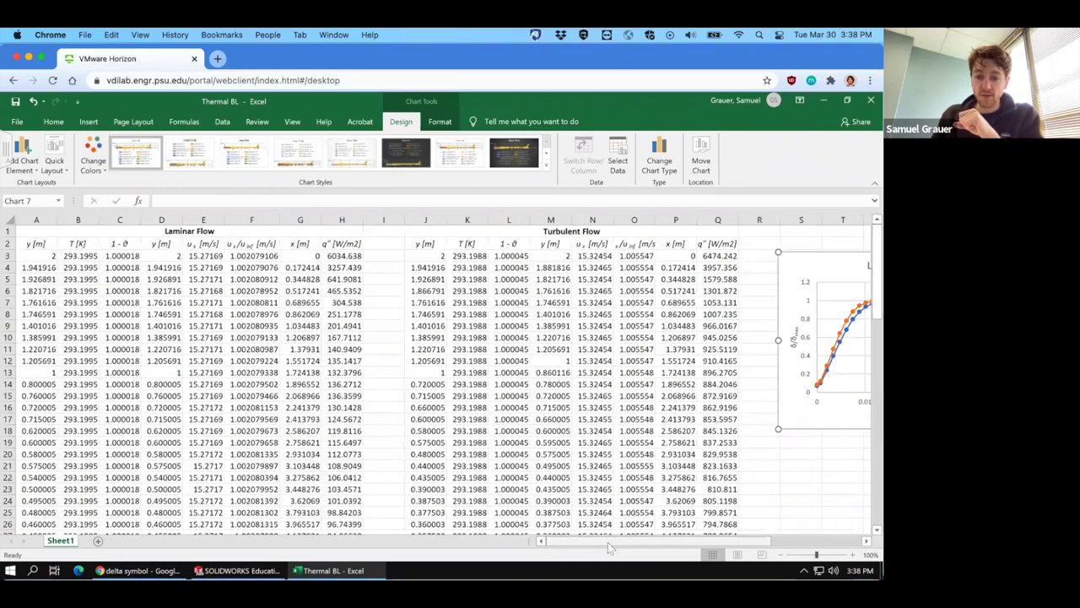
drag(608, 542, 728, 552)
click(673, 485)
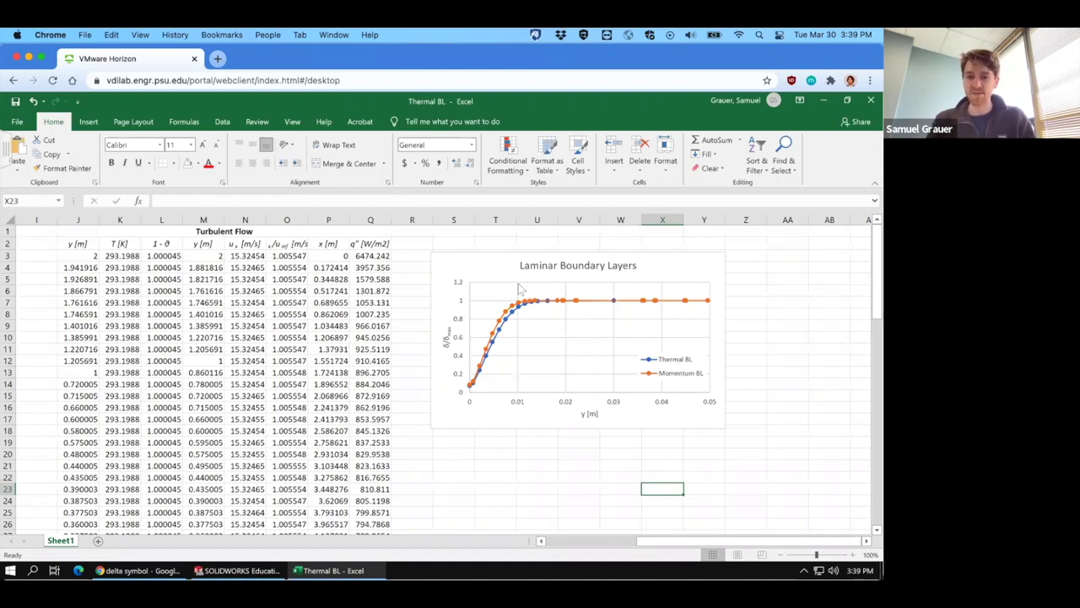
click(468, 265)
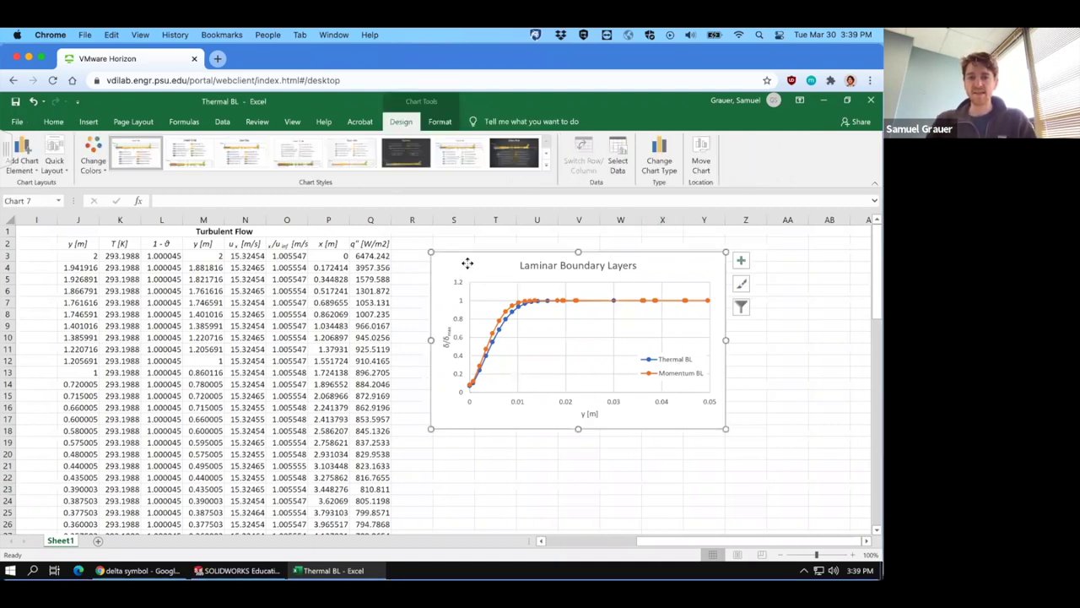
Paste a duplicate of the Laminar Boundary Layers chart at cell S20
right_click(469, 268)
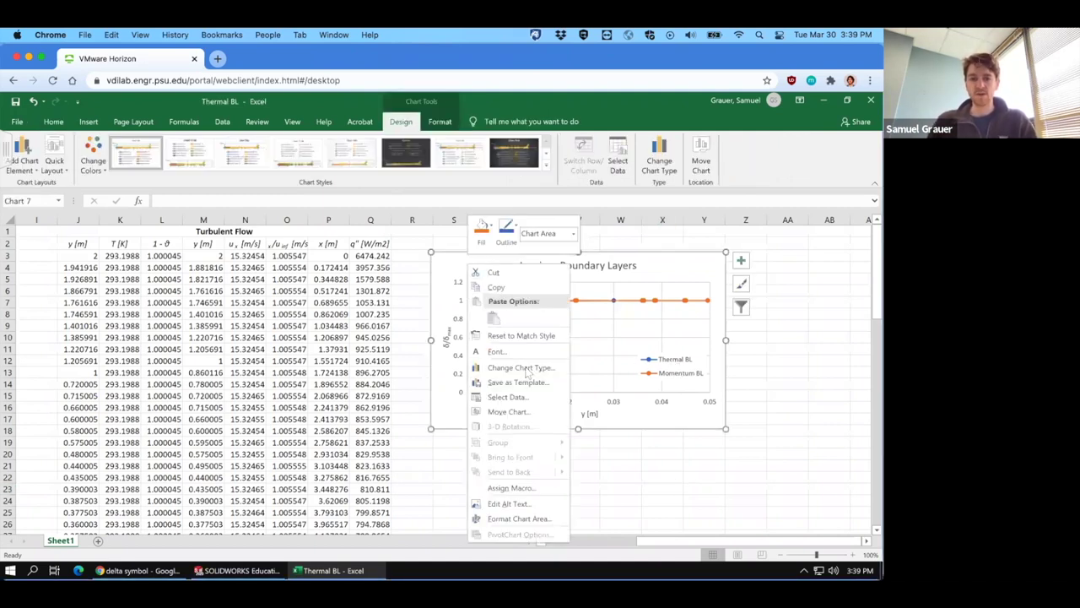
click(498, 288)
click(488, 456)
right_click(456, 461)
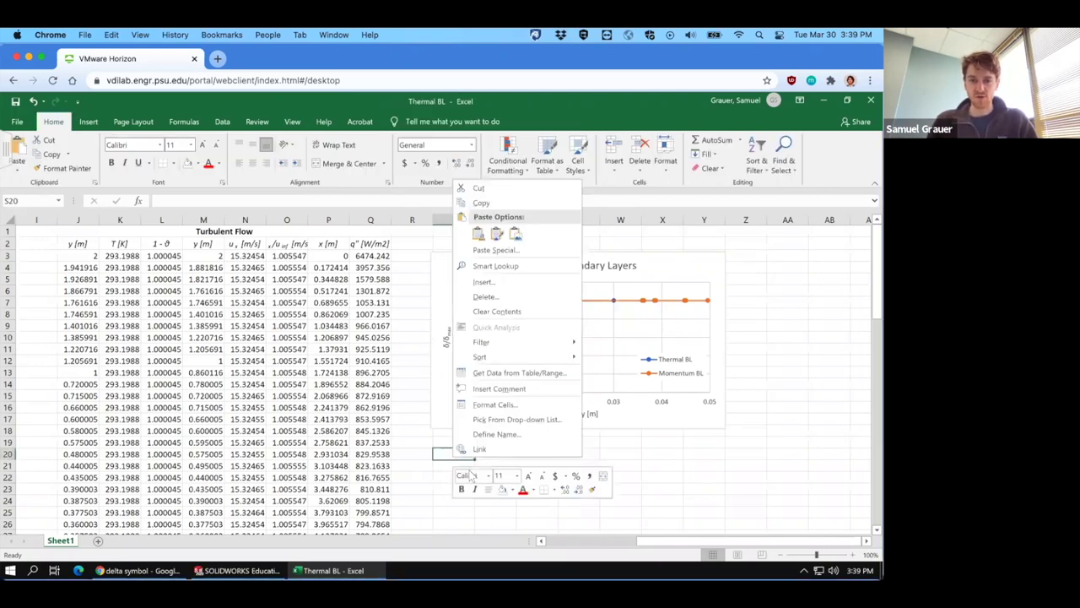
click(511, 247)
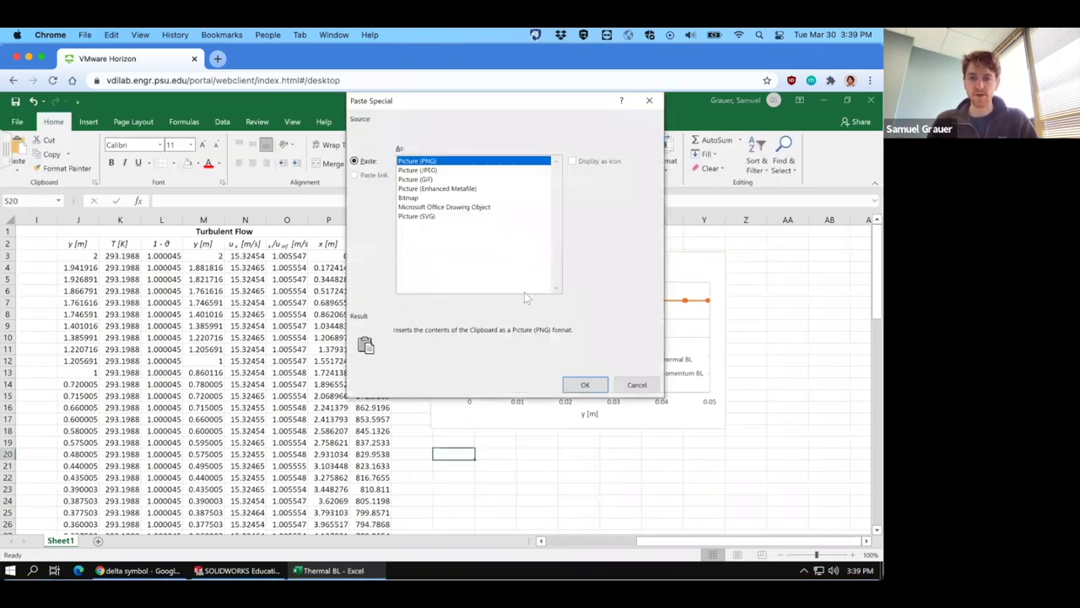
click(621, 388)
click(450, 267)
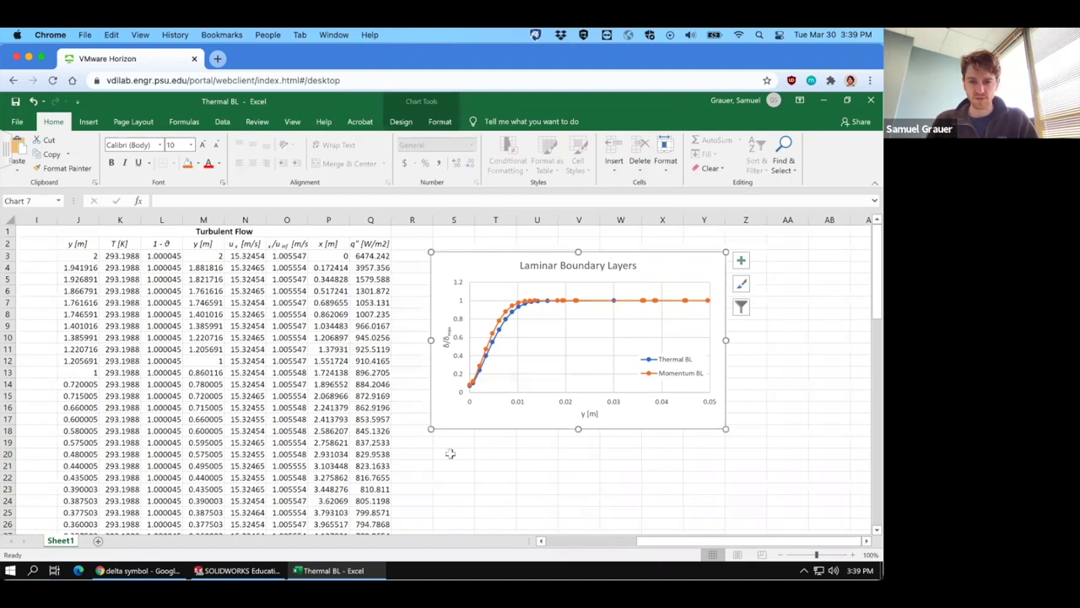
click(450, 454)
key(ctrl+v)
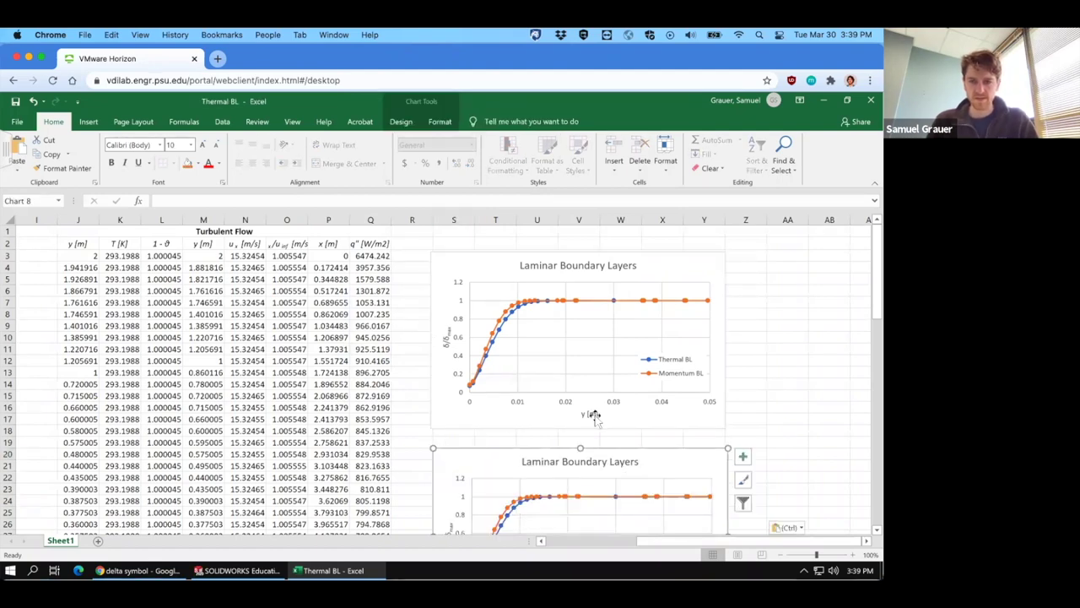
scroll(593, 411, down, 1)
scroll(585, 399, down, 1)
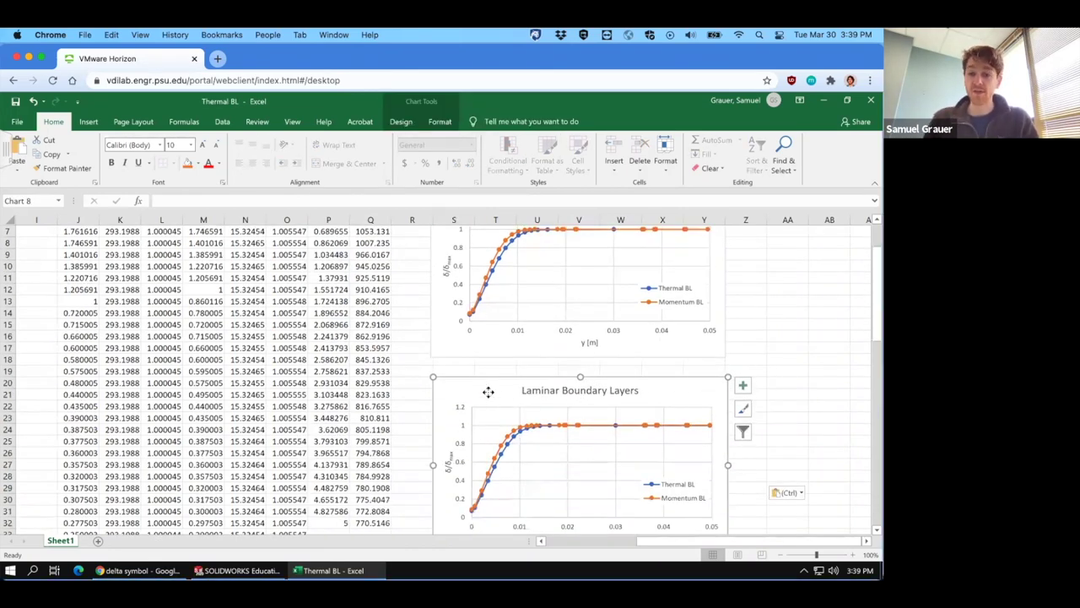
Point the copy's Thermal BL series at X values J3:J57 and Y values L3:L58
right_click(490, 393)
click(524, 246)
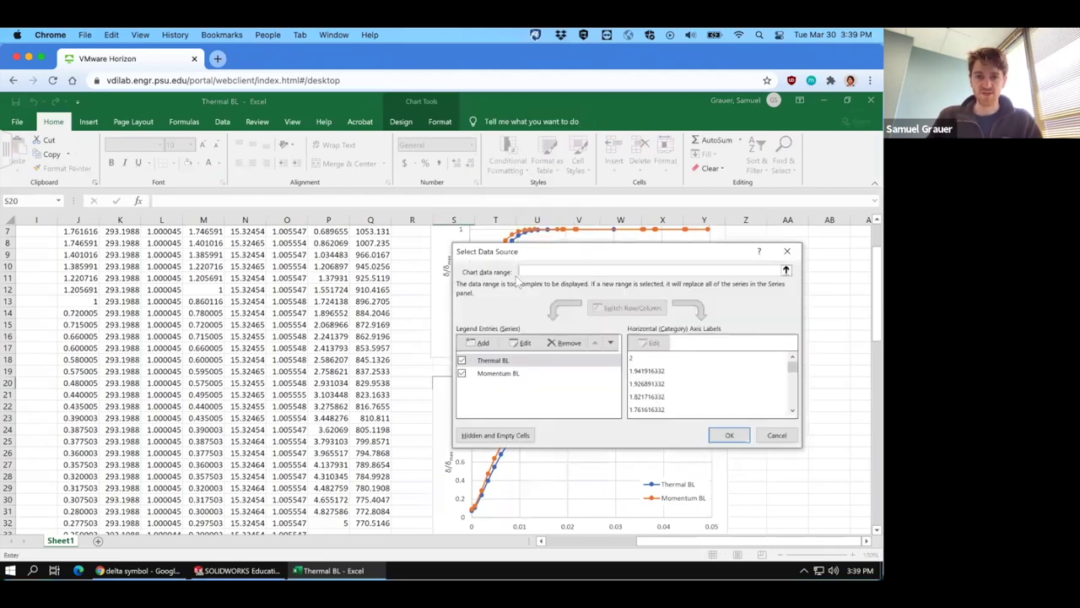
click(523, 343)
drag(601, 349, 413, 346)
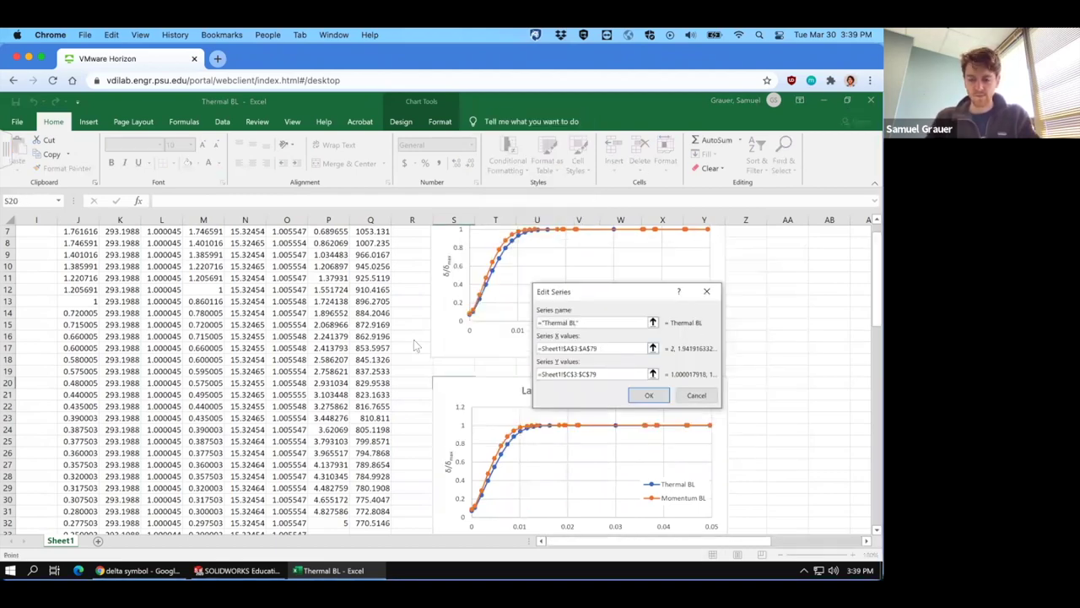
key(BackSpace)
scroll(389, 342, left, 5)
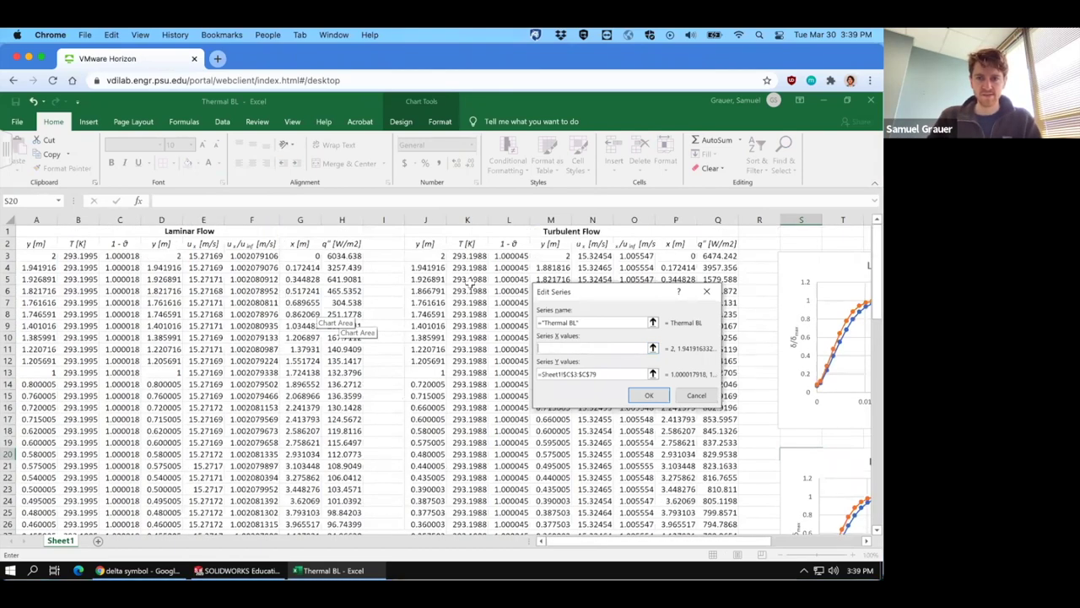
click(430, 258)
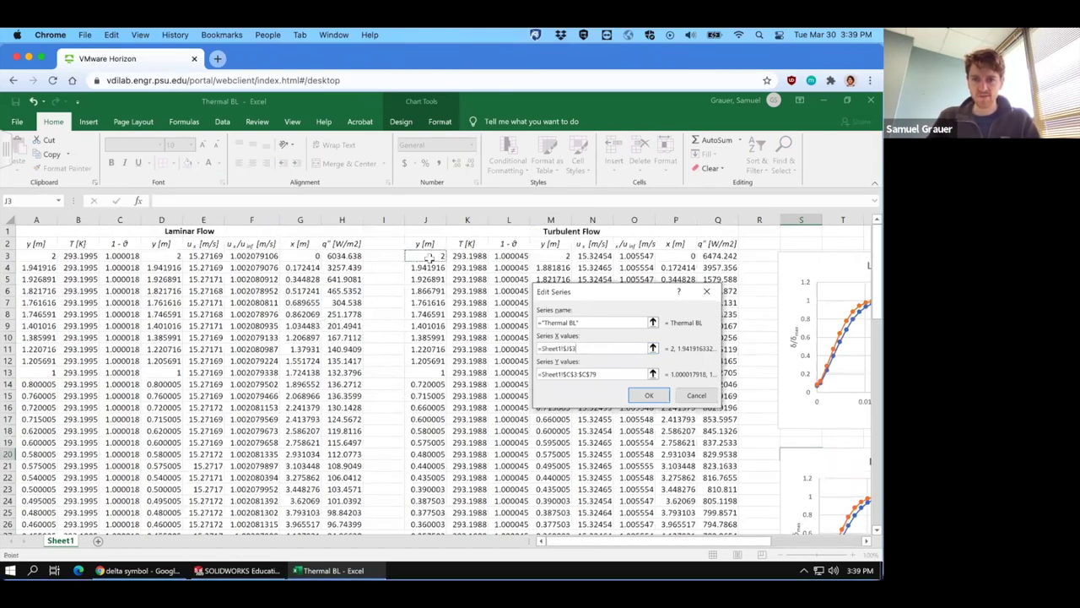
drag(430, 258, 449, 417)
click(600, 376)
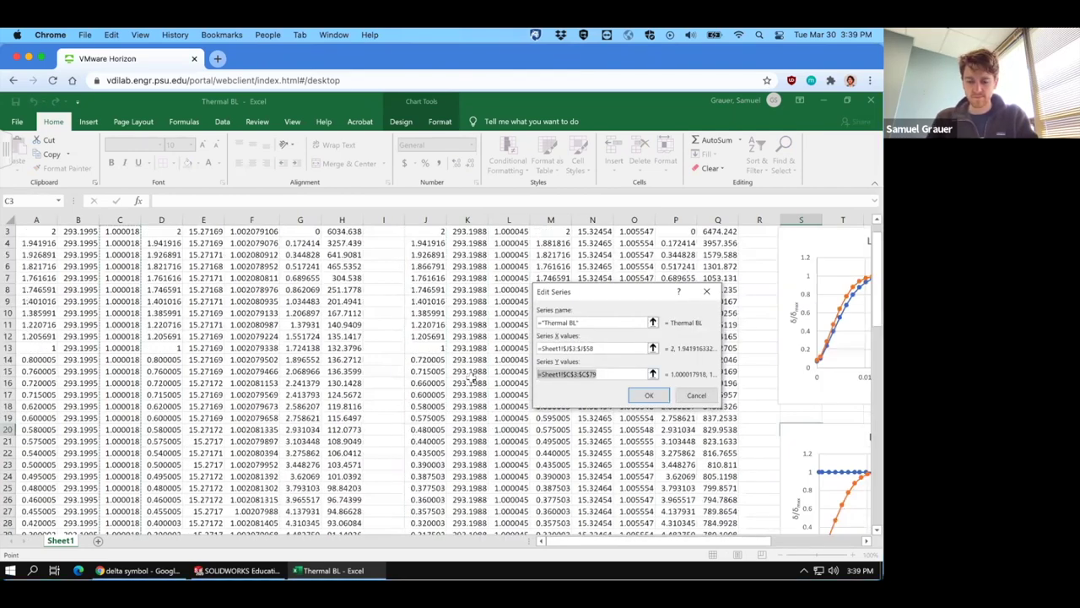
key(BackSpace)
scroll(517, 446, down, 1)
scroll(518, 446, down, 1)
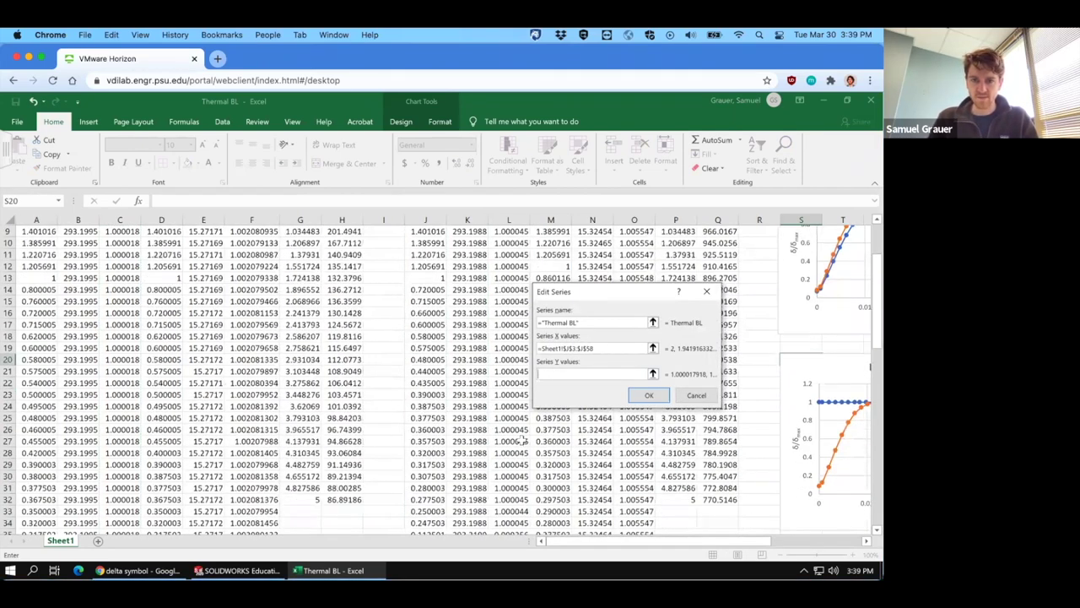
scroll(516, 369, up, 3)
drag(509, 256, 503, 464)
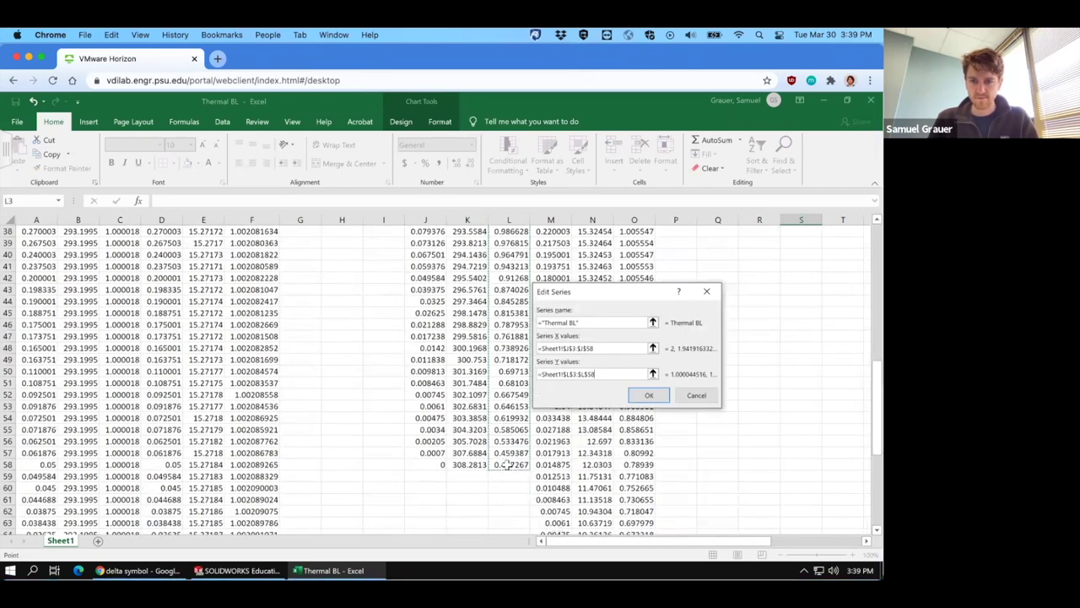
click(649, 395)
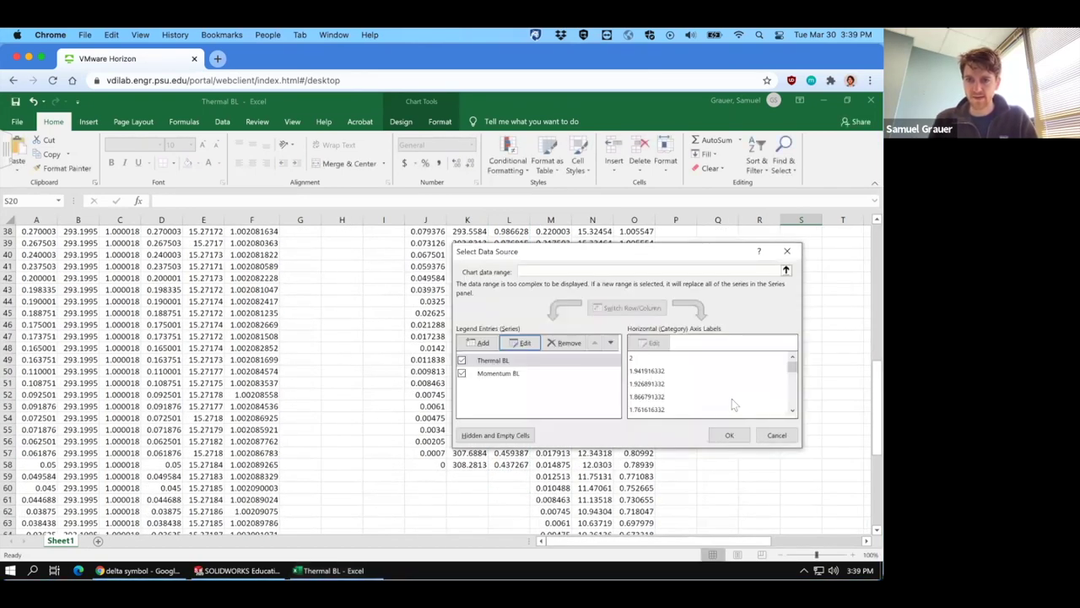
Point the Momentum BL series at X values M3:M60 and Y values O3:O66
click(506, 373)
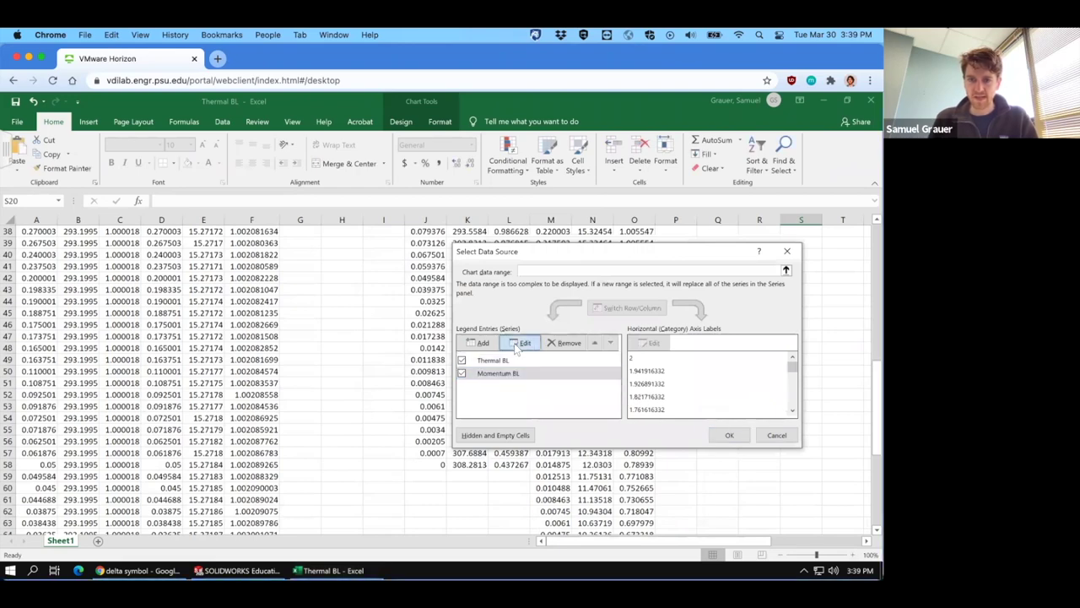
click(523, 342)
drag(606, 347, 489, 350)
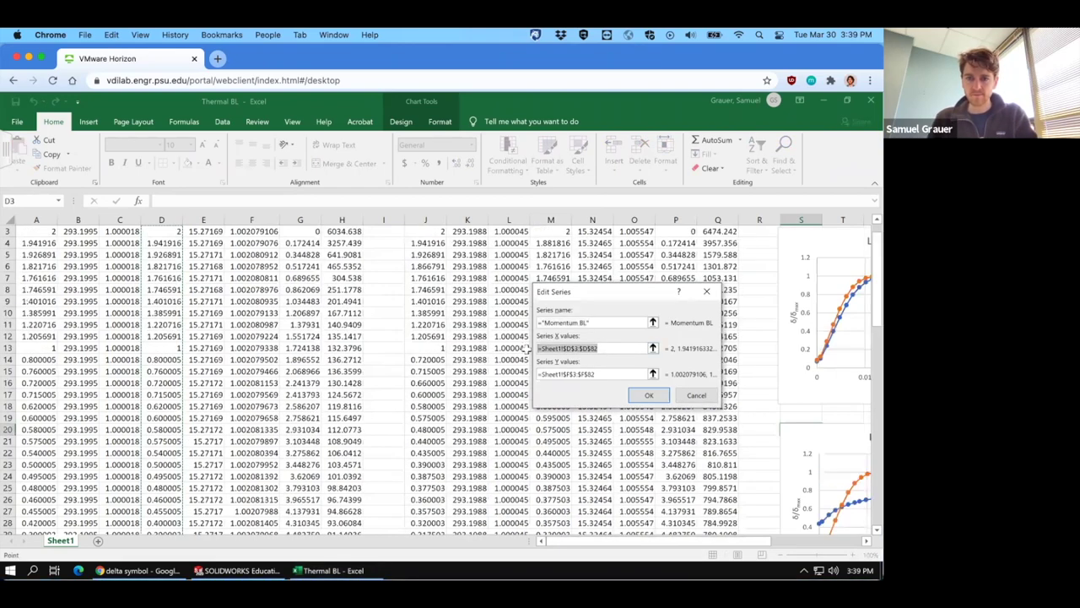
key(BackSpace)
scroll(501, 314, up, 1)
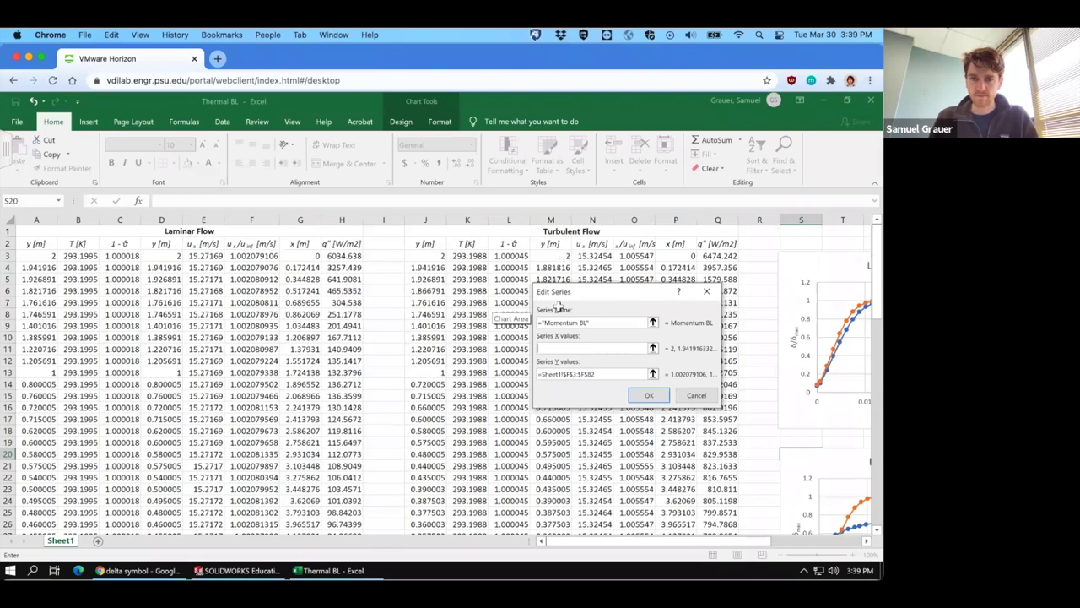
drag(558, 255, 556, 509)
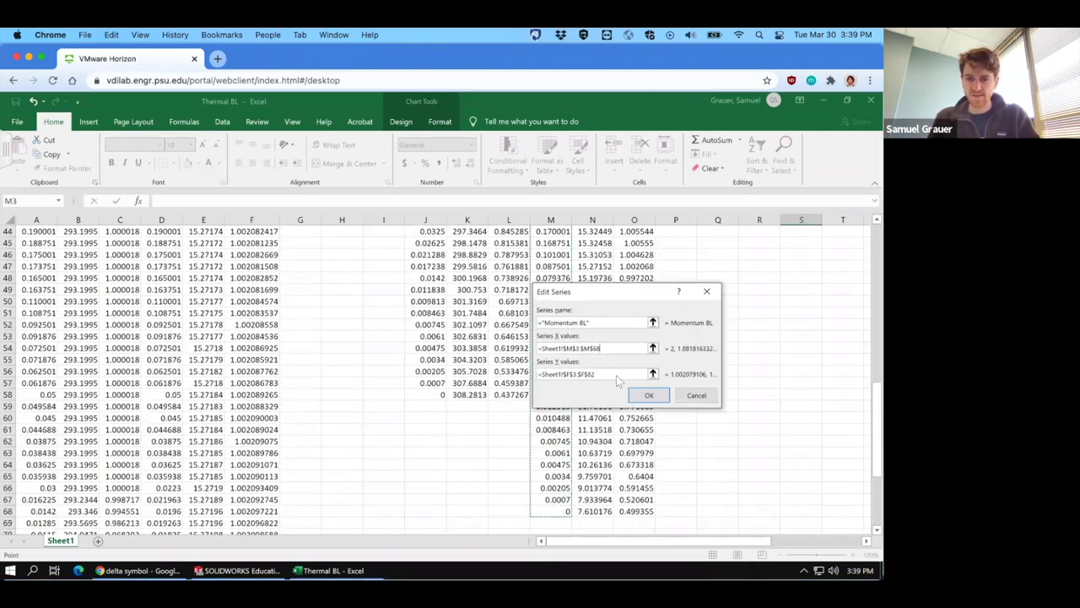
triple_click(584, 374)
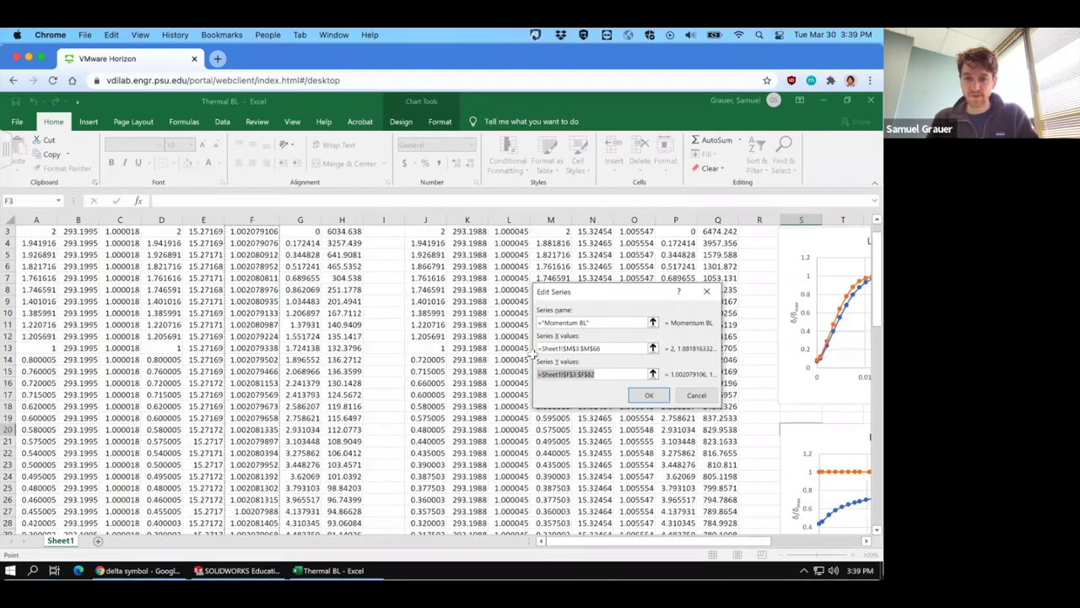
key(BackSpace)
scroll(608, 265, up, 1)
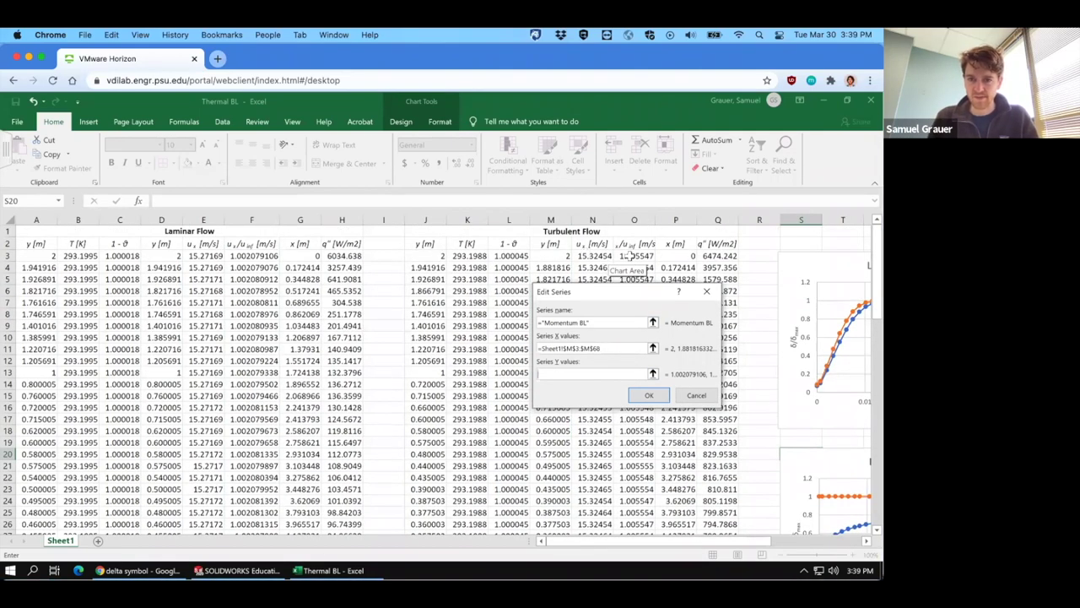
click(629, 255)
drag(644, 547, 638, 509)
click(649, 395)
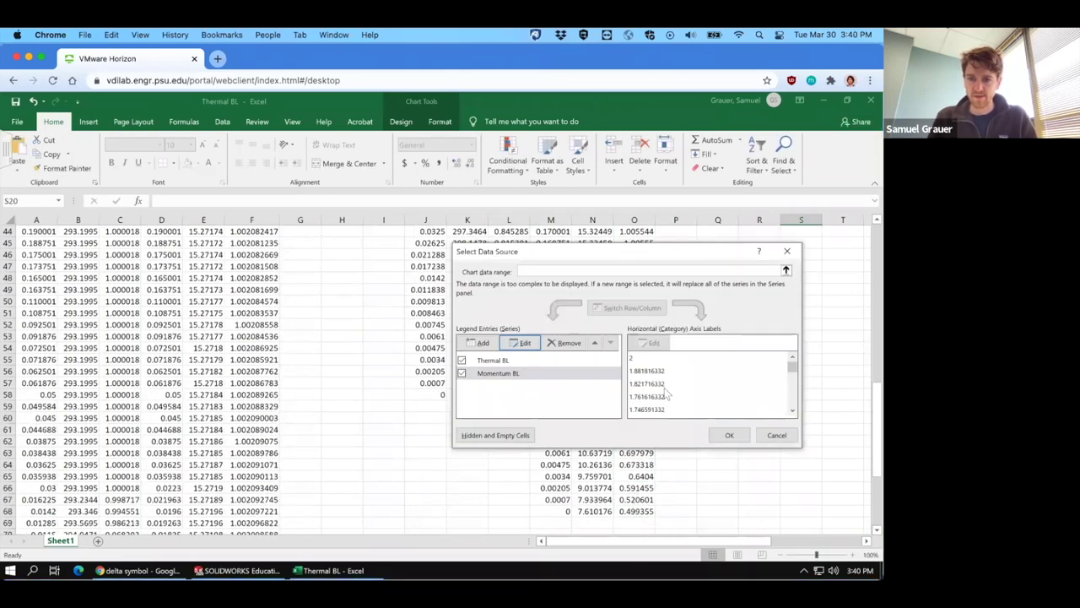
click(730, 435)
Autofit column O so its full values show
scroll(762, 343, up, 6)
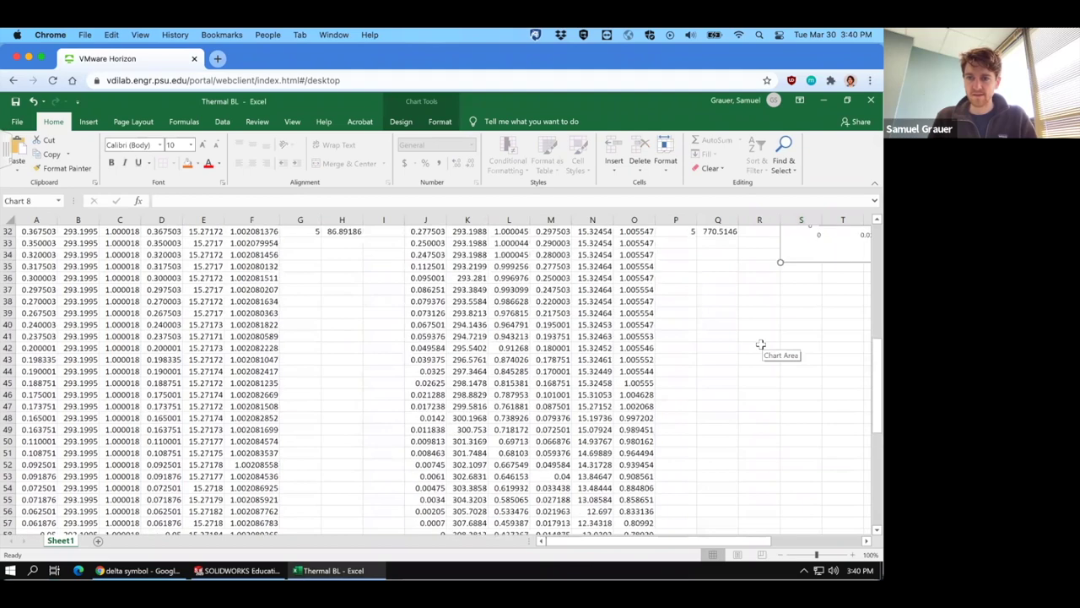
scroll(761, 343, up, 1)
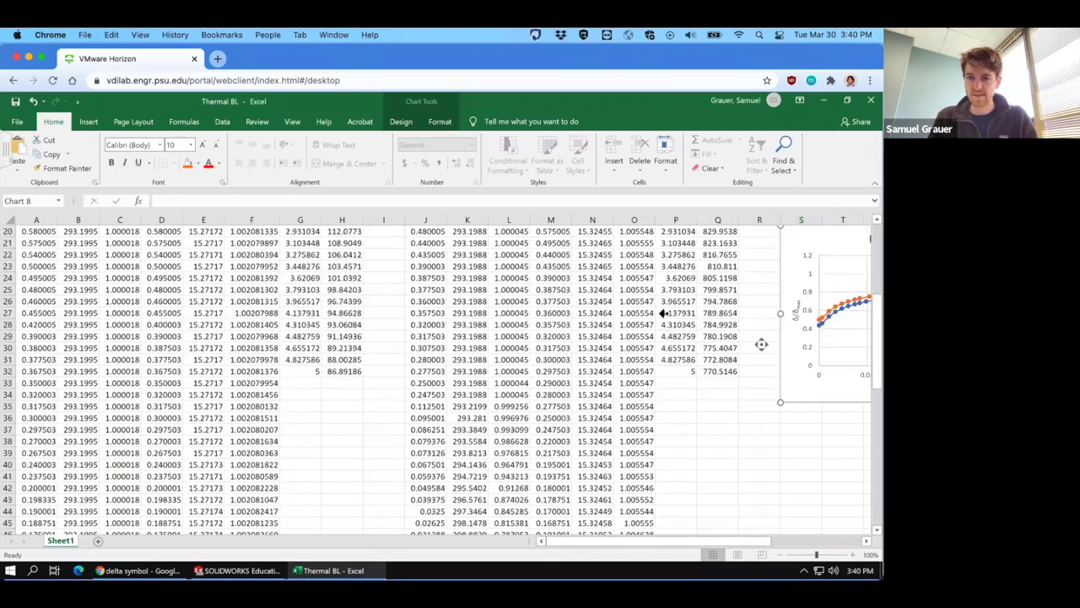
click(551, 313)
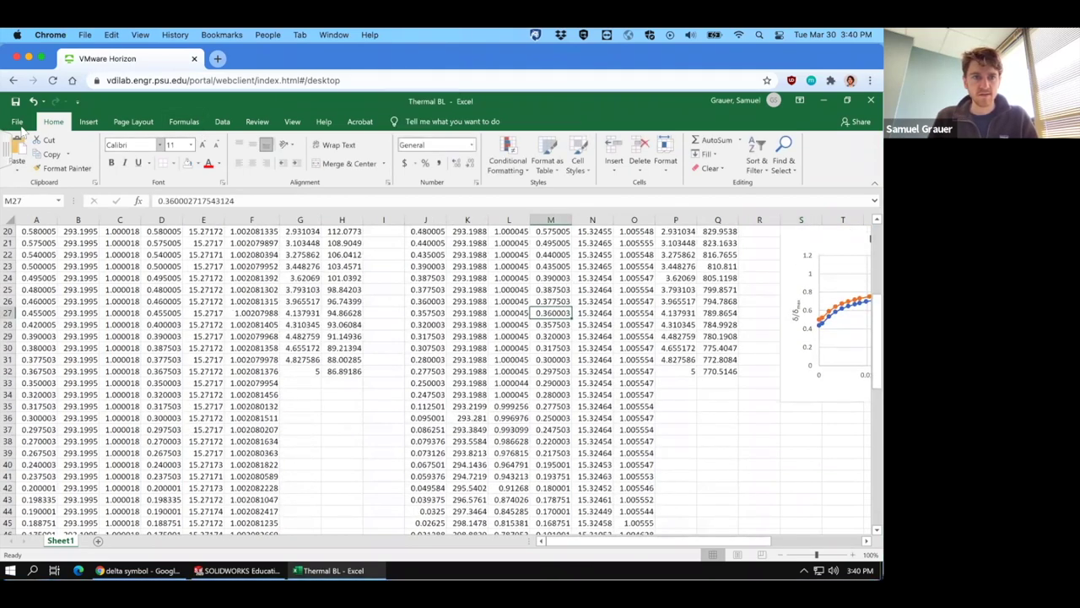
scroll(574, 306, up, 4)
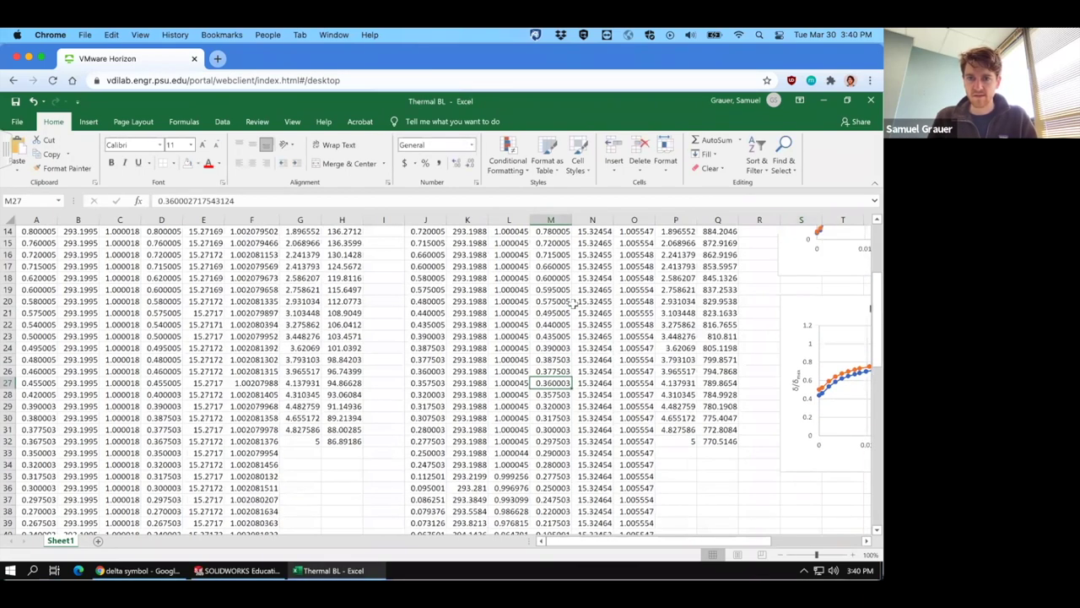
scroll(574, 305, up, 3)
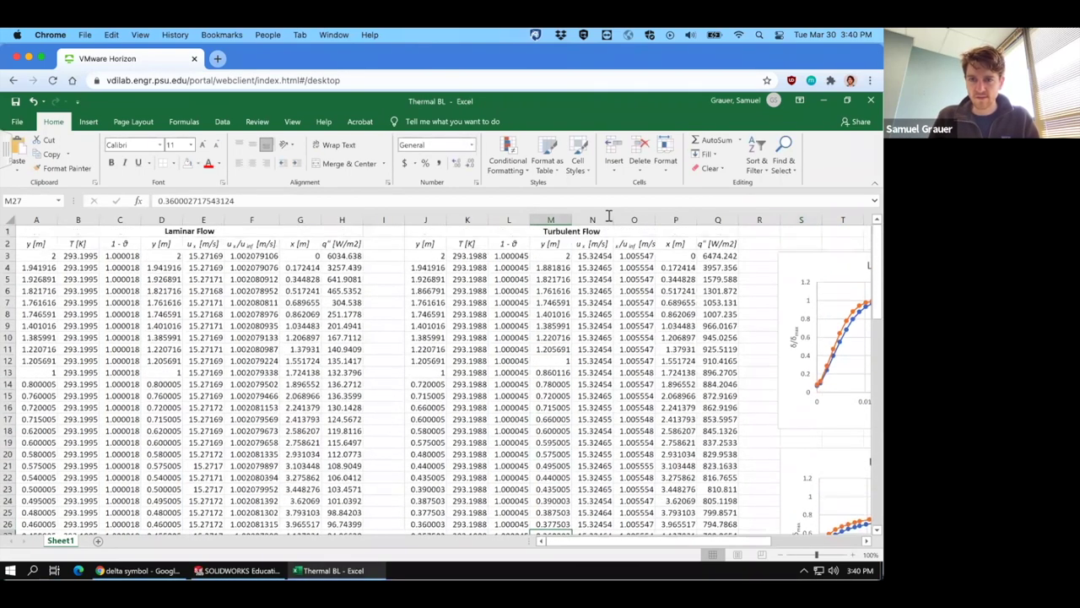
double_click(654, 220)
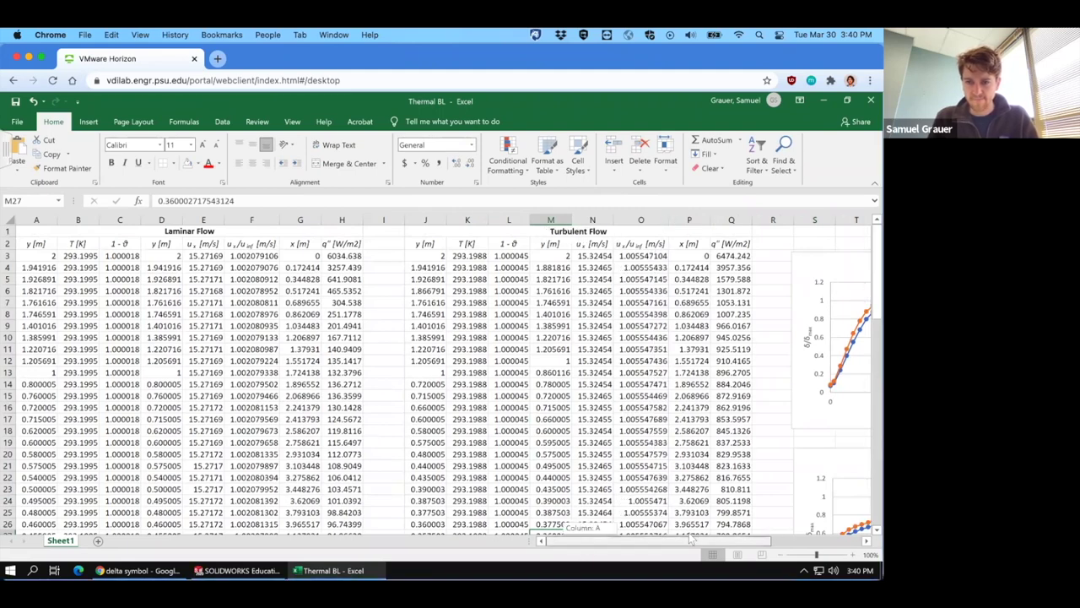
scroll(650, 456, right, 5)
scroll(709, 358, down, 2)
Retitle the second chart 'Turbulent Boundary Layers'
scroll(709, 359, down, 2)
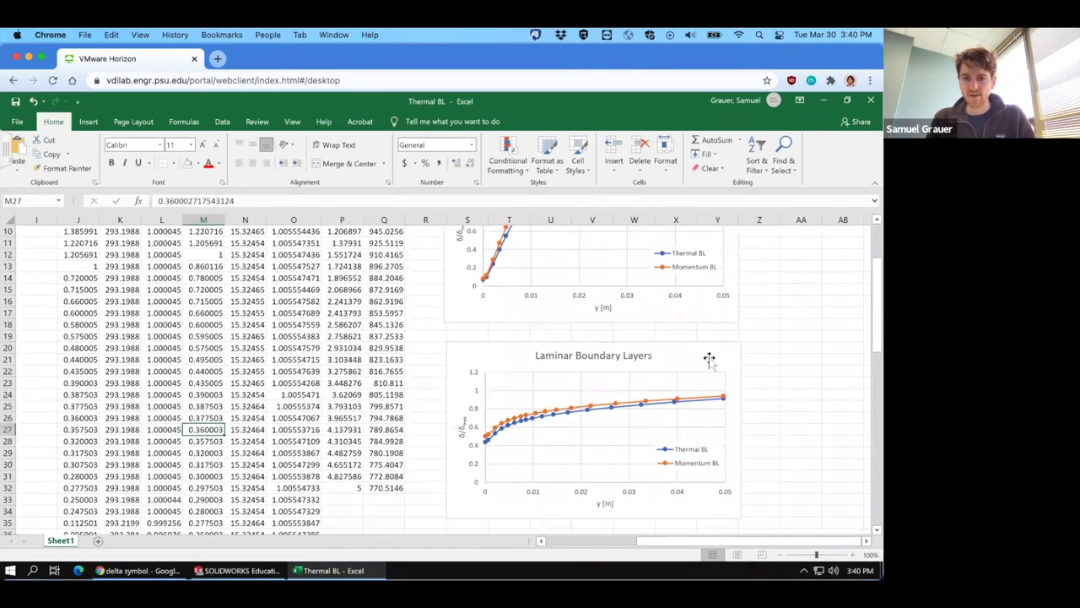
click(555, 359)
double_click(553, 358)
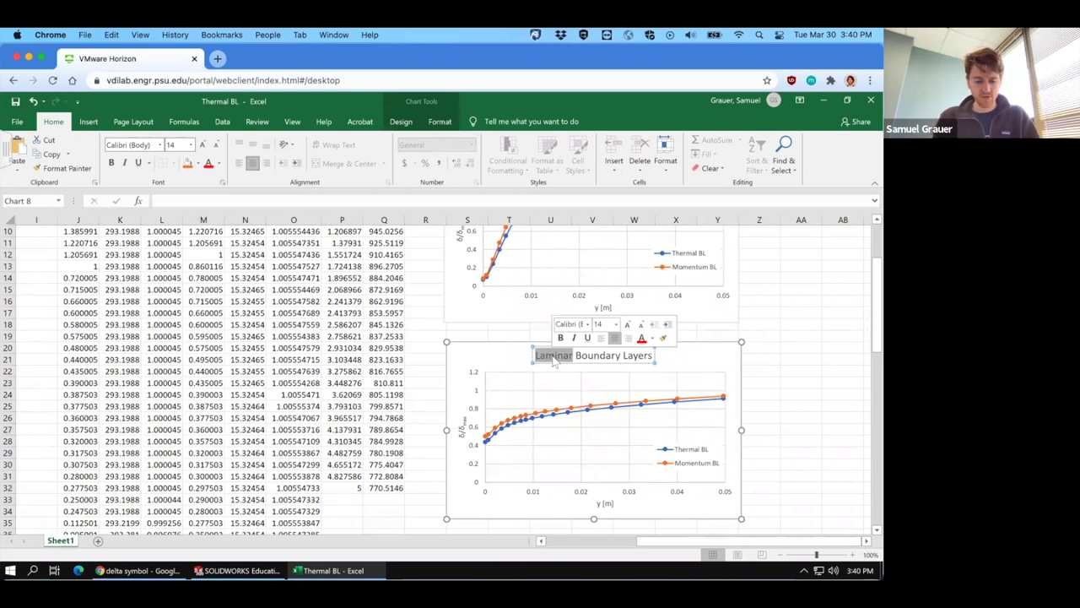
text(Turbulent)
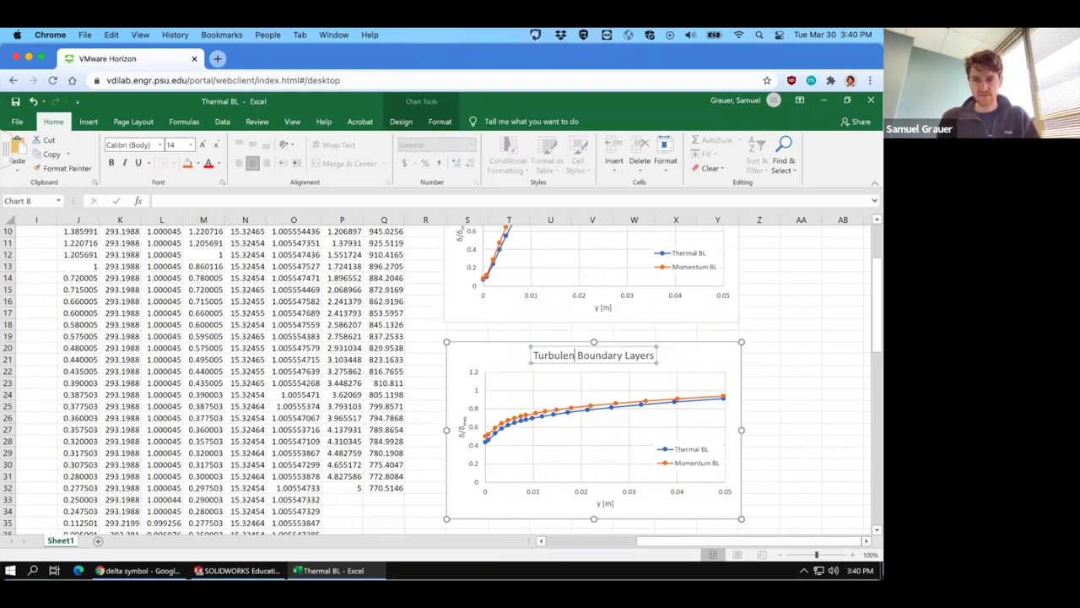
Set the horizontal y [m] axis Maximum bound to 0.2
right_click(535, 498)
click(597, 488)
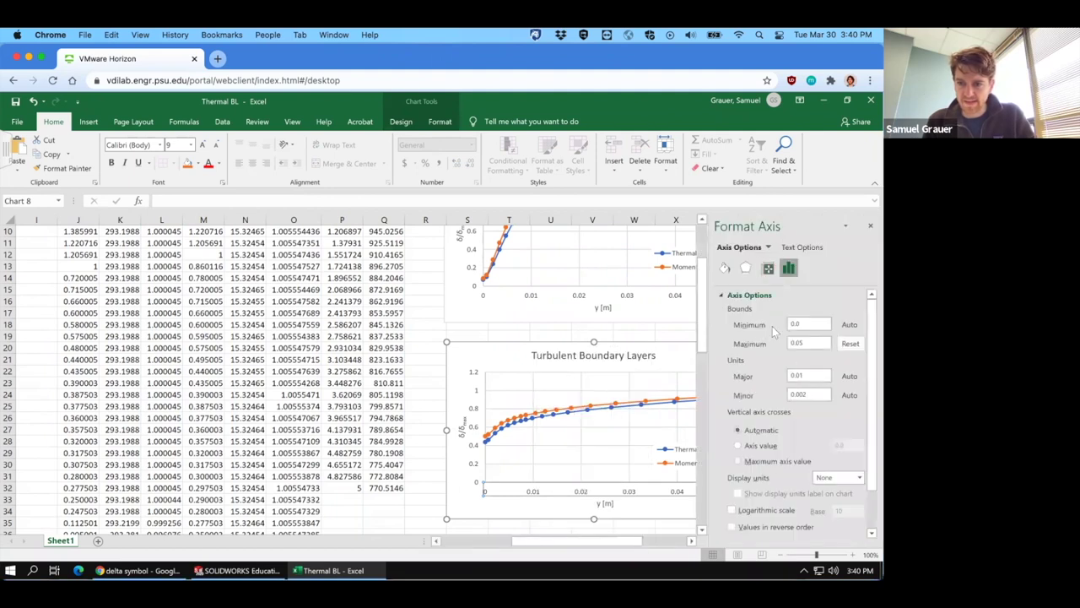
double_click(808, 340)
text(0.2)
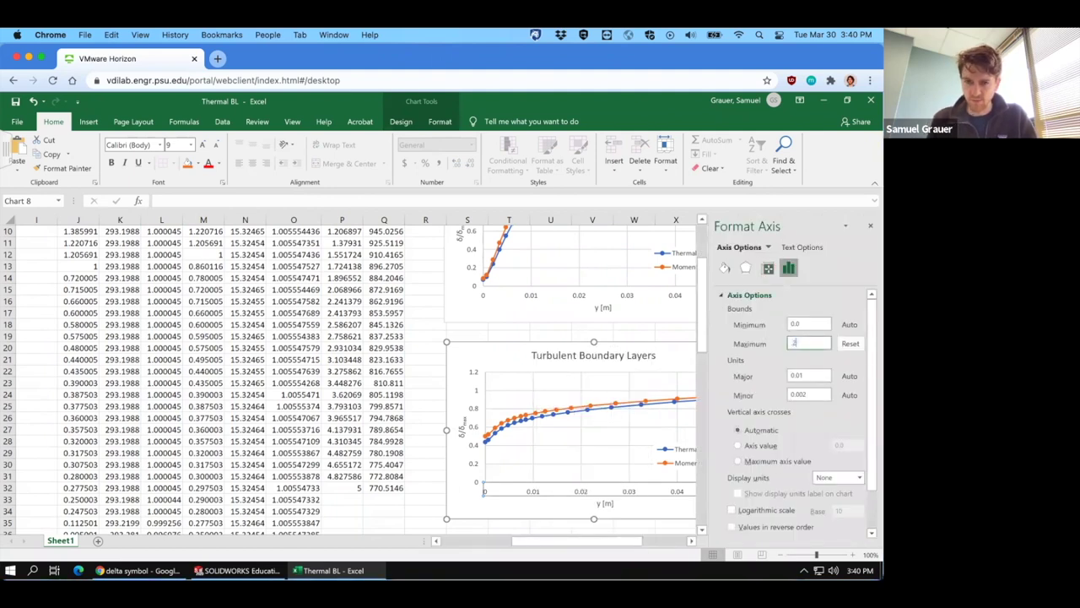
key(Return)
click(430, 336)
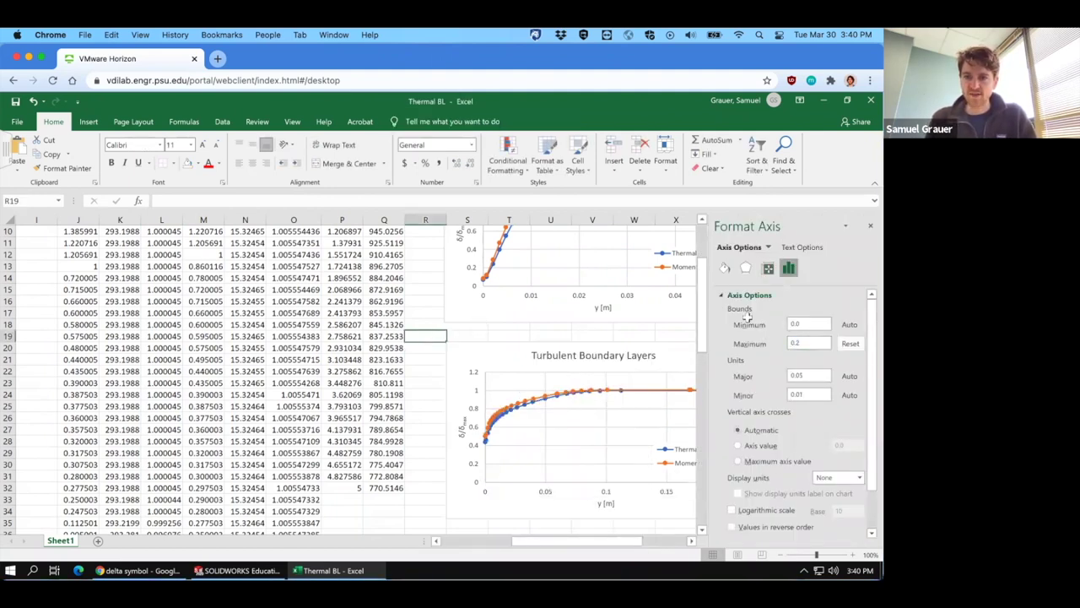
click(871, 227)
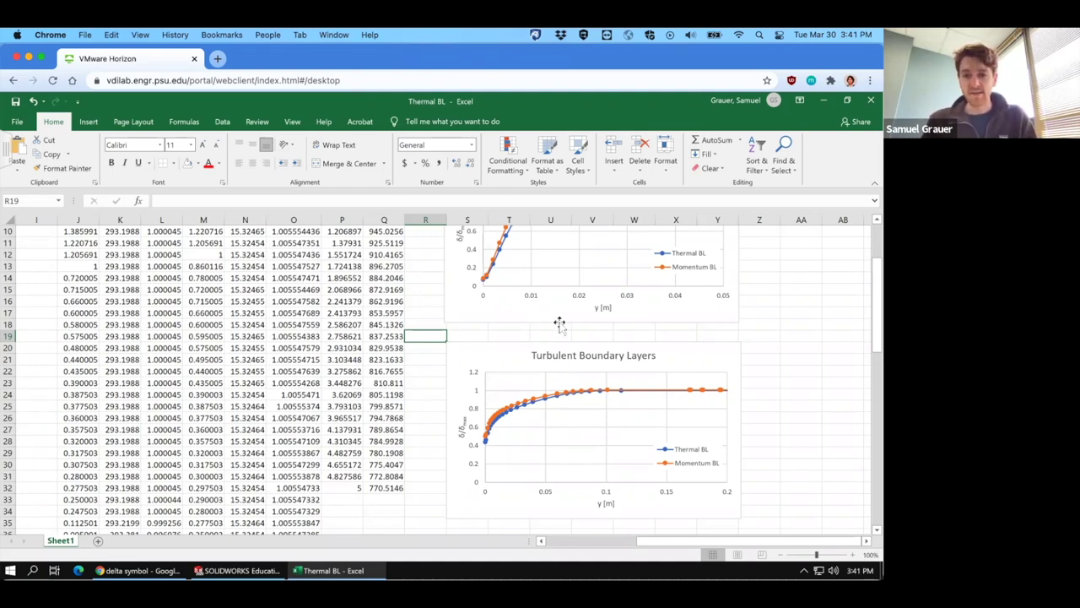
scroll(560, 329, up, 1)
scroll(557, 327, down, 4)
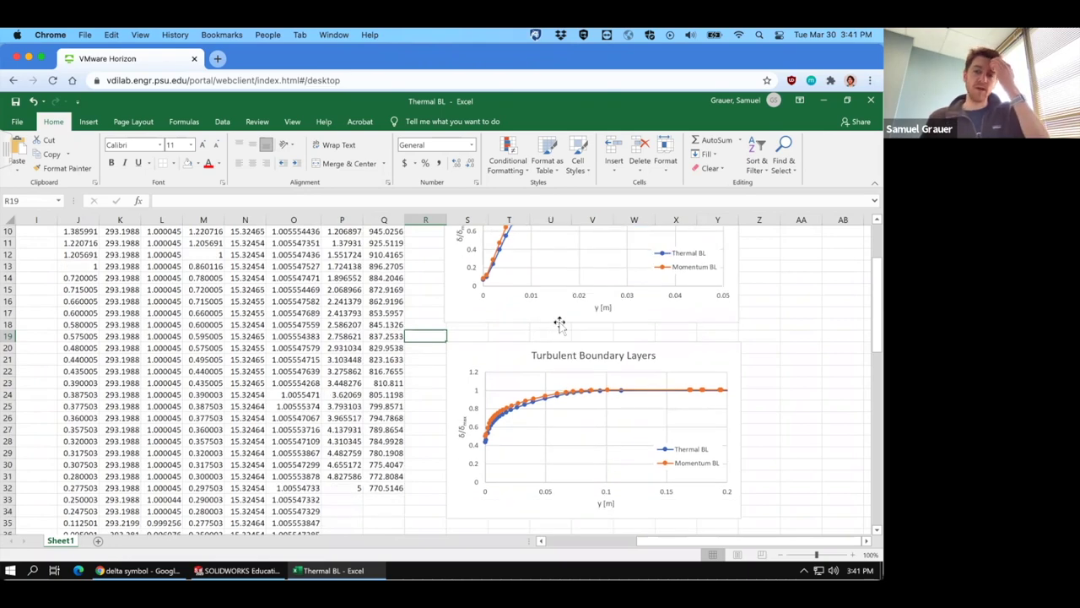
Duplicate the Turbulent Boundary Layers chart below and title the copy 'Laminar and Turbulent Thermal BLs'
click(505, 251)
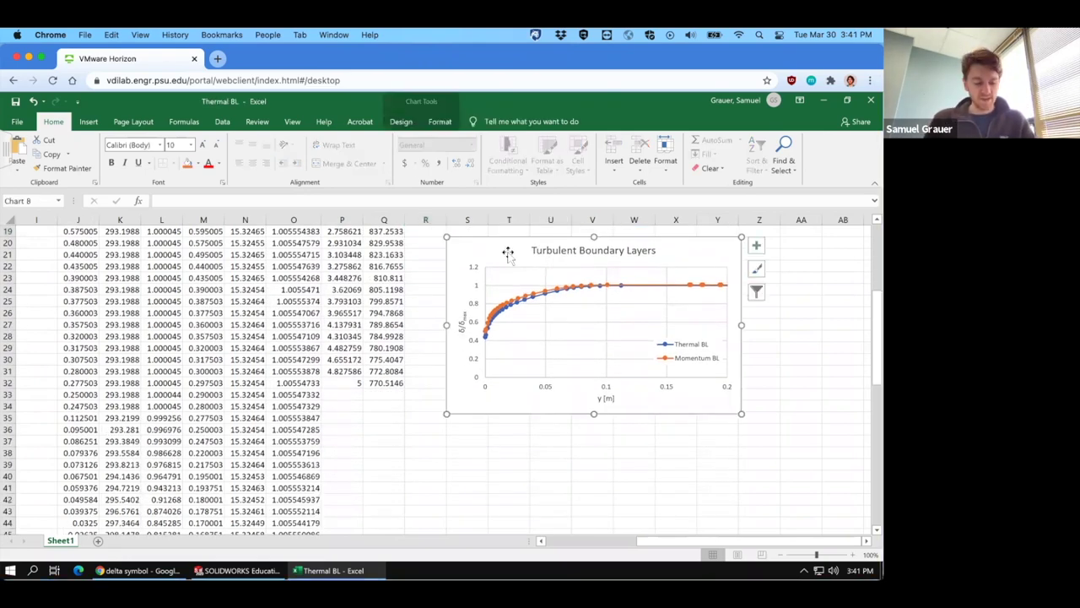
key(ctrl+c)
click(476, 445)
key(ctrl+v)
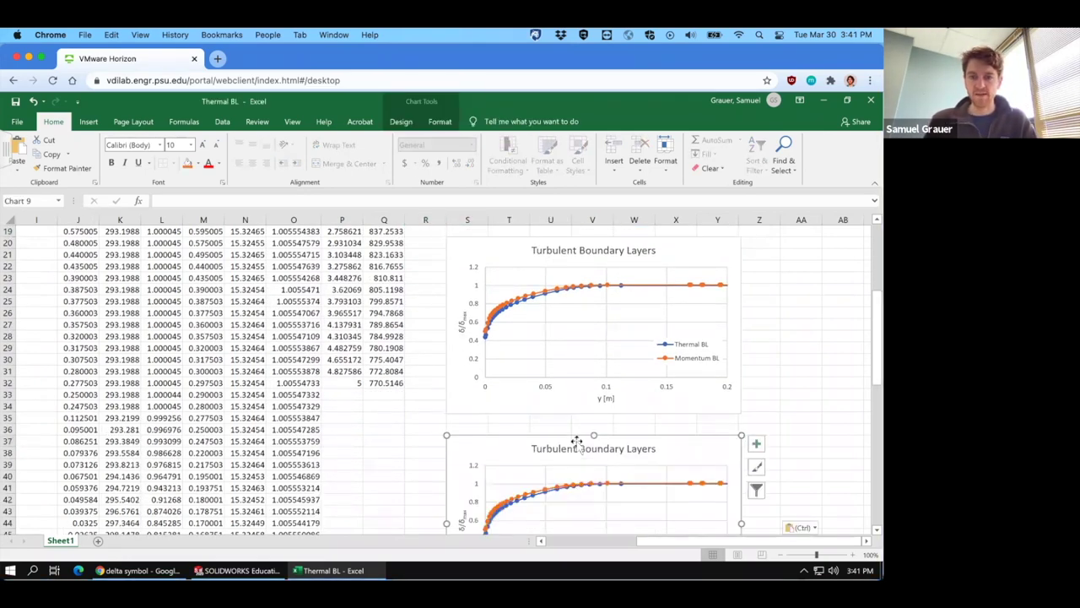
click(541, 447)
triple_click(540, 447)
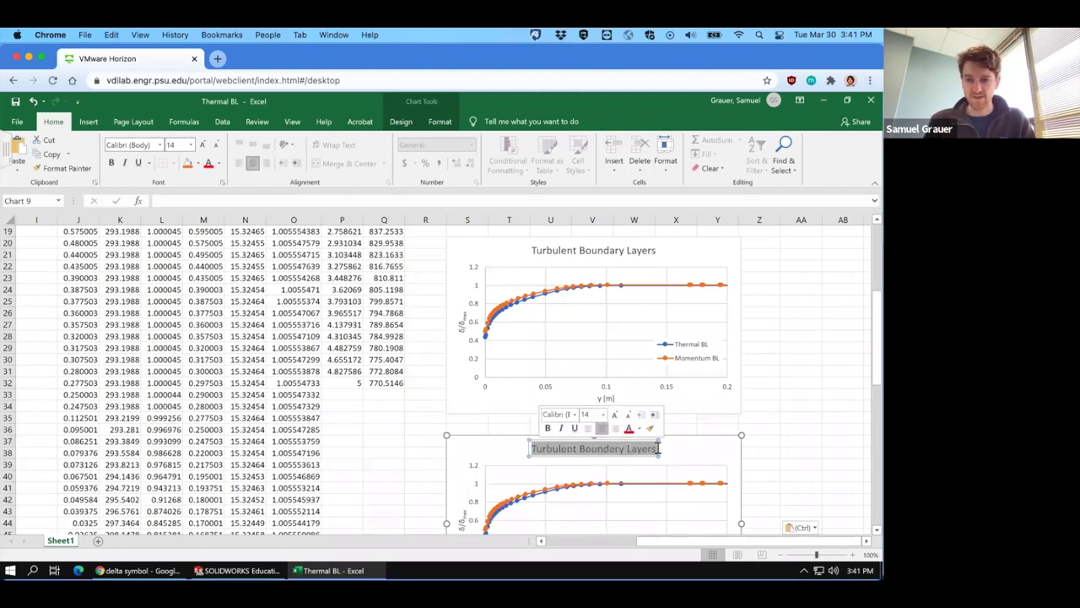
text(Lami)
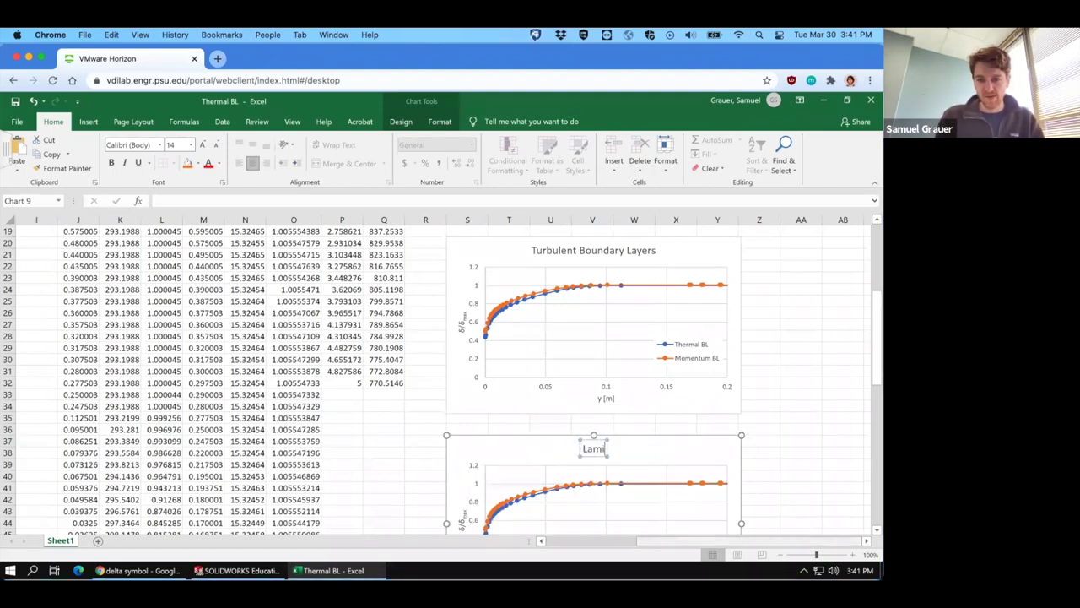
text(nar and Turbulent Thermal BLs)
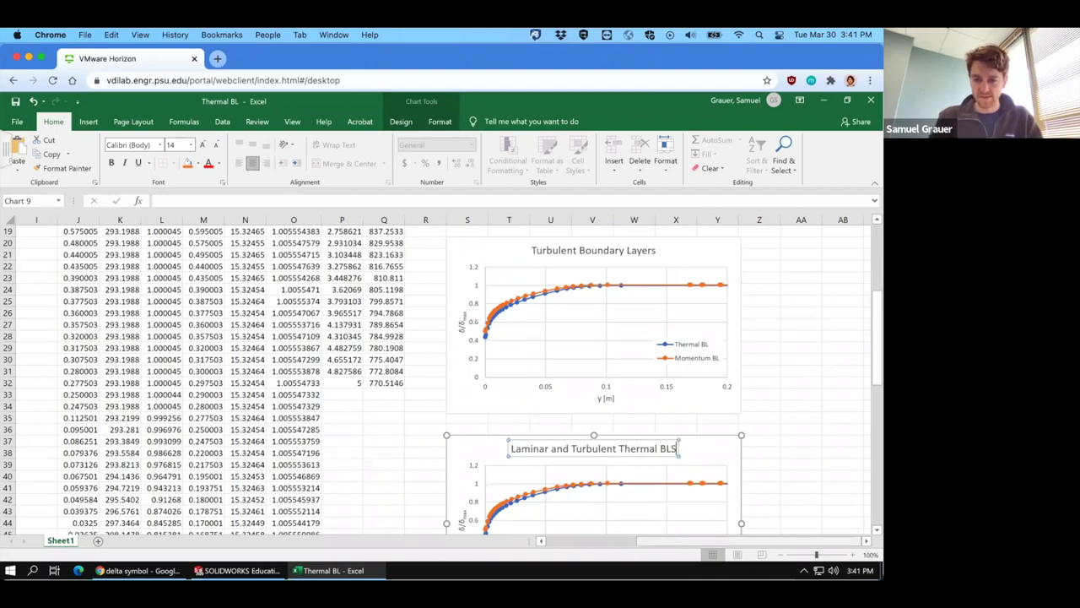
key(BackSpace)
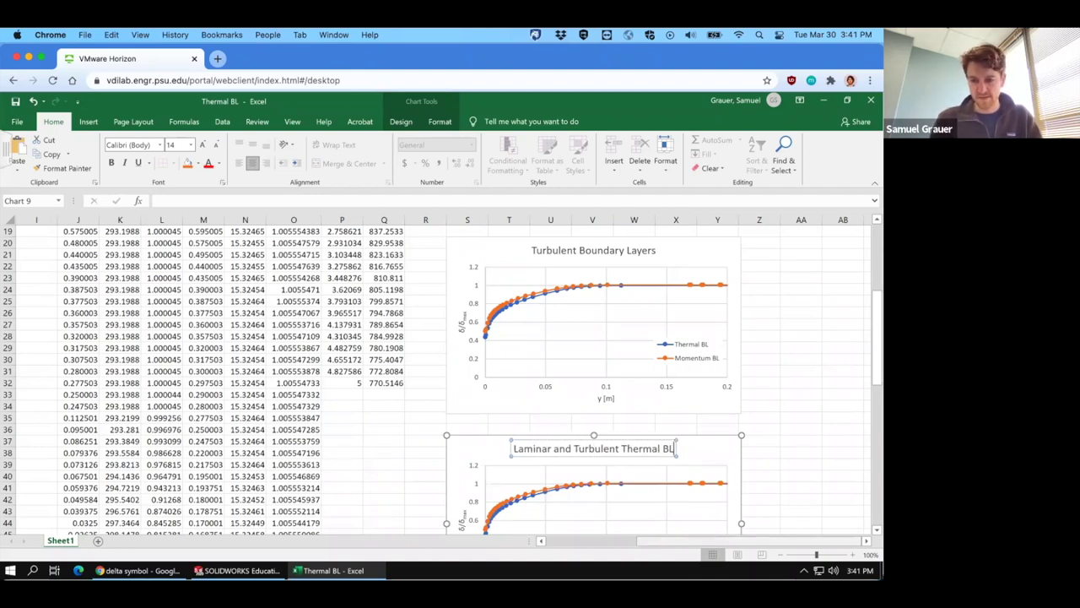
text(s)
scroll(494, 465, down, 1)
scroll(494, 464, down, 1)
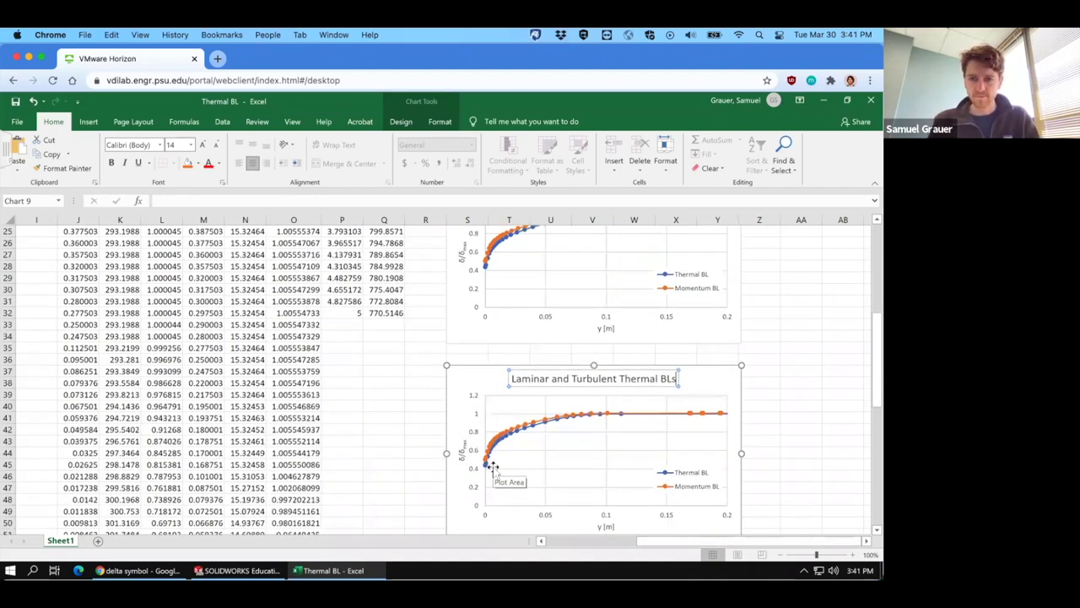
Rename the copy's Thermal BL series to Turbulent
click(458, 428)
right_click(457, 428)
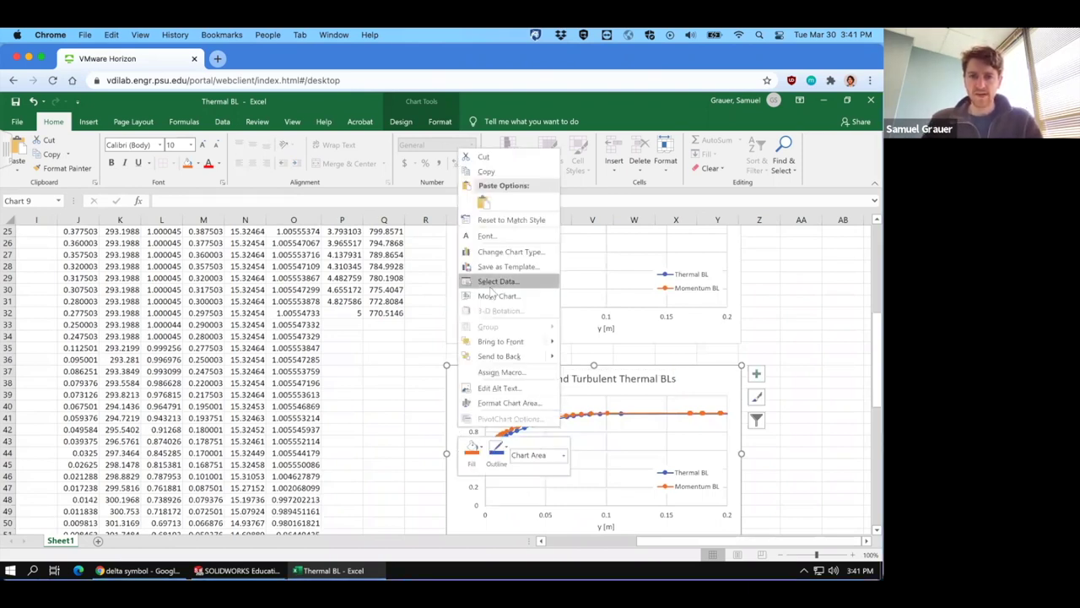
click(495, 282)
click(494, 362)
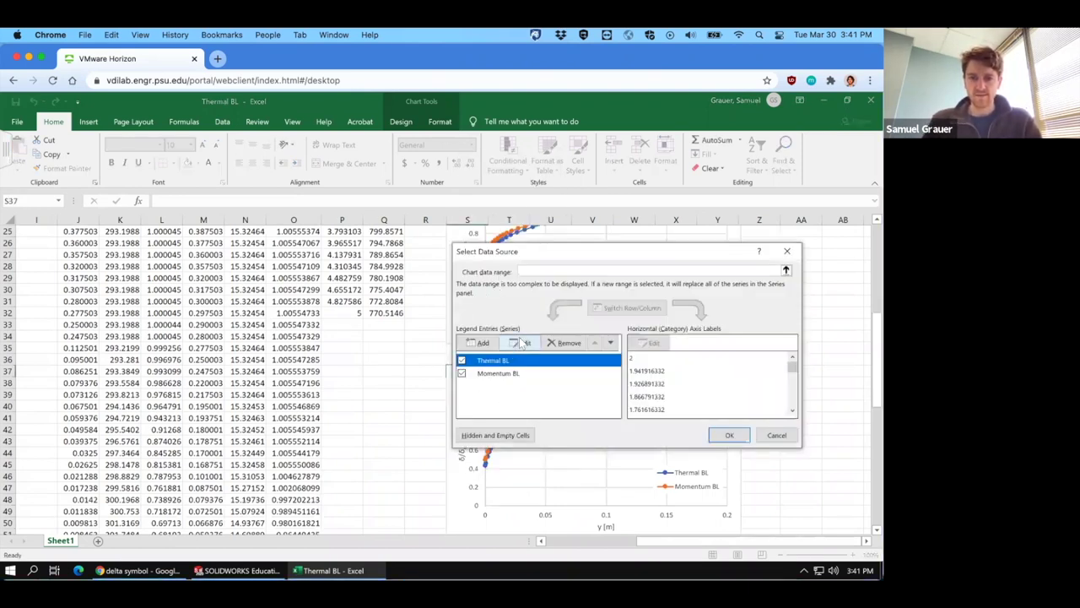
click(521, 343)
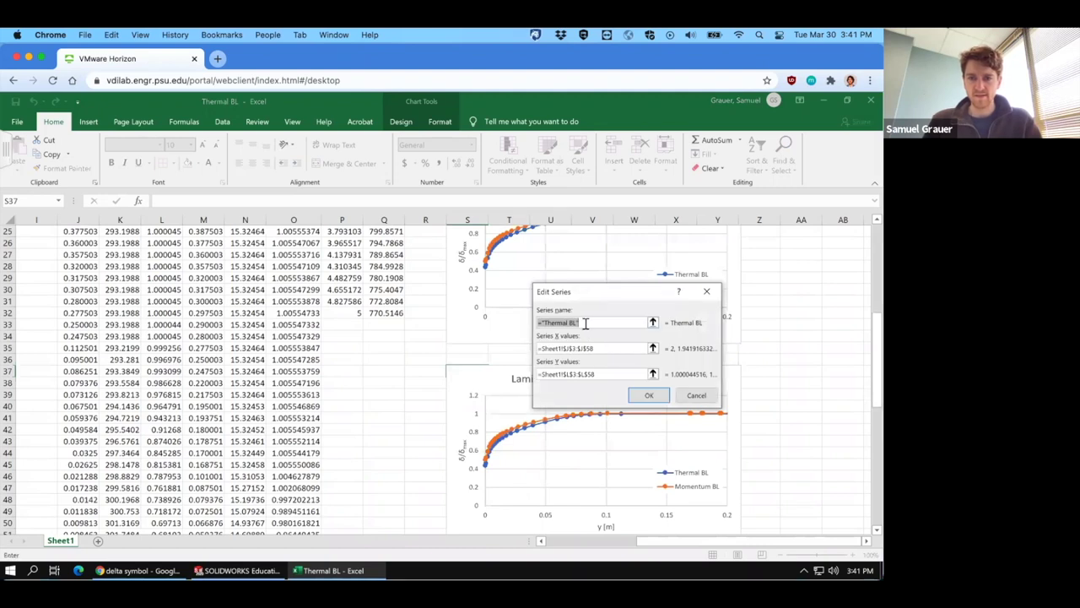
text(Turbulent)
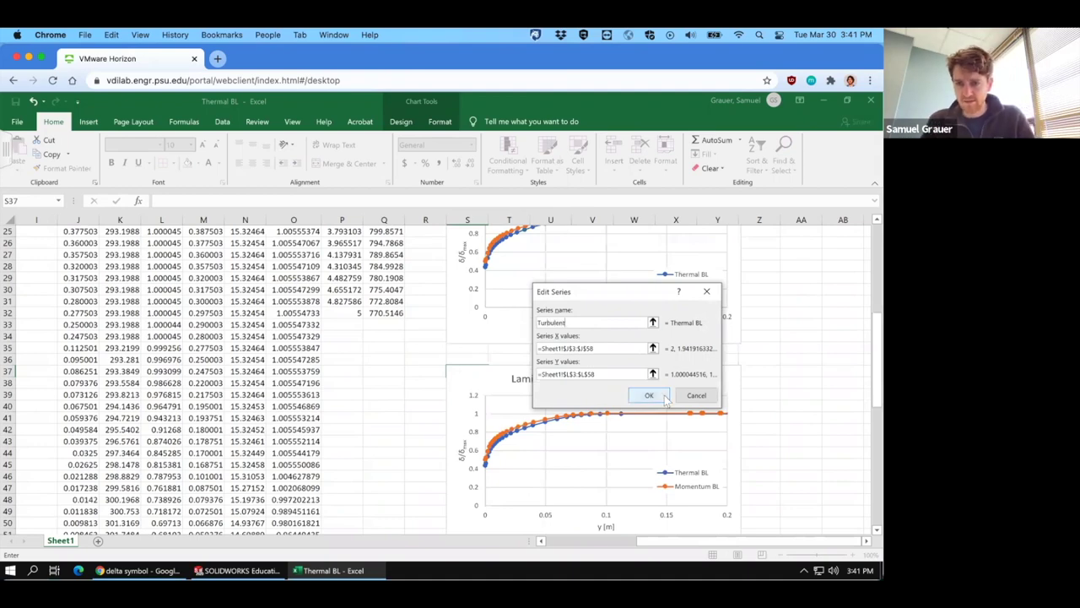
click(649, 395)
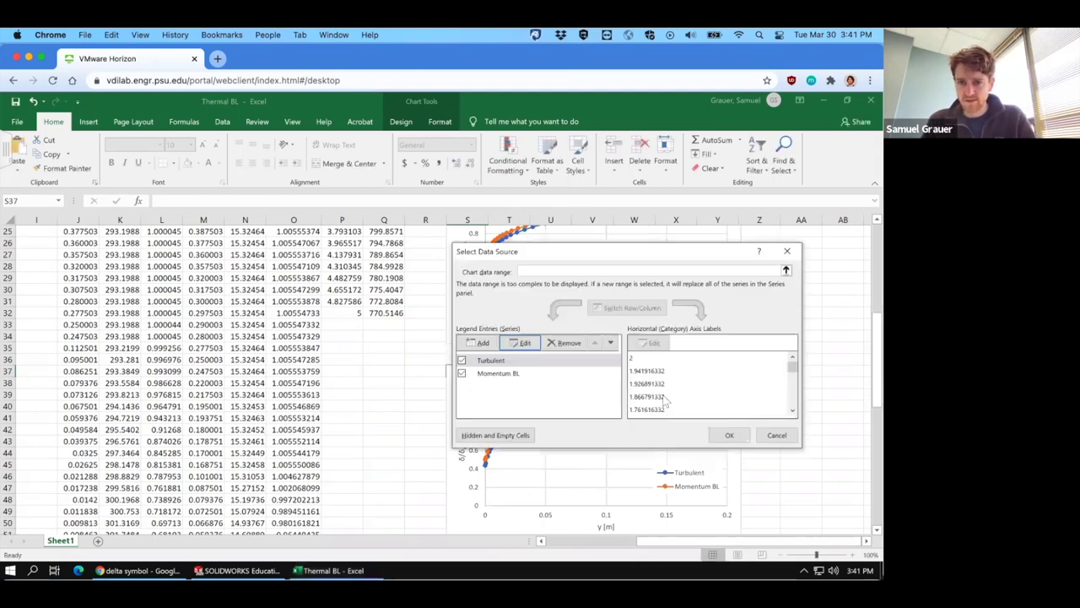
Rename the Momentum BL series to Laminar
click(510, 376)
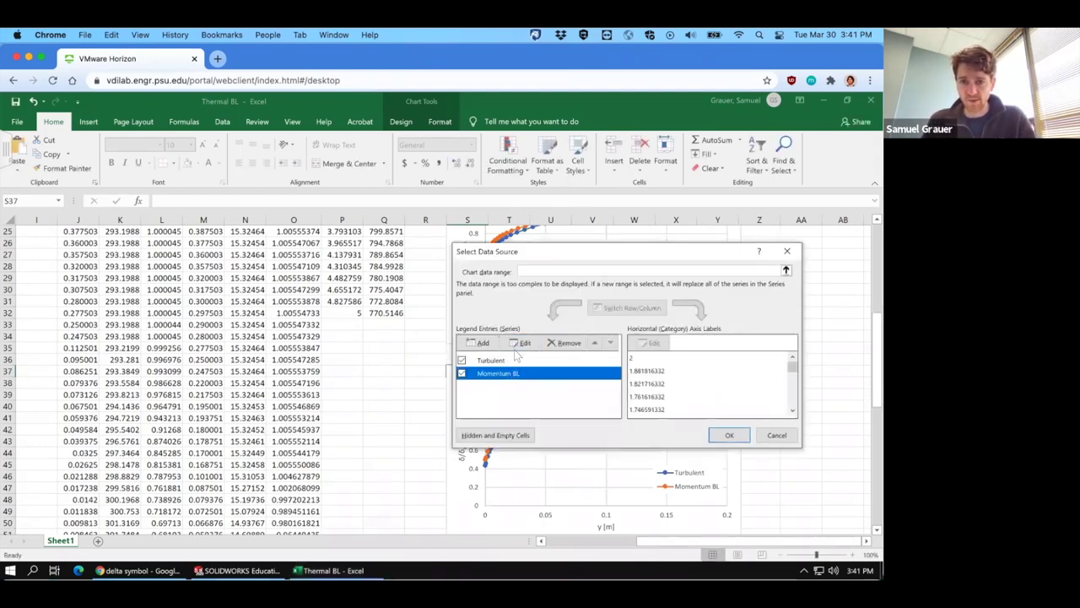
click(520, 344)
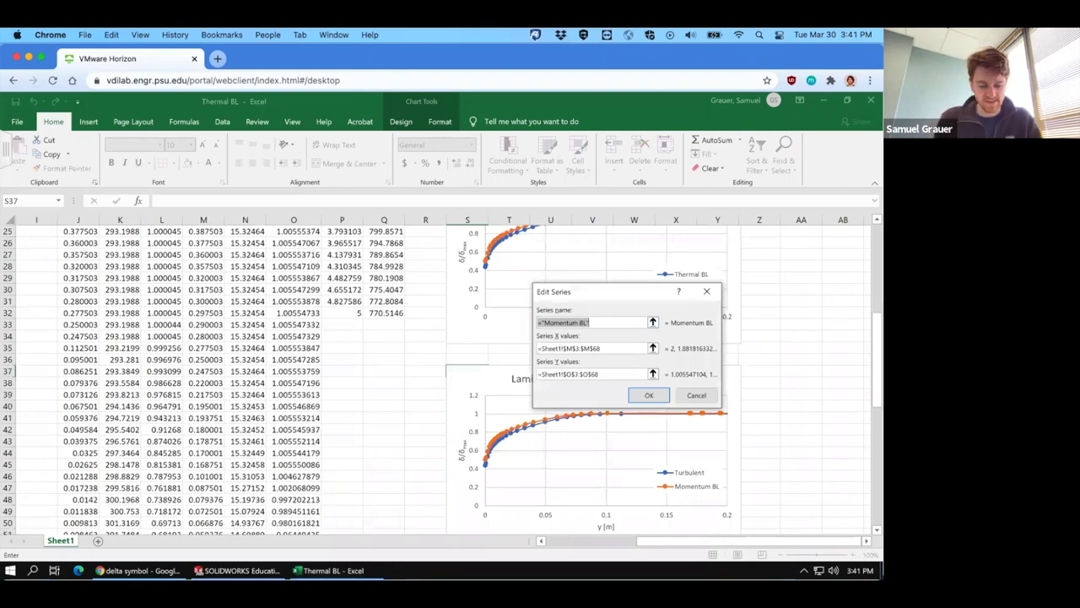
text(Laminar BL)
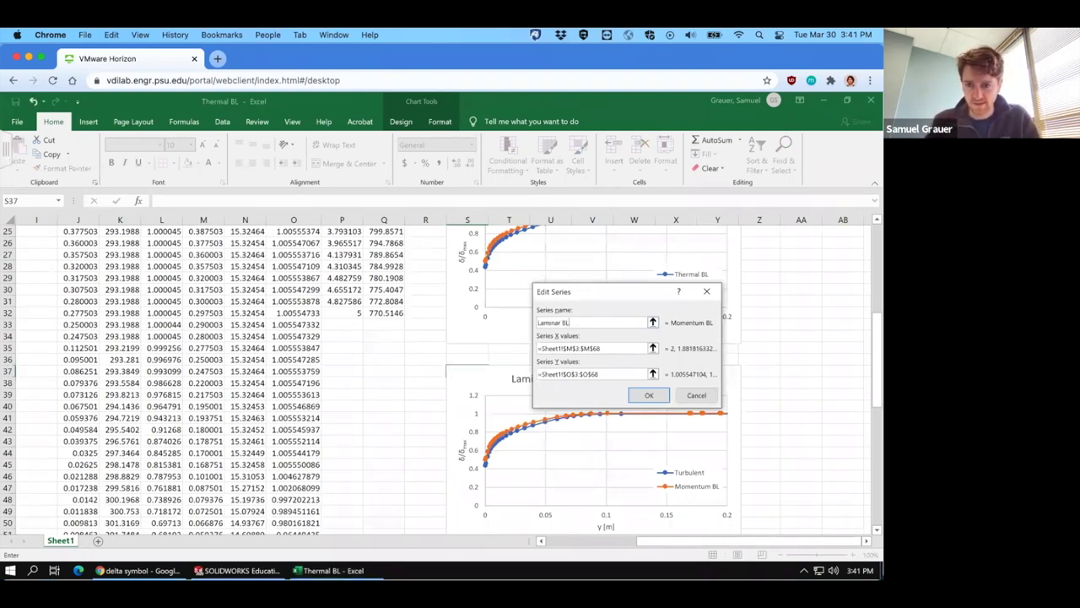
key(BackSpace)
key(BackSpace)
key(BackSpace)
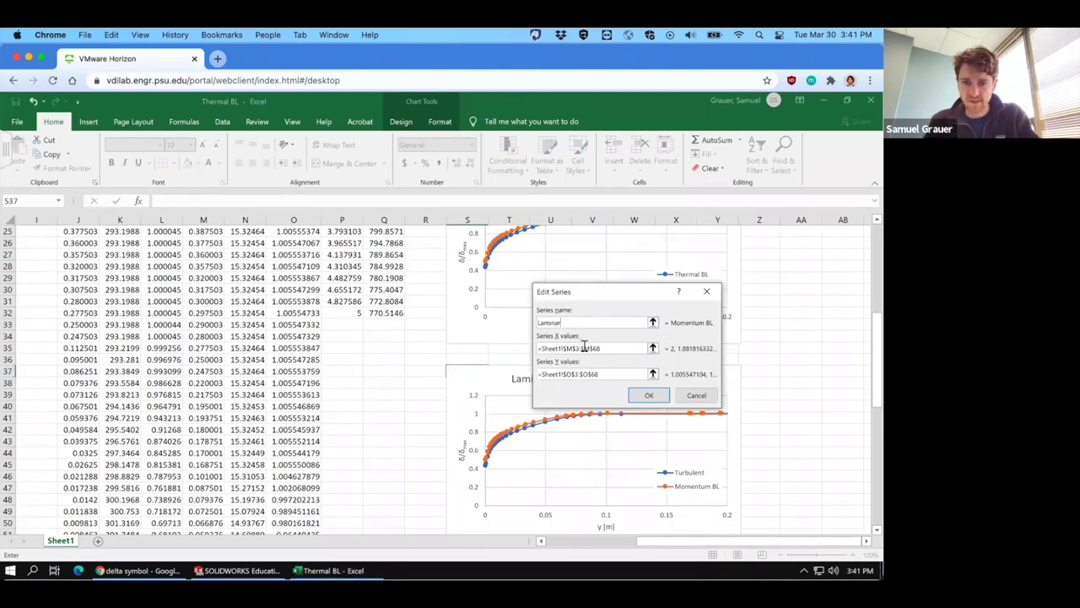
Point the Laminar series at X values A3:A80 and Y values C3:C82, and apply
click(608, 351)
key(BackSpace)
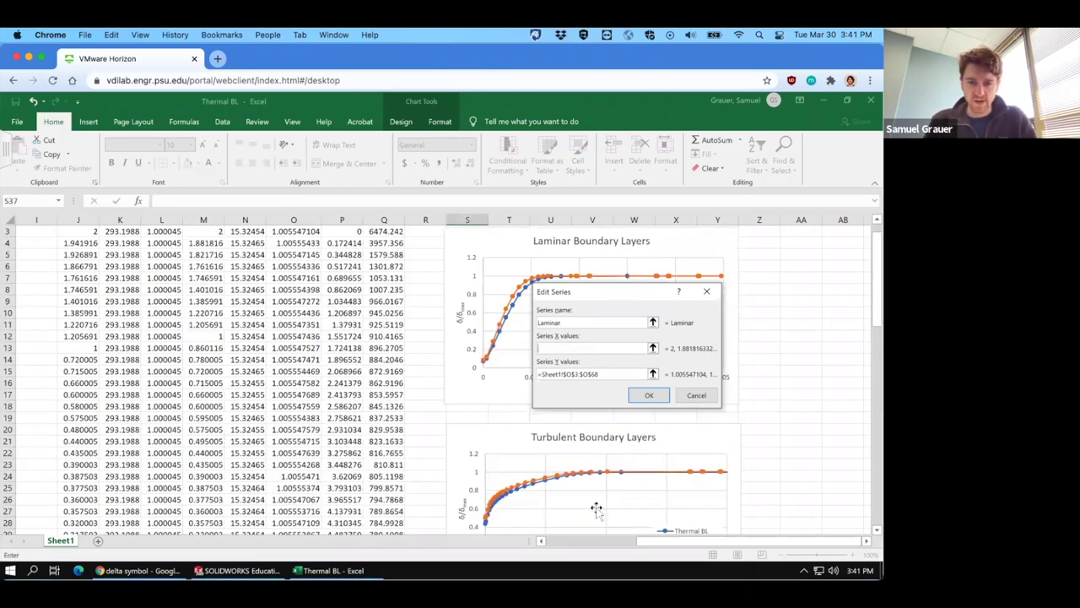
scroll(652, 542, left, 10)
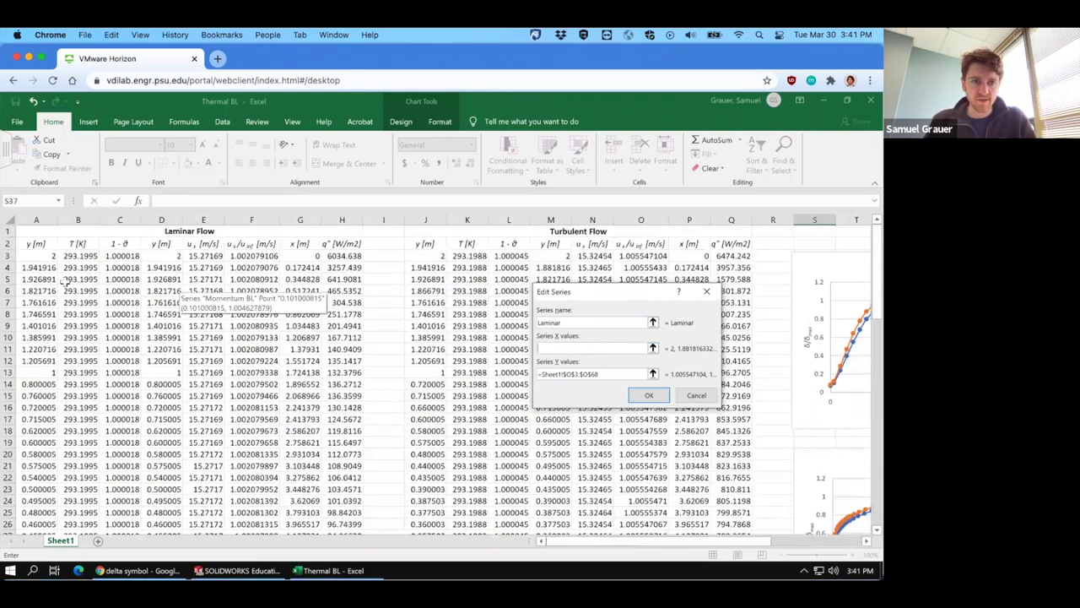
scroll(338, 380, up, 1)
drag(40, 260, 42, 494)
click(608, 376)
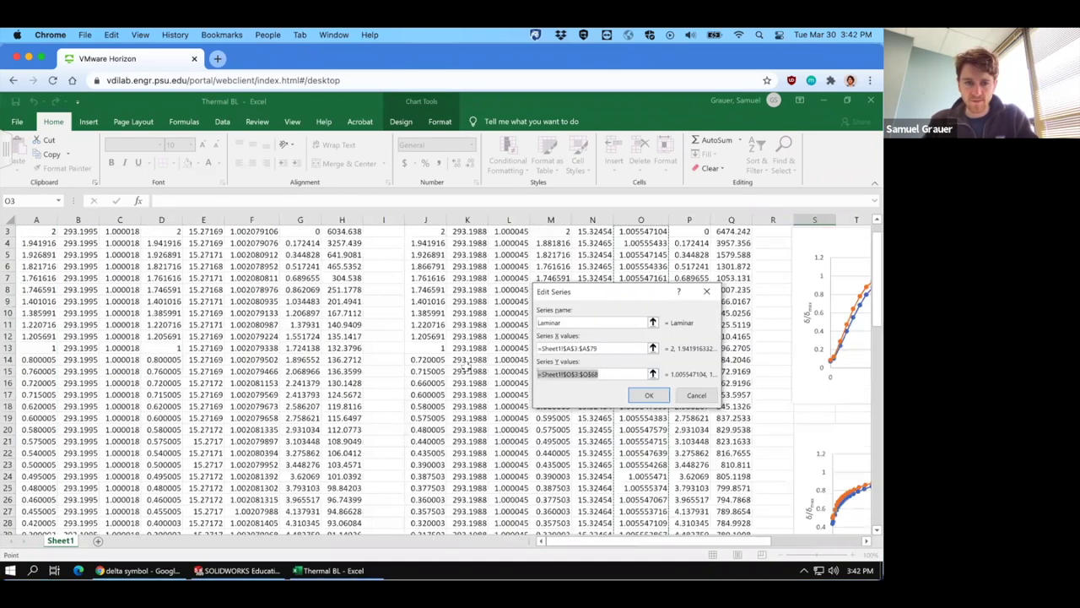
key(BackSpace)
scroll(117, 265, up, 1)
drag(119, 255, 127, 500)
click(648, 397)
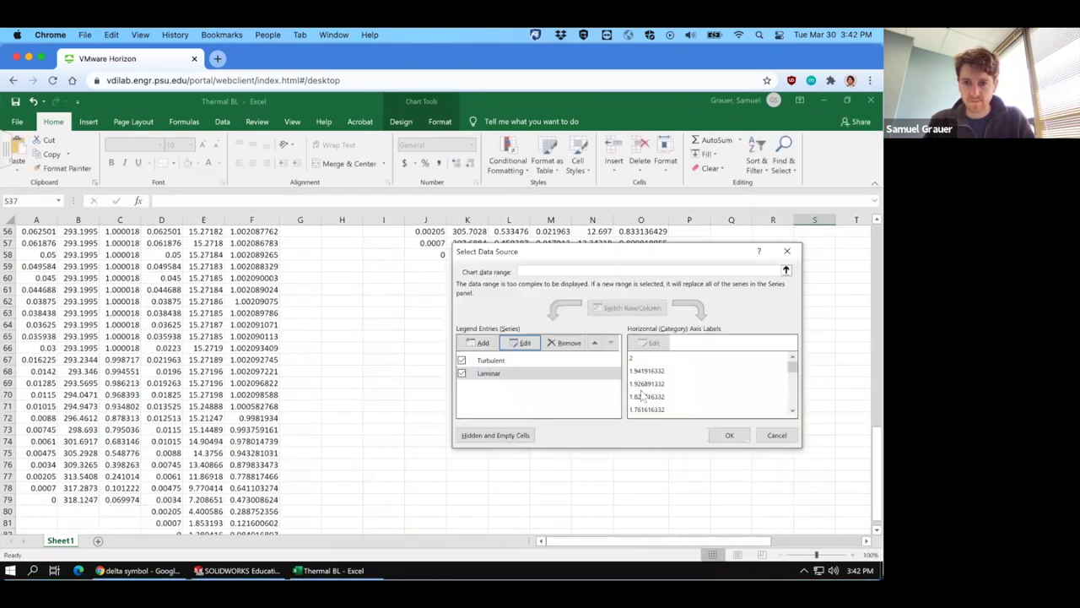
click(728, 433)
scroll(647, 503, up, 1)
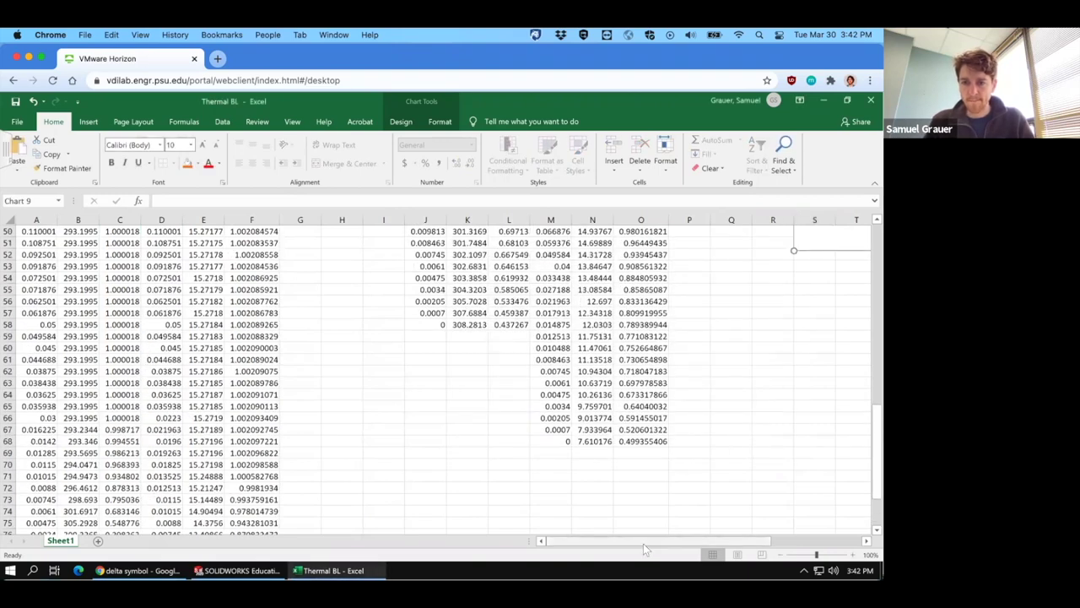
scroll(782, 478, right, 4)
scroll(684, 361, up, 4)
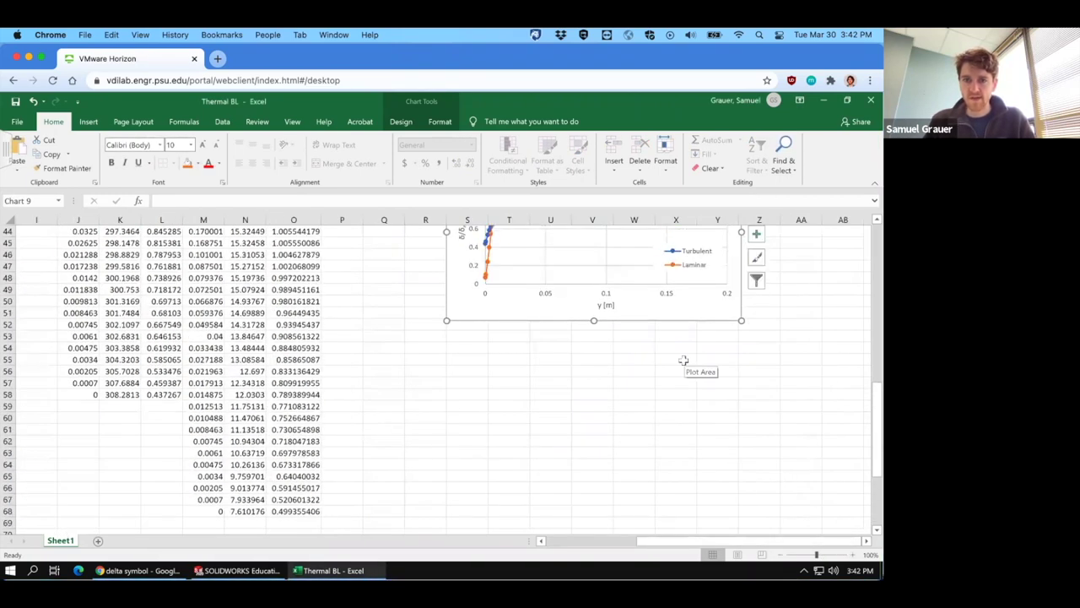
scroll(684, 362, up, 2)
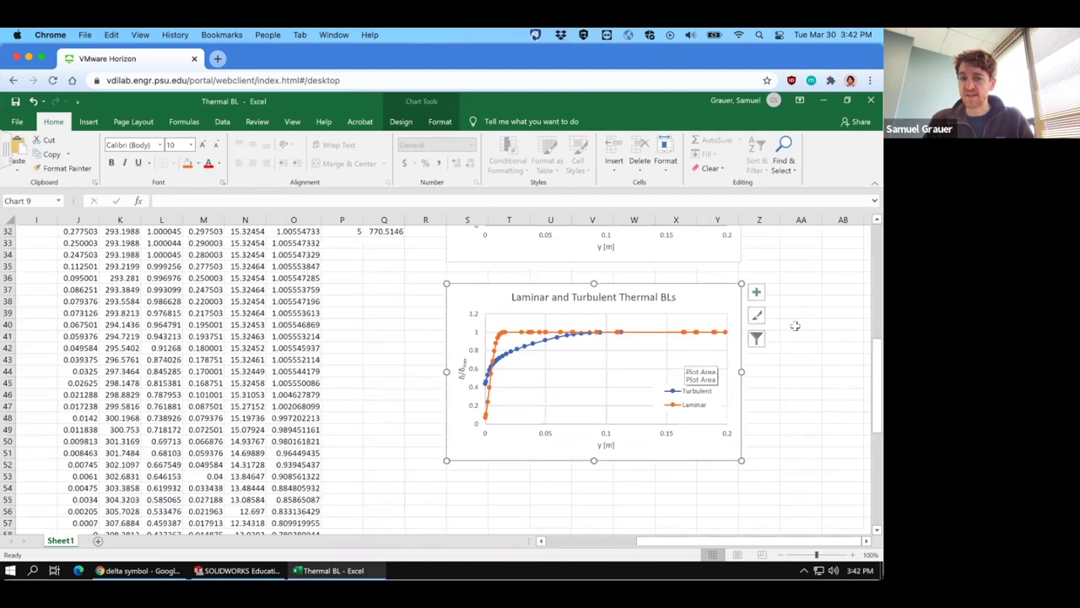
scroll(849, 317, up, 2)
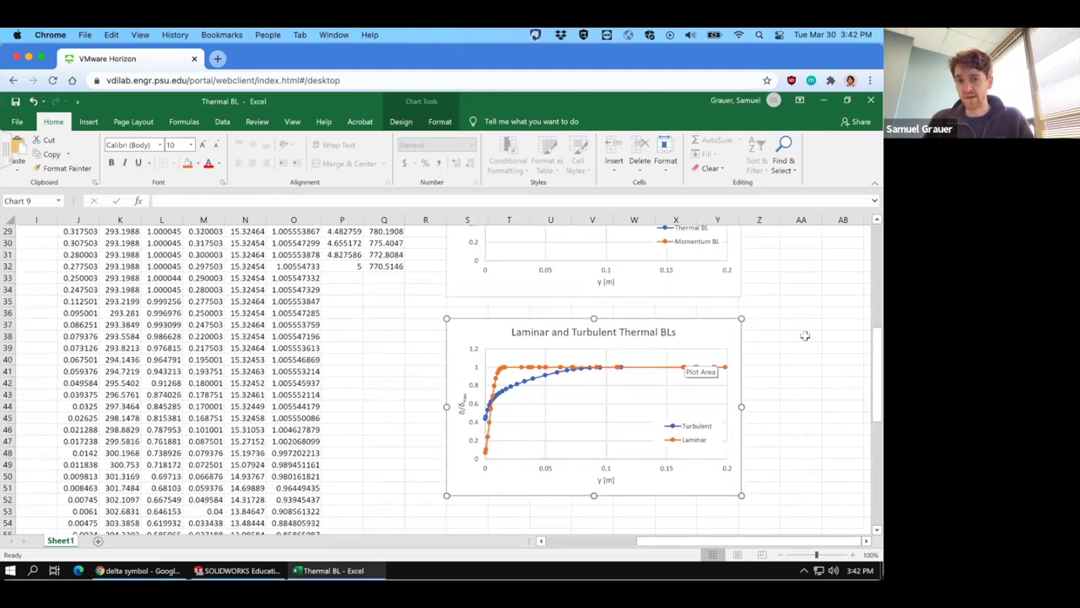
key(Escape)
scroll(731, 355, up, 4)
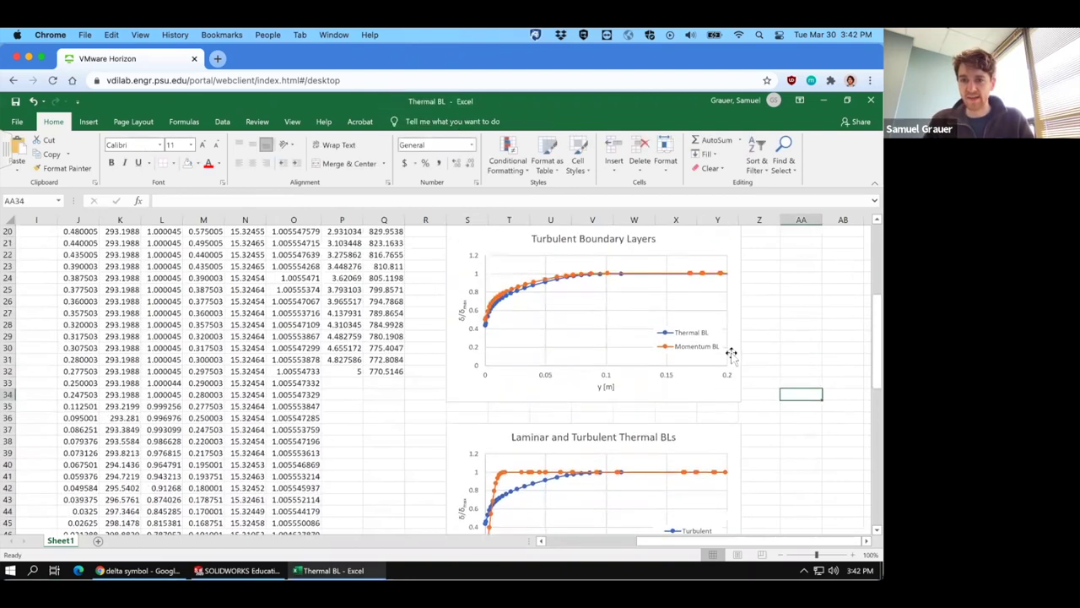
drag(876, 317, 871, 335)
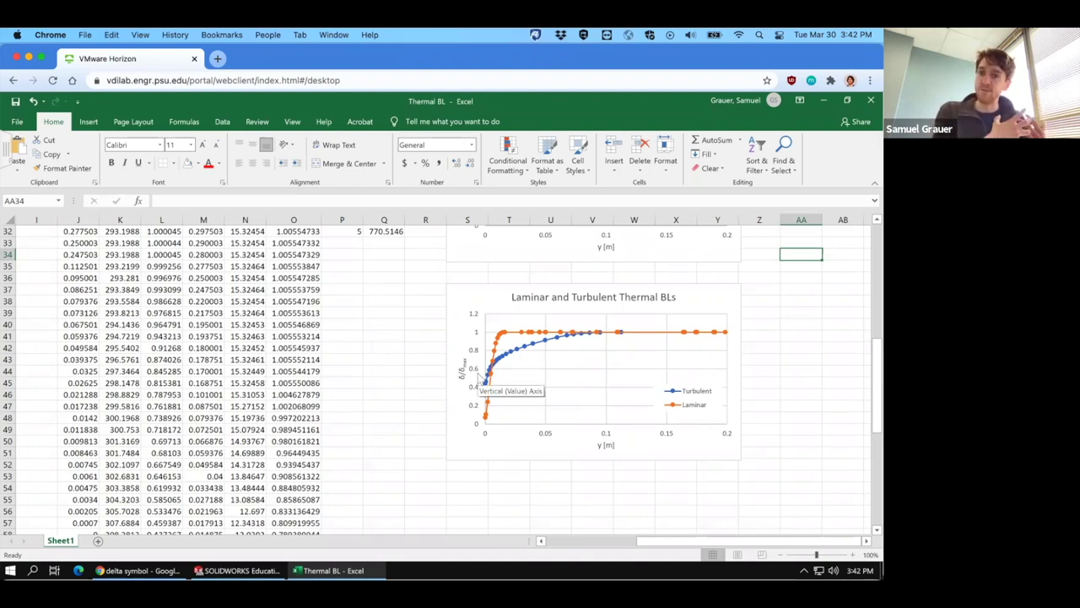
click(476, 459)
Paste a copy of the combined thermal BL chart at cell S54
key(ctrl+c)
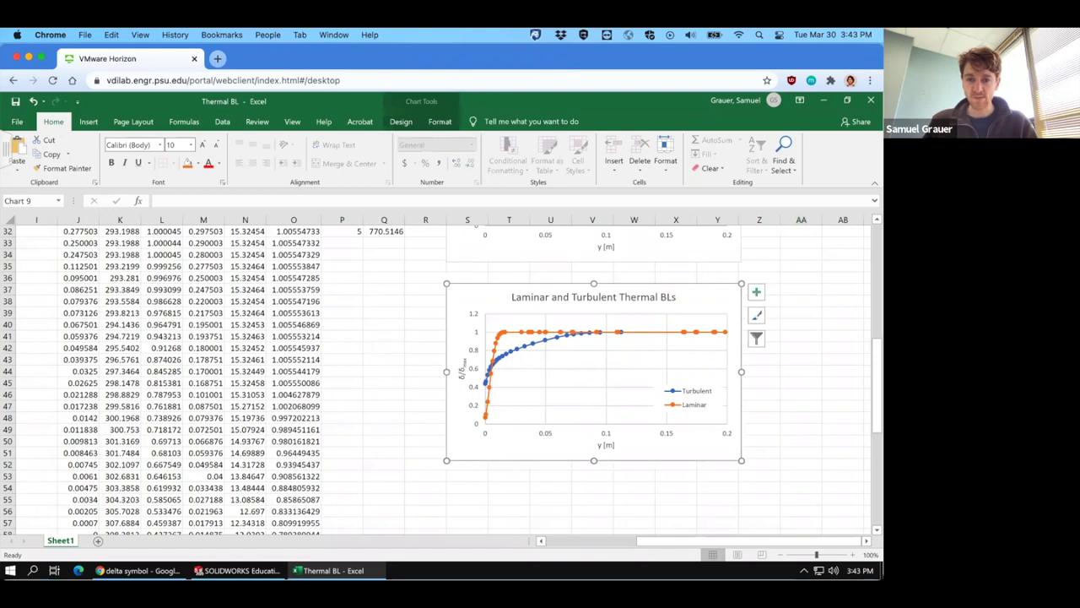
click(467, 484)
key(ctrl+v)
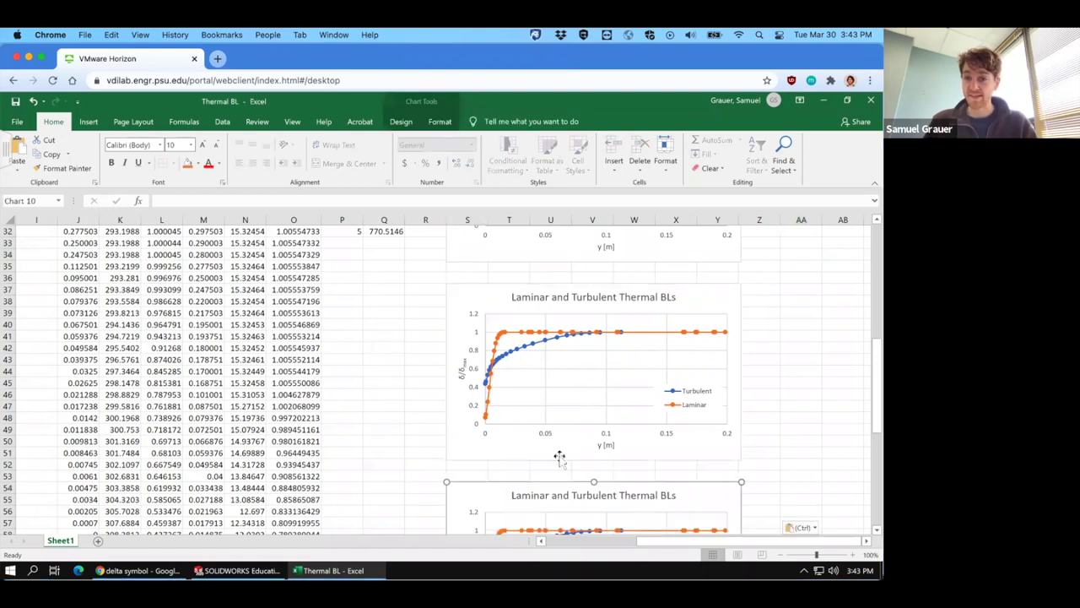
scroll(557, 456, down, 2)
Retitle the copied chart by replacing 'Thermal BLs' with 'Surface Heat Flux'
click(531, 429)
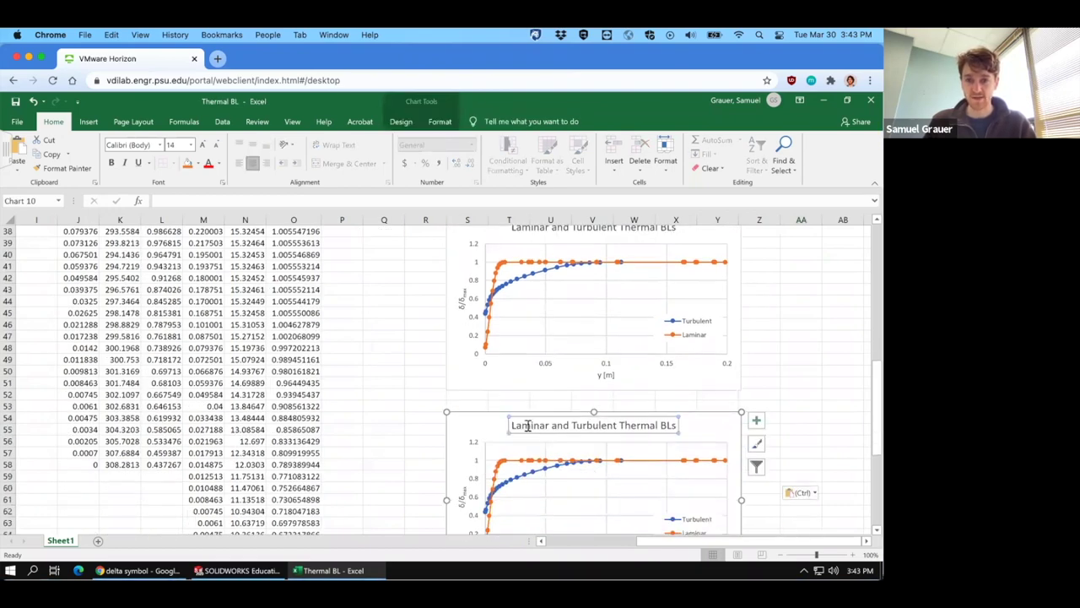
drag(513, 426, 682, 426)
text(S)
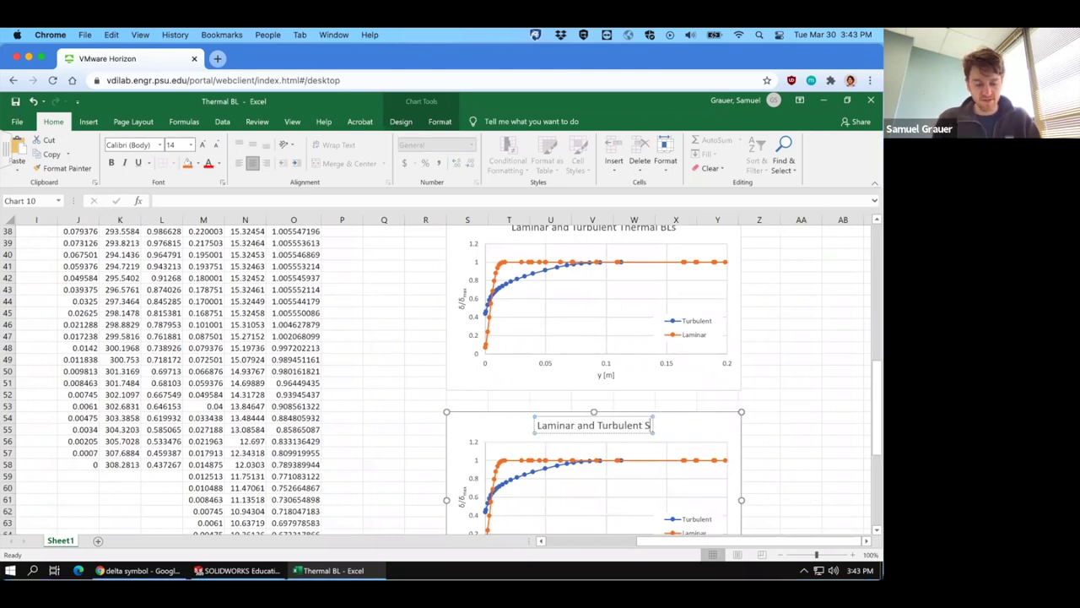
text(urface Heat Fl)
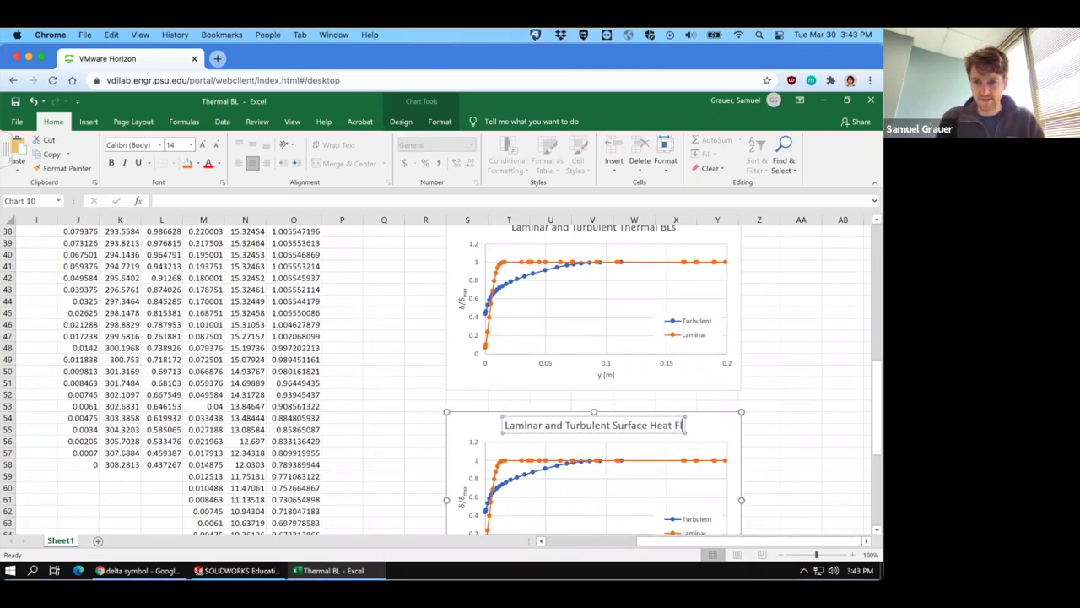
text(ux)
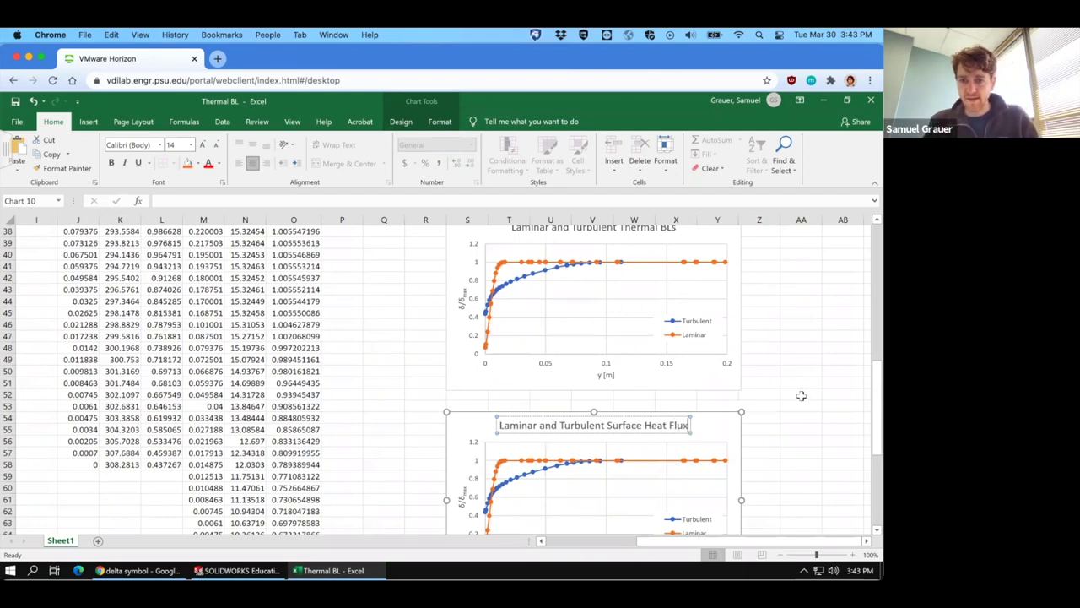
Relabel the vertical axis as q″ [W/m²] with subscript and superscript formatting
scroll(801, 393, down, 1)
click(461, 464)
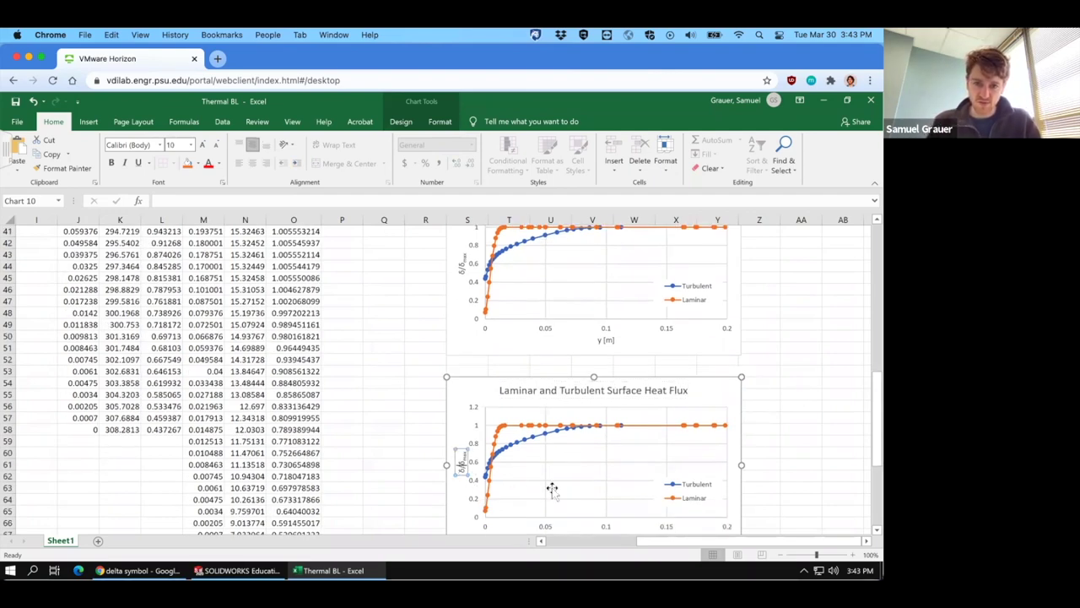
double_click(462, 457)
text(q)
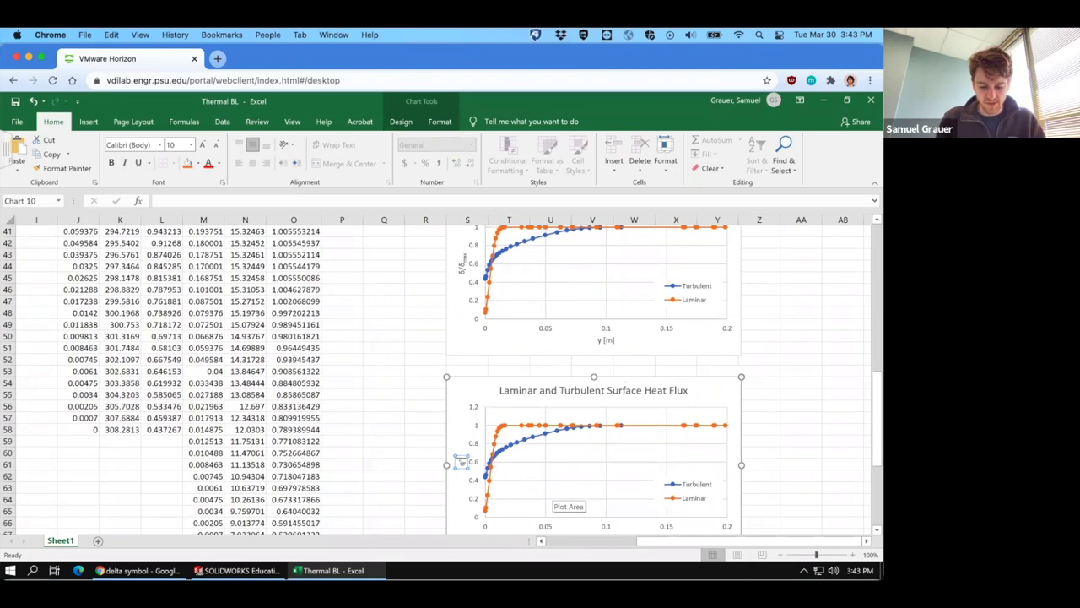
text(/m2])
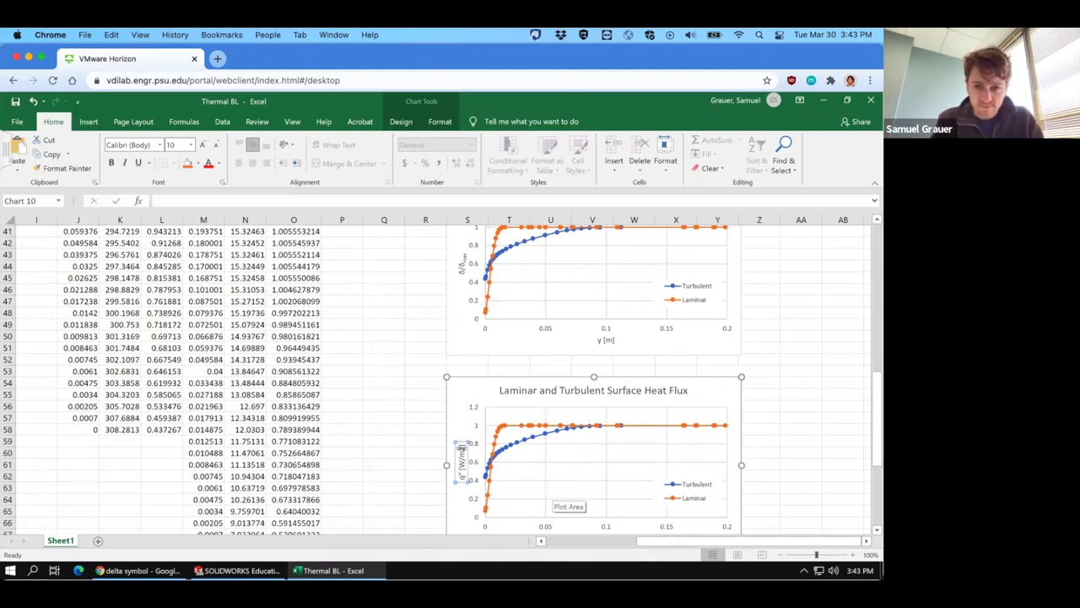
key(ctrl+shift+f)
click(329, 381)
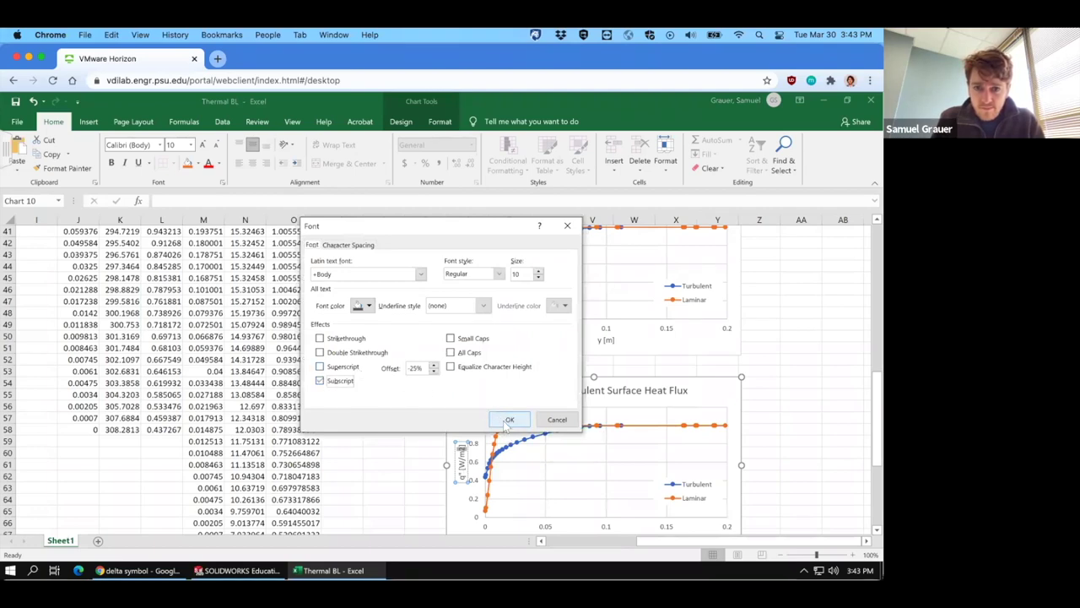
click(343, 366)
click(510, 420)
Set the horizontal axis Bounds Maximum to 5 in Format Axis
scroll(873, 315, down, 1)
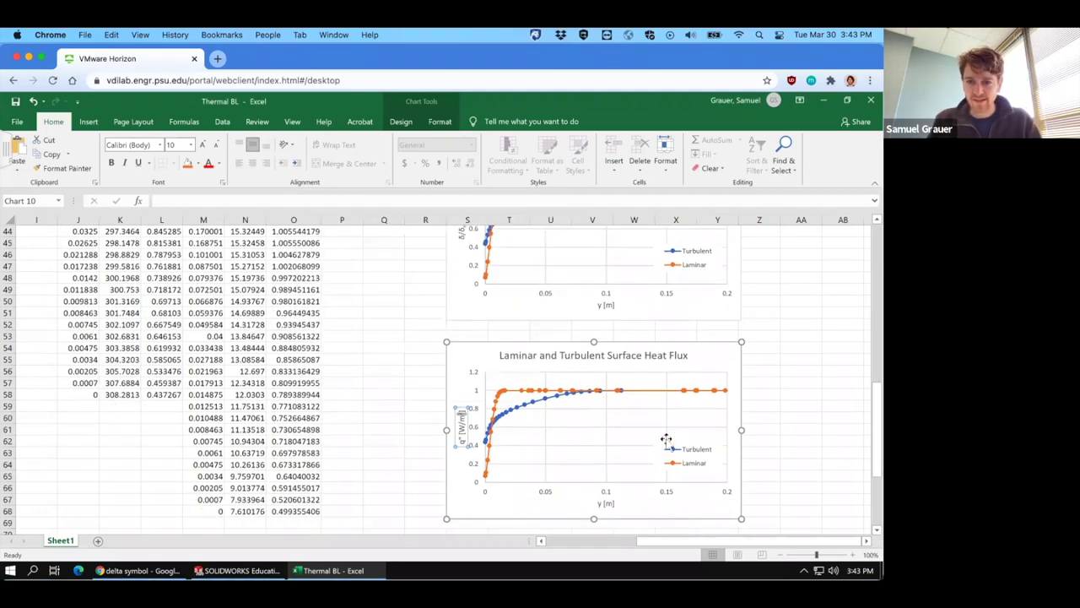
click(604, 503)
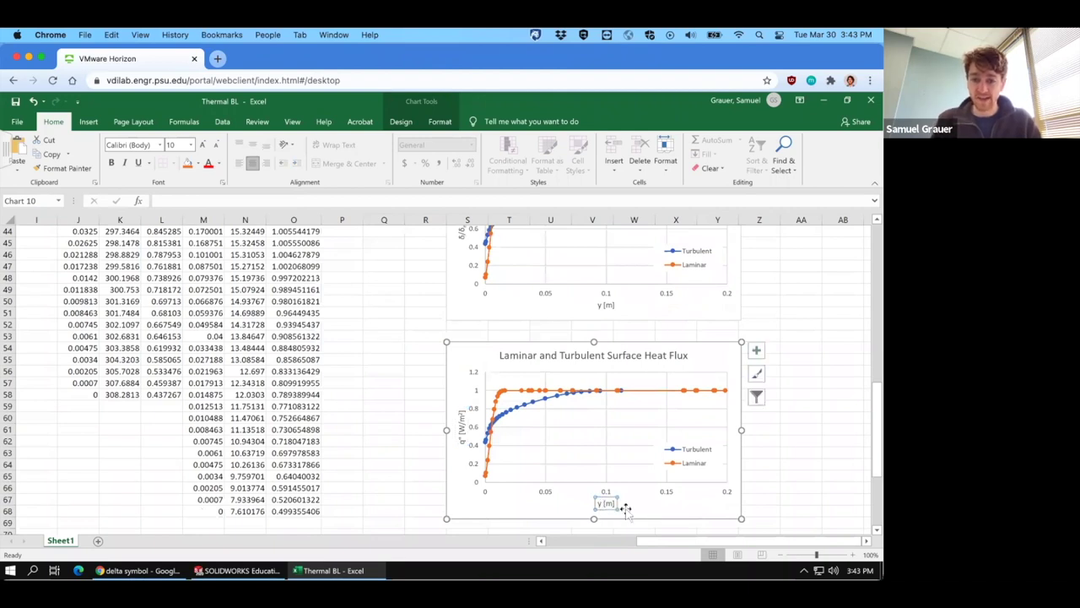
click(599, 503)
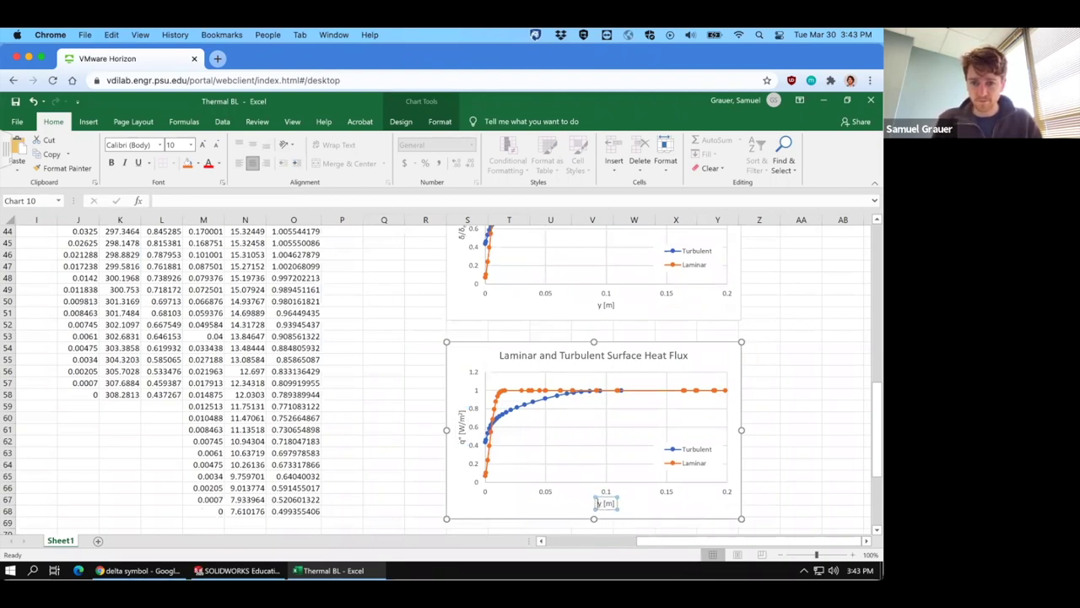
right_click(608, 493)
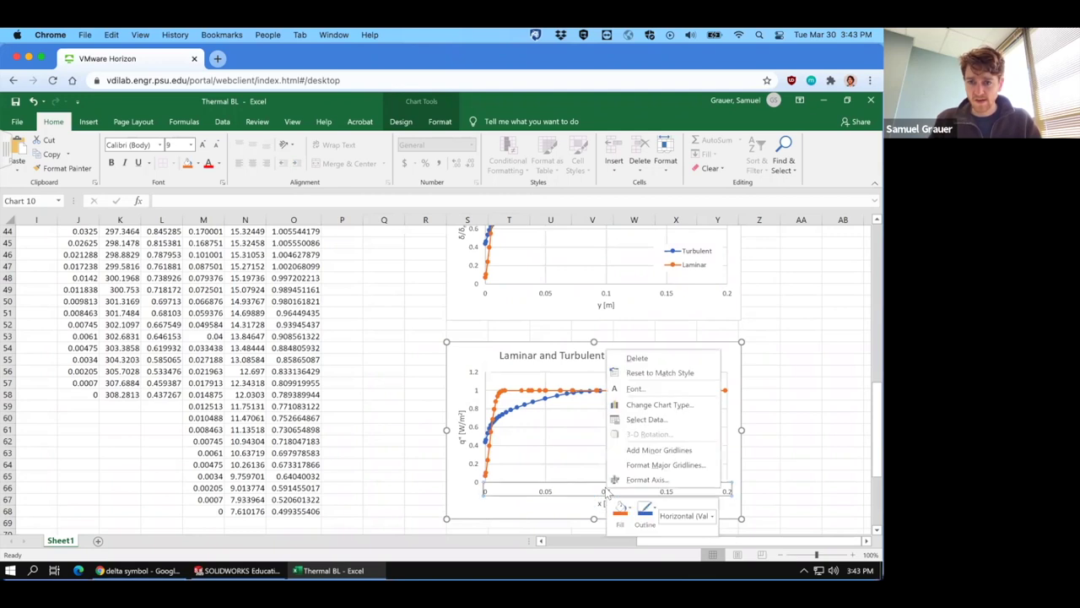
click(638, 479)
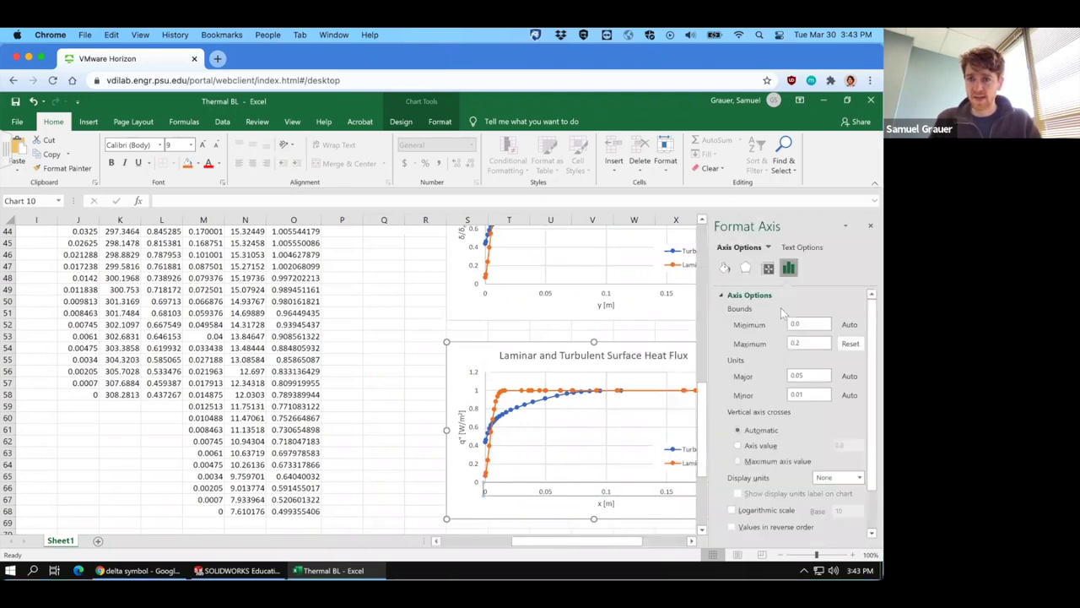
triple_click(815, 338)
text(5)
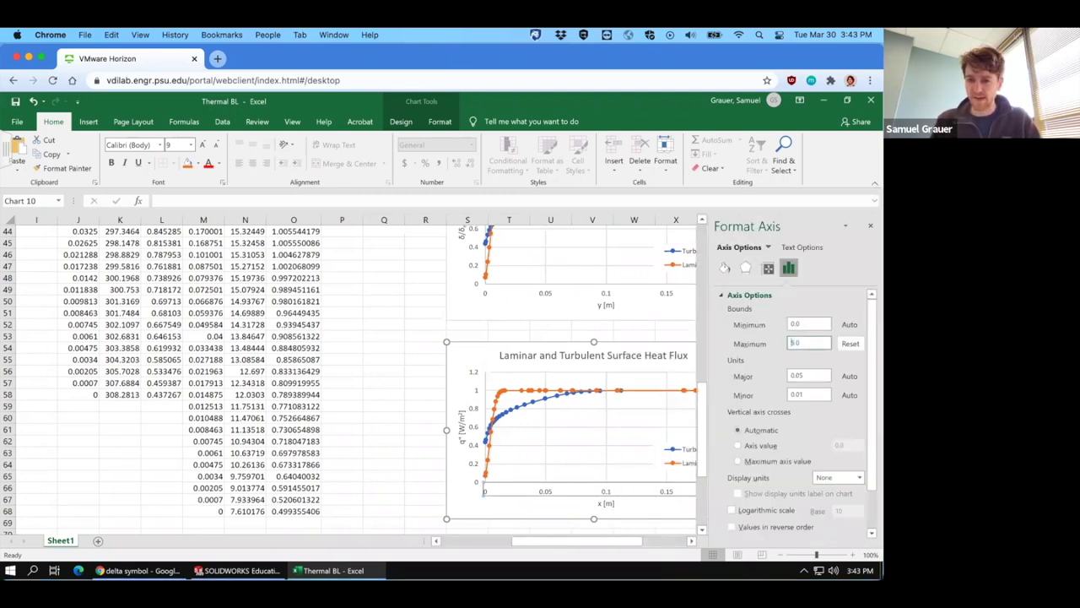
key(Return)
Reselect the heat flux chart and bring up its shortcut menu
click(384, 406)
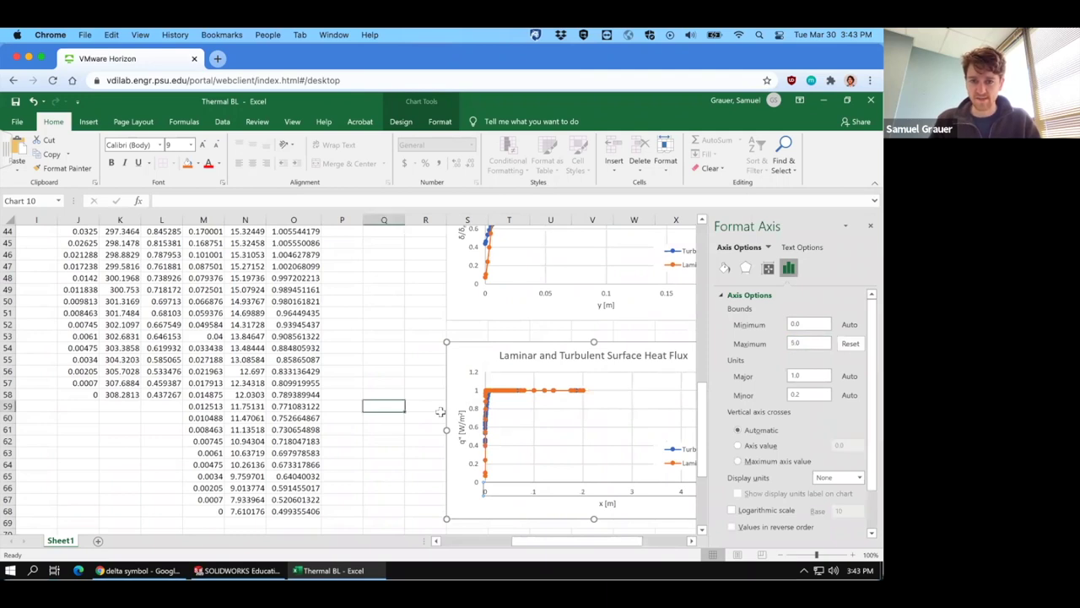
click(486, 376)
right_click(478, 353)
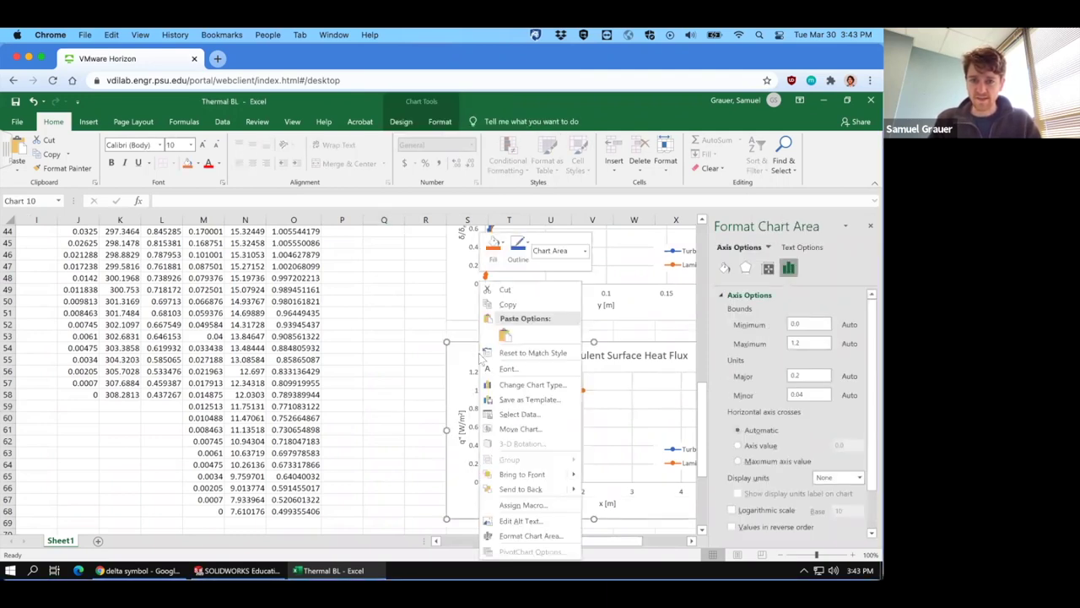
In Select Data, first edit the Turbulent series to use x values P3:P32
click(518, 414)
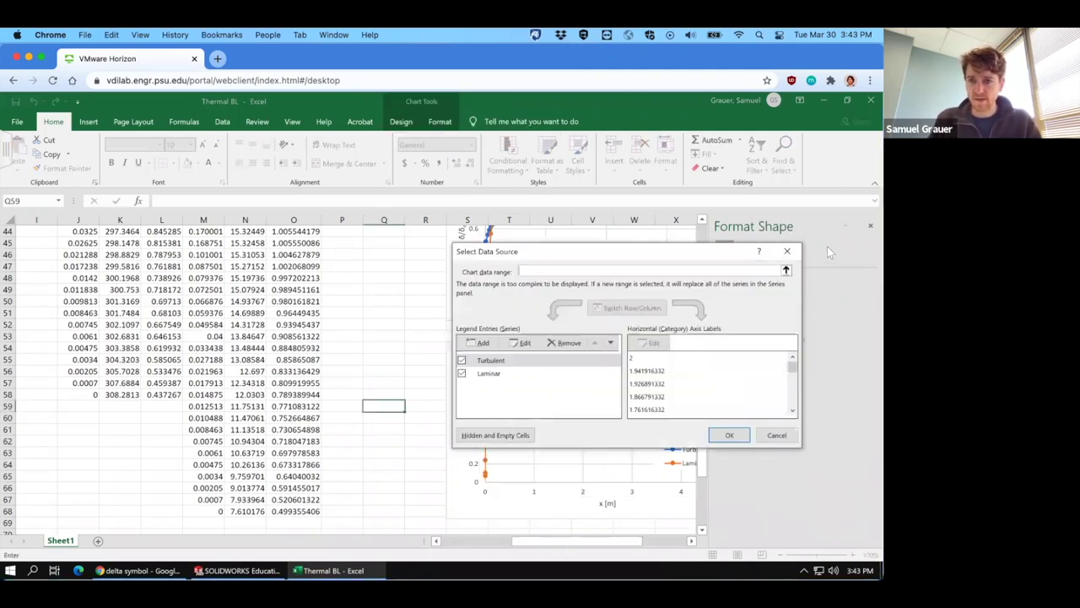
click(871, 226)
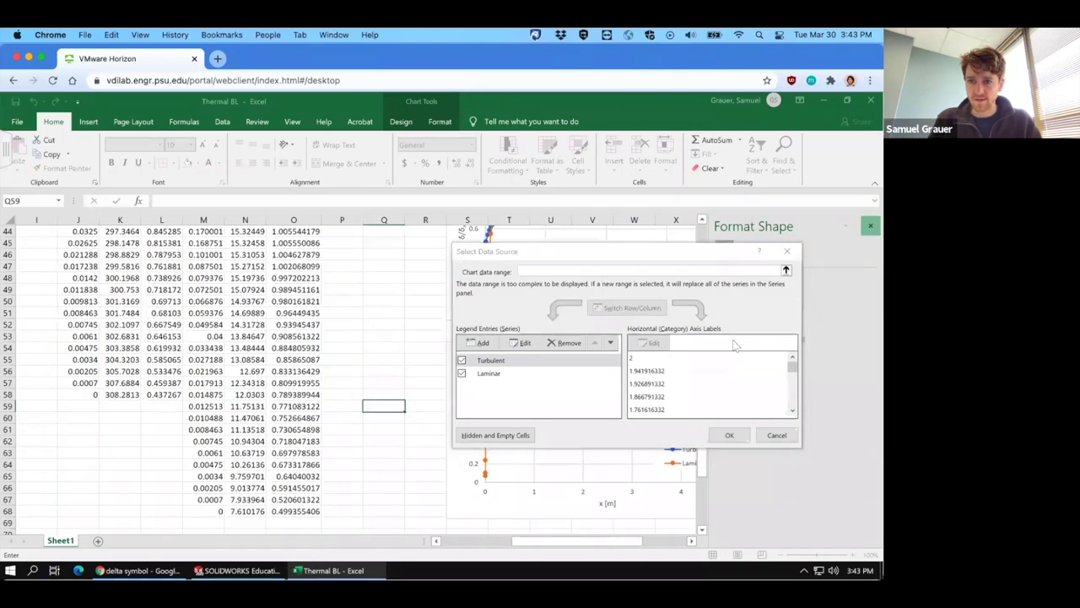
click(518, 342)
scroll(393, 346, up, 1)
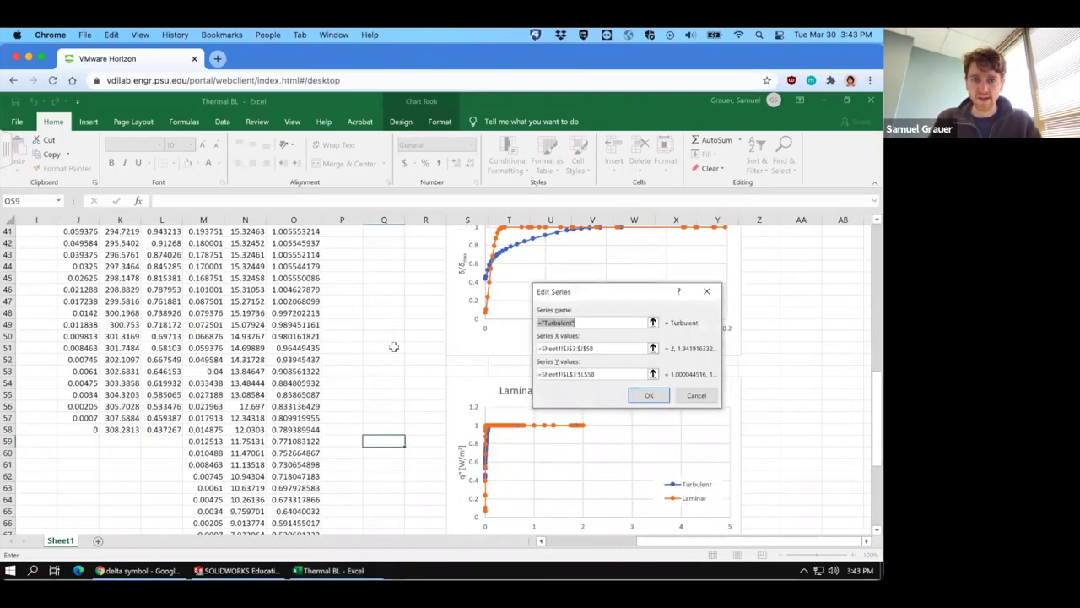
scroll(393, 346, up, 5)
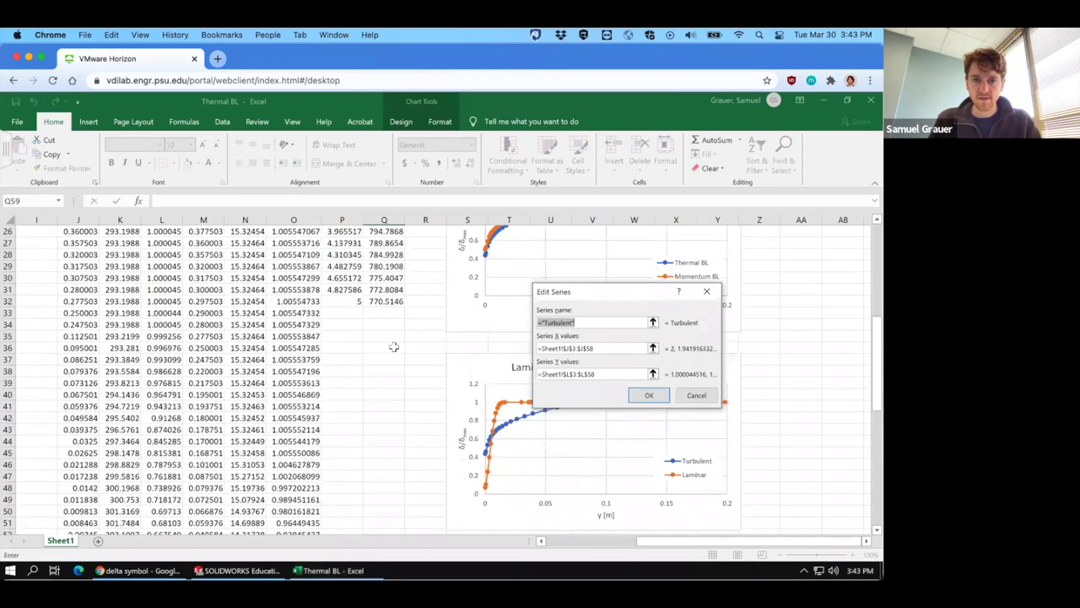
scroll(393, 346, up, 1)
drag(346, 334, 346, 256)
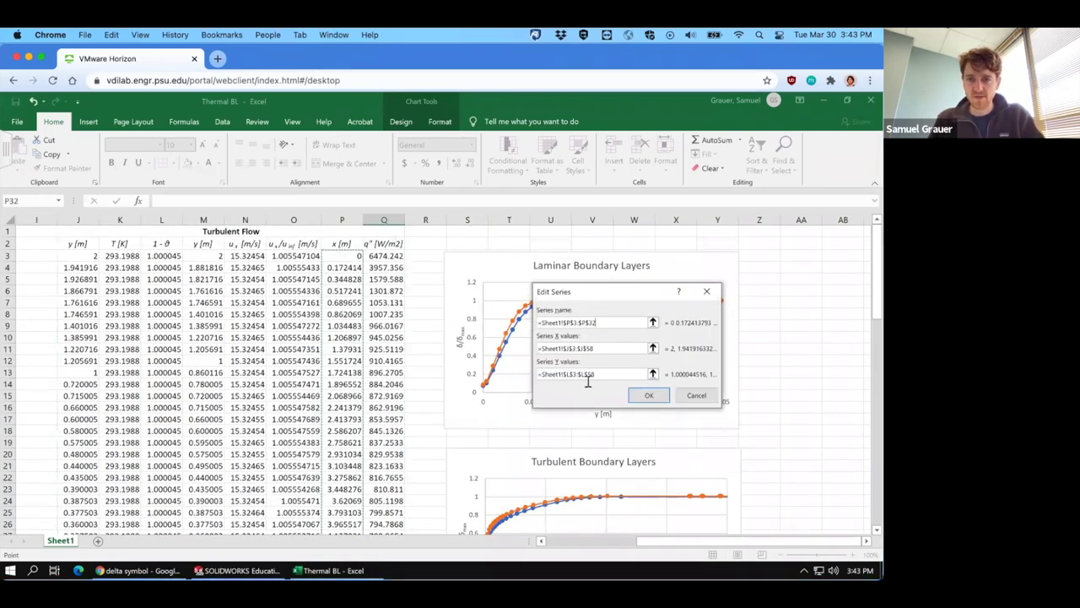
drag(574, 374, 512, 375)
key(BackSpace)
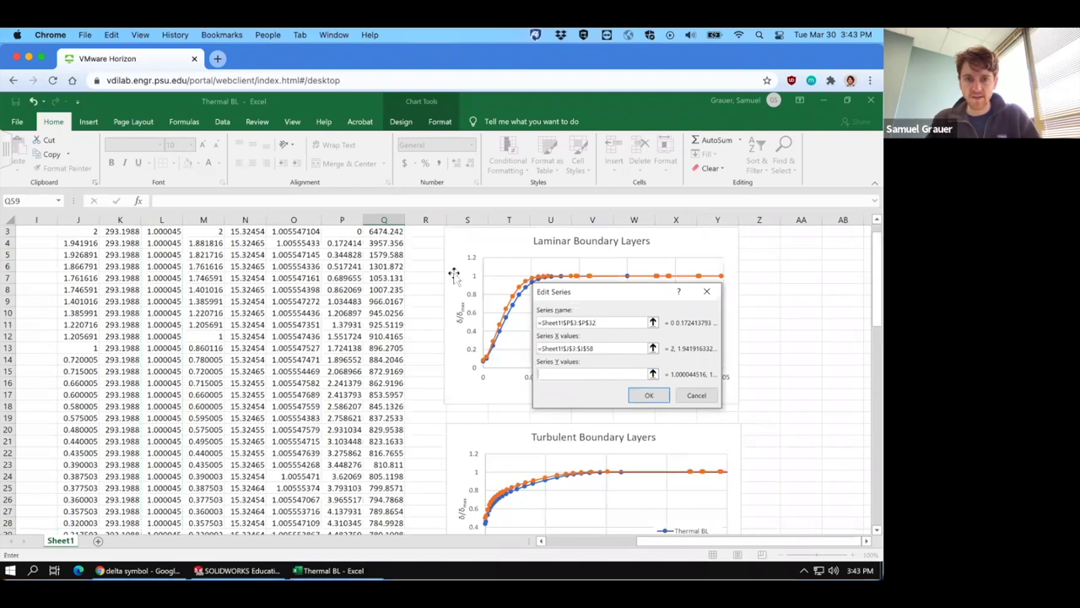
scroll(455, 273, up, 1)
drag(384, 255, 390, 314)
click(649, 400)
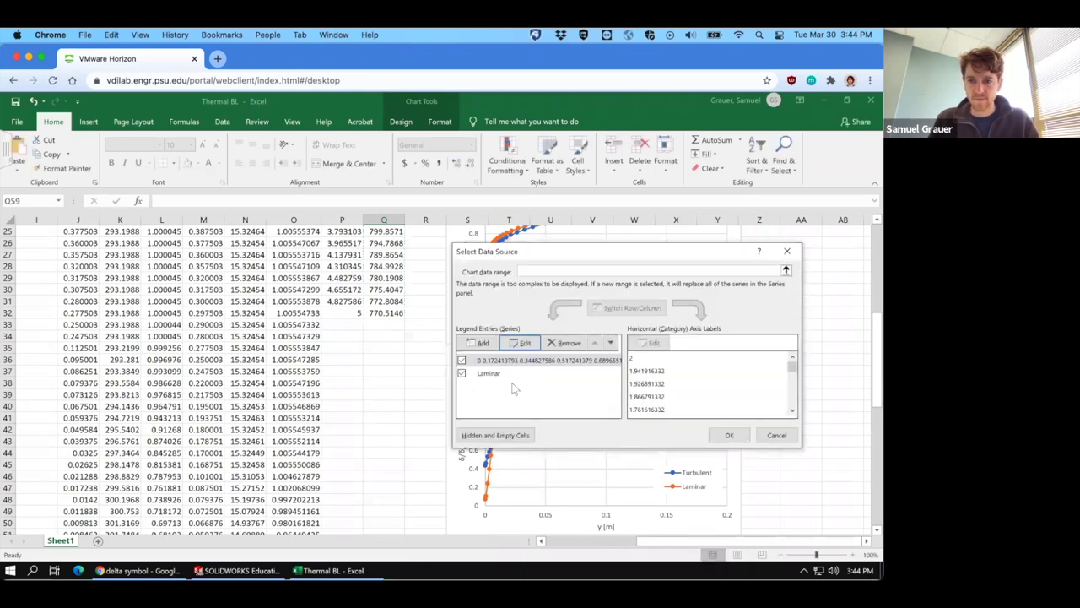
Redo the Turbulent series: name Turbulent, X values P3:P32, Y values Q3:Q32
click(506, 375)
click(507, 360)
click(523, 343)
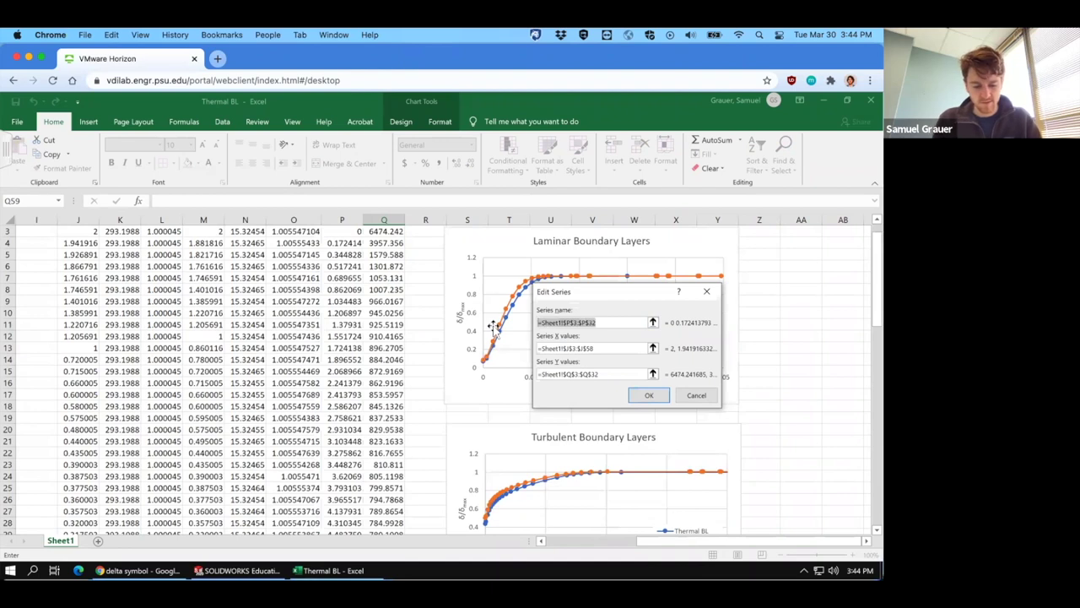
text(Turbulent)
key(Tab)
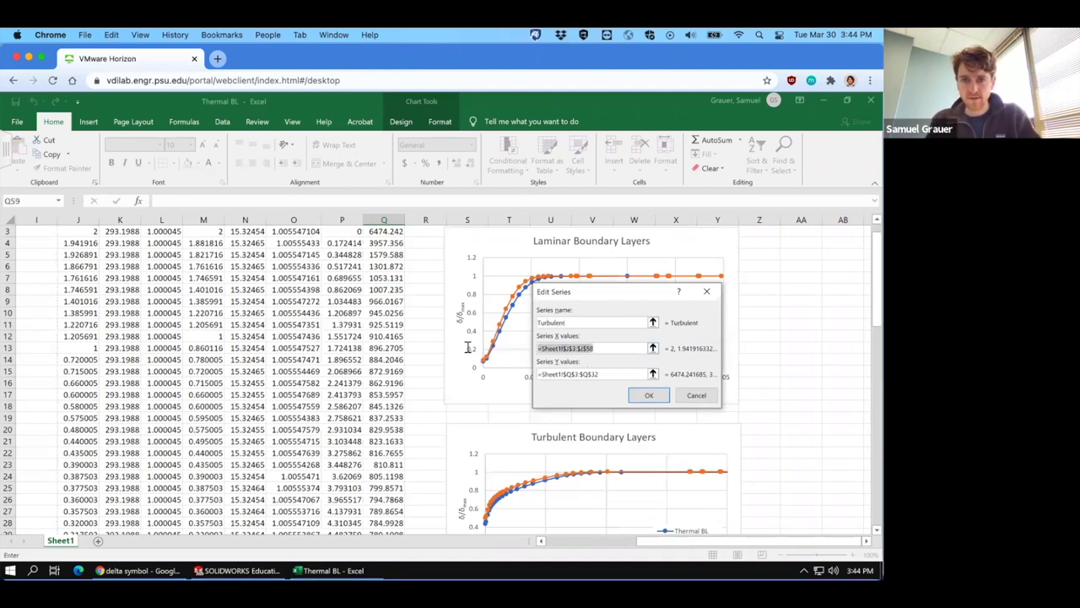
key(BackSpace)
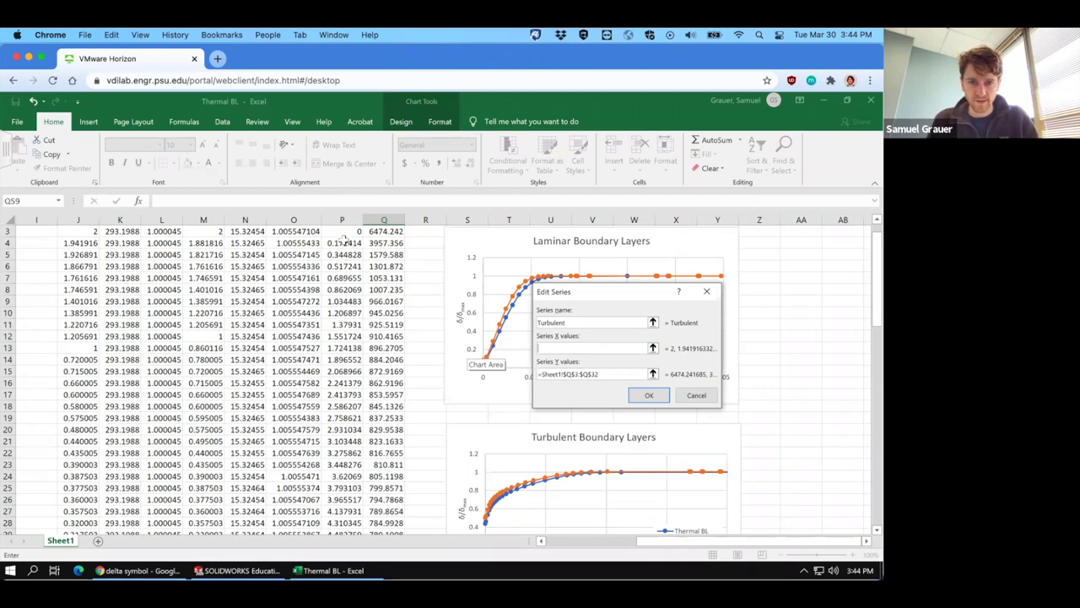
drag(344, 237, 355, 267)
click(622, 374)
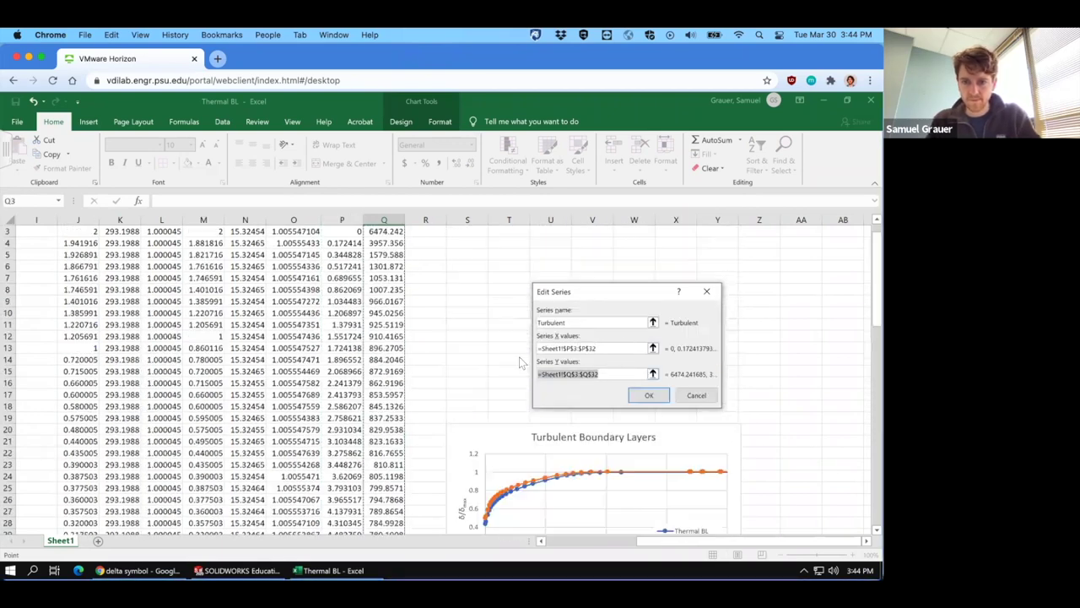
key(BackSpace)
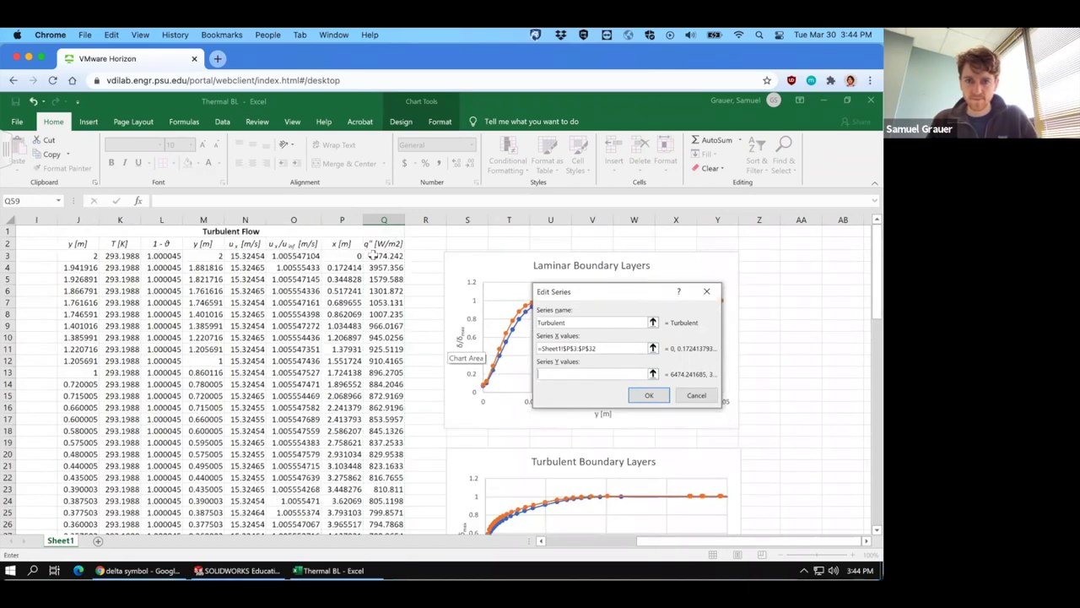
drag(374, 255, 387, 395)
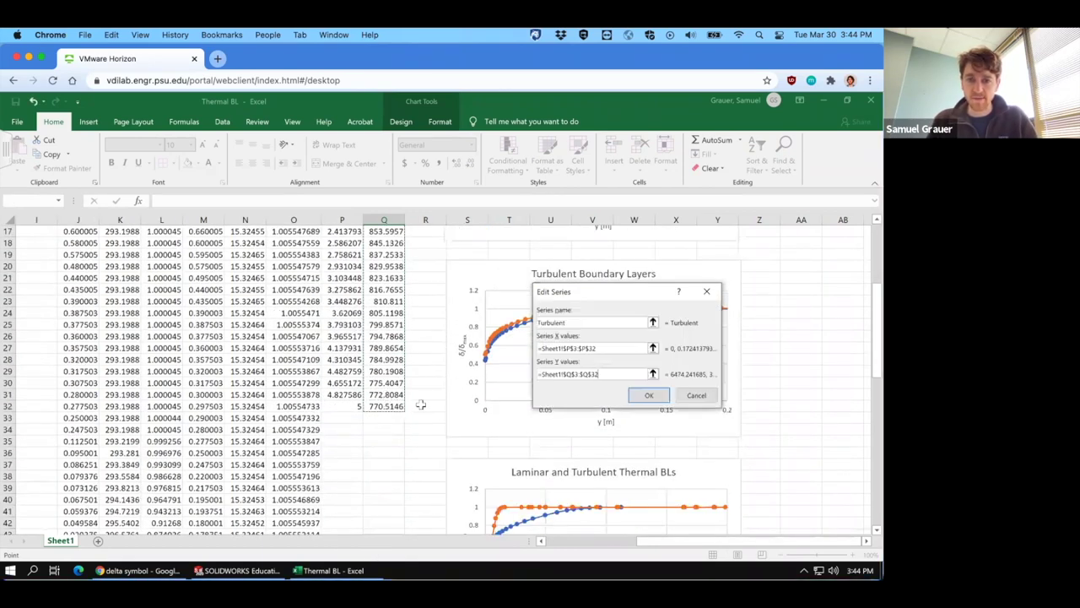
click(655, 395)
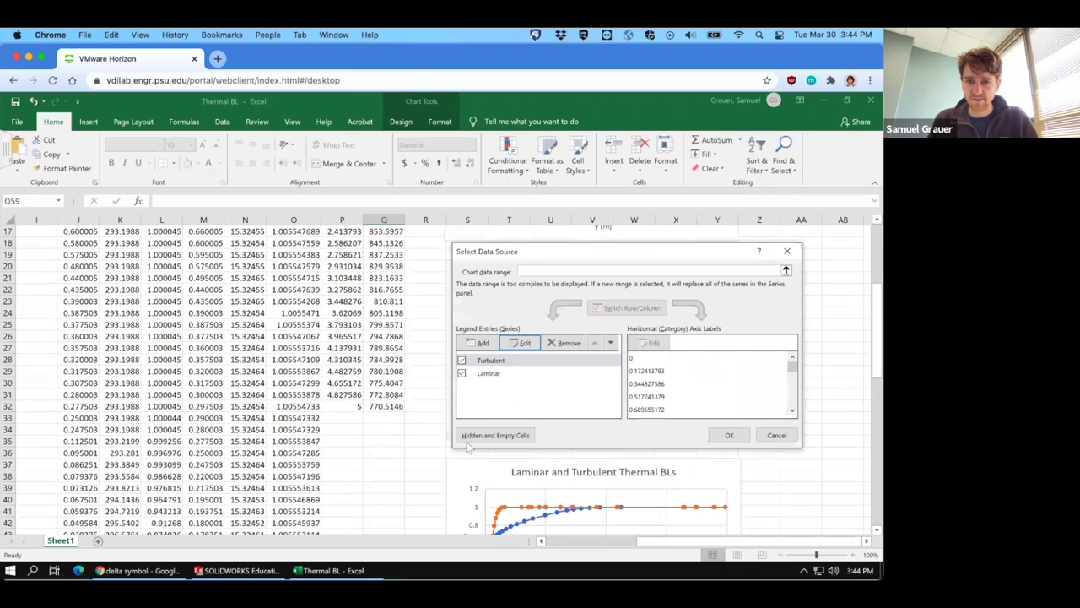
Edit the Laminar series to take its x values from G3:G32
click(493, 373)
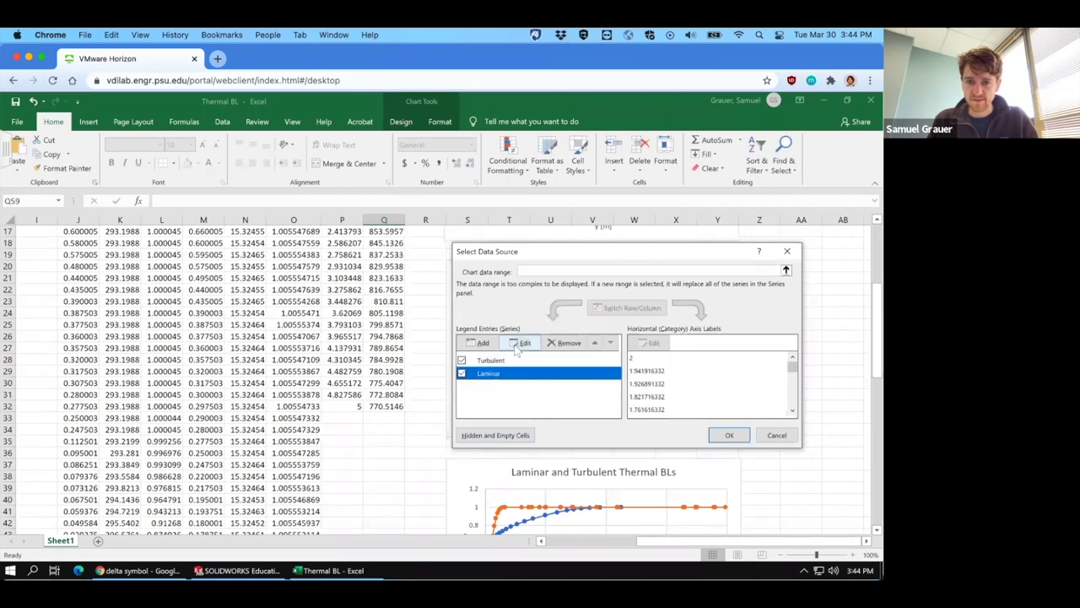
click(520, 341)
key(BackSpace)
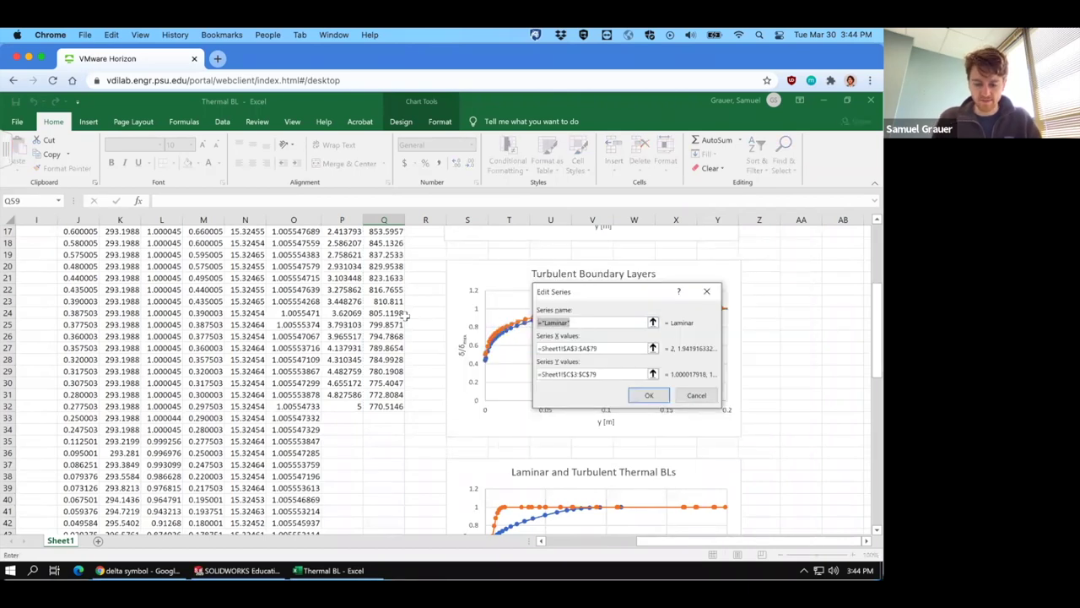
key(Tab)
key(BackSpace)
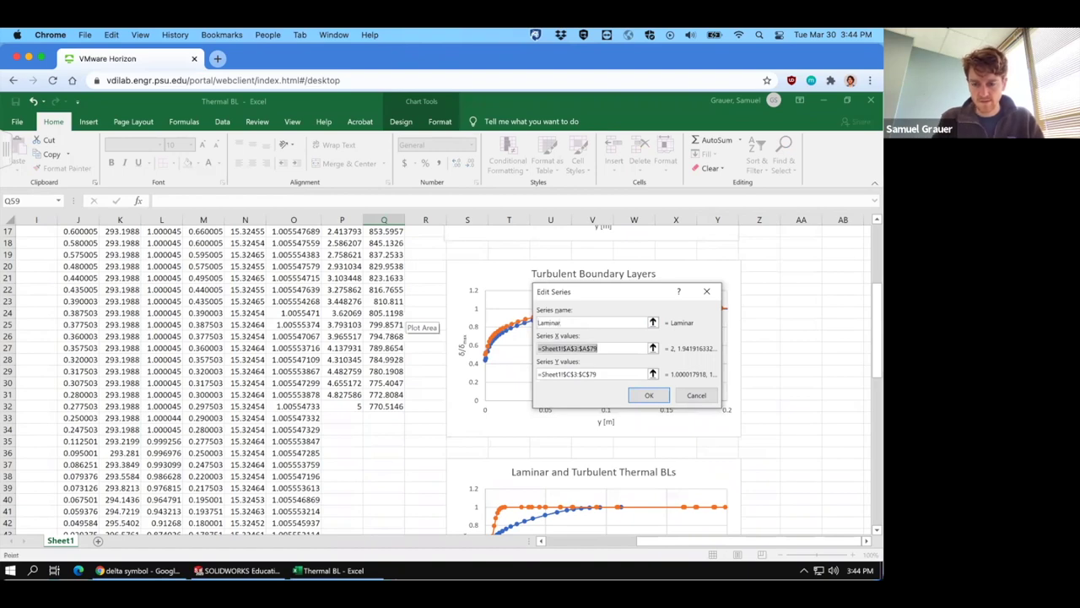
scroll(392, 343, up, 5)
scroll(393, 344, left, 3)
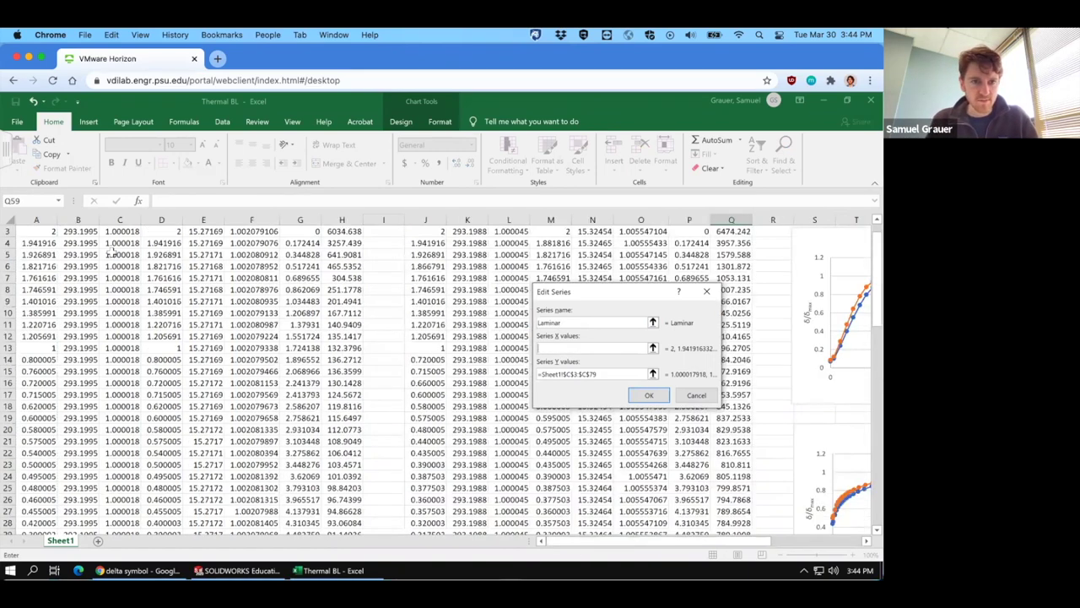
scroll(299, 252, up, 1)
drag(299, 256, 309, 300)
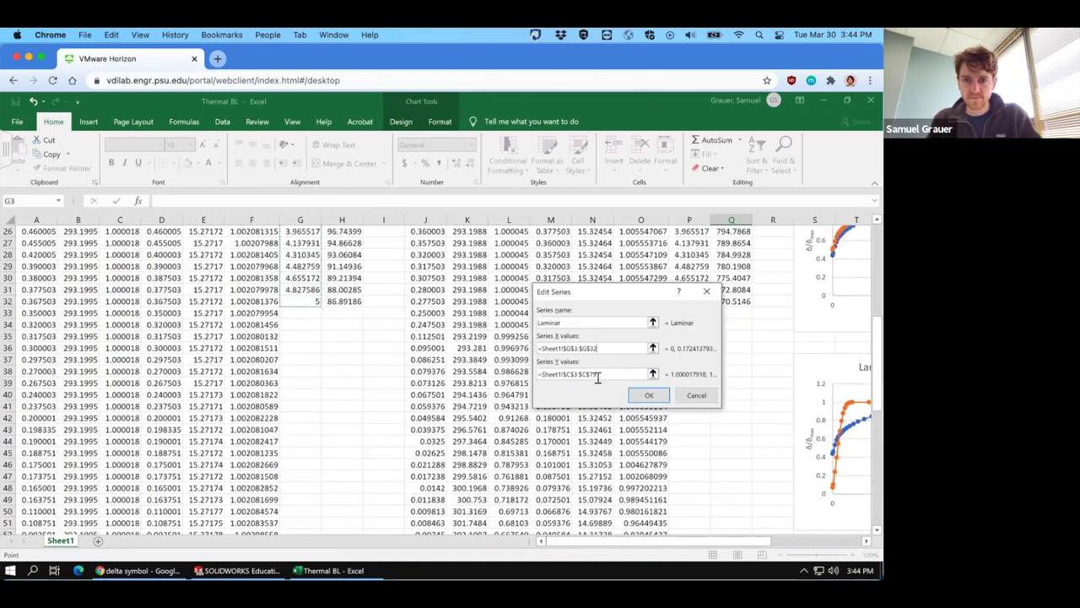
Set the Laminar y values from column H and apply the data to the chart
key(Tab)
scroll(397, 242, up, 1)
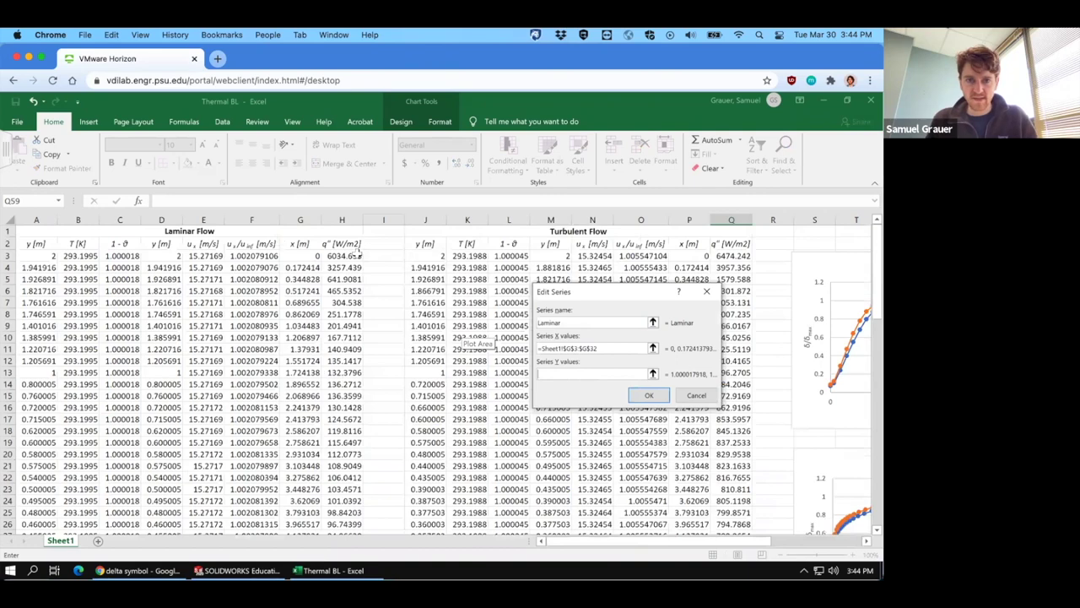
drag(348, 256, 338, 413)
click(649, 395)
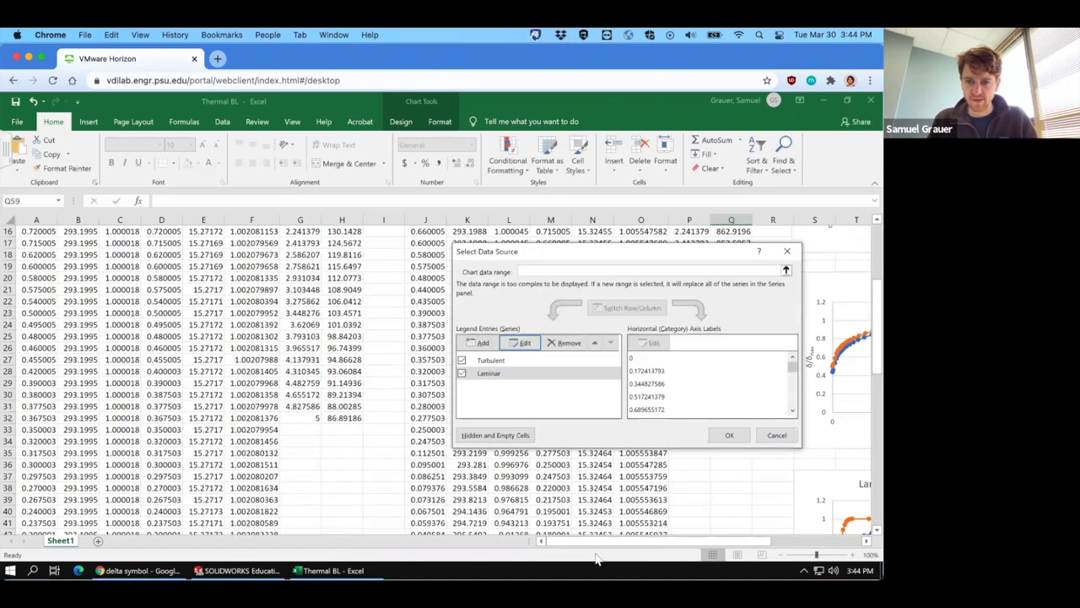
click(724, 432)
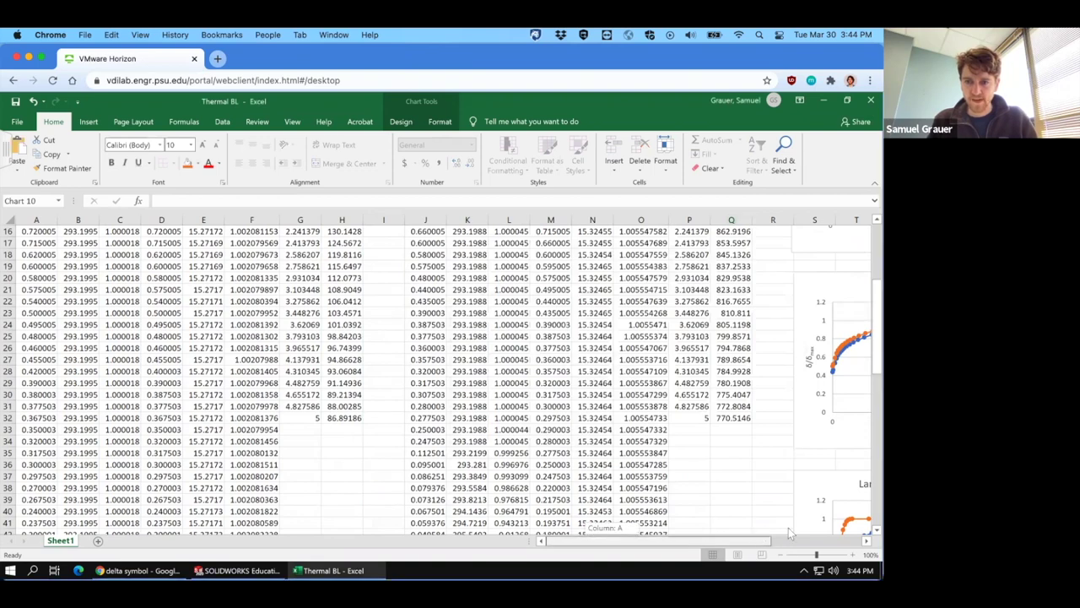
scroll(788, 528, right, 8)
Drag the heat flux chart's Turbulent/Laminar legend to the plot's upper right
scroll(669, 333, down, 5)
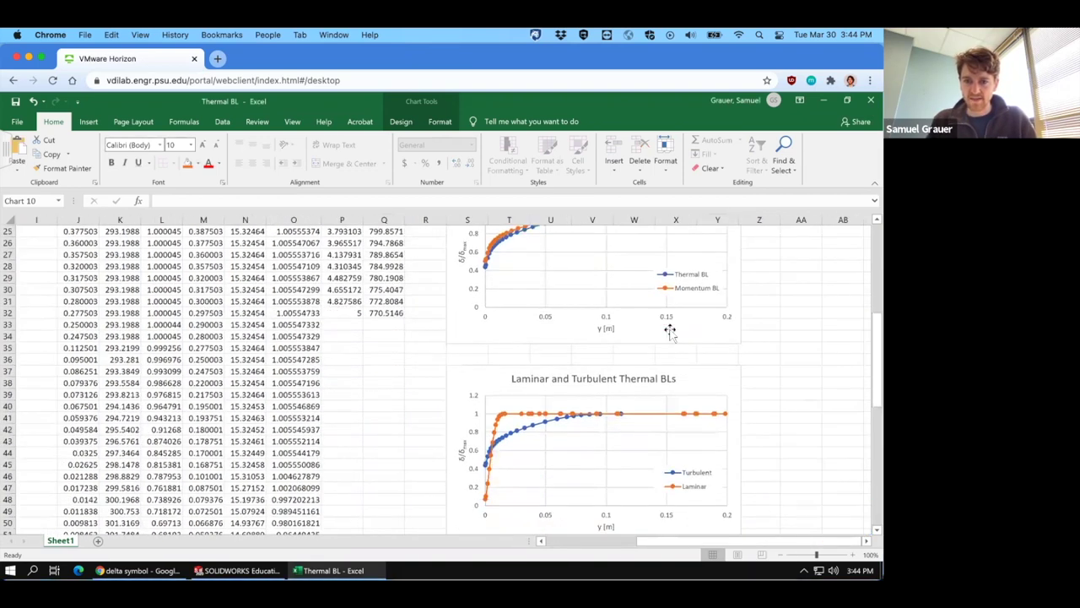
scroll(667, 340, down, 3)
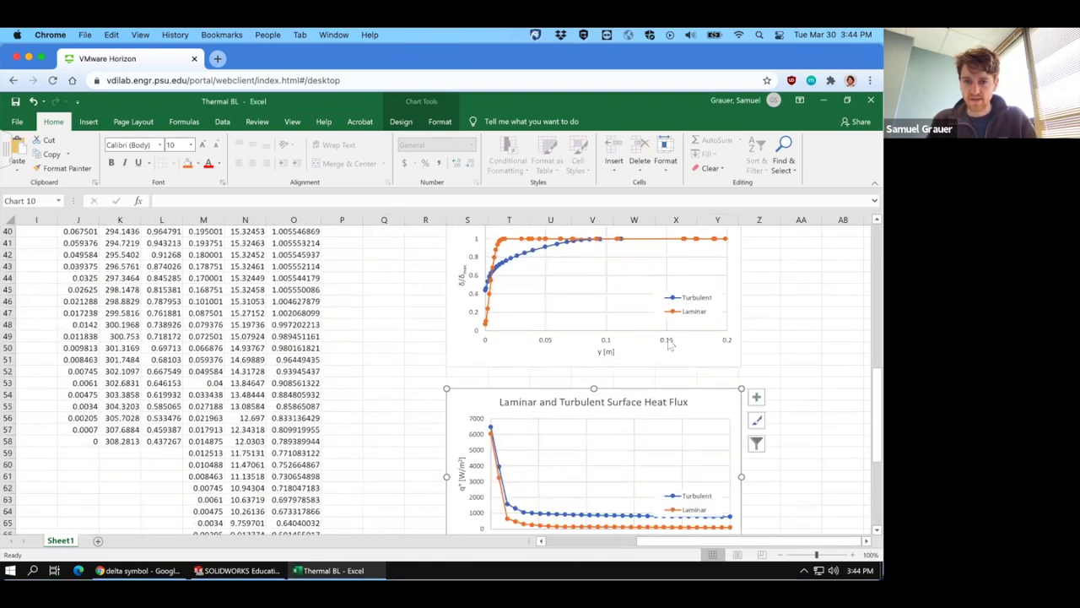
click(671, 475)
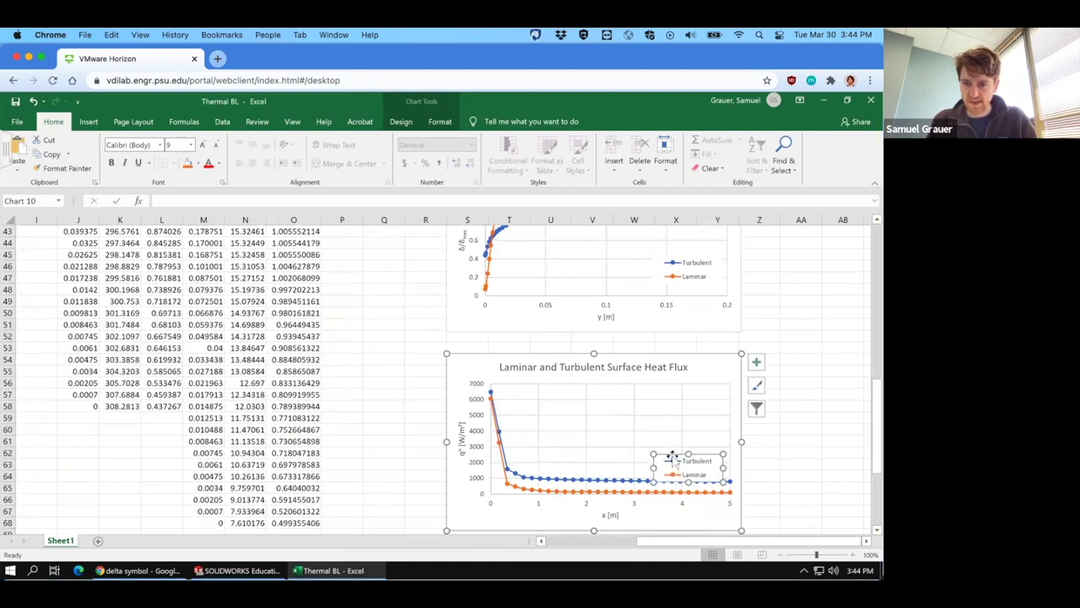
drag(667, 396, 668, 397)
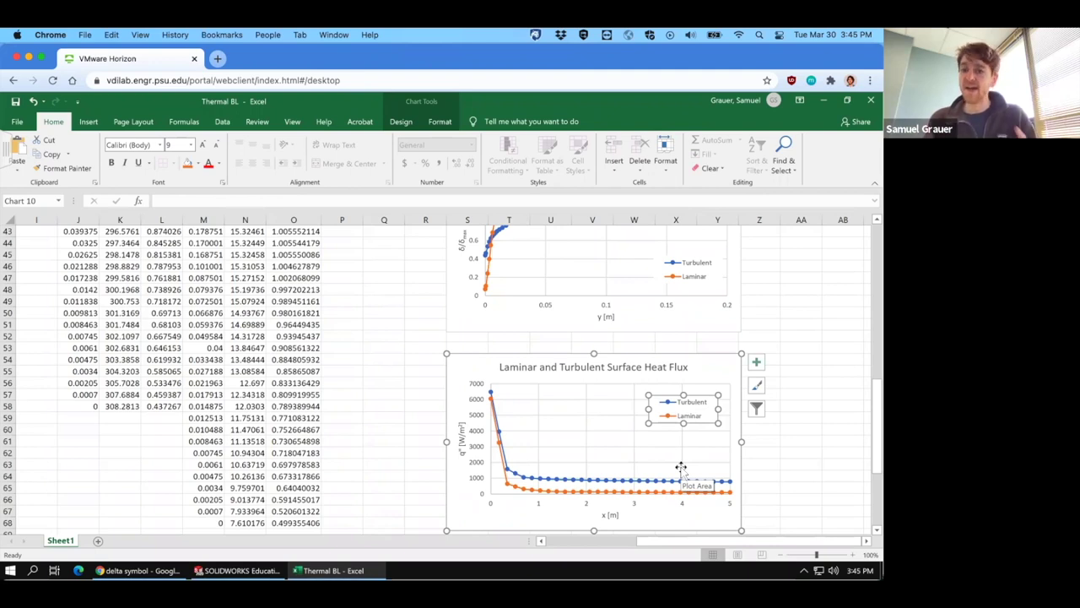
scroll(613, 461, up, 1)
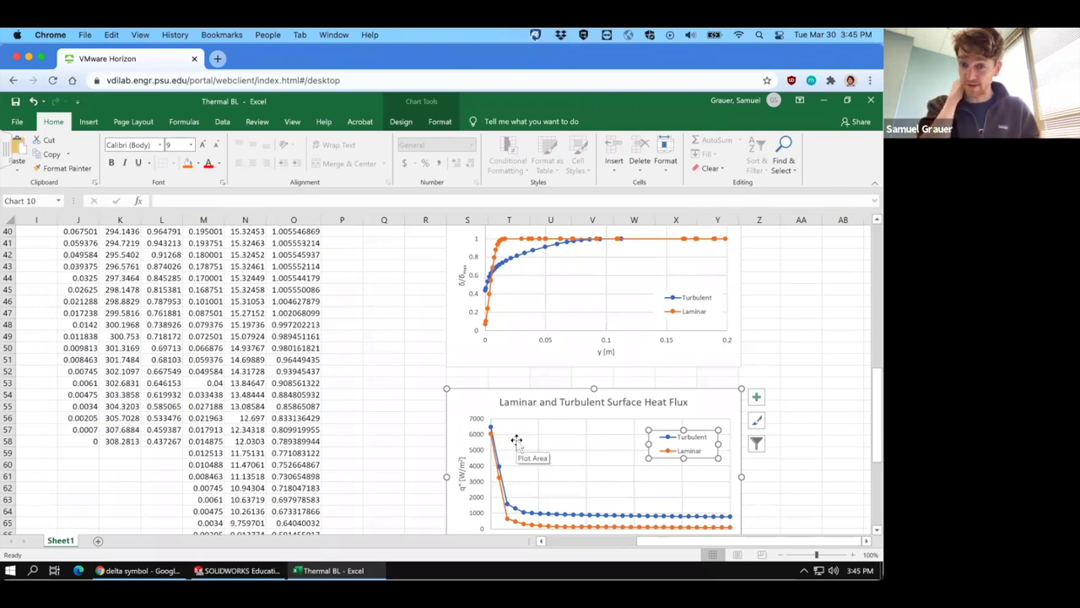
click(418, 368)
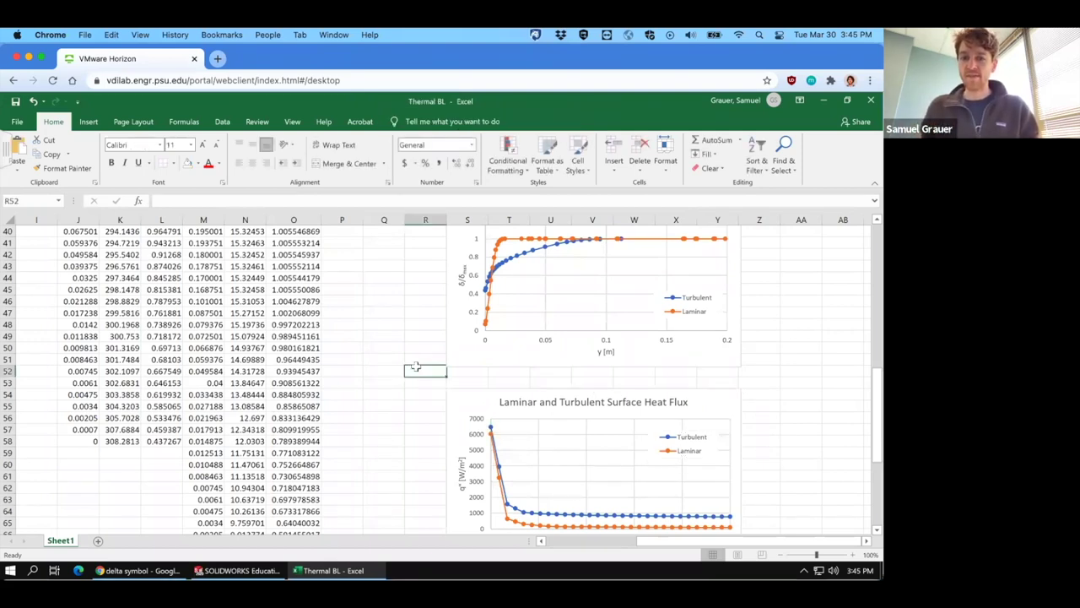